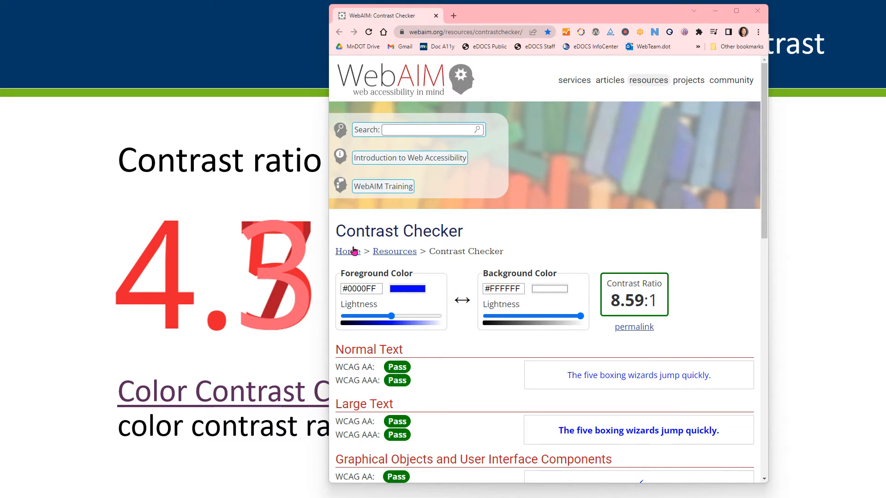
Set the contrast checker's foreground color to #E81F31 by sampling the red 4 on the slide.
click(615, 222)
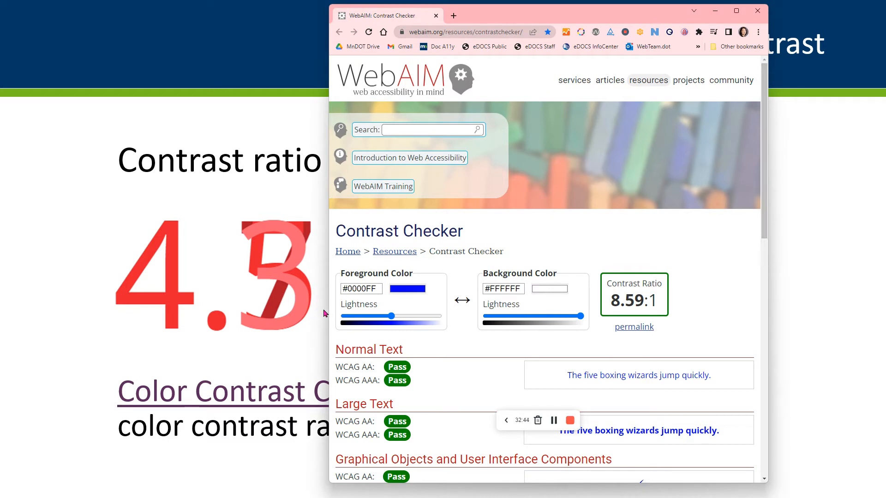
scroll(495, 312, down, 5)
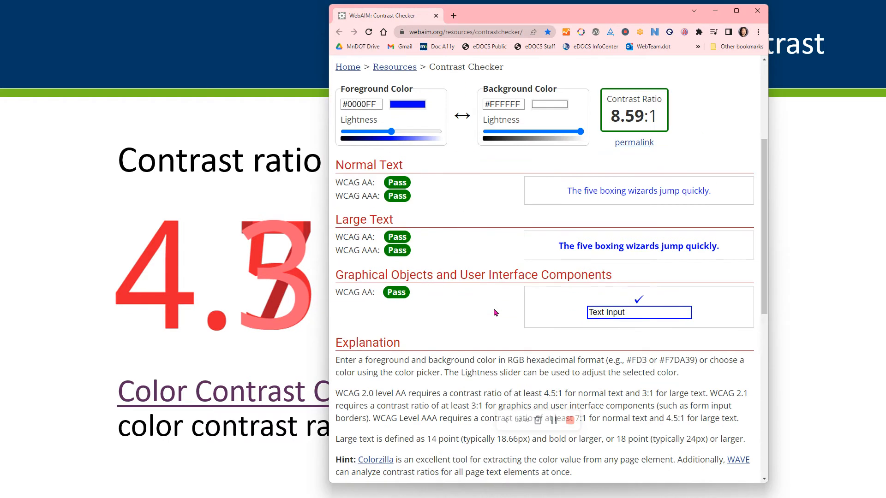
scroll(495, 312, up, 5)
scroll(494, 312, down, 2)
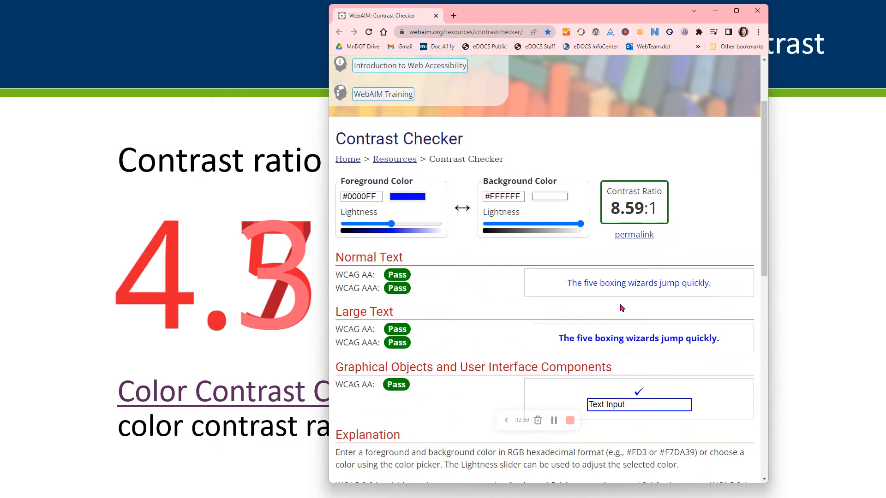
click(410, 197)
click(399, 277)
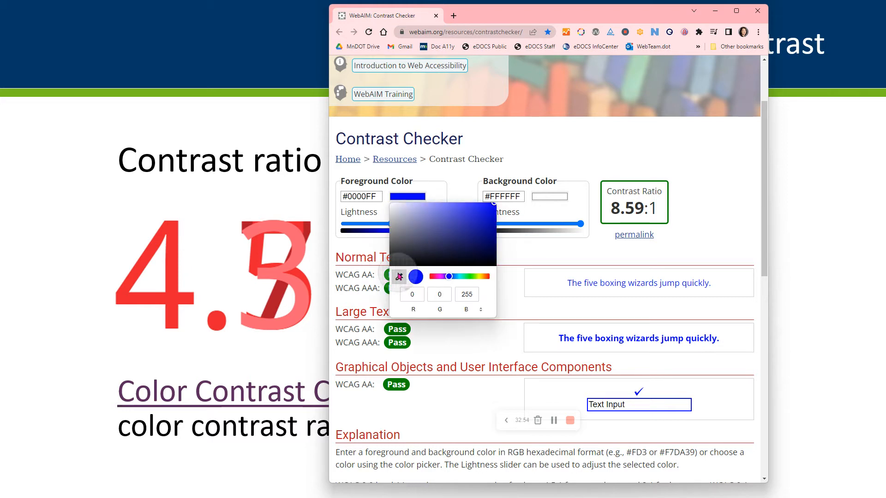
click(176, 242)
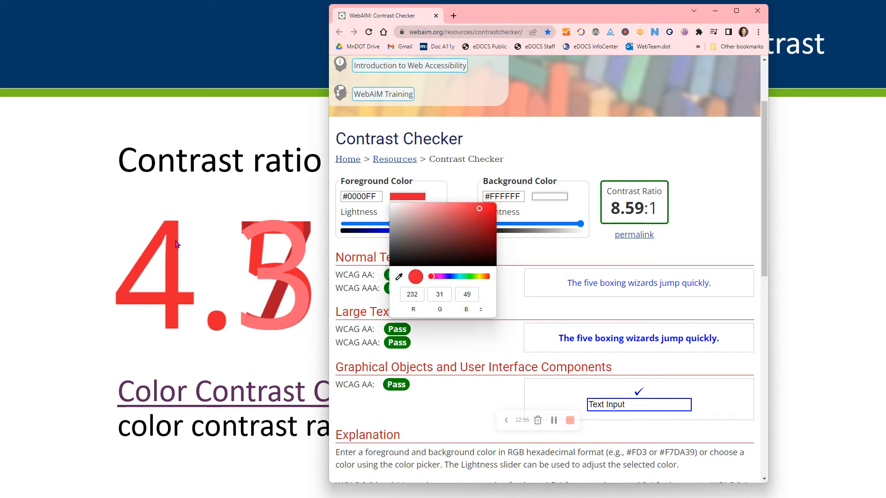
click(584, 155)
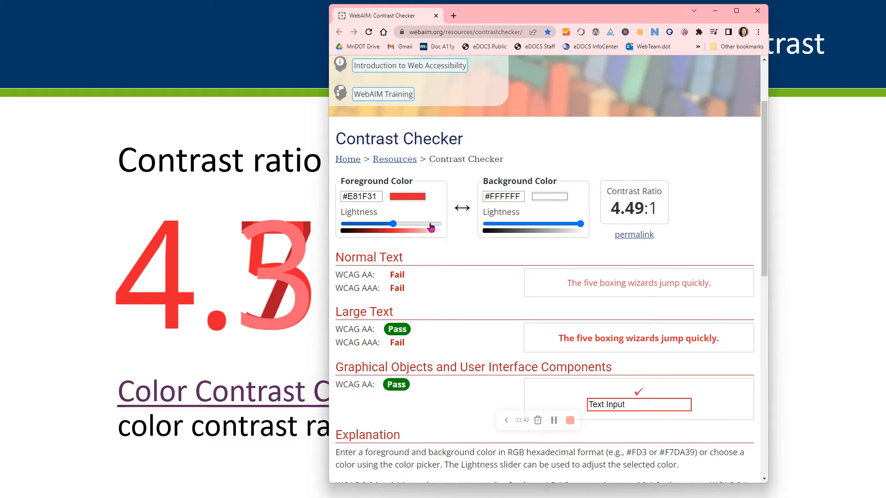
Sample the purple Color Contrast Checker link on the slide as the foreground color, #5D295F.
click(402, 197)
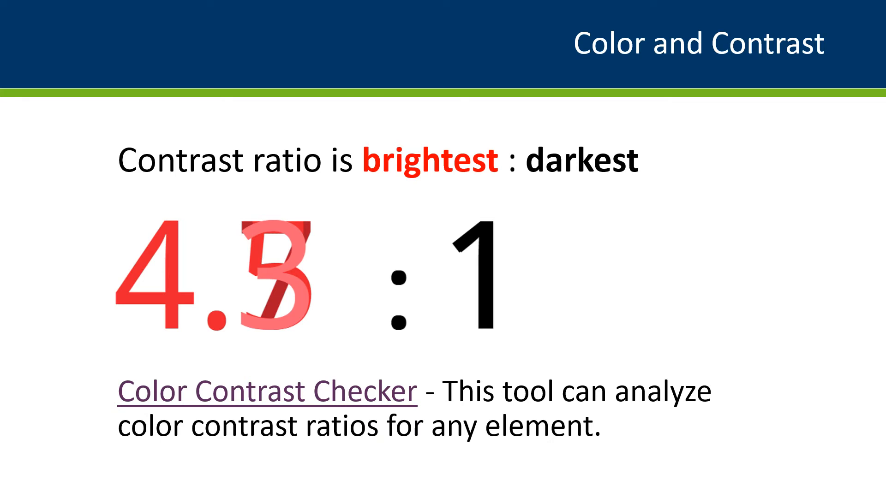
click(307, 390)
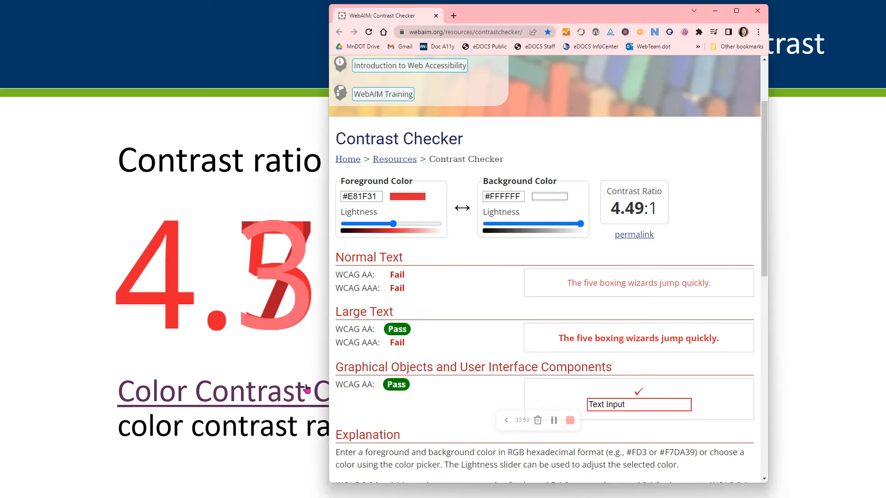
click(409, 202)
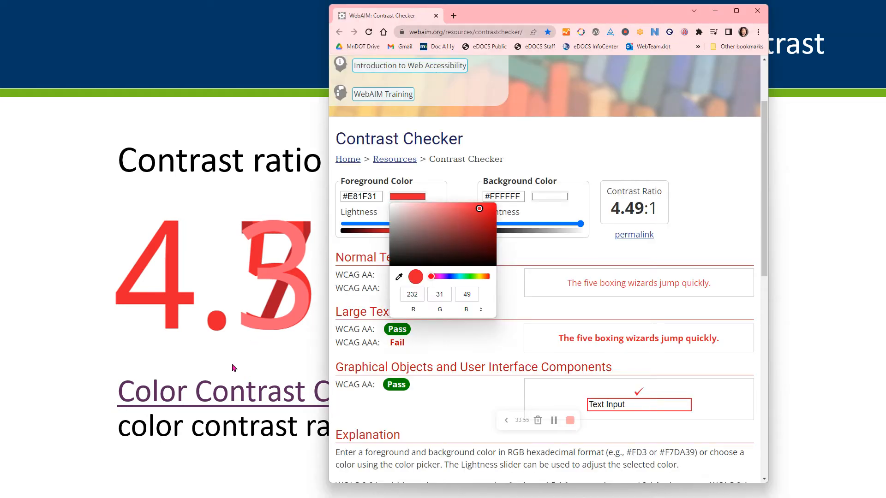
click(399, 278)
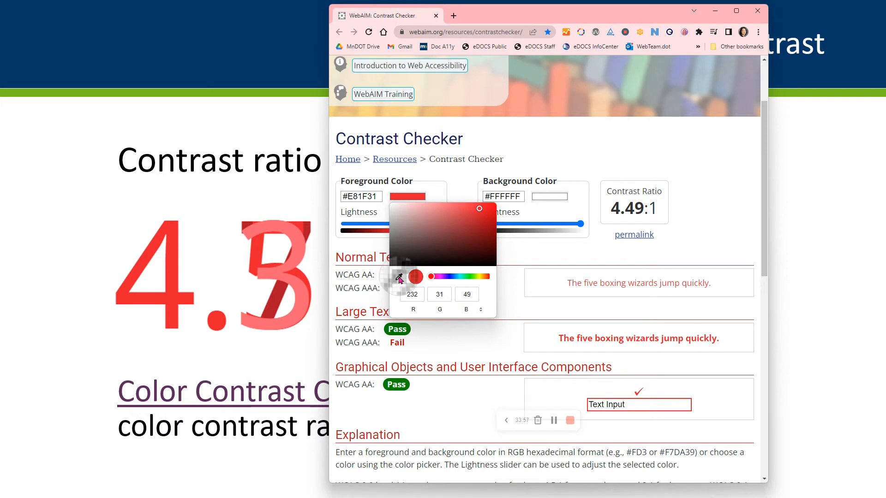
click(139, 392)
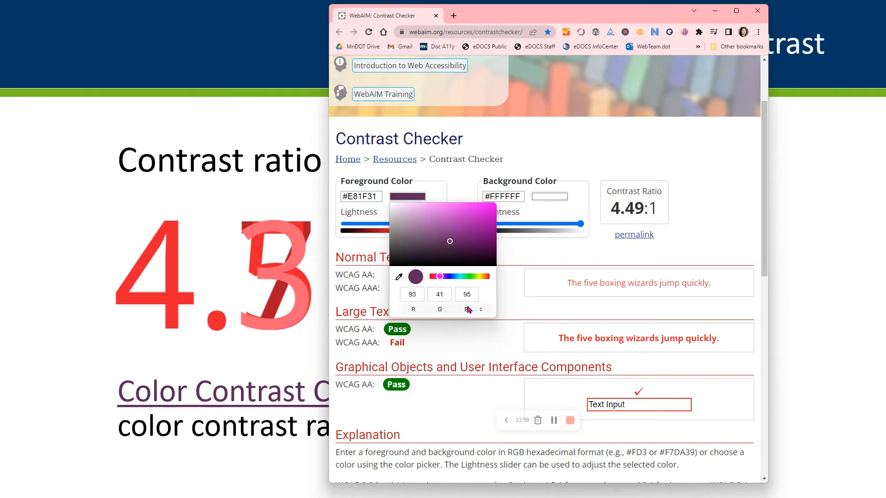
click(595, 268)
Sample the slide's navy header as the background color, #003865.
click(547, 199)
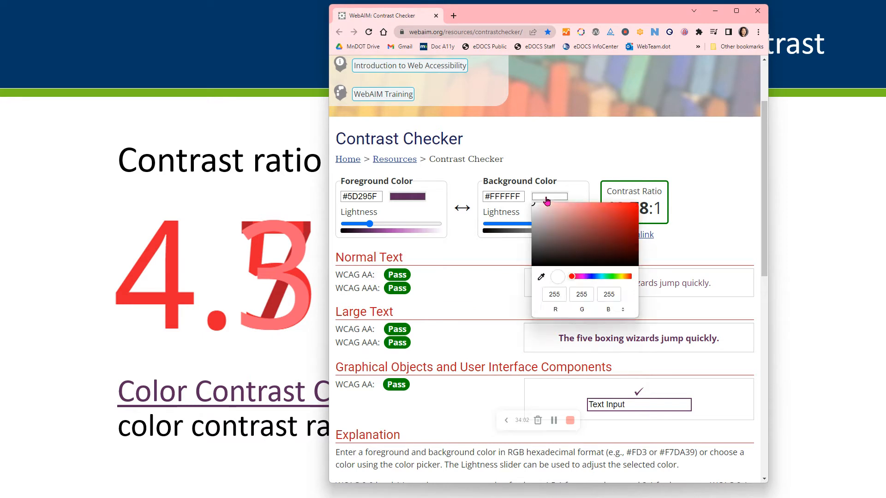
click(541, 277)
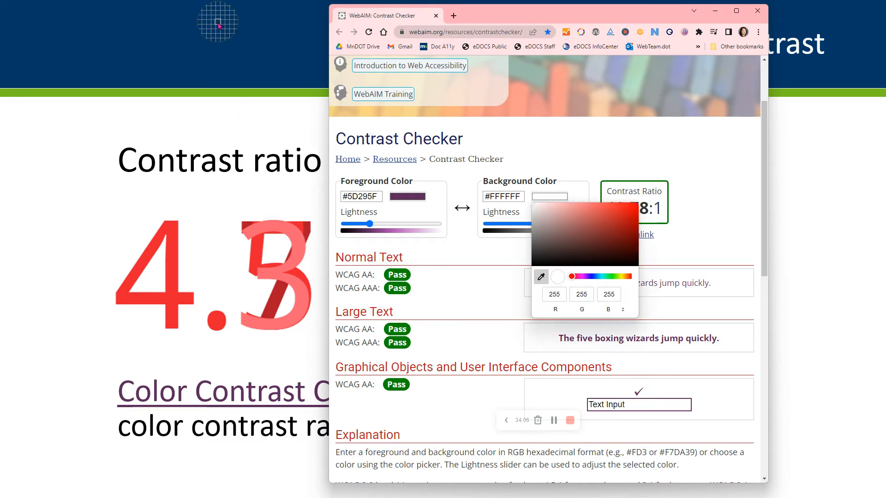
click(212, 40)
Sample the green stripe below the slide's header as the foreground color, #78BE21, to check it against navy.
click(413, 201)
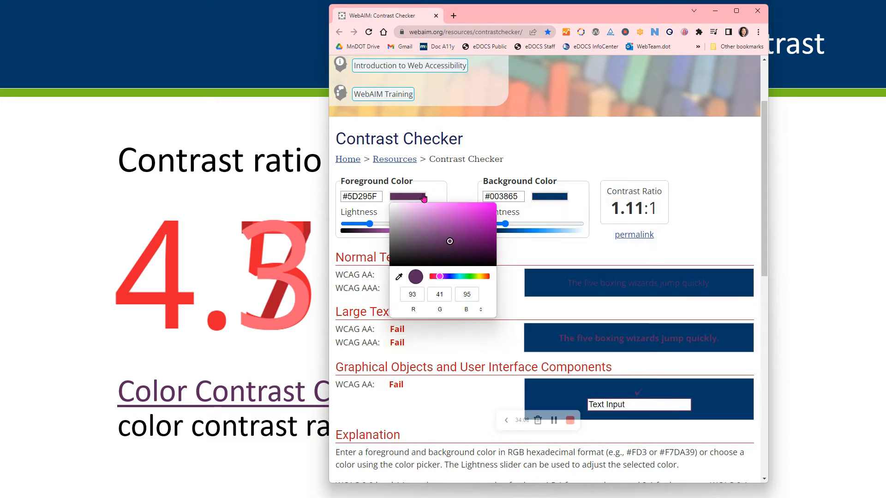
click(399, 277)
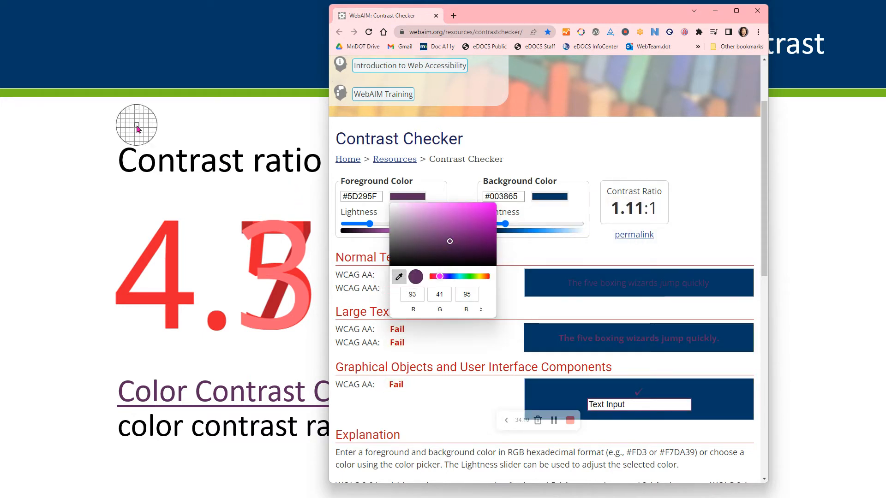
click(143, 94)
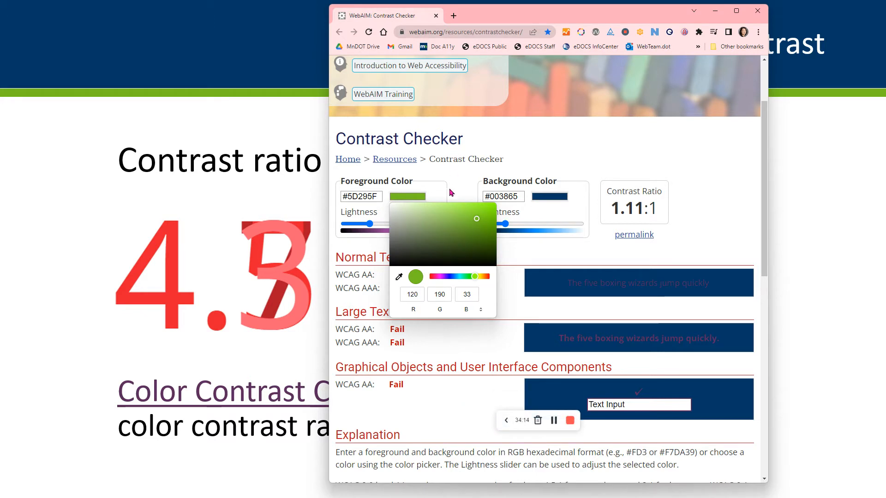
click(567, 206)
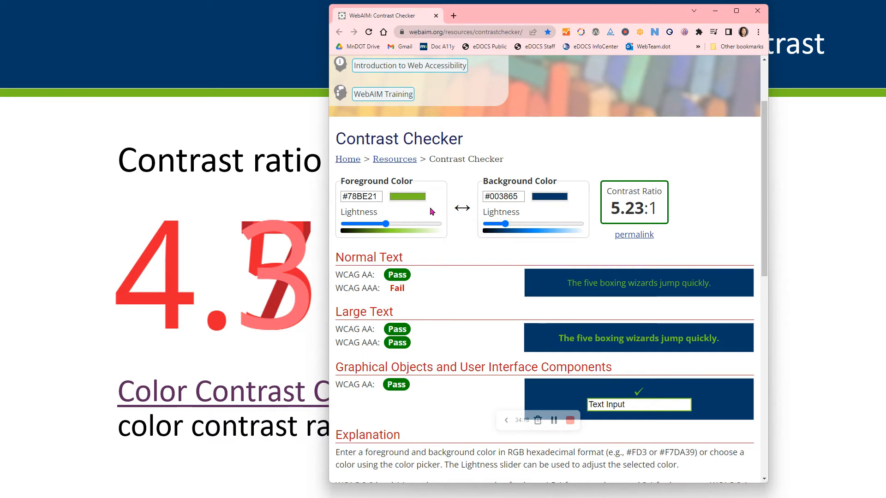
click(538, 199)
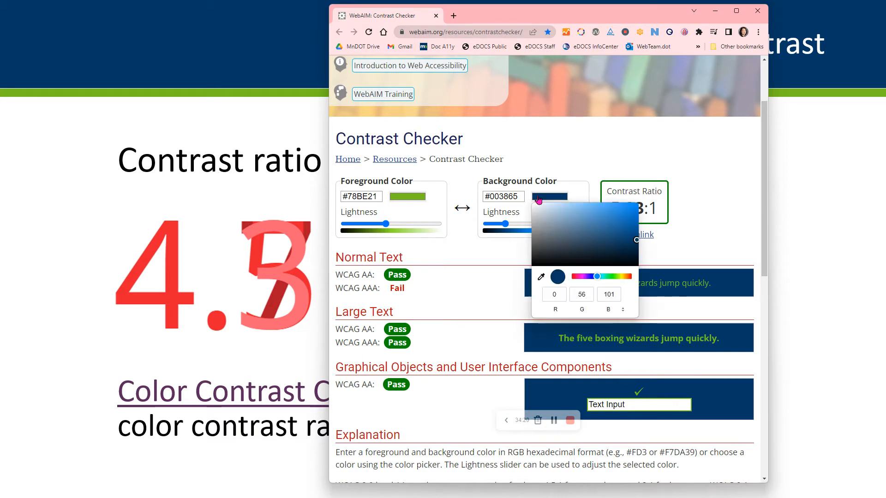
click(293, 94)
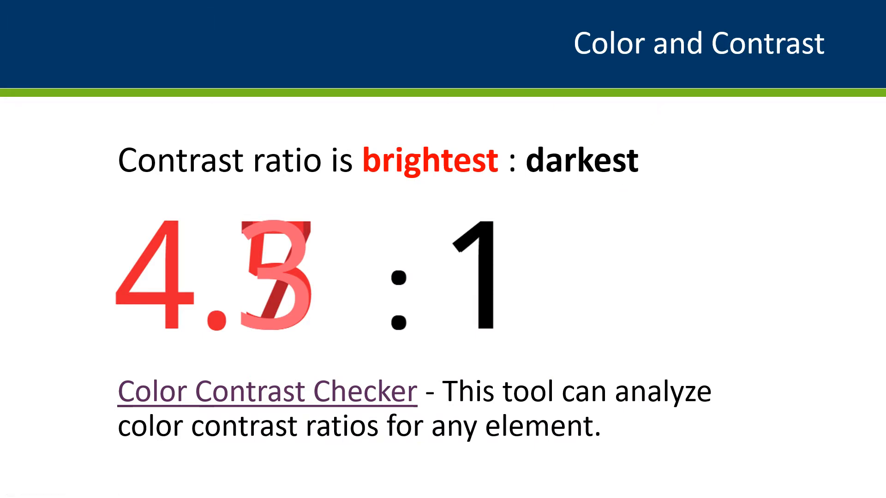
key(alt+Tab)
Change the foreground color to white, #FFFFFF, by sampling the slide's blank area.
click(420, 198)
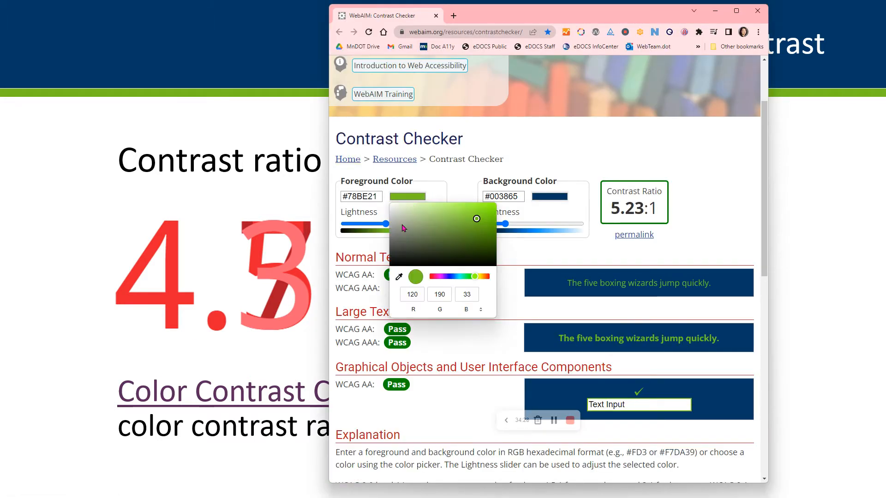
click(400, 276)
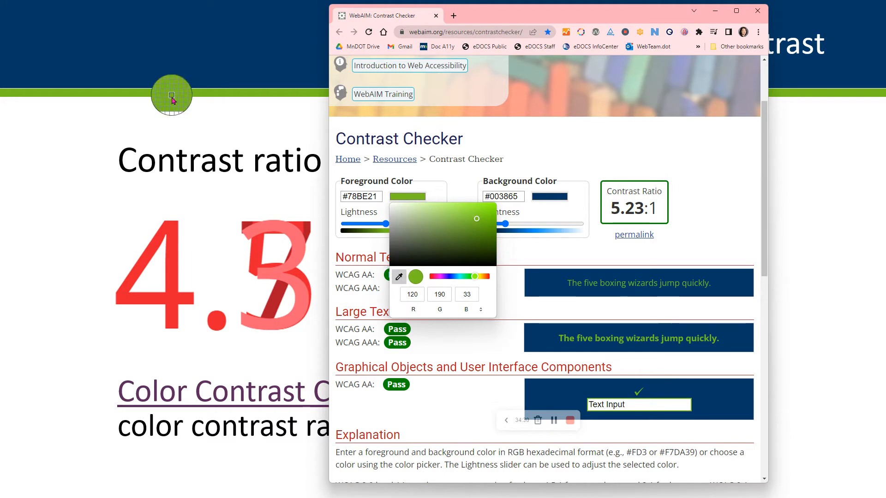
click(167, 122)
Change the background color to #78BE21 by sampling the slide's green stripe, to check white on green.
click(549, 196)
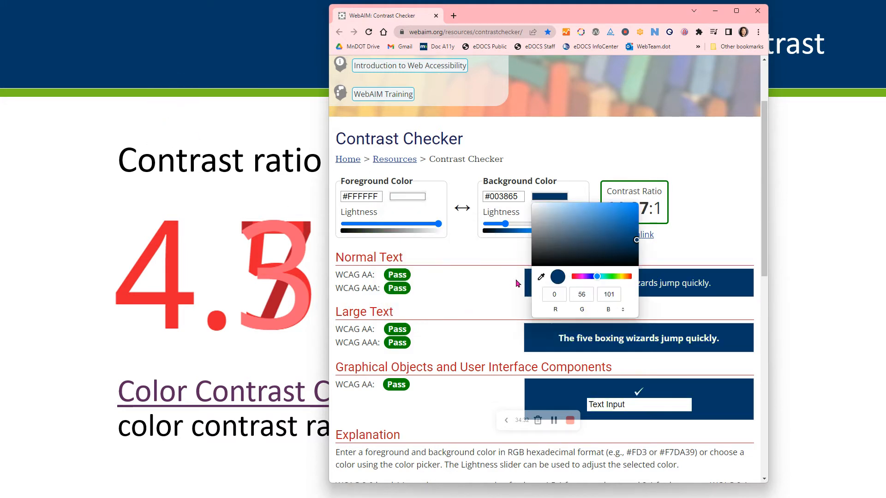
click(541, 276)
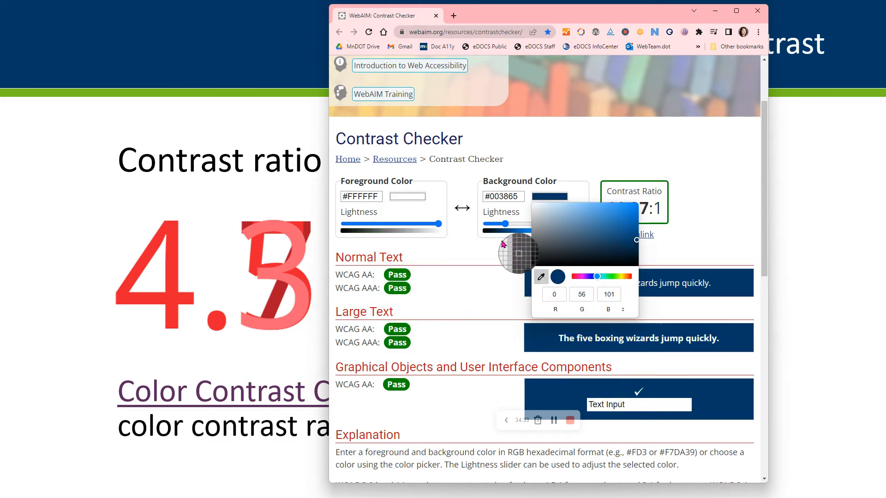
click(299, 96)
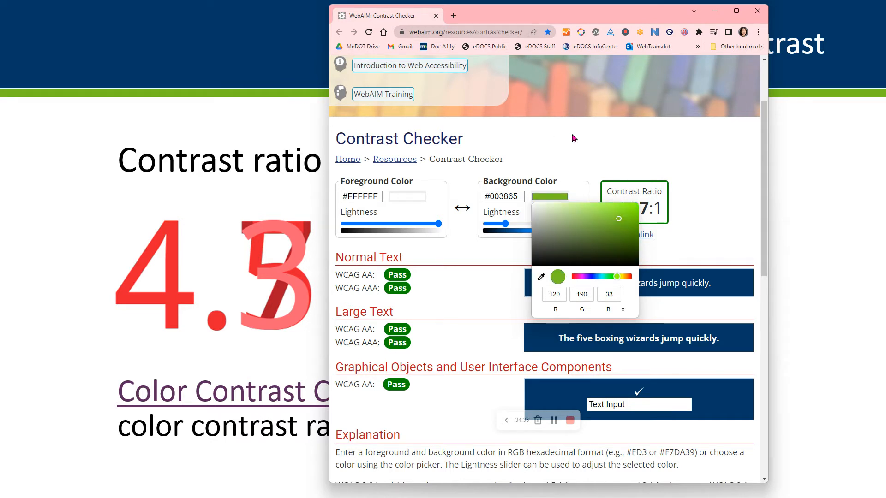
click(599, 154)
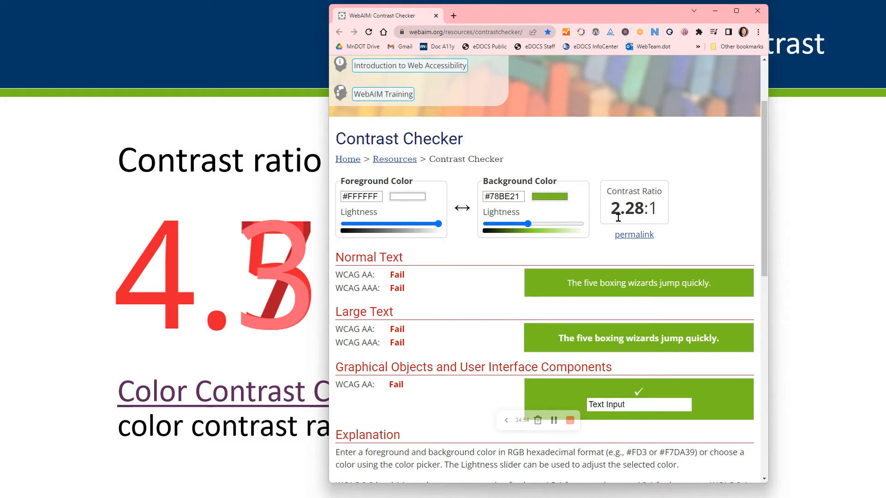
Review the pass/fail results, the WCAG explanation and related resources, and minimize the browser to return to the slide.
scroll(381, 275, down, 3)
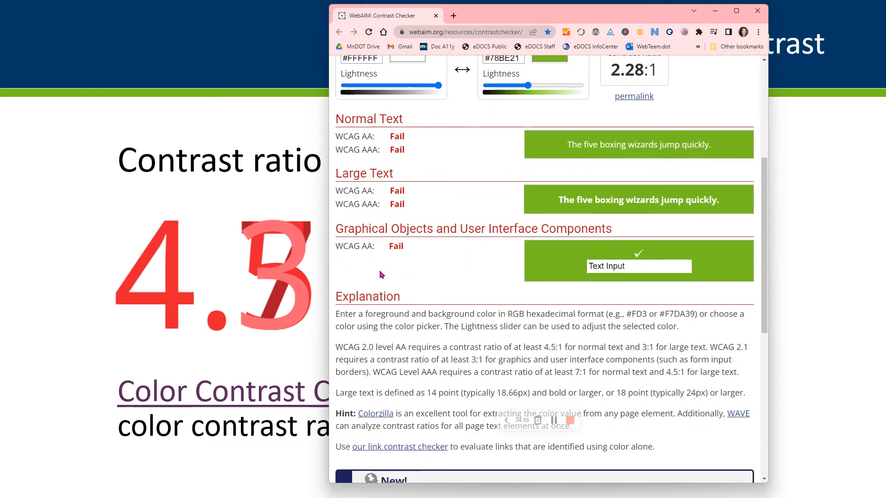
scroll(381, 274, down, 2)
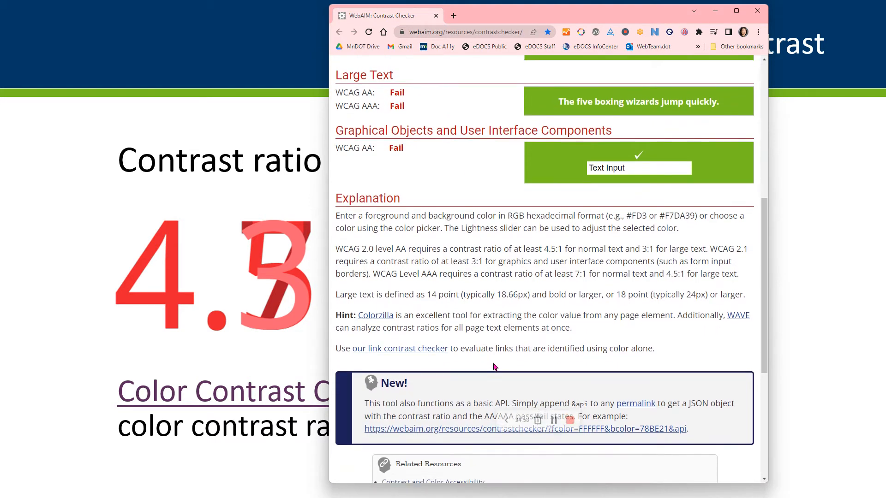
scroll(495, 367, down, 4)
scroll(493, 365, up, 11)
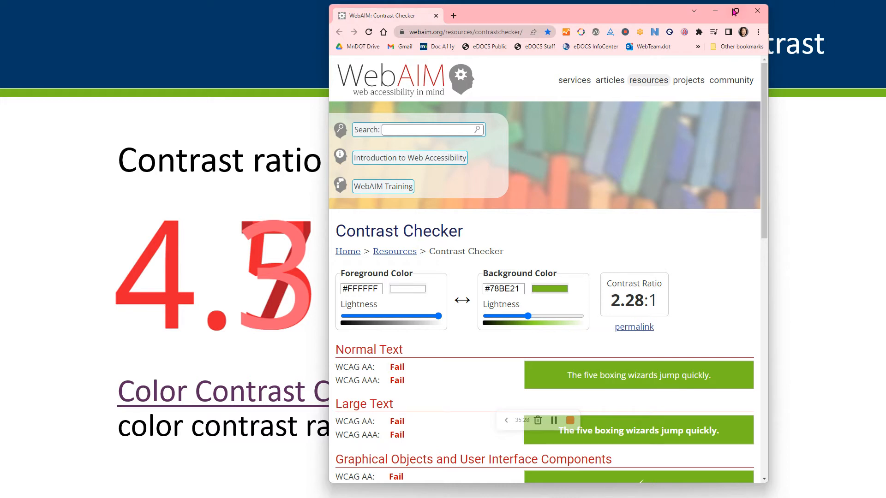
click(715, 11)
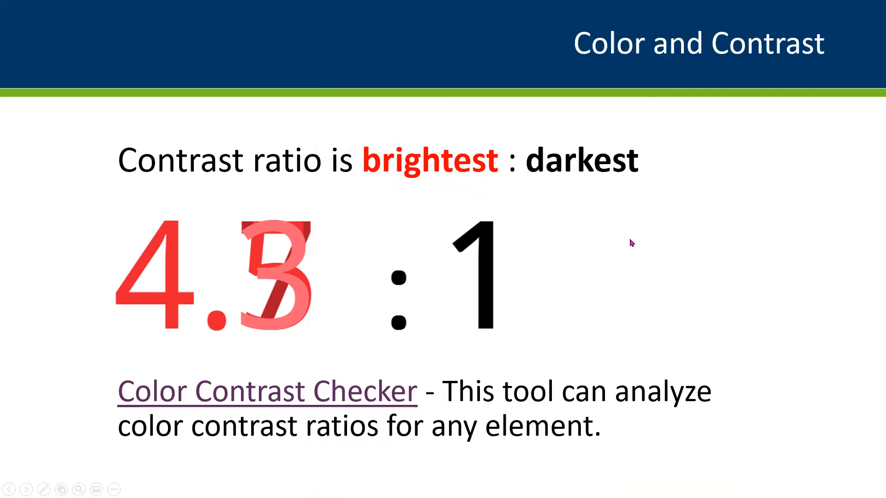
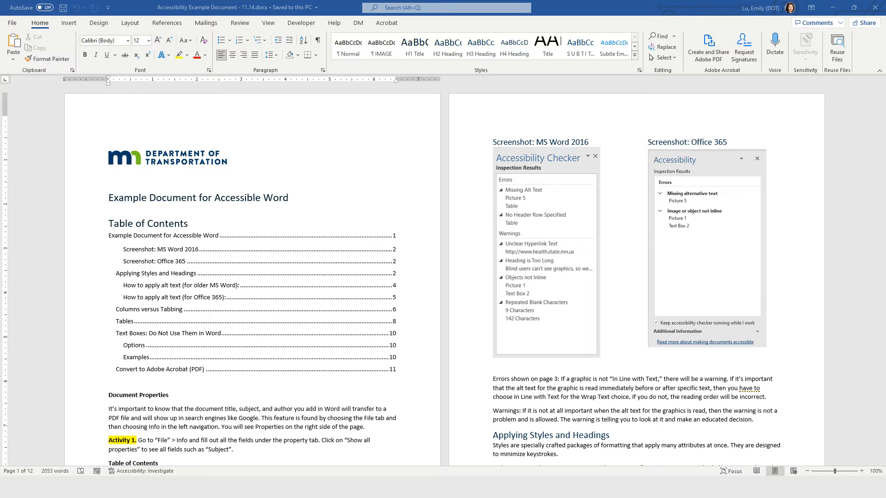
Review the activity instructions on the document's first page and open the document's Info page.
scroll(148, 291, down, 2)
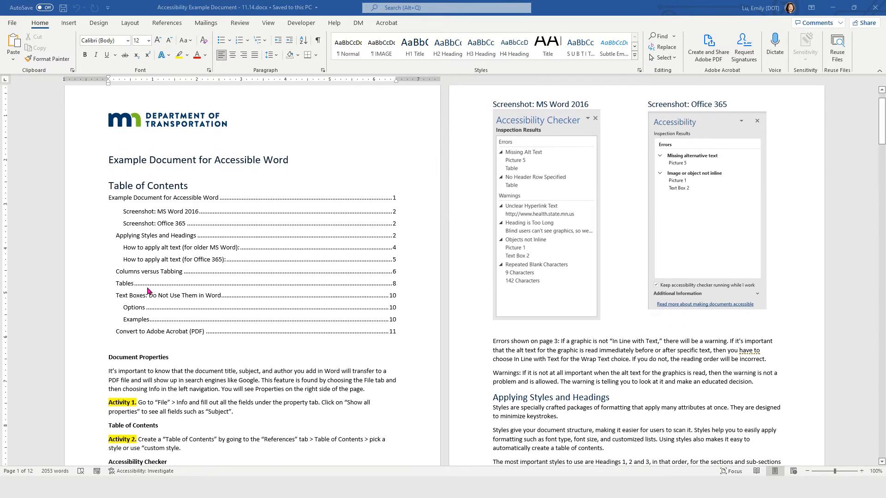
scroll(148, 345, down, 1)
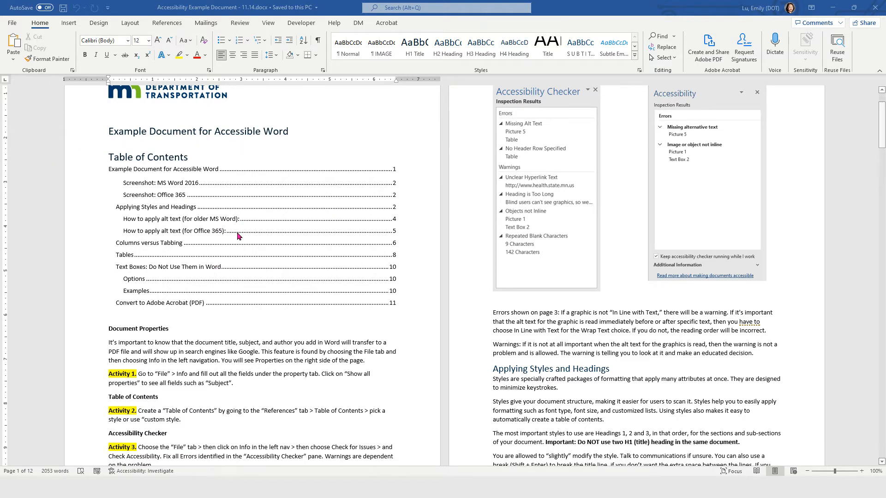
scroll(153, 368, down, 2)
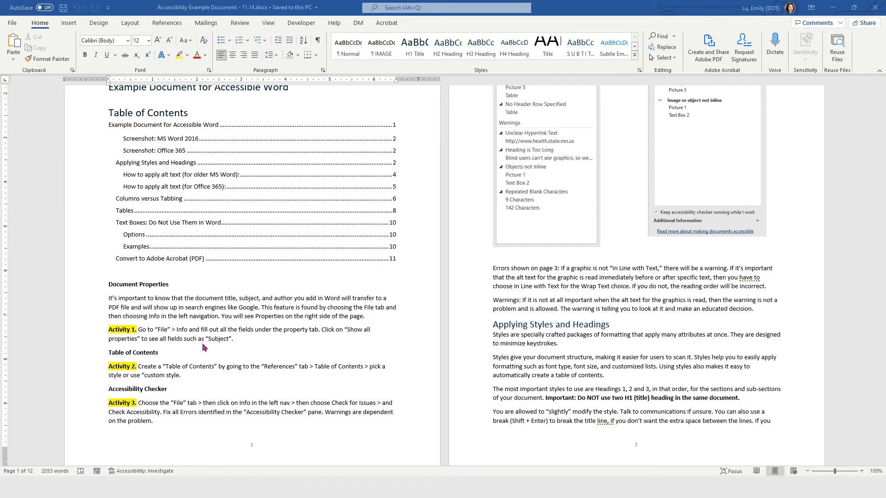
scroll(205, 347, up, 2)
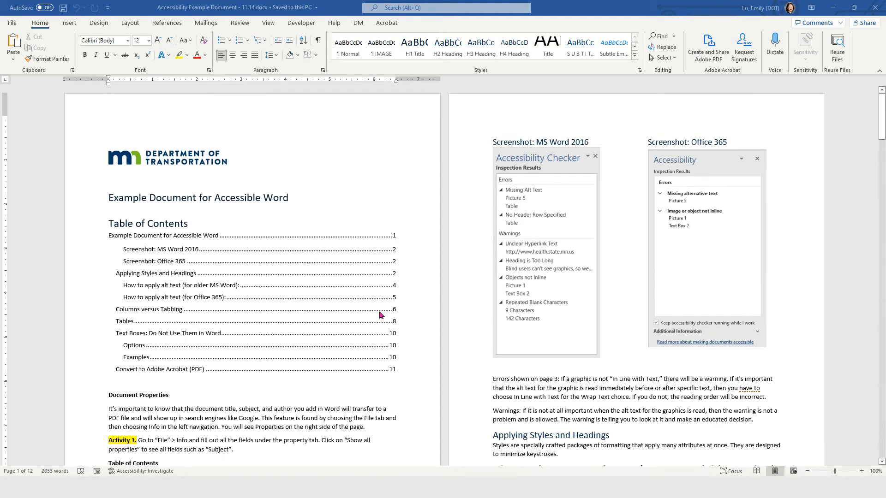
click(12, 23)
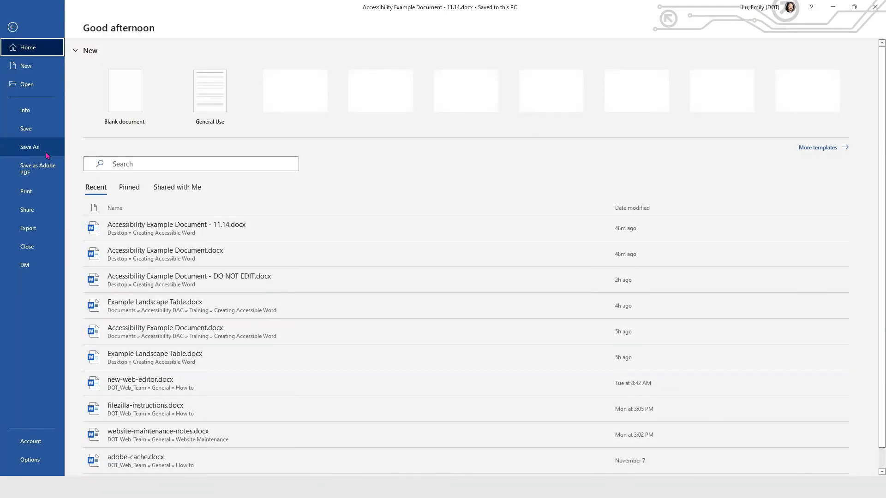
click(35, 116)
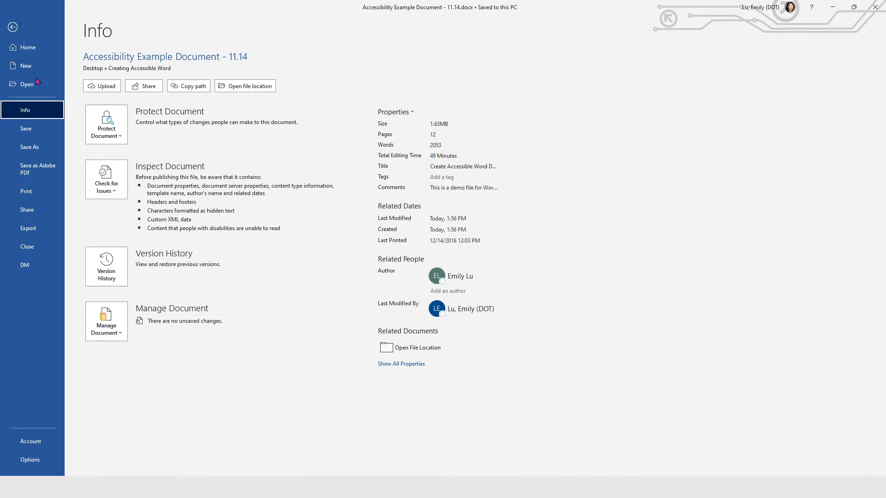
click(12, 30)
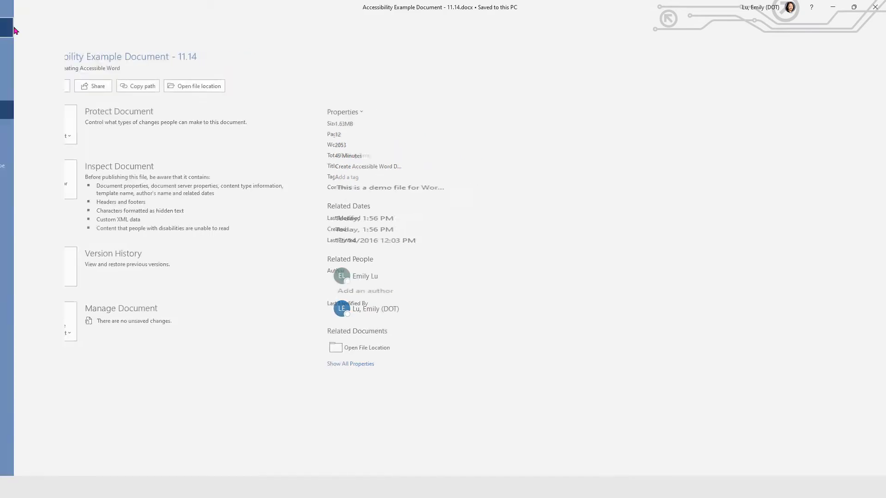
click(15, 29)
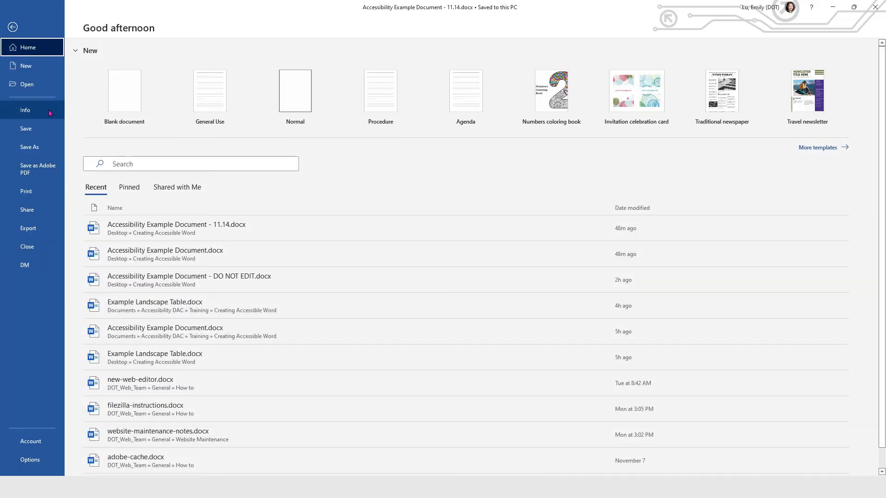
click(24, 110)
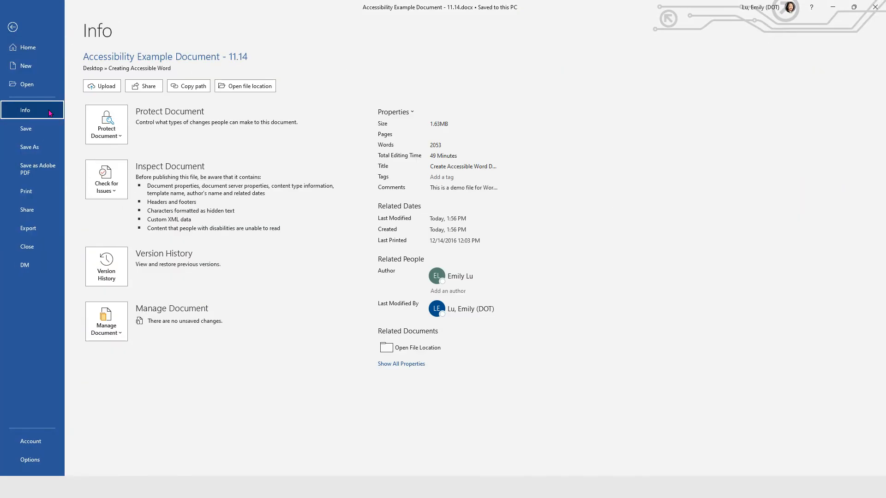
In the advanced document properties, replace the Subject with "subject" and apply the change.
click(413, 113)
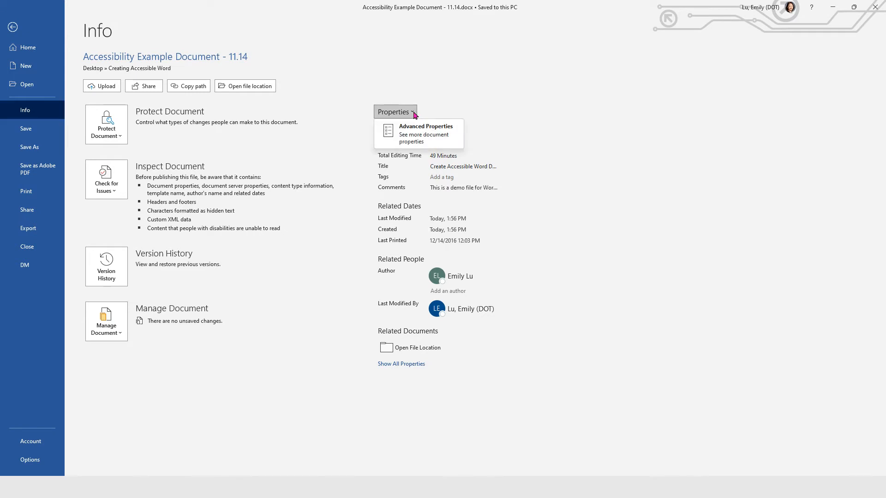
click(417, 138)
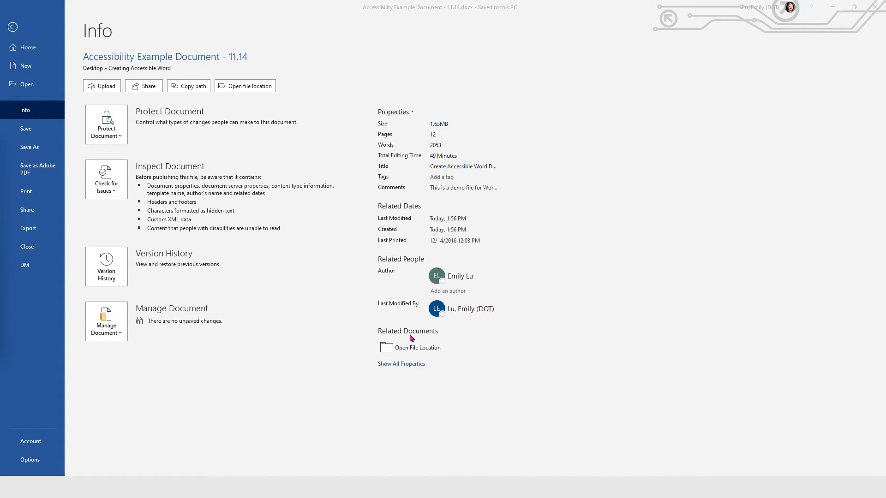
drag(0, 140, 628, 140)
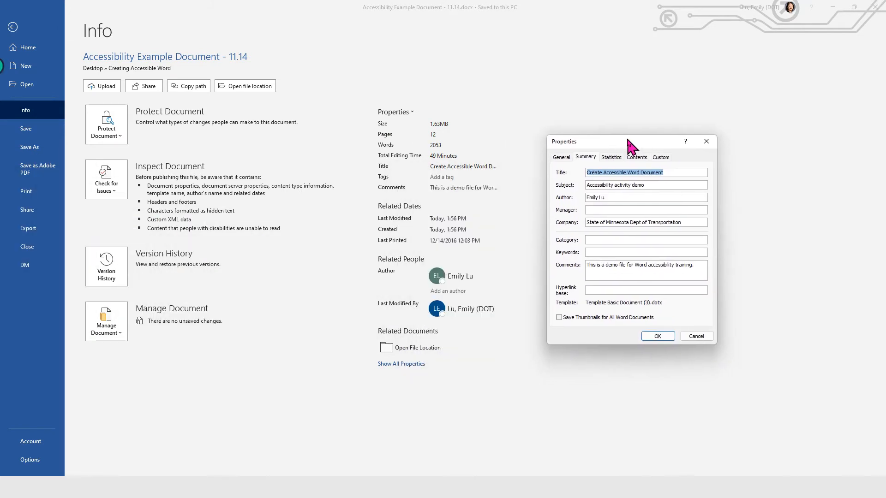
click(645, 186)
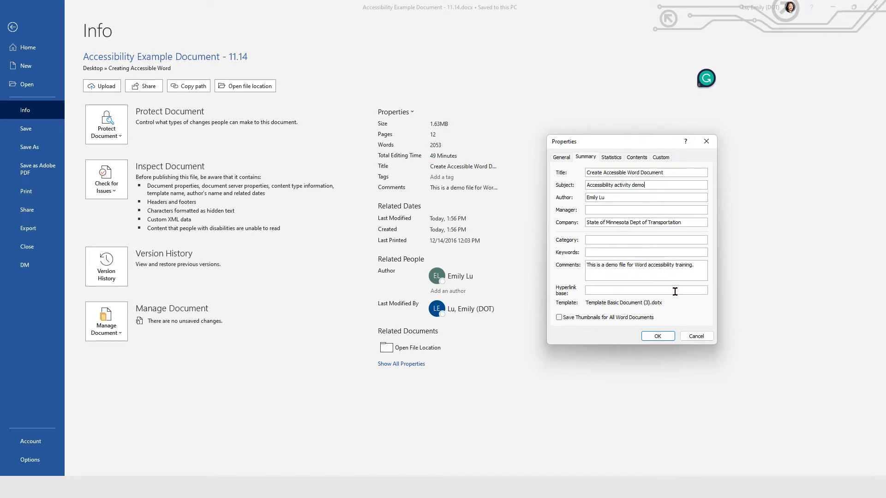
double_click(635, 184)
triple_click(644, 183)
key(BackSpace)
text(subject)
click(656, 337)
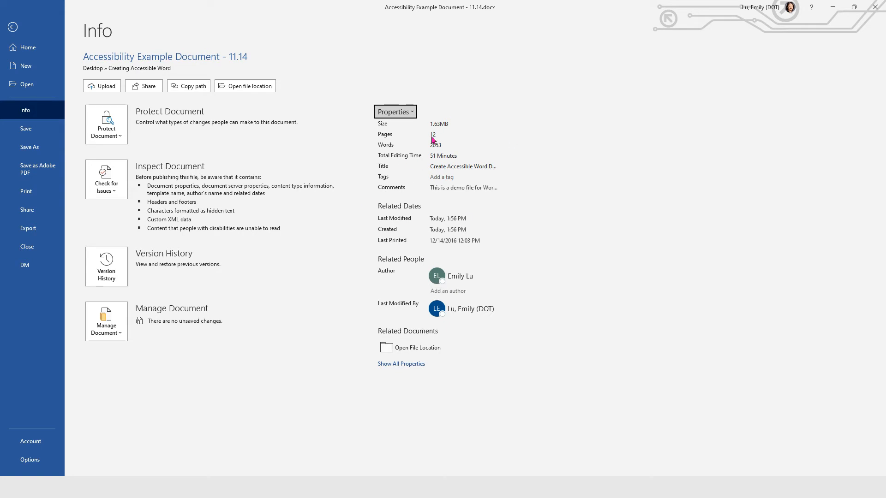
Expand the property list to show all properties and check the editable Subject field.
click(396, 366)
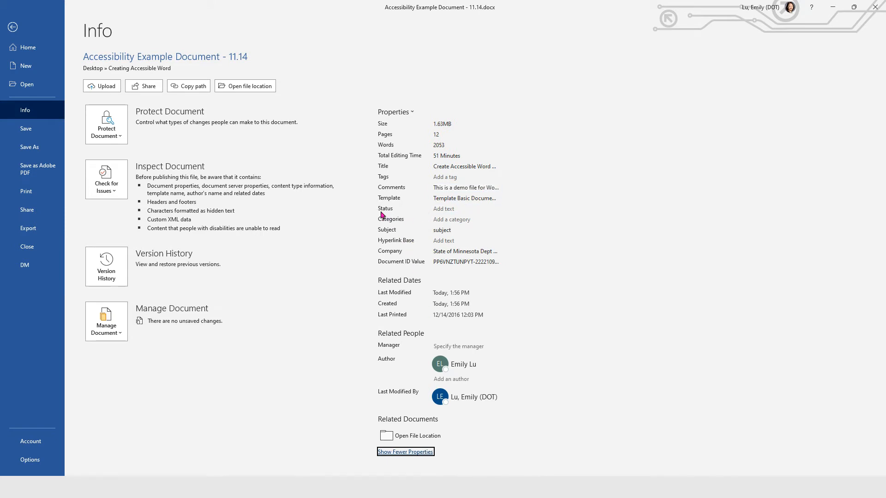
click(445, 230)
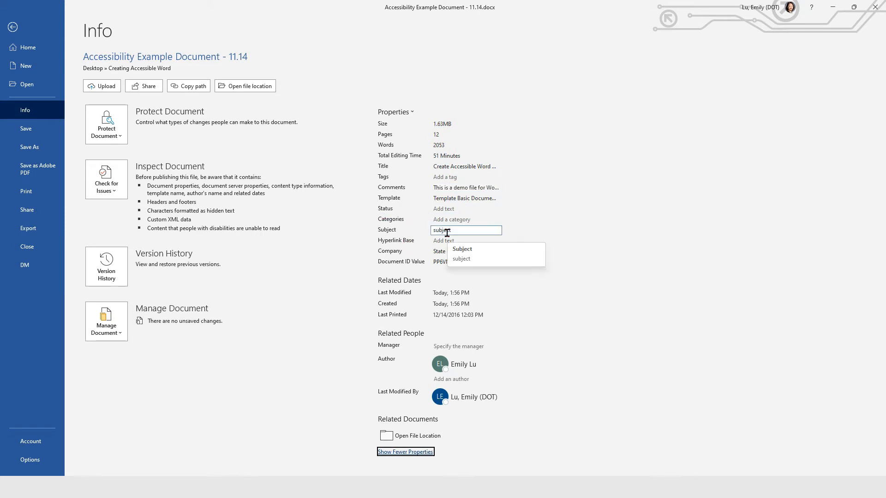
key(Return)
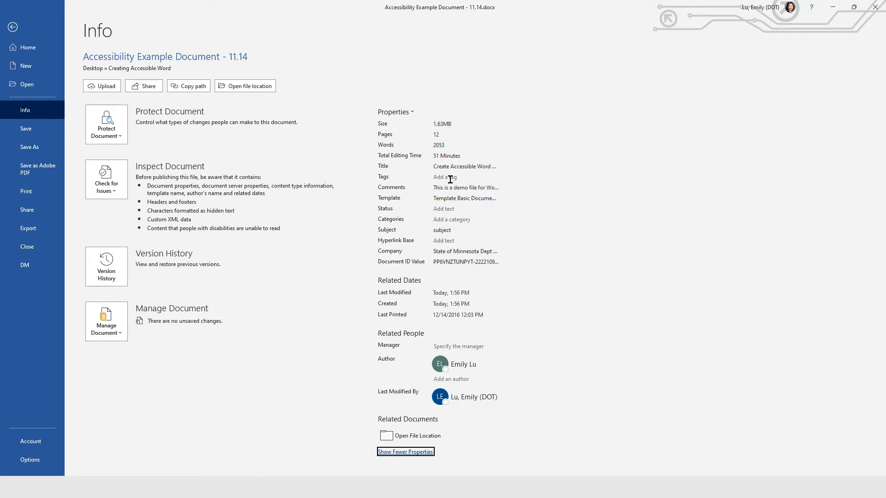
Review the summary fields in the advanced document properties, then close them without making changes.
click(395, 112)
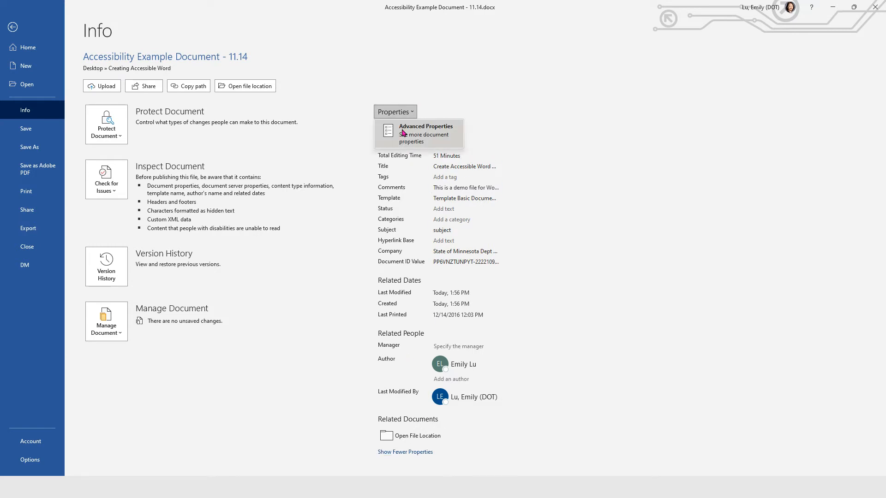
click(402, 132)
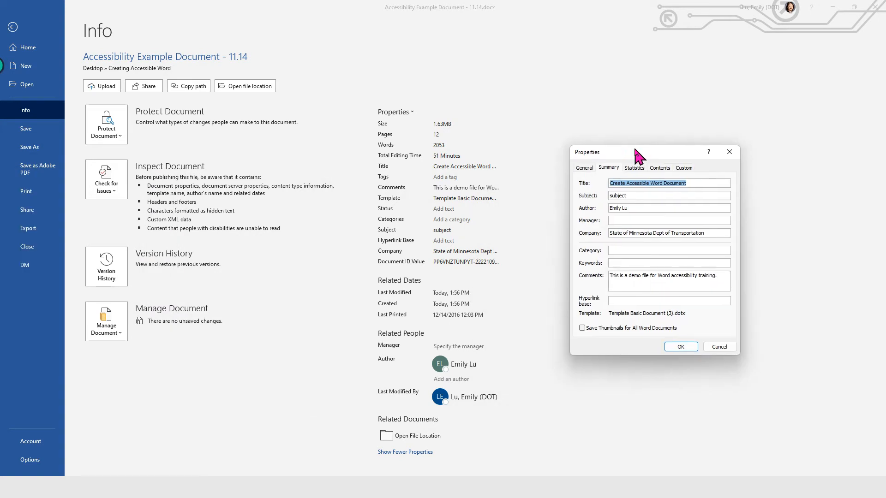
drag(636, 148, 681, 131)
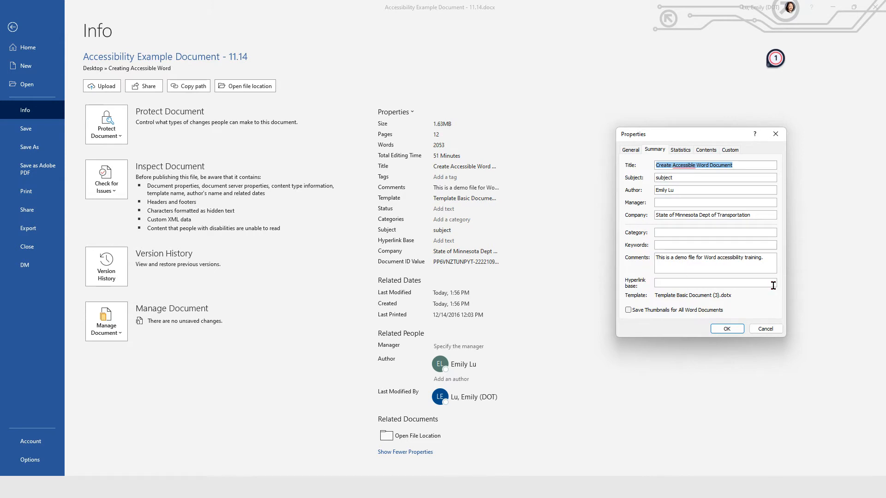
click(765, 329)
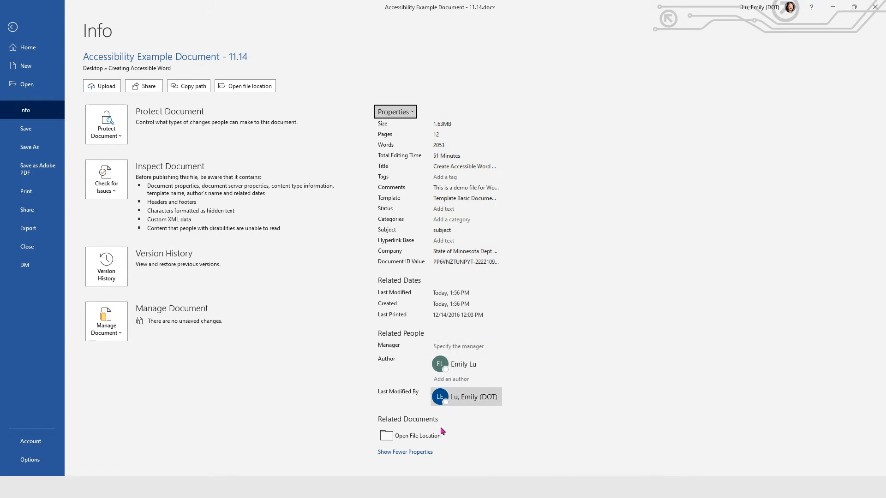
Look over the complete property list, including the Tags field, and return to the document.
click(407, 452)
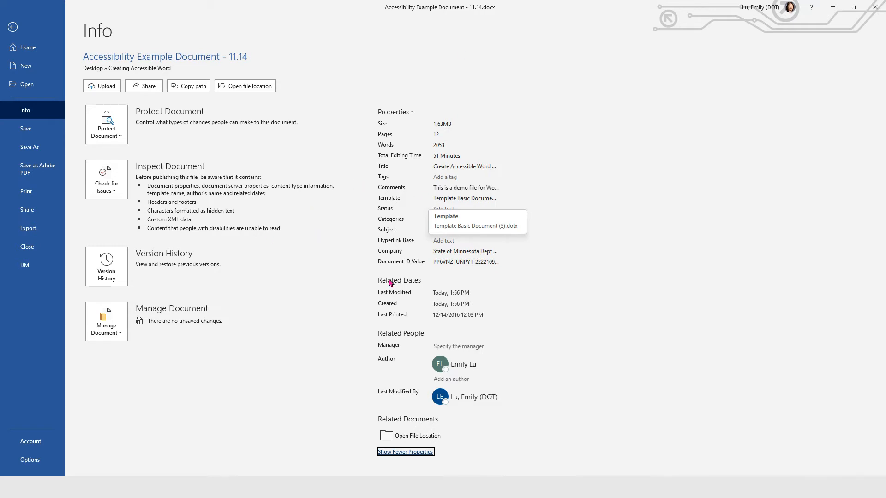
key(Tab)
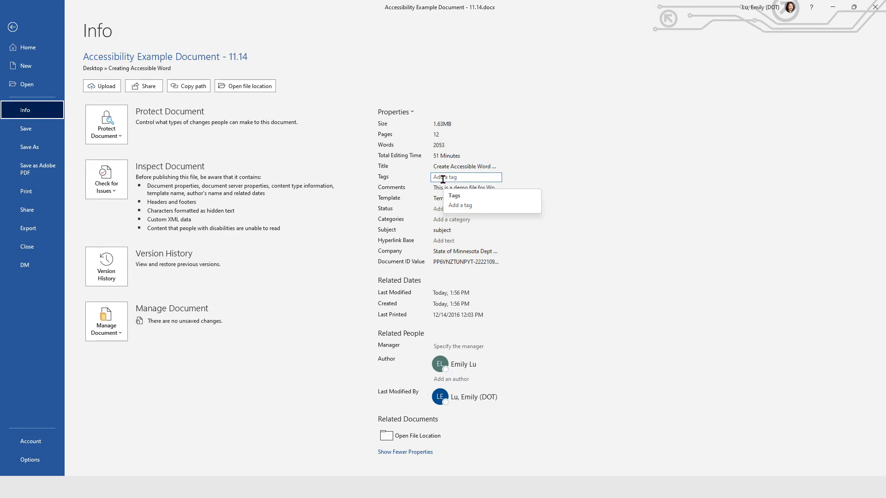
click(12, 28)
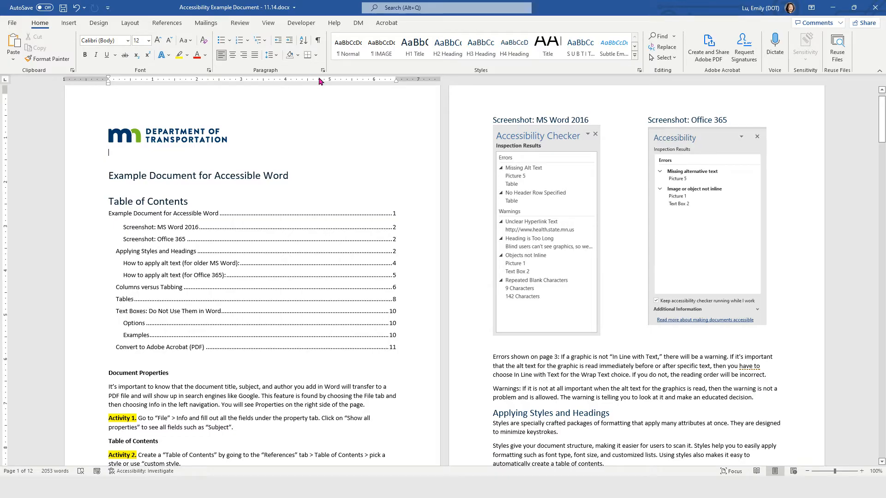
Go to the Activity 2 instructions and open the custom table of contents settings.
click(313, 245)
scroll(312, 244, down, 3)
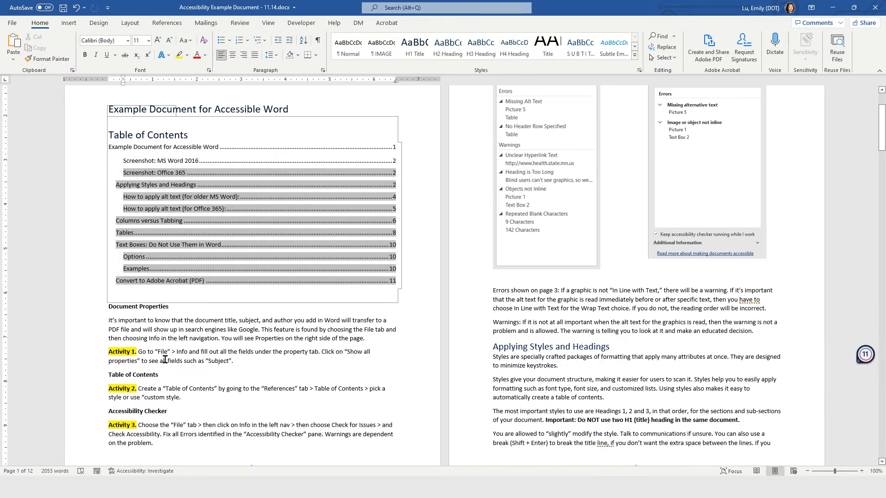
click(238, 357)
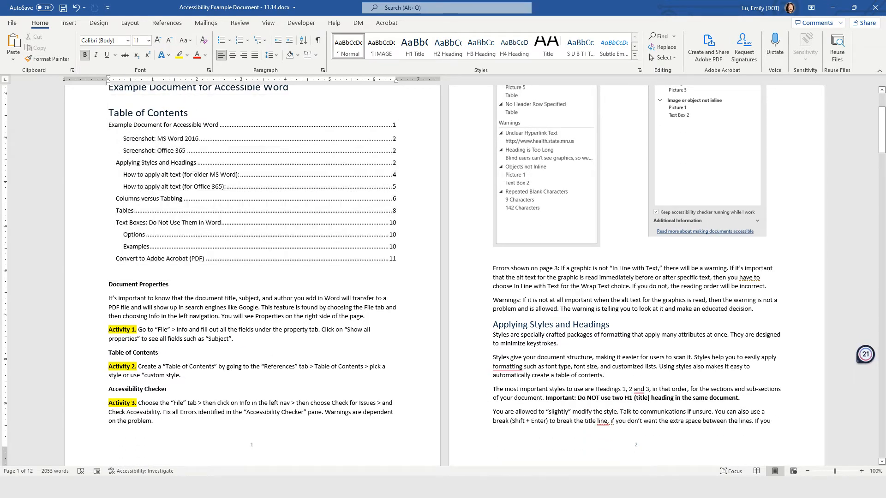
click(189, 174)
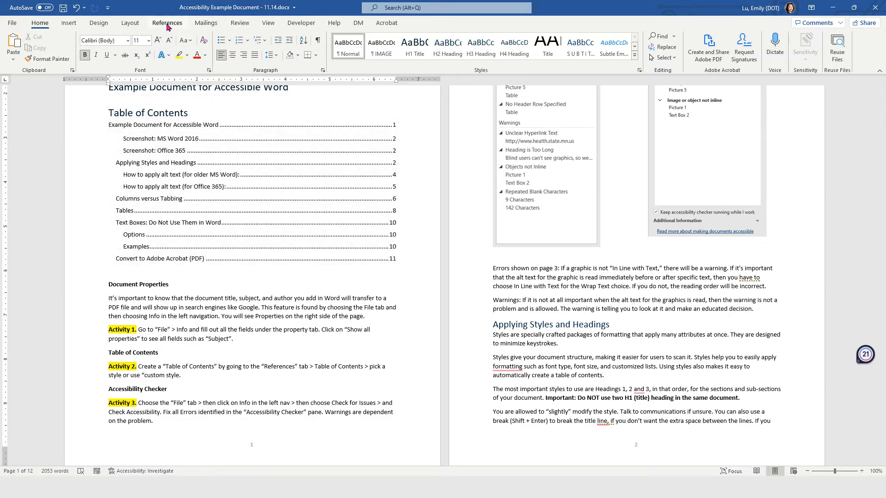
click(168, 24)
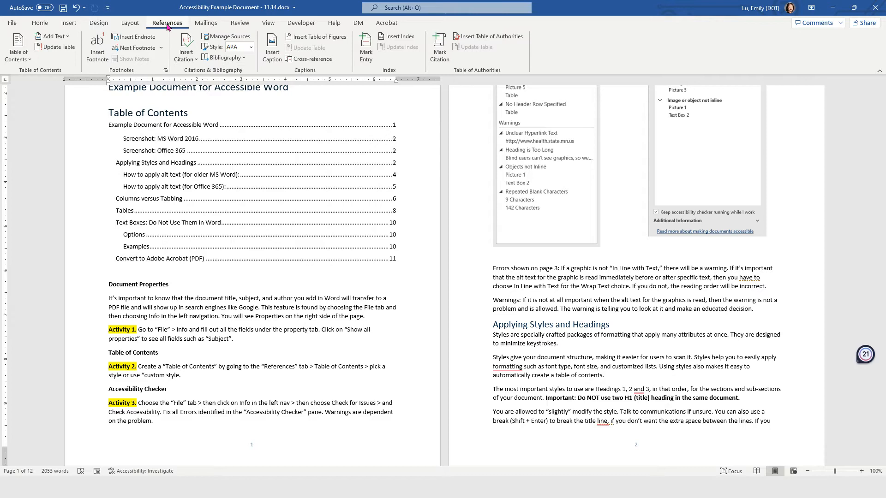
click(16, 60)
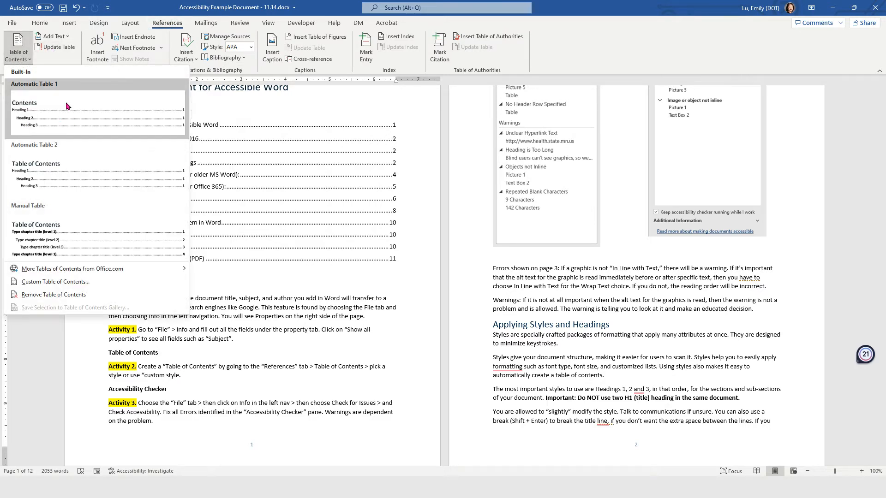
click(59, 286)
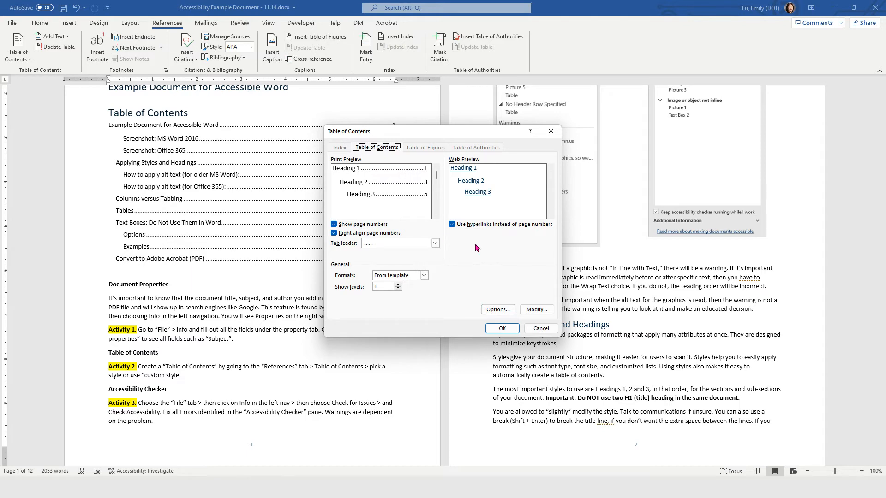
Inspect the table of contents entry styles and build options, cancelling out of each without changes.
click(550, 312)
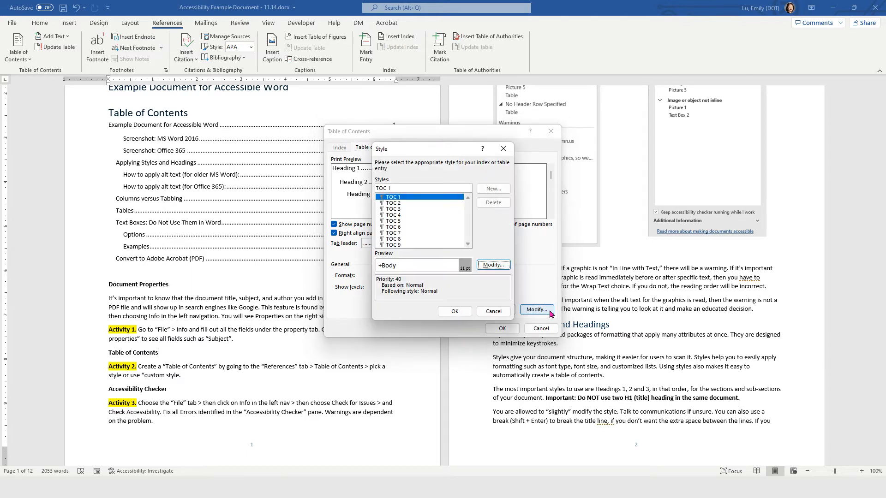
click(503, 312)
click(498, 310)
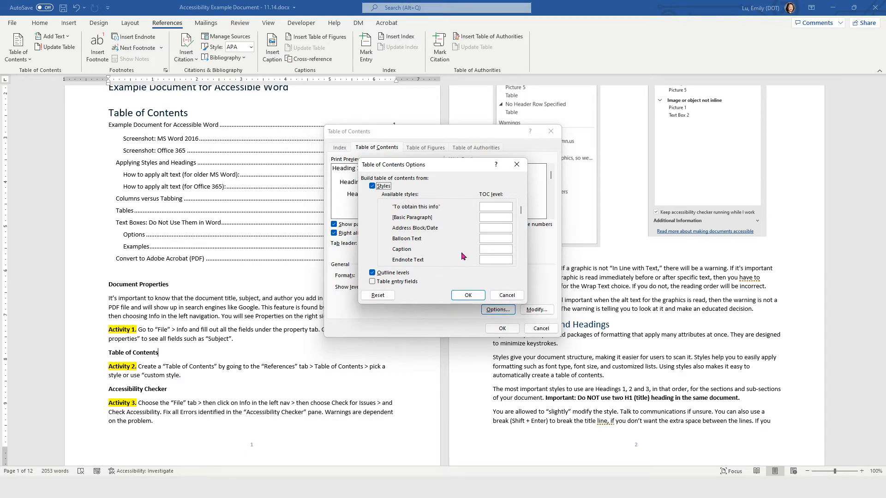
click(506, 296)
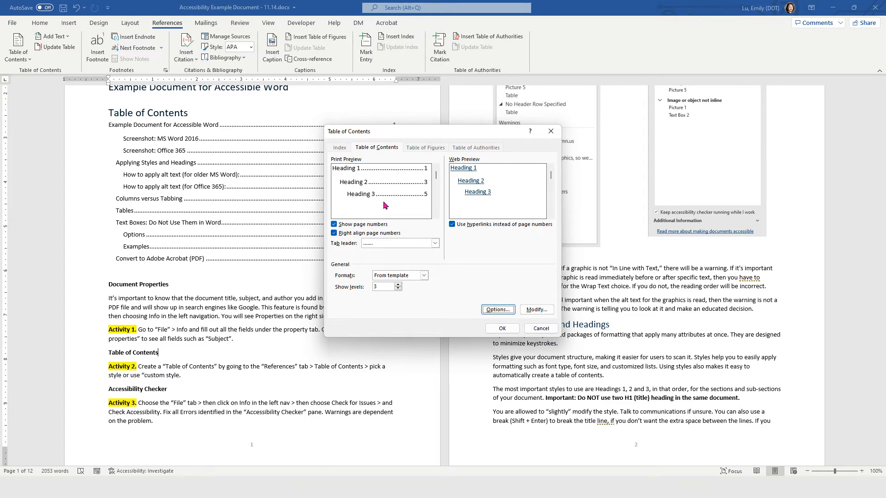
Open the table of contents options and look through the available styles down to TOC Heading.
click(498, 310)
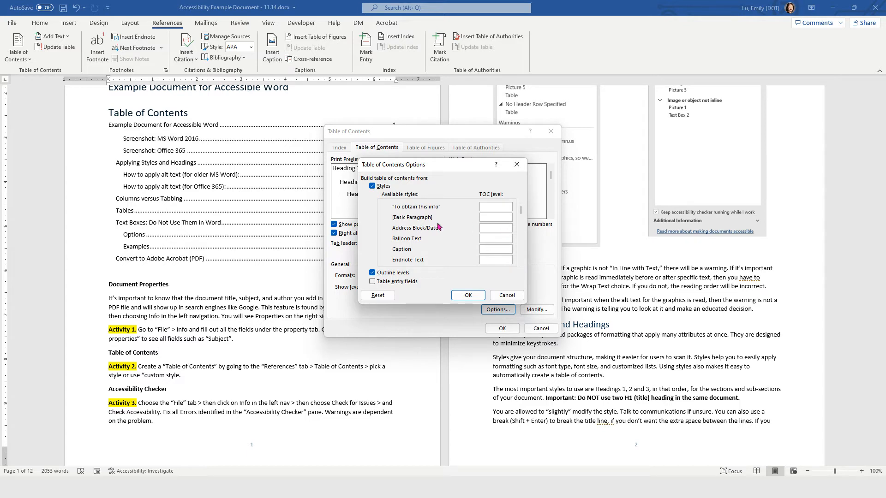
key(Tab)
key(Tab)
key(Tab)
key(Tab)
drag(520, 211, 519, 252)
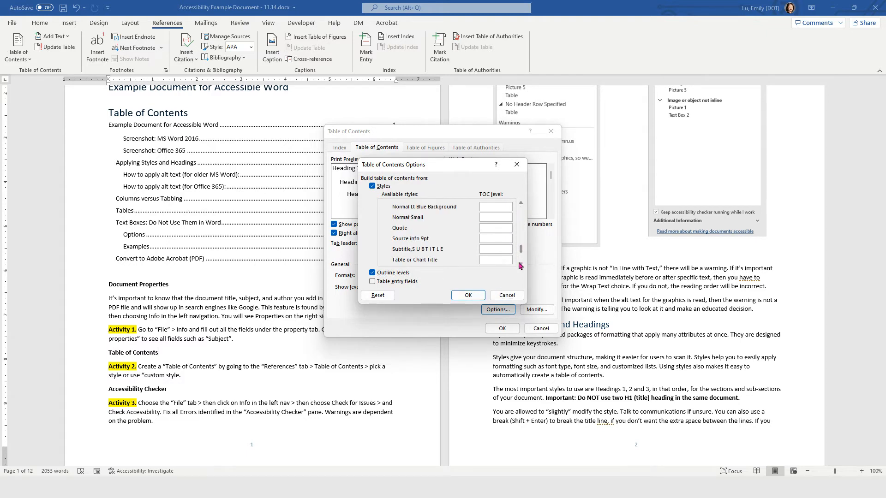
click(521, 265)
click(521, 265)
click(521, 264)
click(521, 265)
click(521, 265)
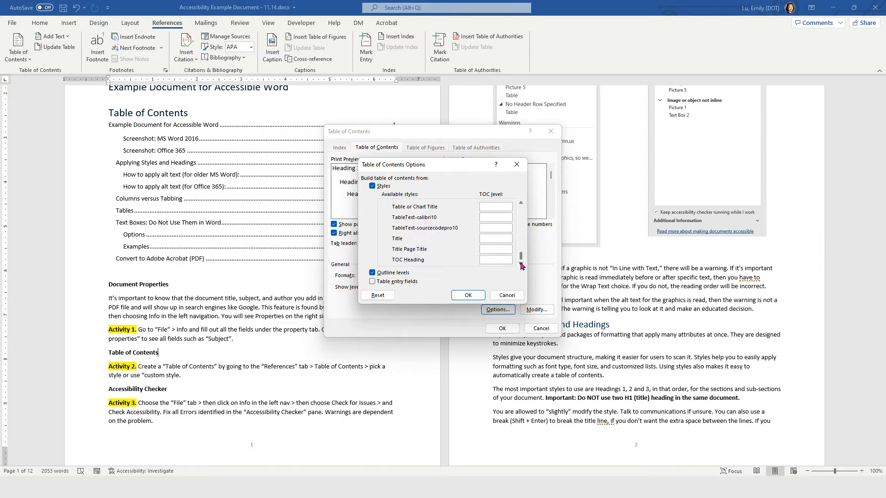
Leave Heading 1 out of the table of contents, and assign TOC level 1 to Heading 2 and level 2 to Heading 3.
click(521, 203)
click(521, 203)
click(521, 203)
click(521, 203)
click(522, 203)
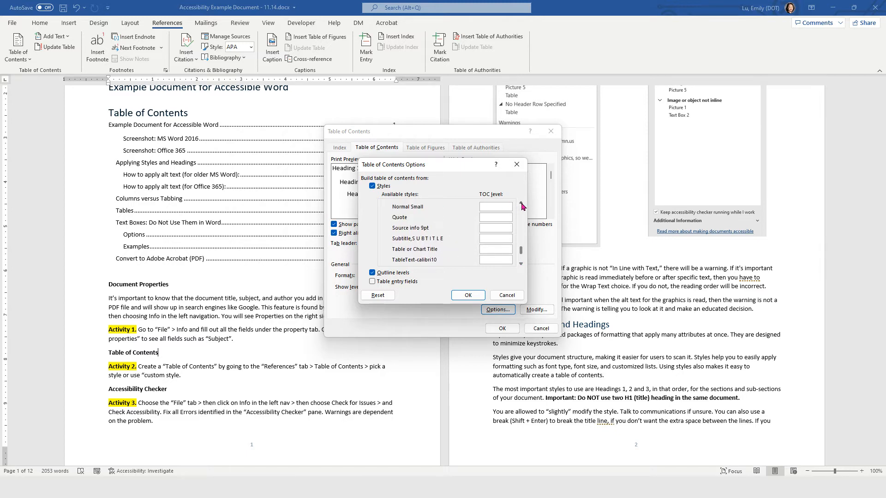
click(521, 203)
click(521, 203)
click(521, 203)
click(521, 203)
click(521, 203)
click(521, 203)
click(521, 203)
click(521, 203)
click(521, 203)
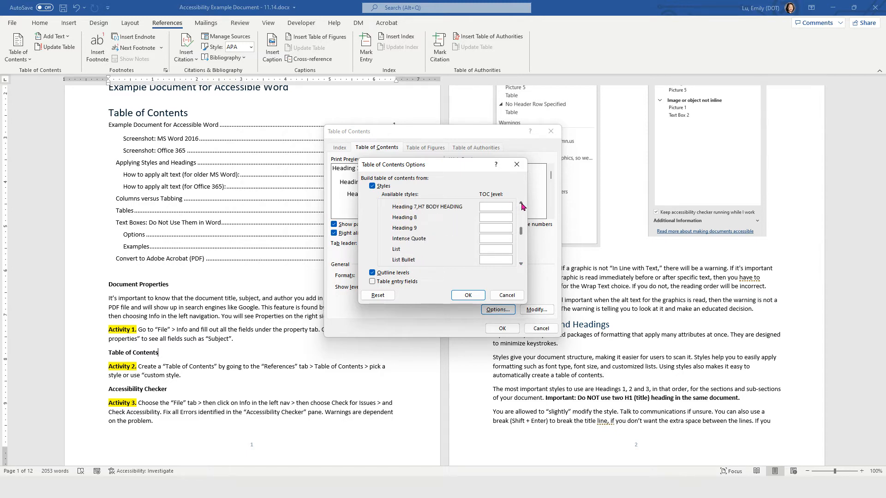
click(521, 203)
click(521, 204)
click(521, 203)
click(521, 203)
click(521, 203)
click(521, 203)
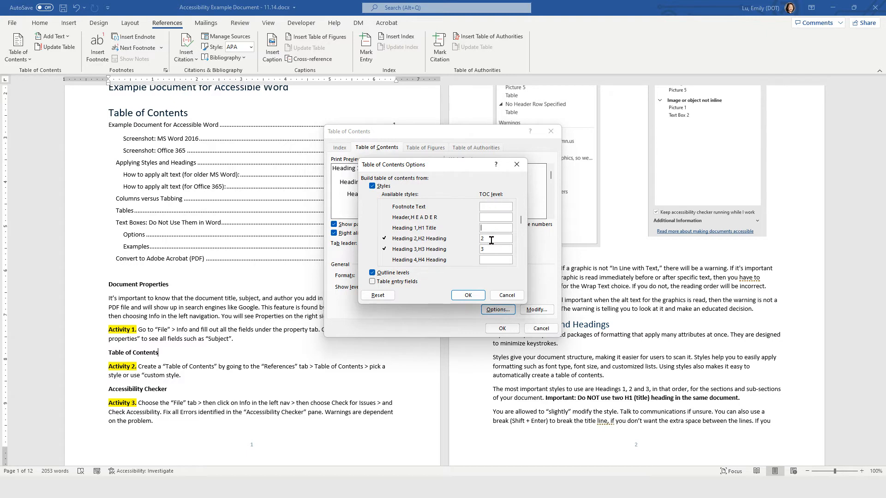
drag(492, 240, 454, 233)
text(1)
drag(493, 249, 420, 251)
text(2)
click(477, 297)
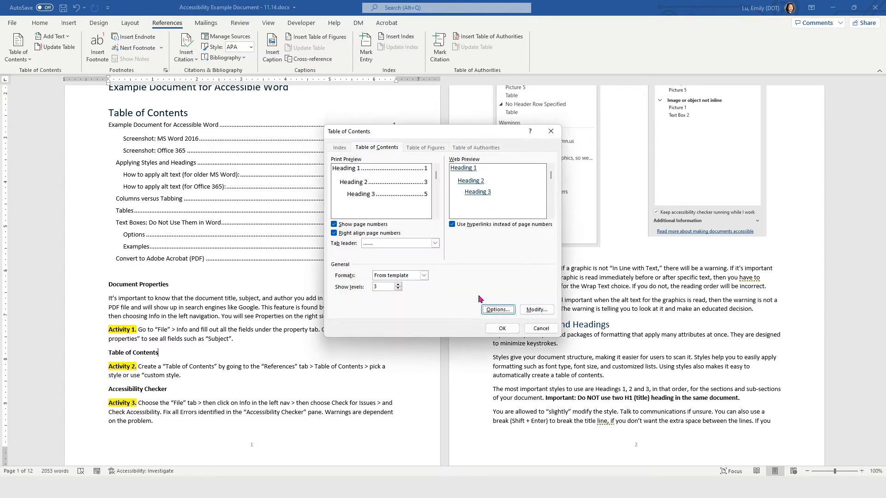
Apply the custom settings and replace the existing table of contents with the rebuilt one.
click(503, 330)
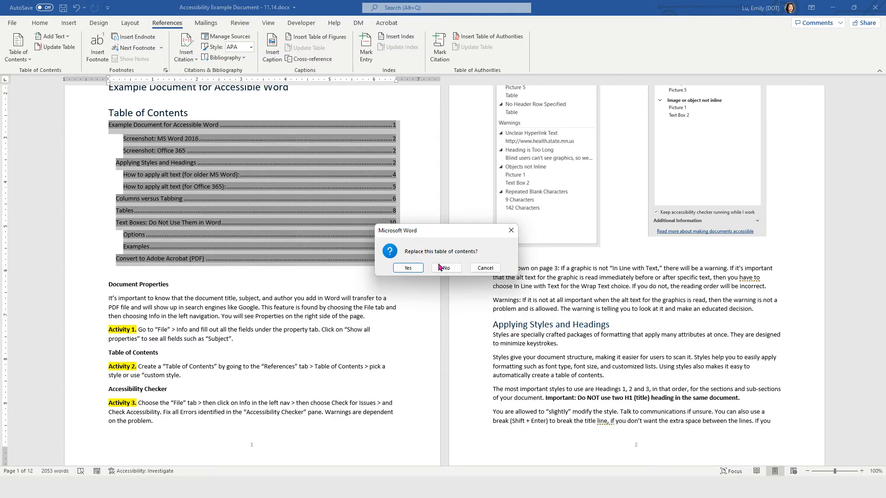
click(408, 268)
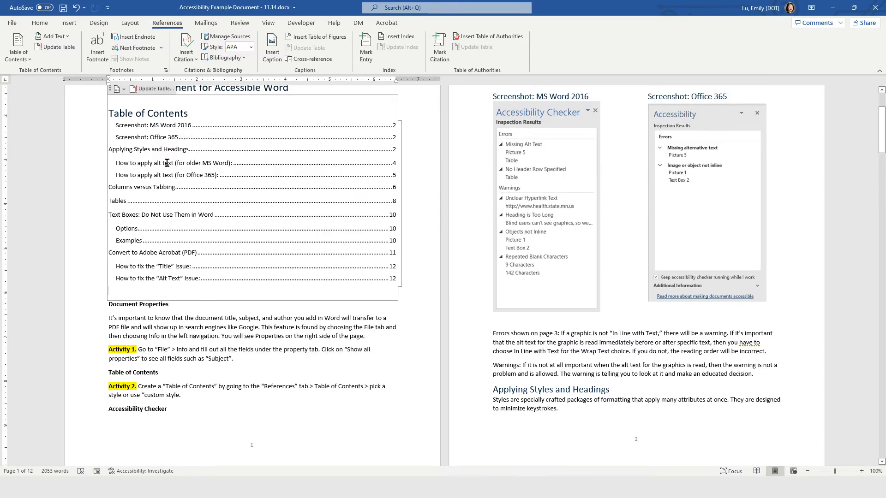
scroll(212, 148, up, 3)
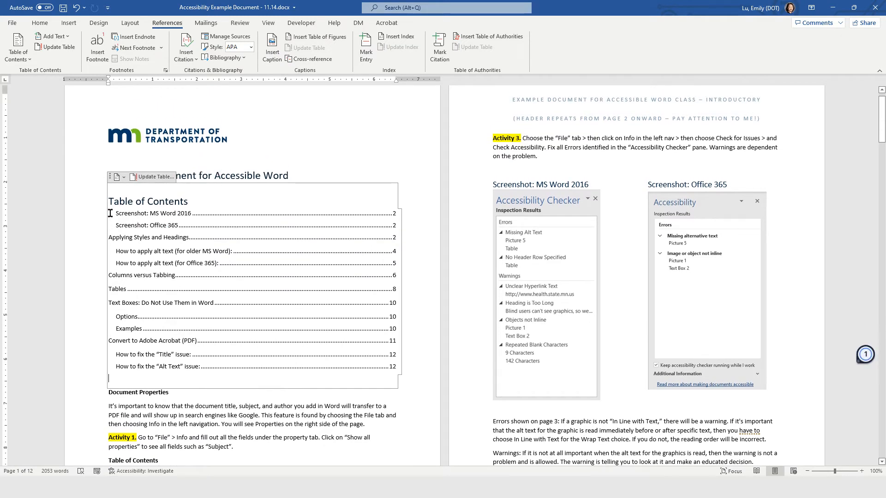
click(280, 175)
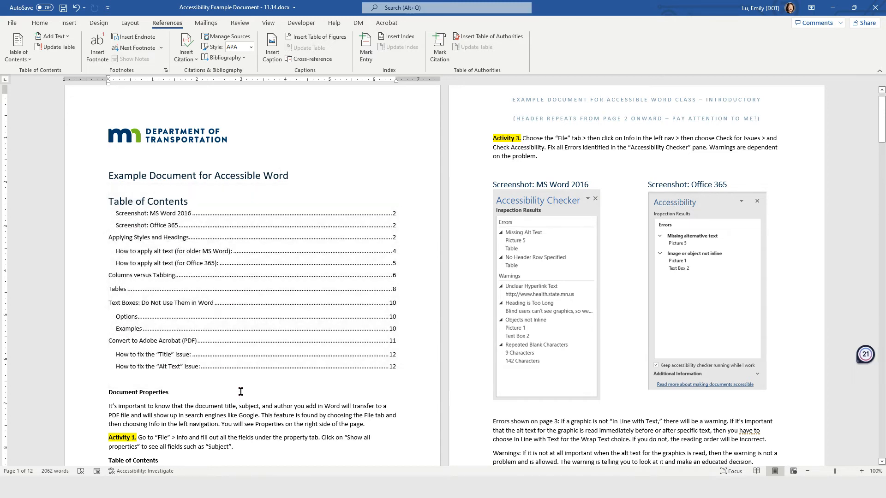
Examine the rebuilt table of contents against the document title and the Activity 2 instructions on page 1.
scroll(241, 392, down, 2)
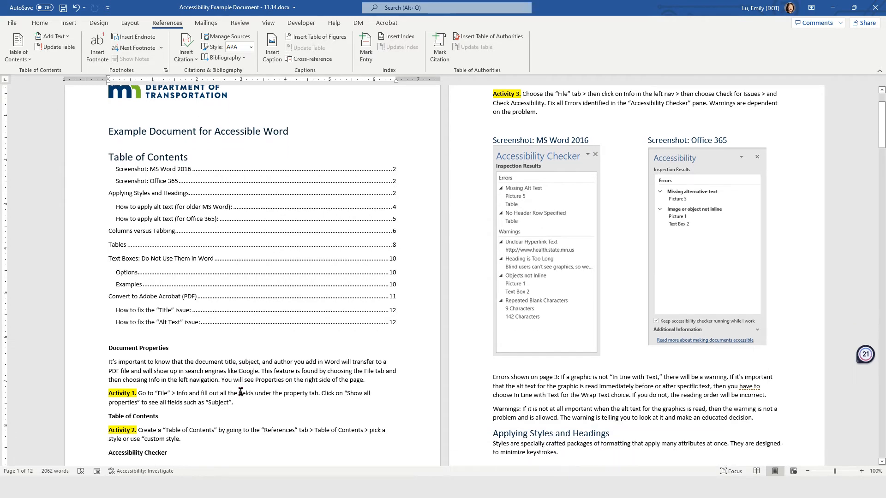
scroll(241, 391, down, 1)
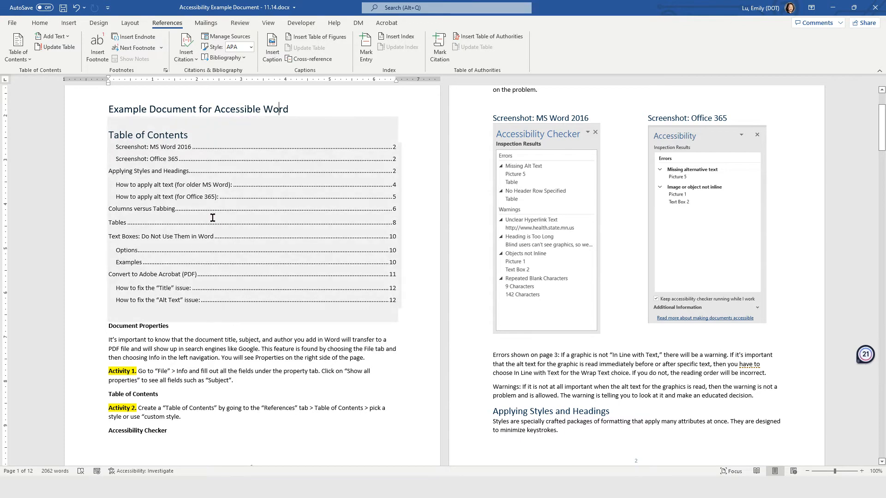
scroll(285, 375, down, 2)
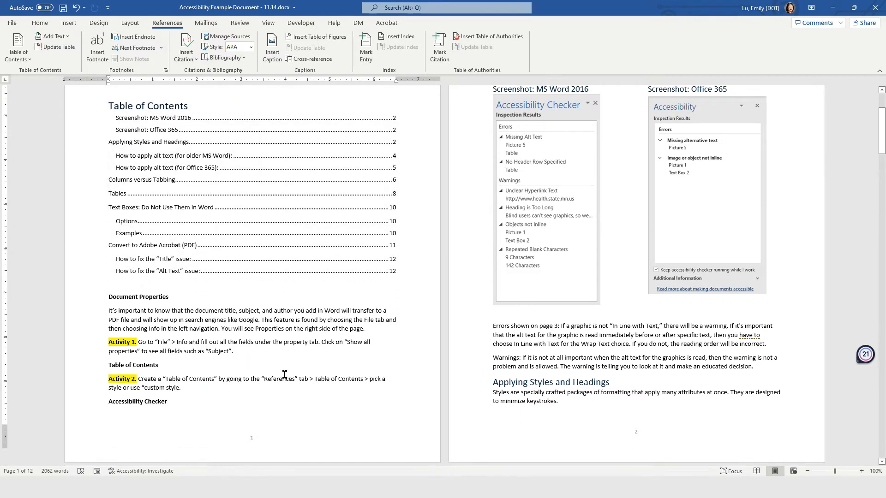
scroll(284, 375, down, 1)
scroll(285, 374, down, 3)
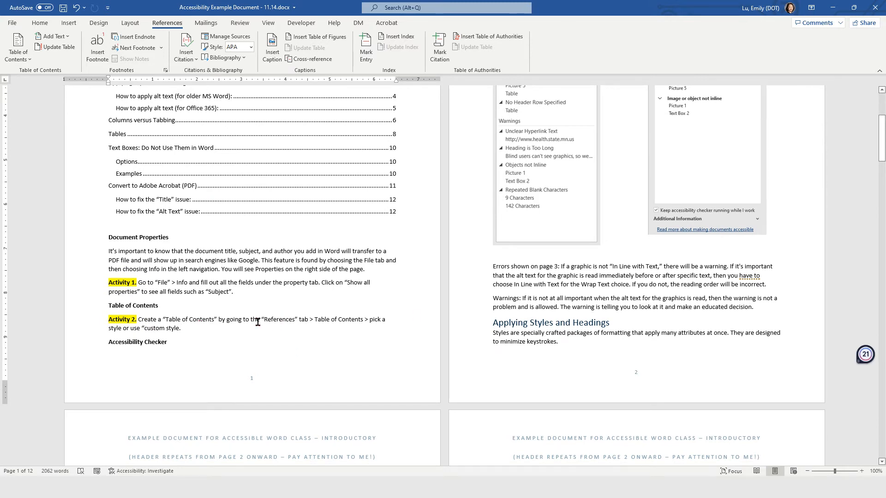
scroll(258, 321, up, 7)
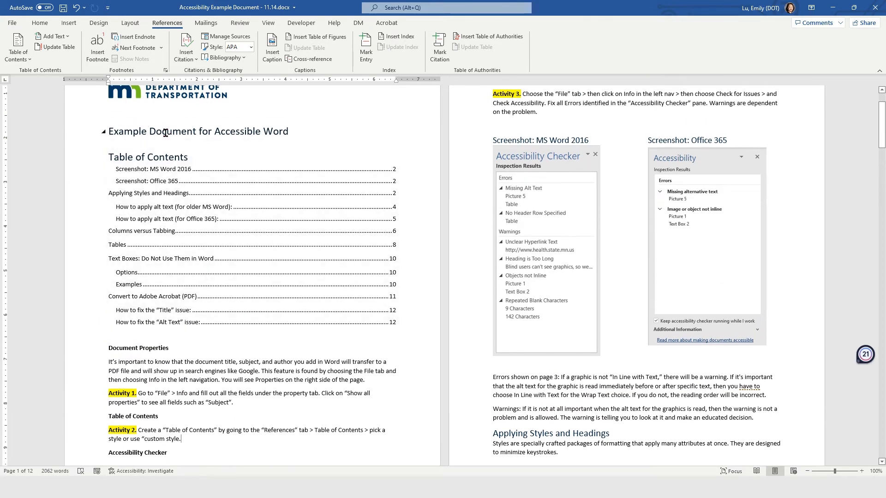
scroll(257, 166, down, 3)
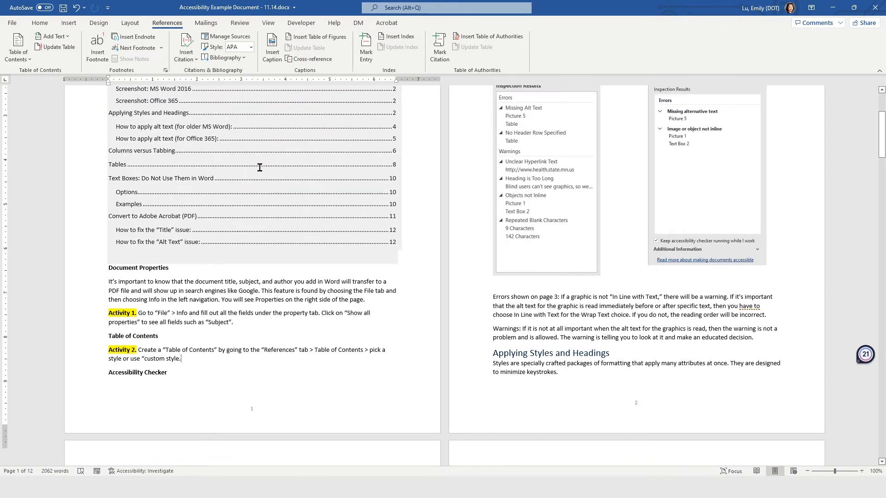
scroll(126, 379, up, 2)
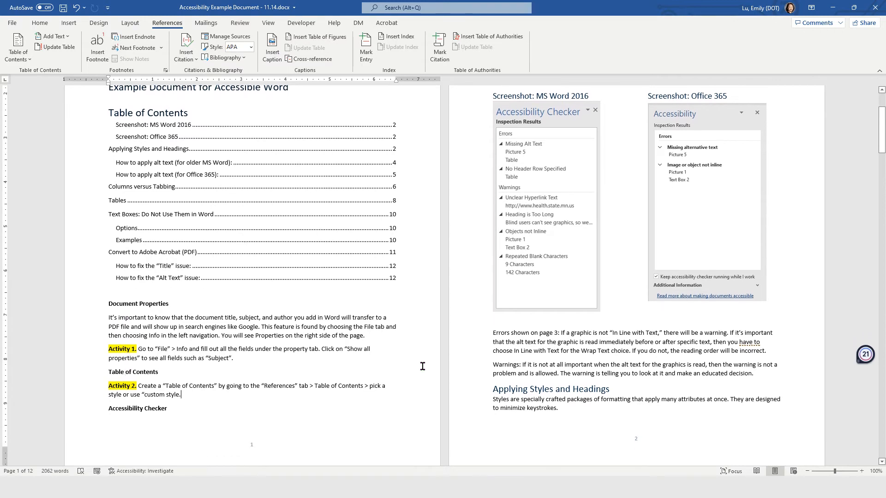
scroll(534, 362, up, 4)
scroll(591, 150, down, 2)
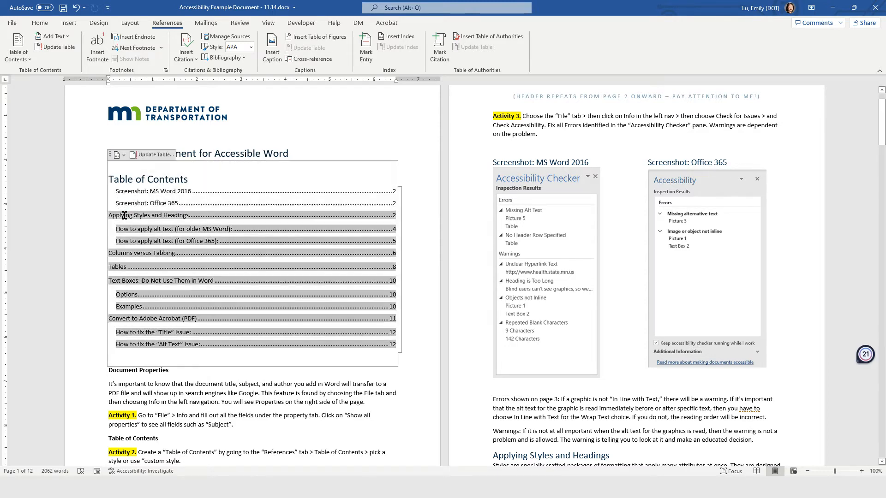
Check the built-in table of contents gallery, try the Manual Table, and undo the replacement.
click(32, 56)
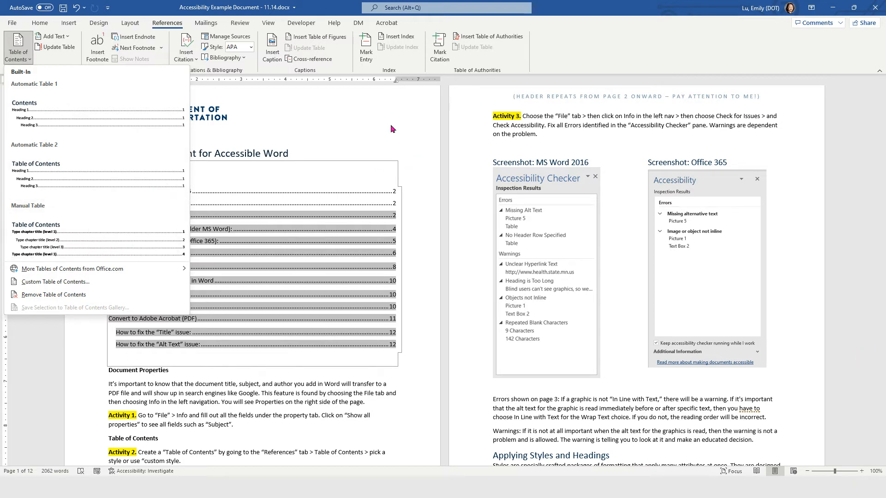
click(204, 423)
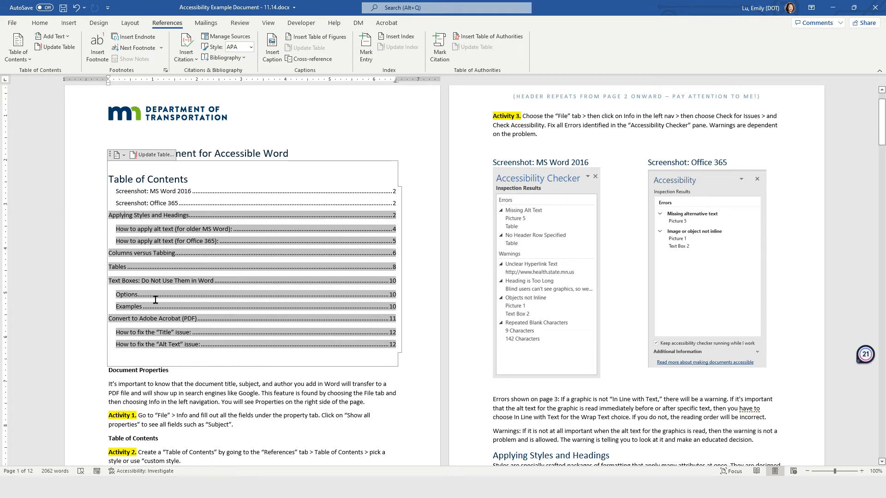
click(24, 51)
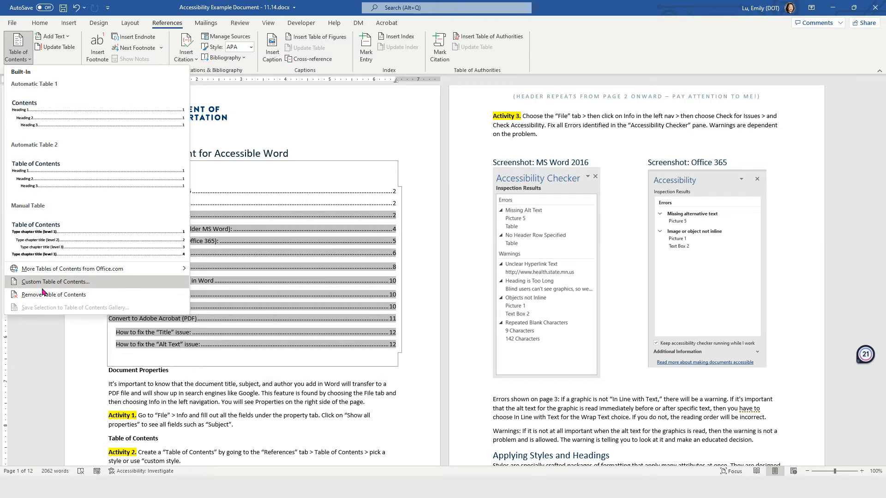
click(73, 236)
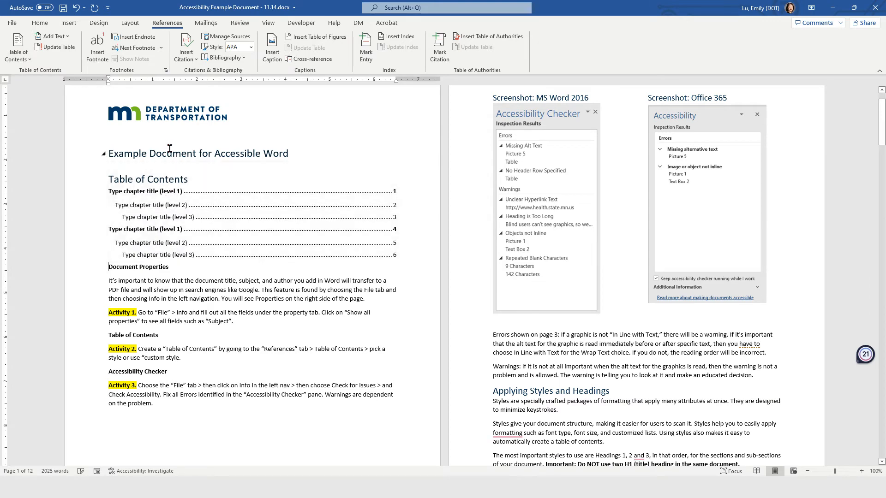
key(ctrl+z)
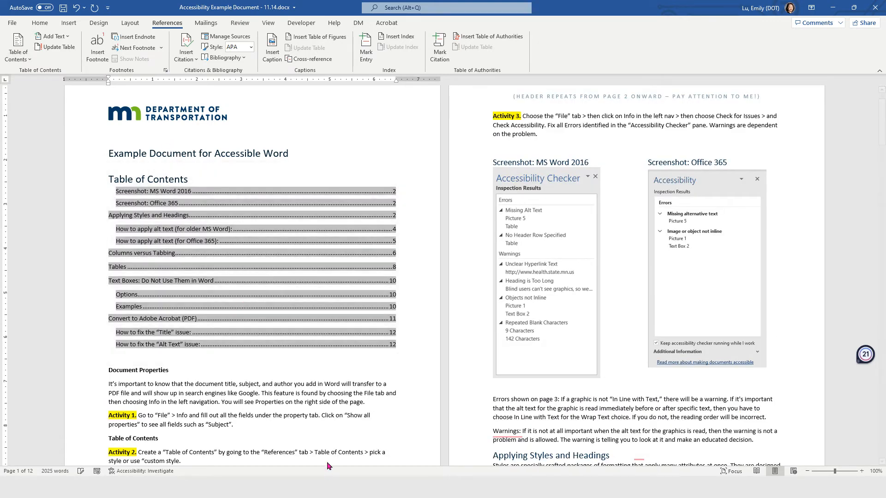
click(342, 402)
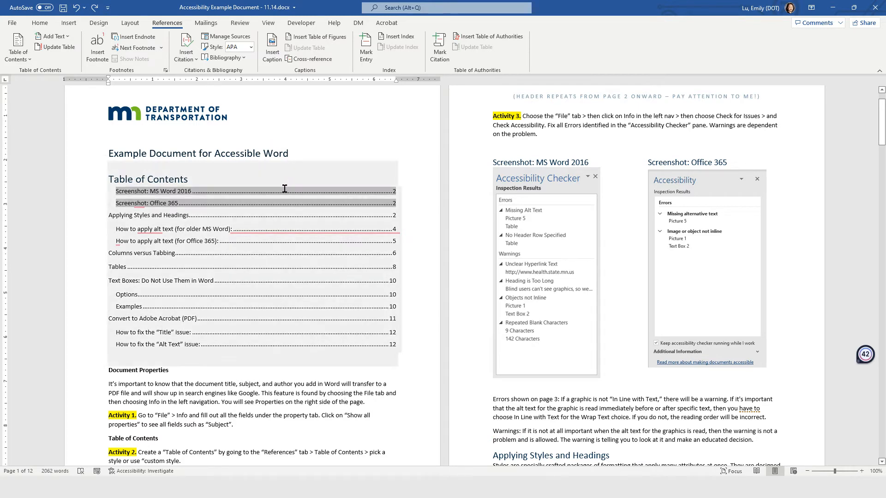
click(295, 298)
click(189, 419)
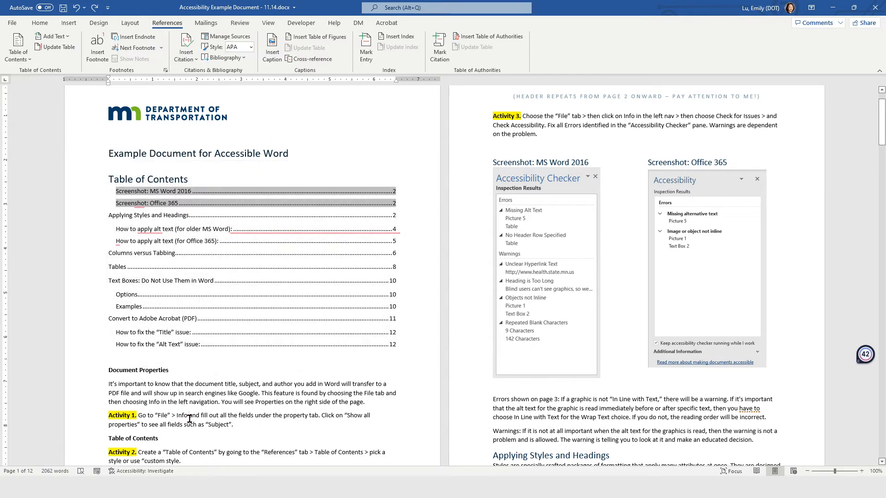
scroll(189, 418, down, 3)
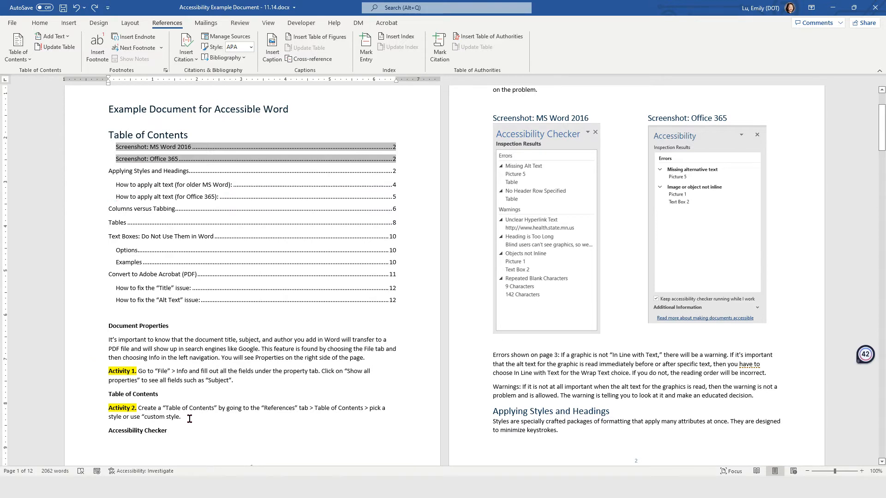
scroll(189, 419, up, 5)
scroll(189, 419, down, 3)
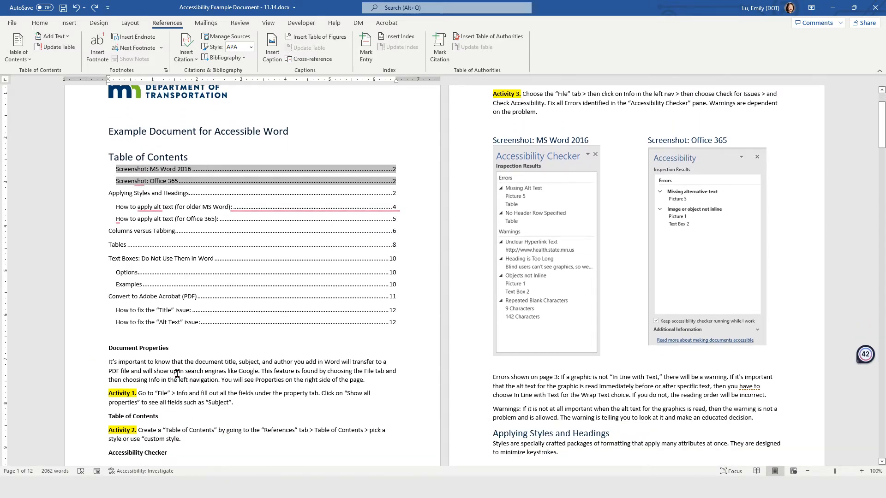
click(209, 183)
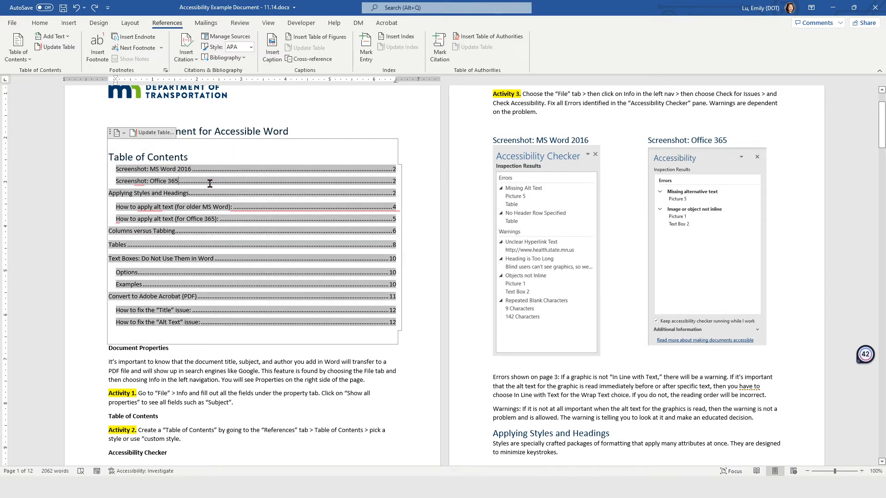
click(224, 365)
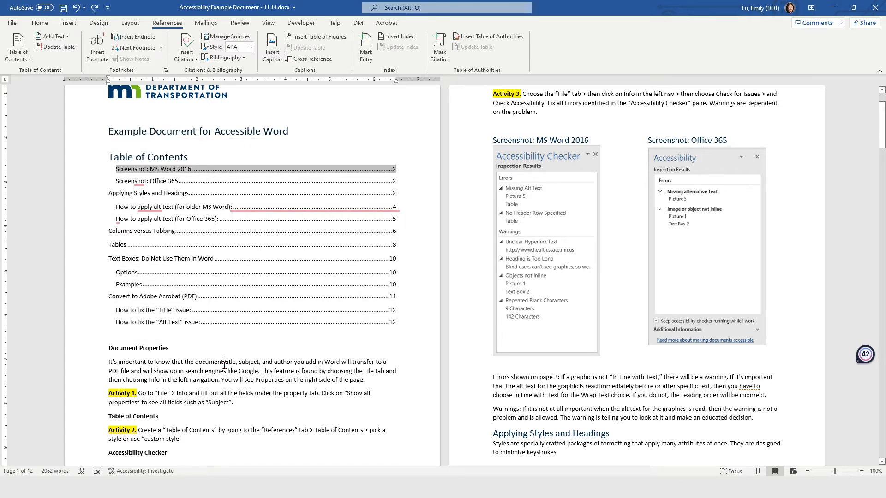
Open the custom table of contents settings, cancel without changes, and reopen them.
click(18, 49)
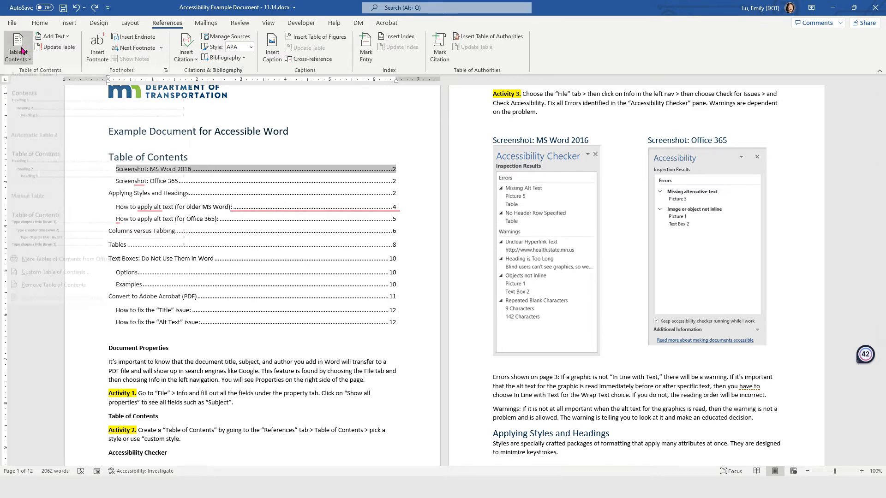
click(53, 282)
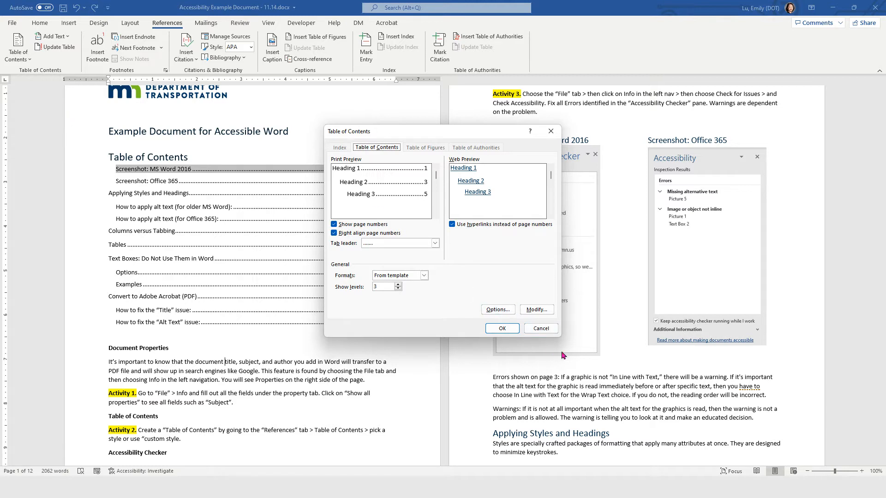
click(539, 329)
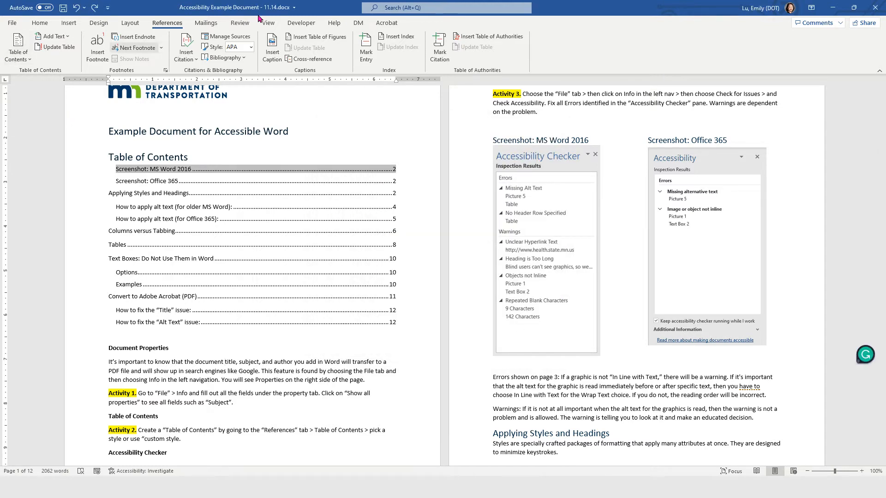
click(15, 62)
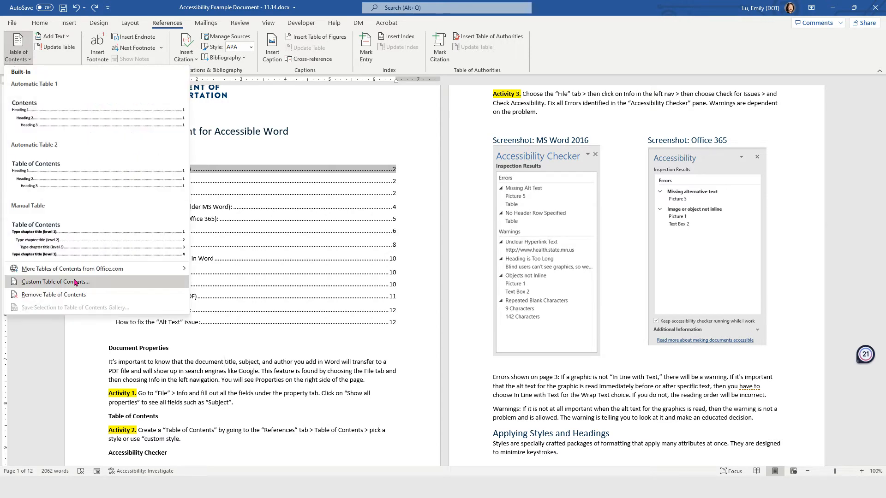
click(58, 283)
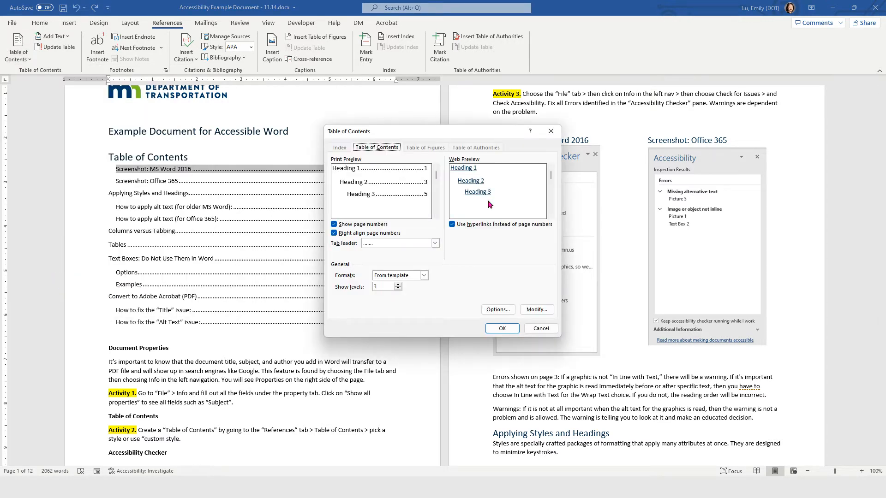
Check the available styles and their TOC levels in the table of contents options, and leave without changes.
click(510, 312)
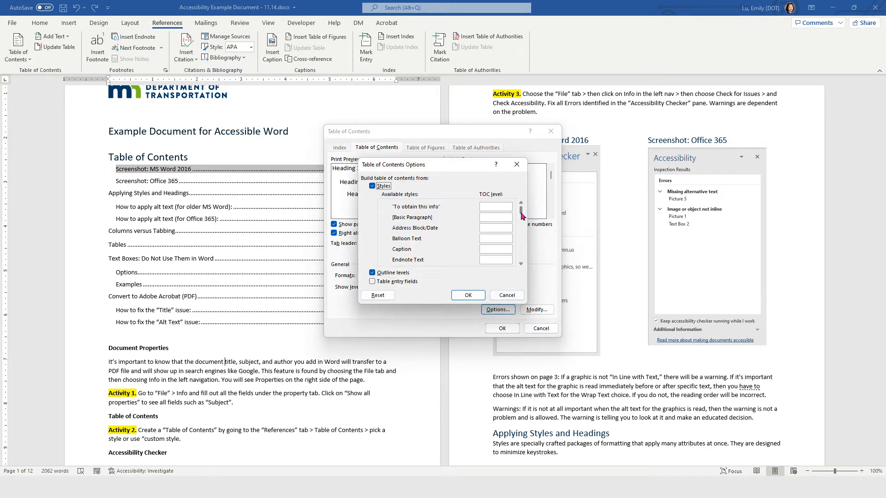
drag(522, 213, 521, 214)
drag(523, 265, 523, 265)
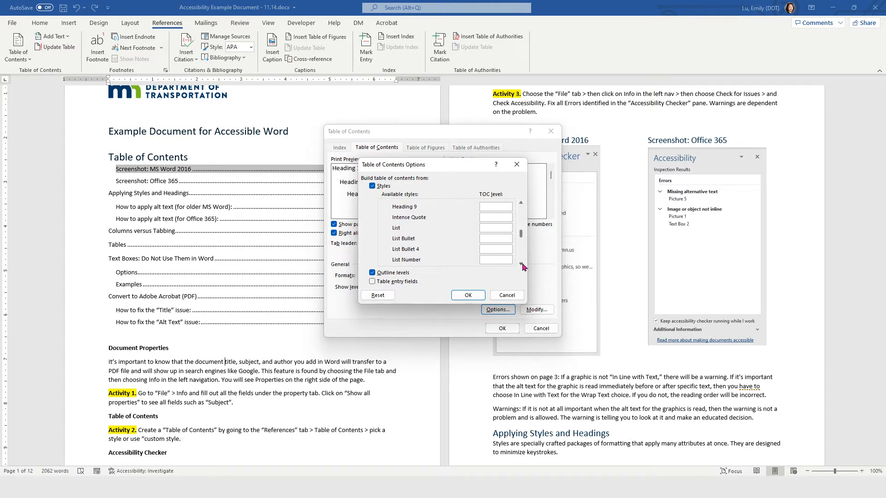
click(507, 295)
click(540, 329)
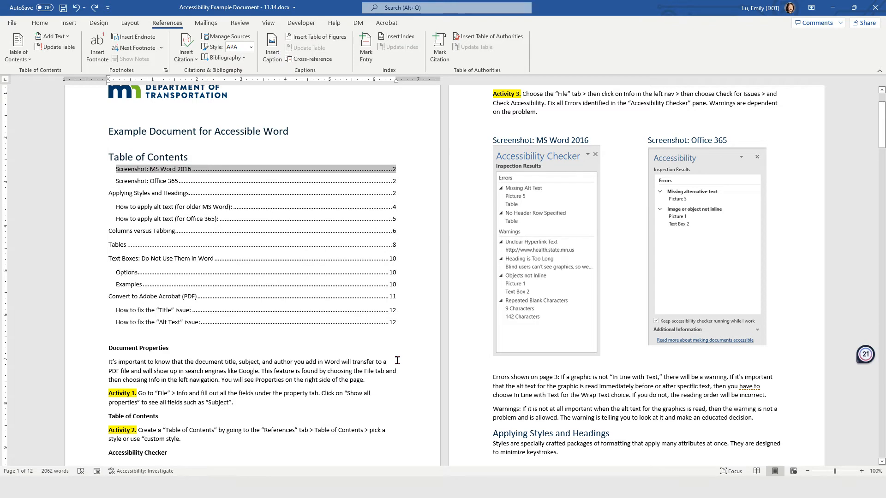
scroll(397, 360, down, 1)
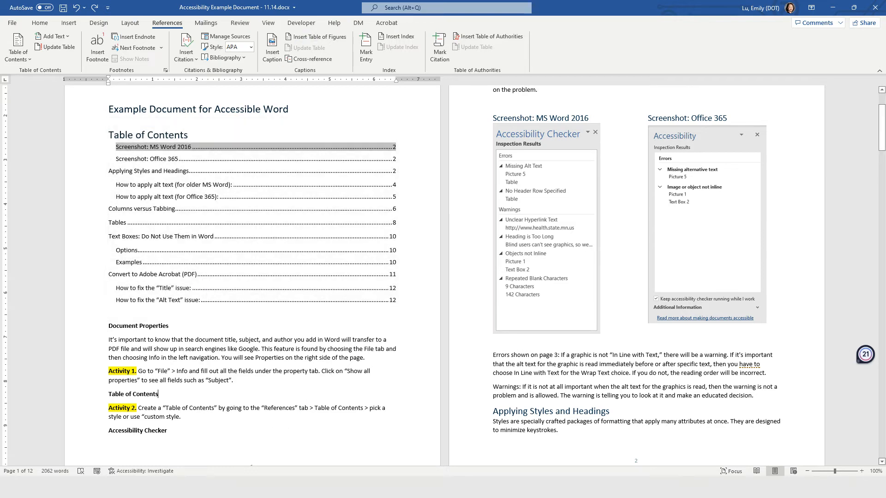
scroll(303, 395, down, 1)
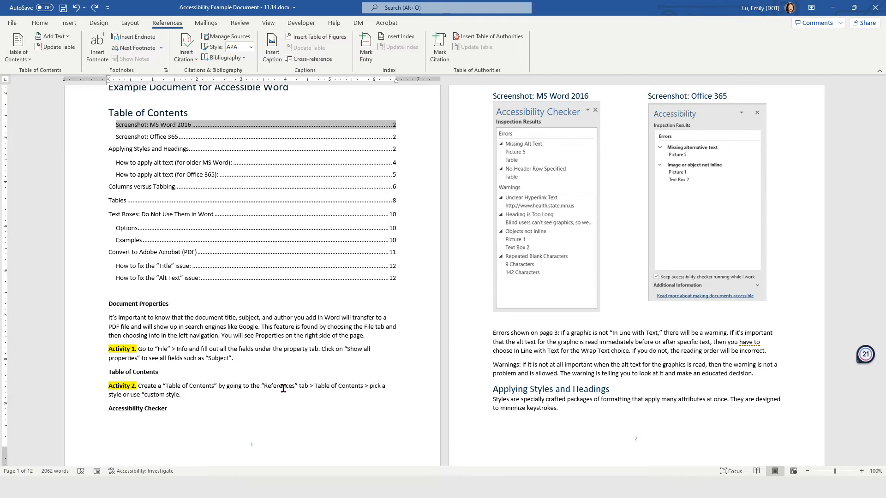
click(284, 388)
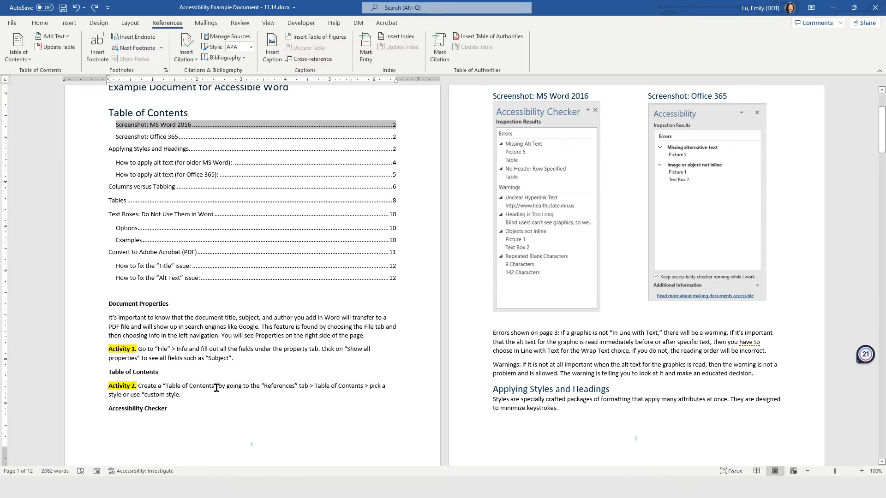
scroll(216, 388, up, 1)
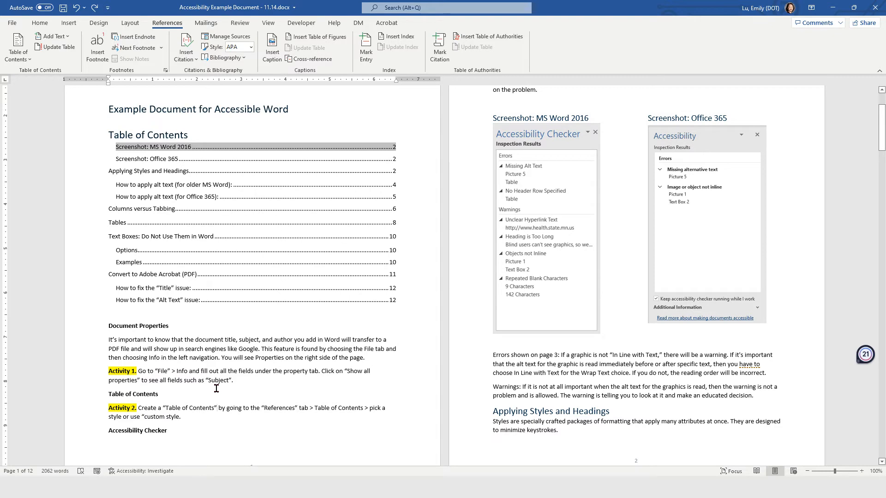
scroll(285, 345, up, 4)
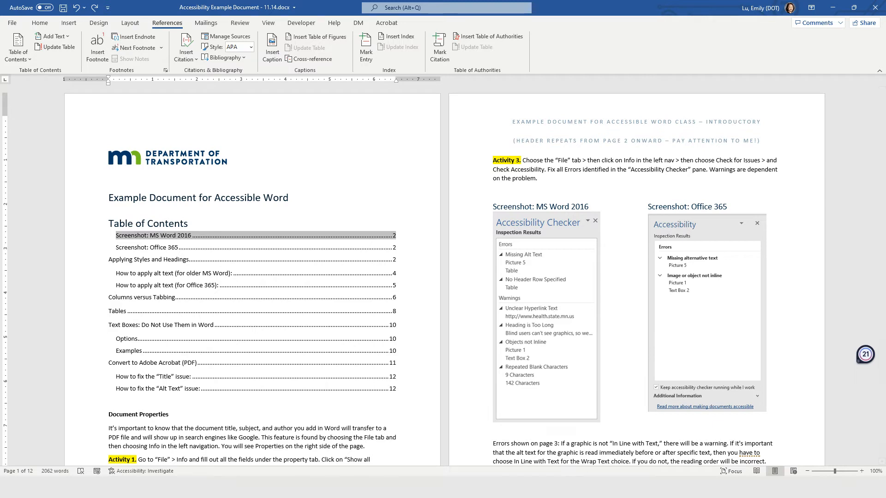
Run the accessibility check on the document and widen the inspection results pane.
click(12, 23)
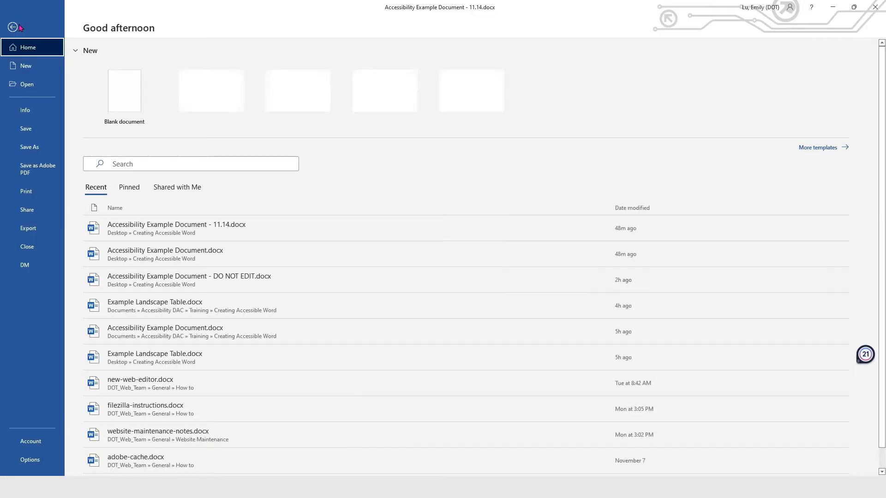
key(Escape)
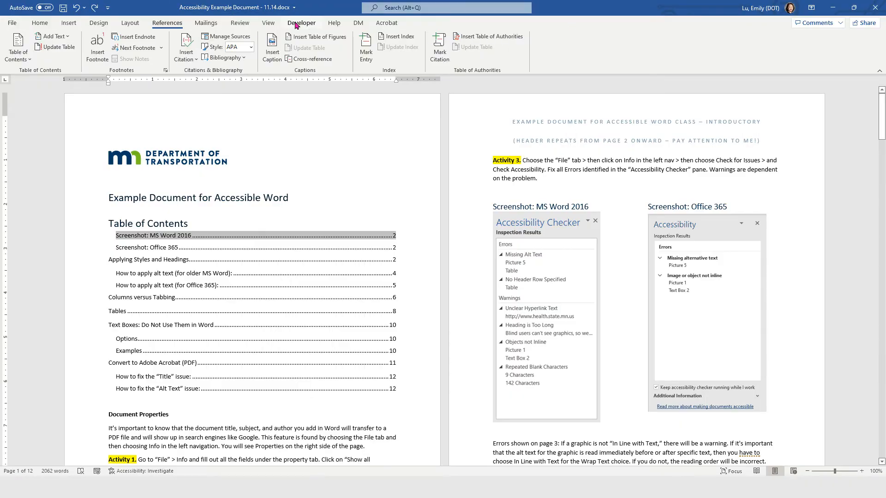
click(239, 23)
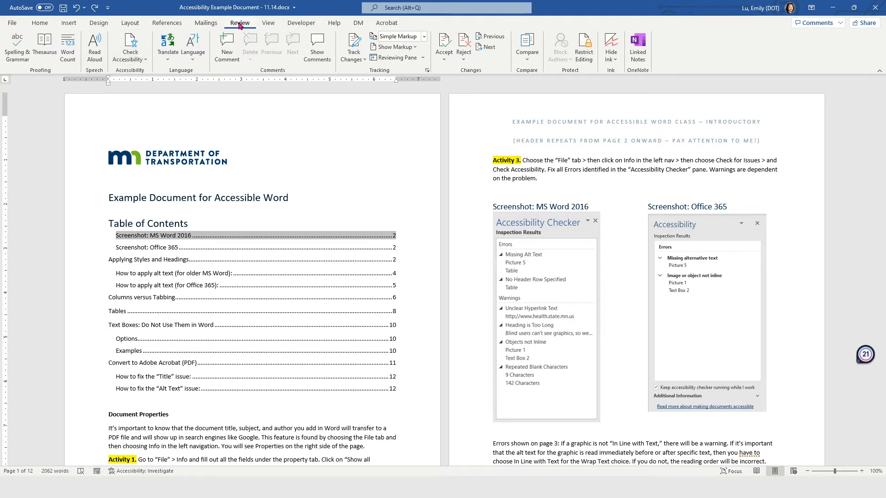
click(136, 60)
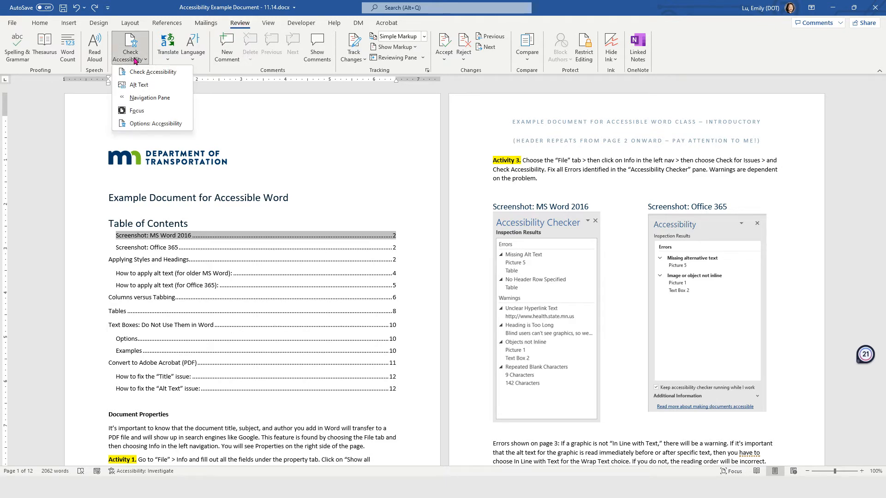
click(167, 72)
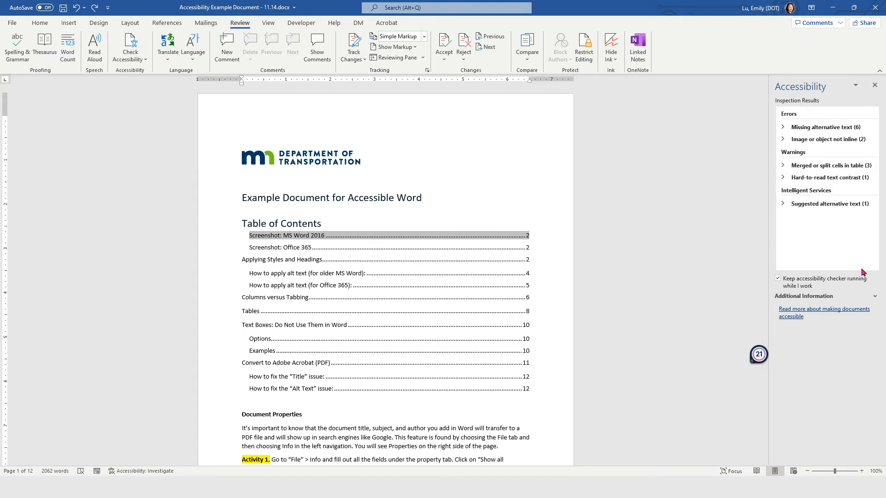
scroll(462, 450, down, 2)
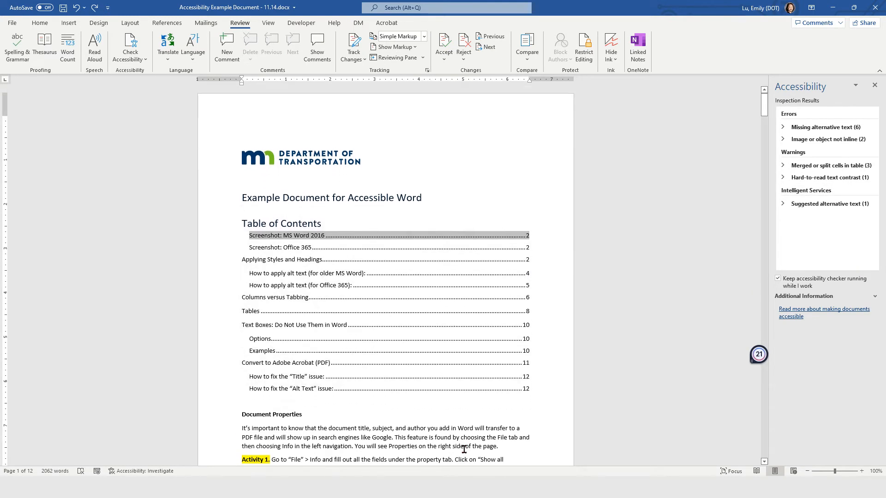
scroll(463, 450, down, 5)
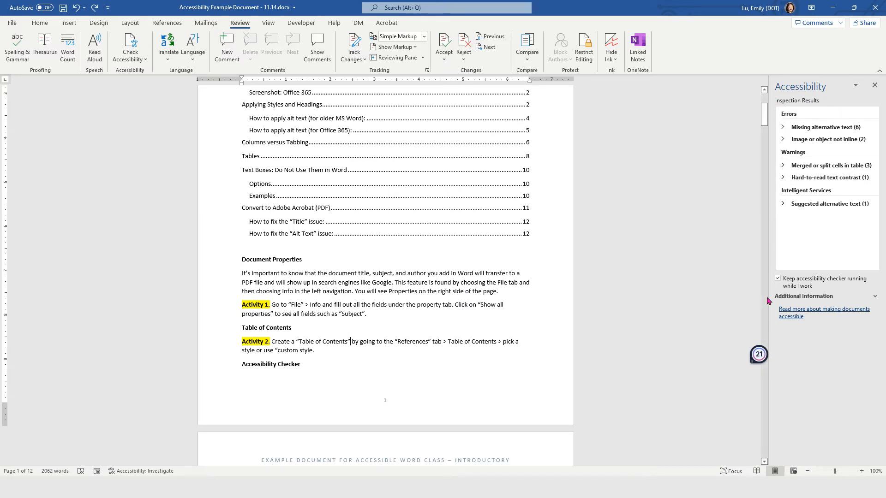
drag(768, 298, 623, 295)
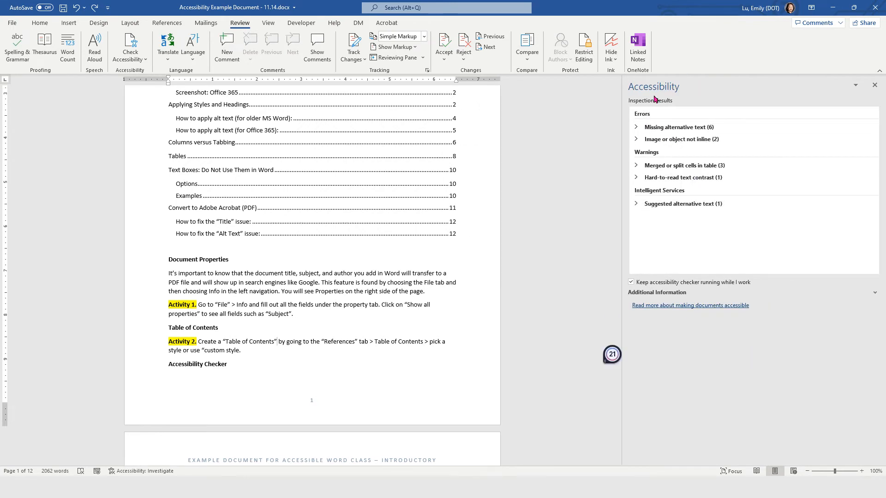
Expand the missing alternative text and not-inline errors, and locate Picture 3, Picture 5, Picture 1 and Text Box 2 in the document.
click(636, 127)
click(678, 146)
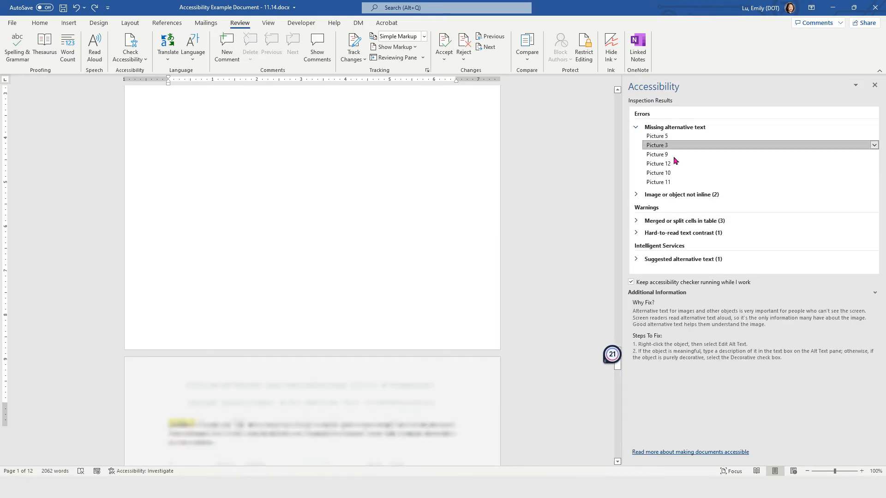
click(664, 145)
click(667, 135)
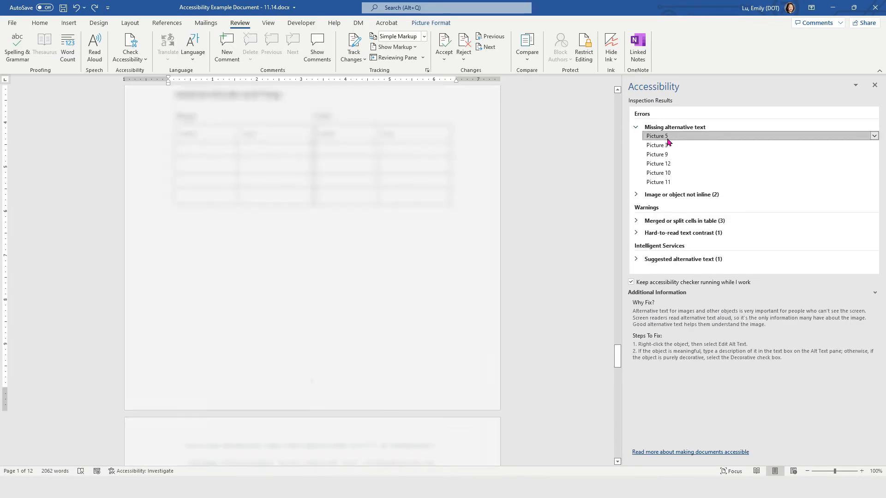
click(635, 194)
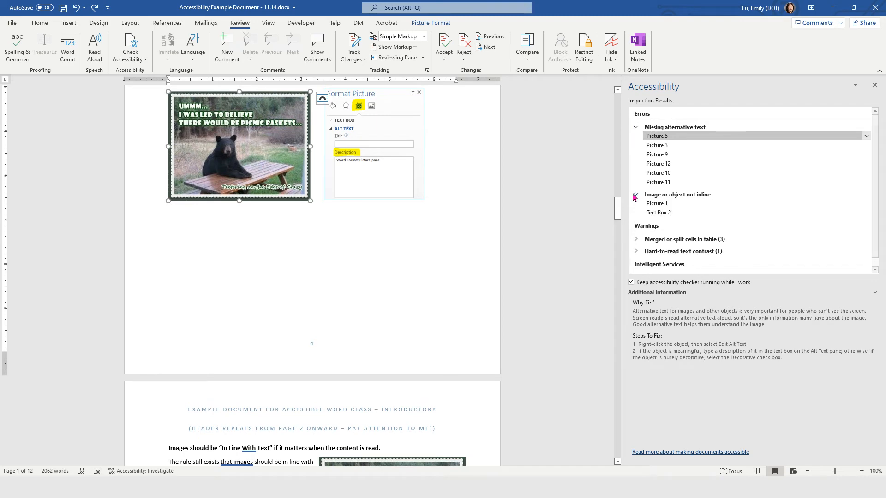
click(661, 203)
click(660, 212)
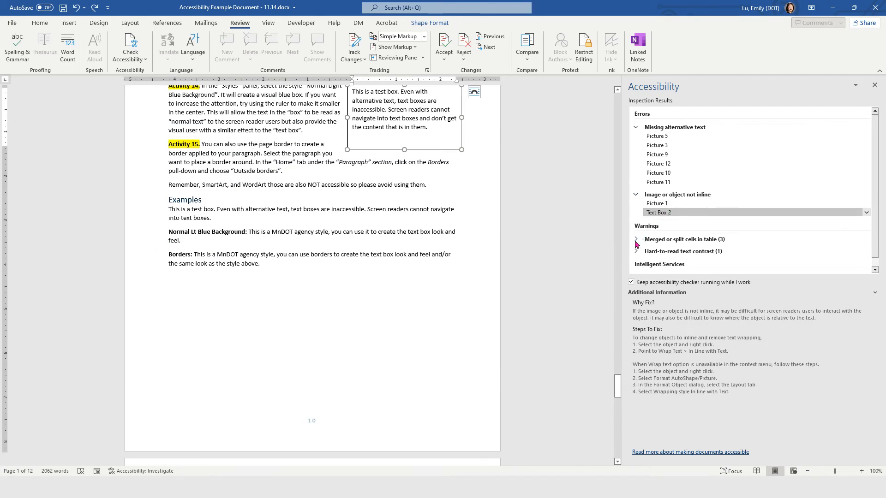
Expand the merged or split cells warning, locate its flagged table cells, and return to Picture 5.
click(635, 240)
click(667, 248)
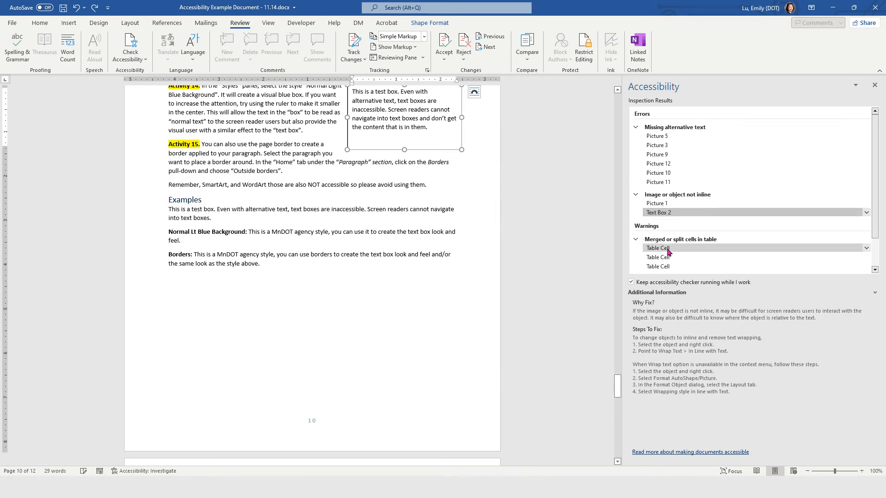
click(669, 257)
scroll(672, 254, down, 1)
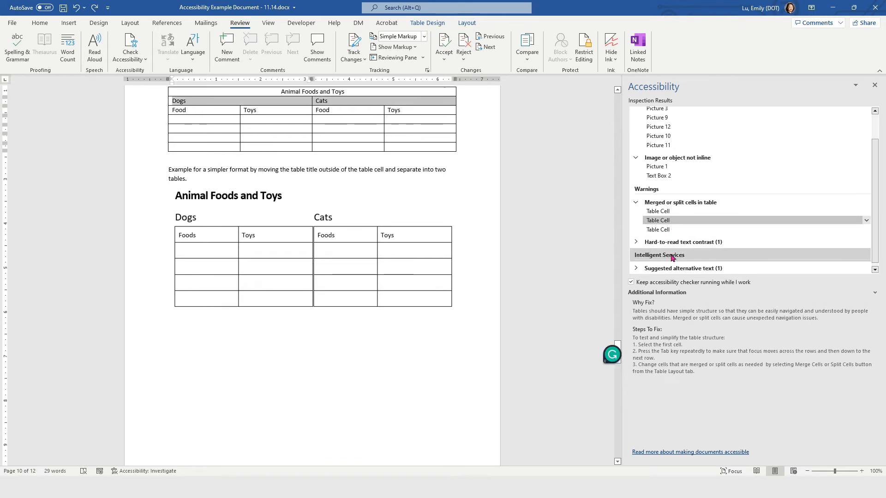
scroll(688, 206, up, 1)
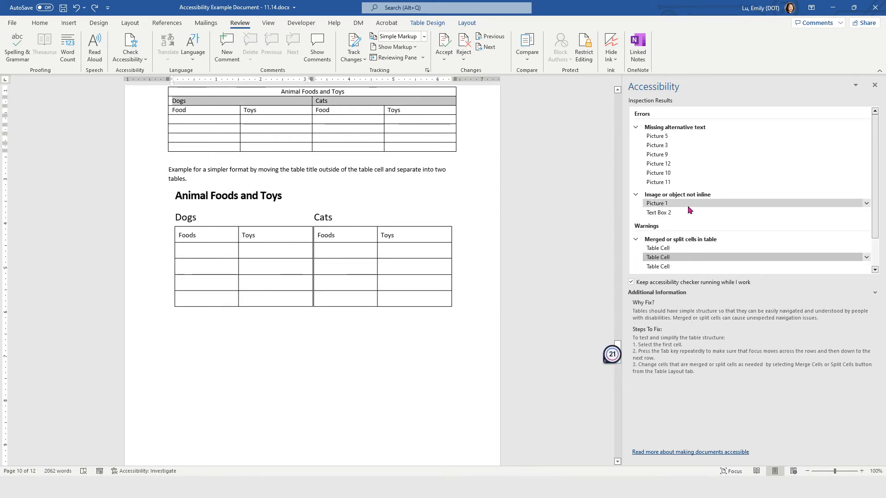
click(687, 136)
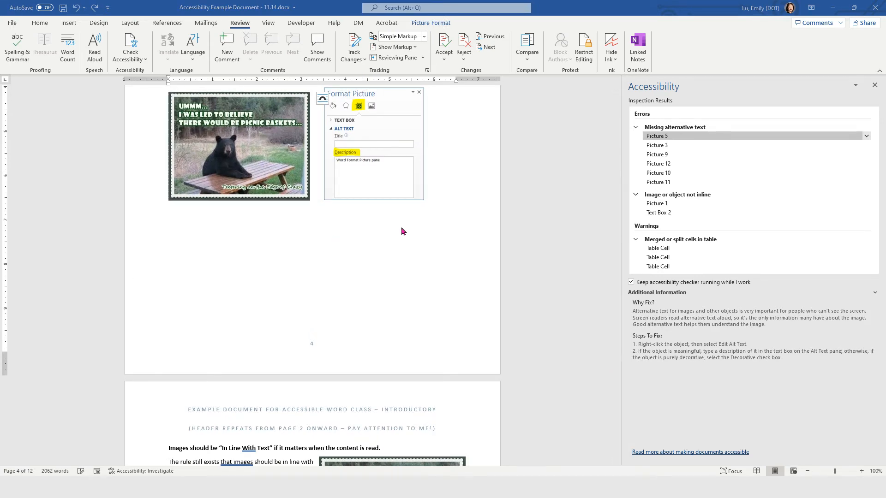
Read the Activity 3 instructions and the notes on errors and warnings on page 2, and go back to the table of contents.
scroll(402, 231, up, 10)
scroll(401, 230, up, 13)
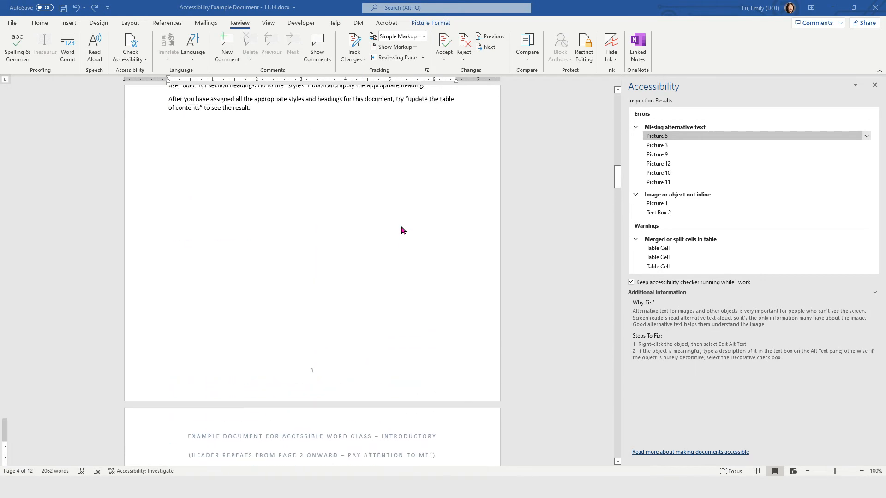
scroll(277, 113, up, 9)
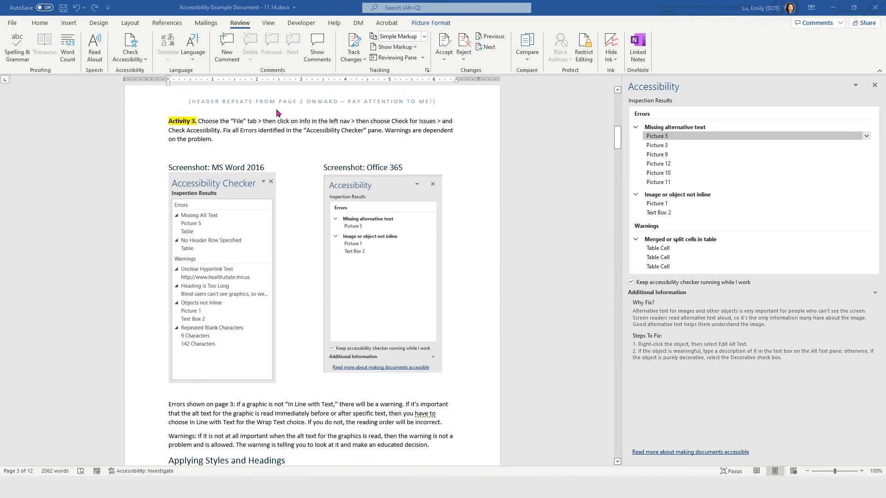
scroll(299, 175, down, 3)
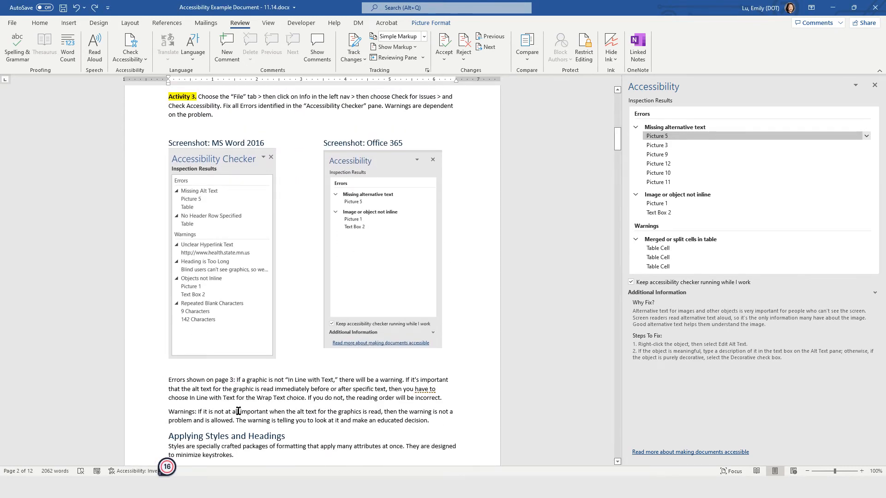
scroll(256, 432, down, 1)
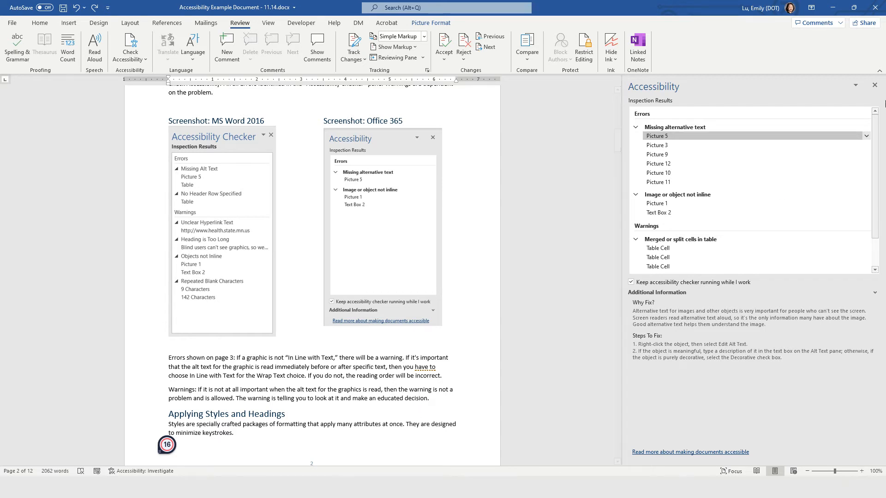
scroll(660, 221, down, 2)
scroll(660, 213, up, 2)
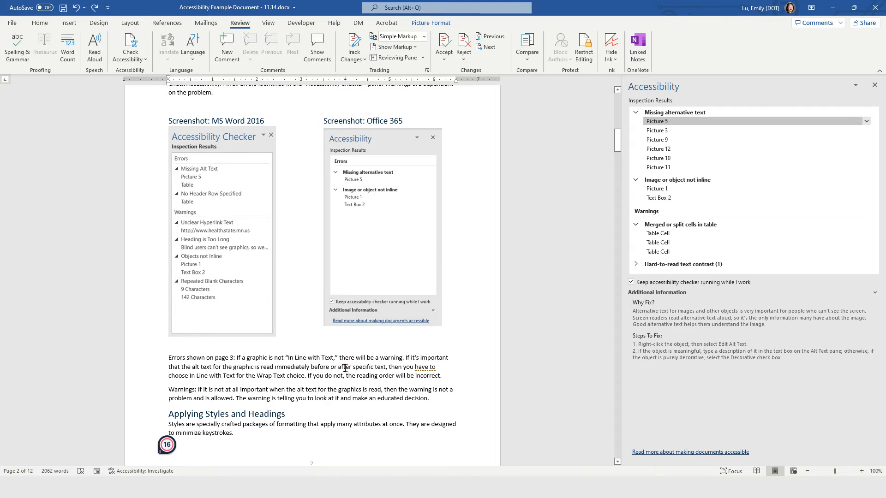
scroll(345, 368, down, 3)
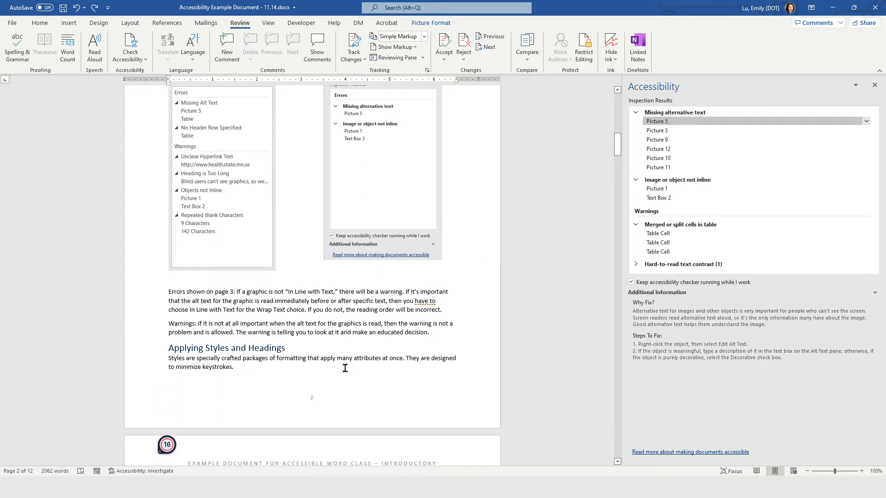
click(344, 334)
scroll(345, 335, down, 1)
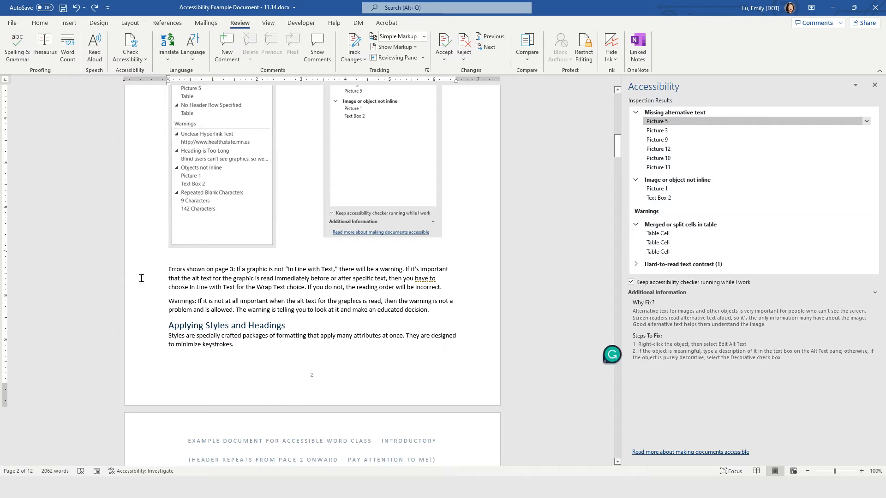
scroll(237, 295, down, 1)
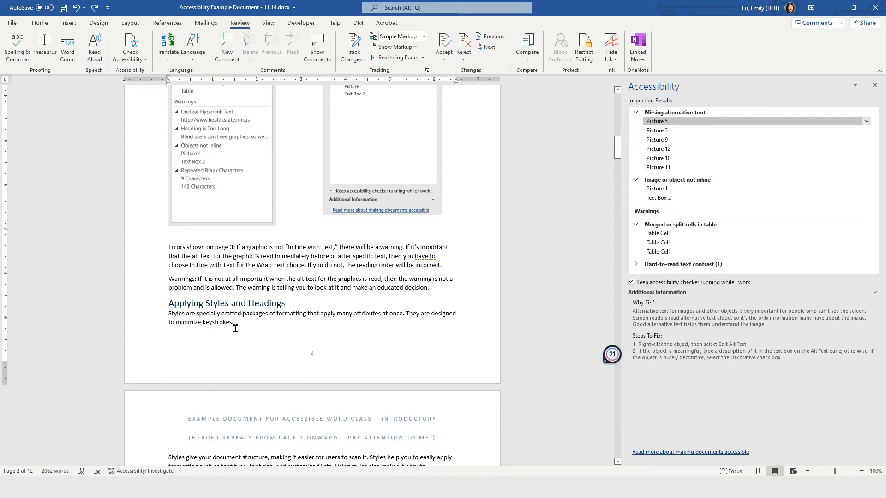
scroll(291, 300, up, 6)
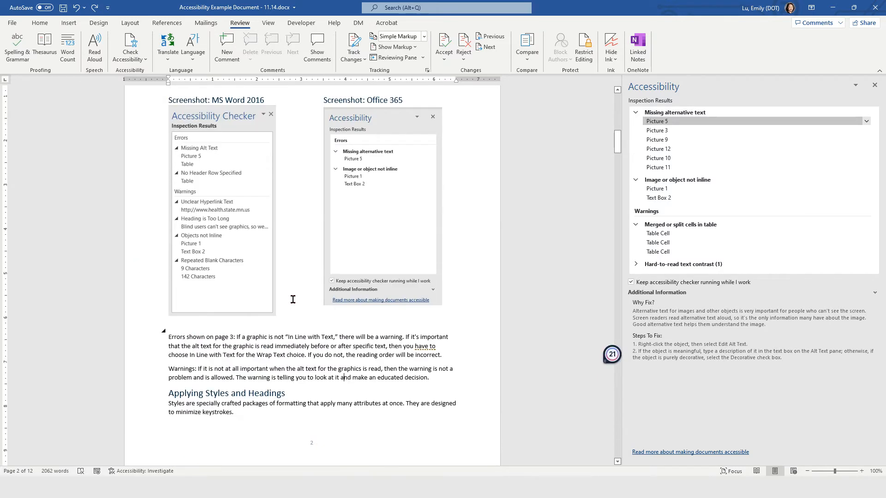
scroll(292, 299, up, 20)
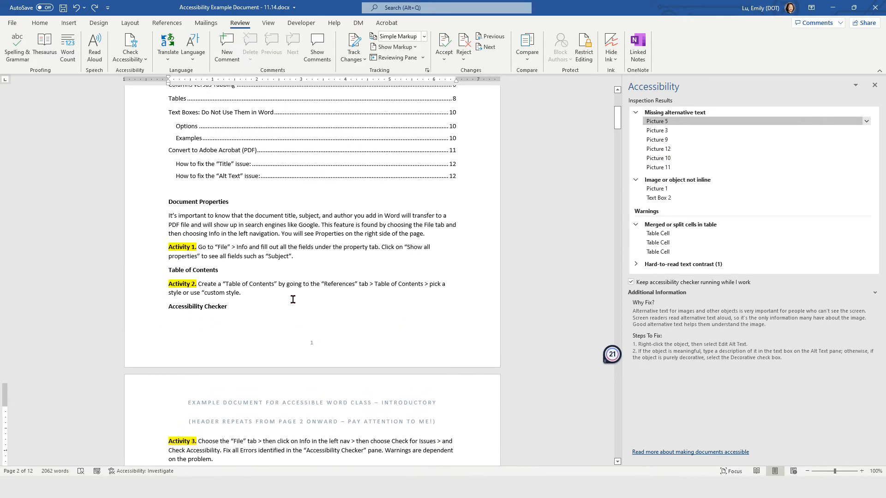
scroll(293, 300, up, 3)
scroll(295, 288, down, 3)
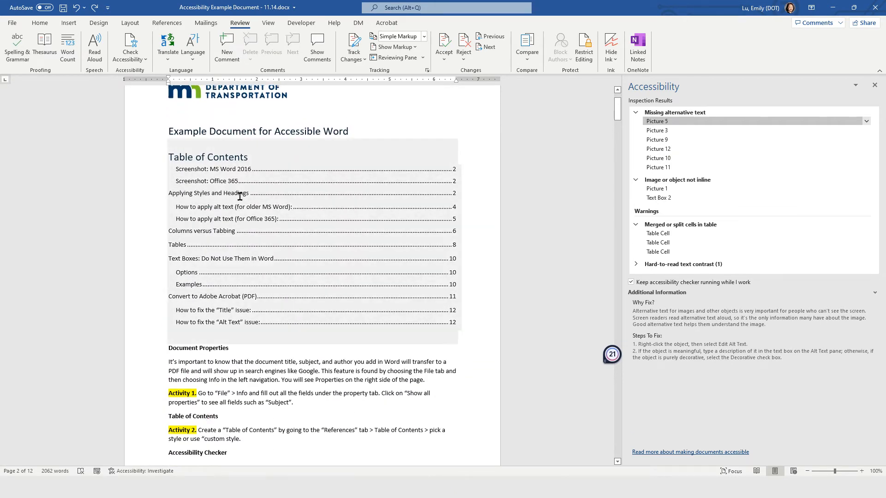
click(221, 131)
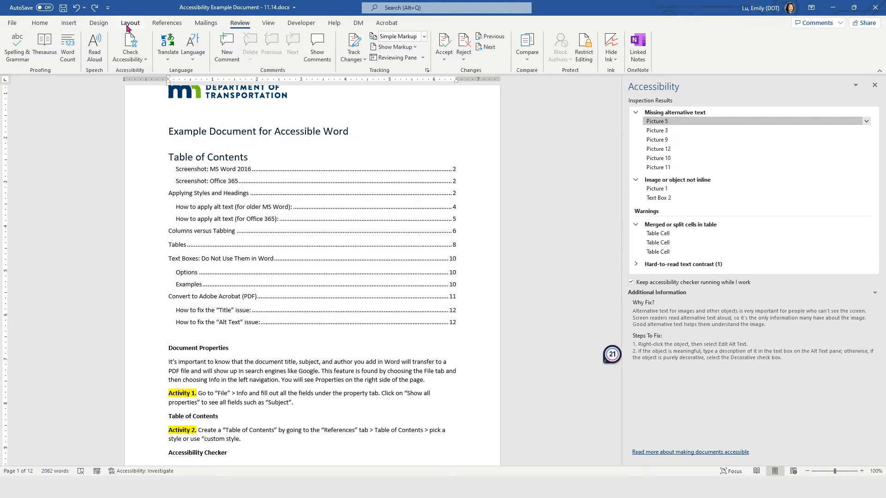
click(128, 24)
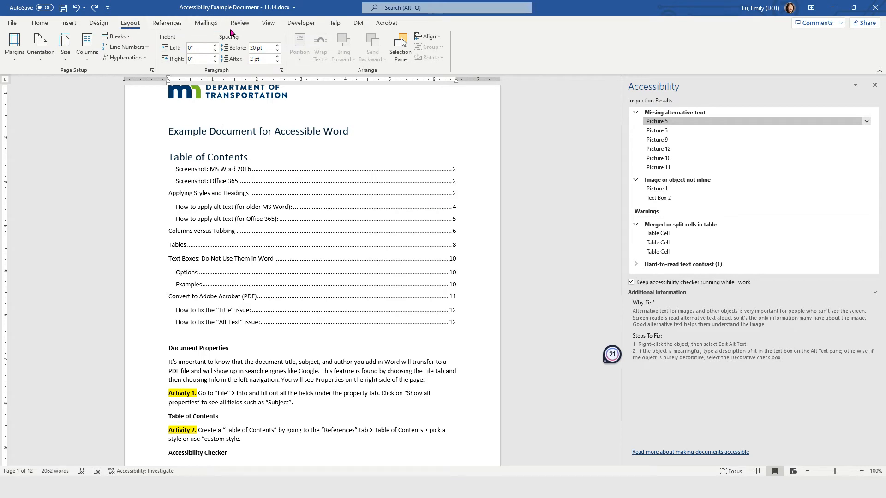
click(97, 25)
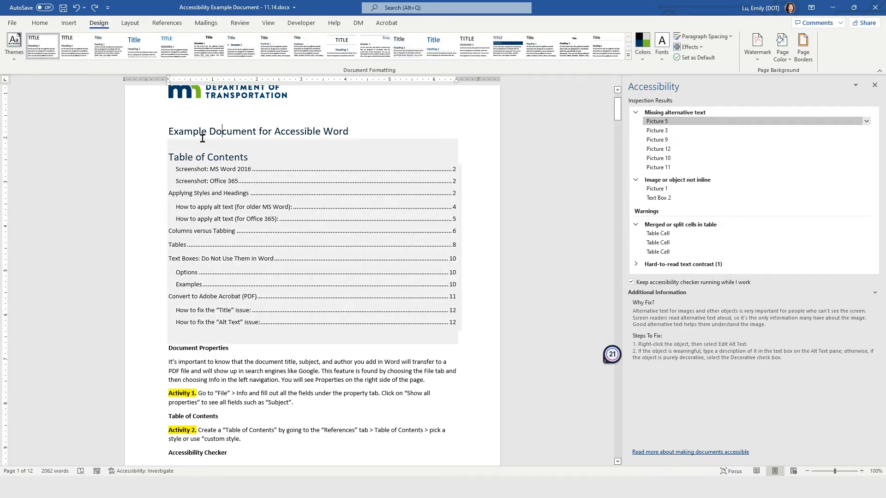
click(194, 132)
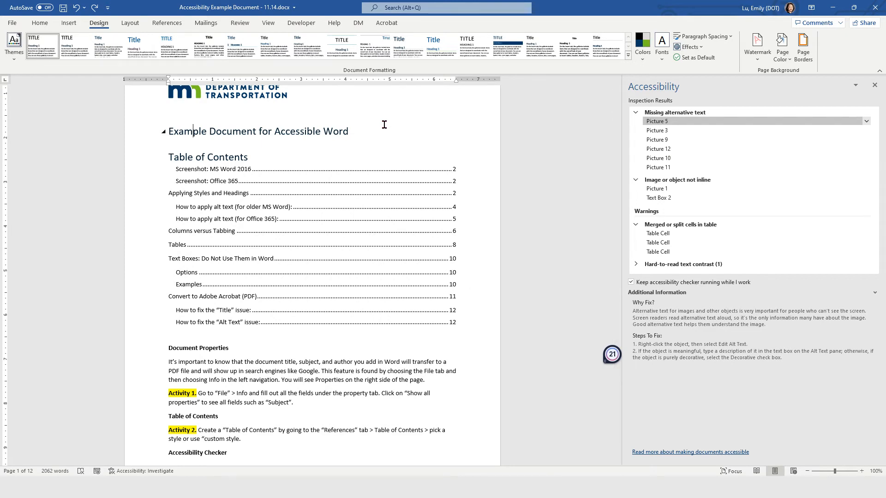
triple_click(195, 350)
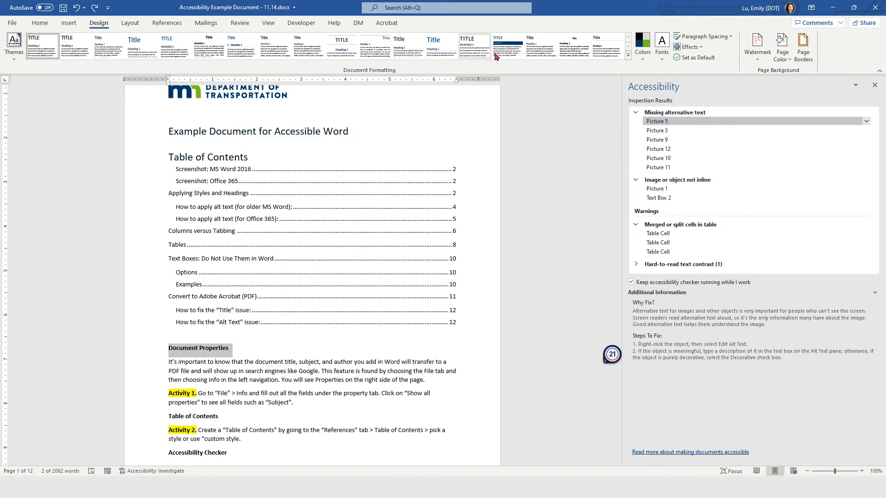
click(133, 23)
click(154, 24)
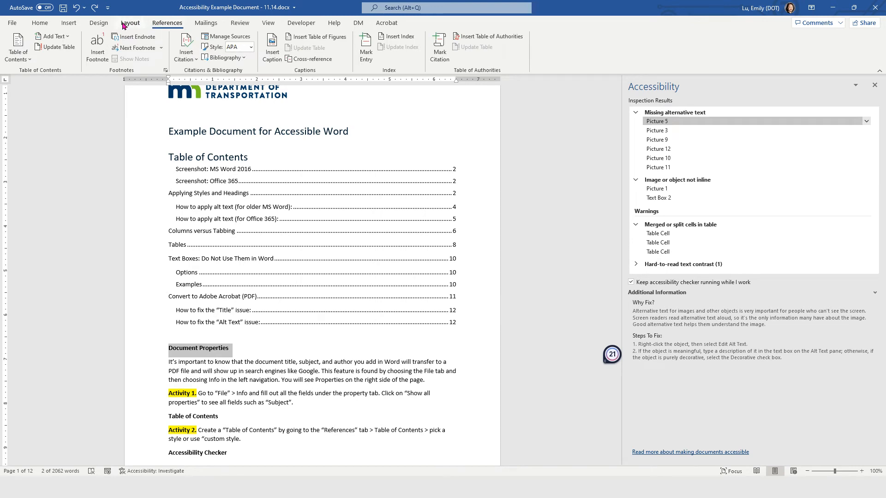
click(130, 24)
click(98, 23)
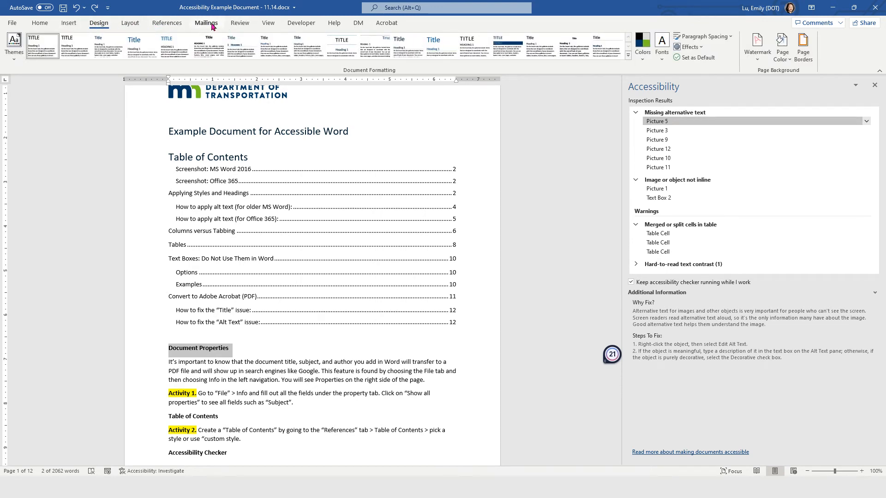
Open the full Styles list and widen its pane.
click(40, 23)
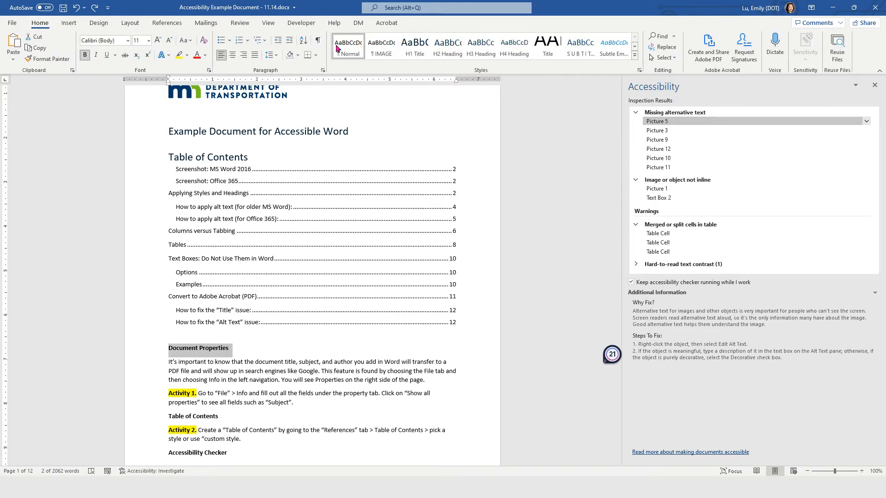
click(640, 70)
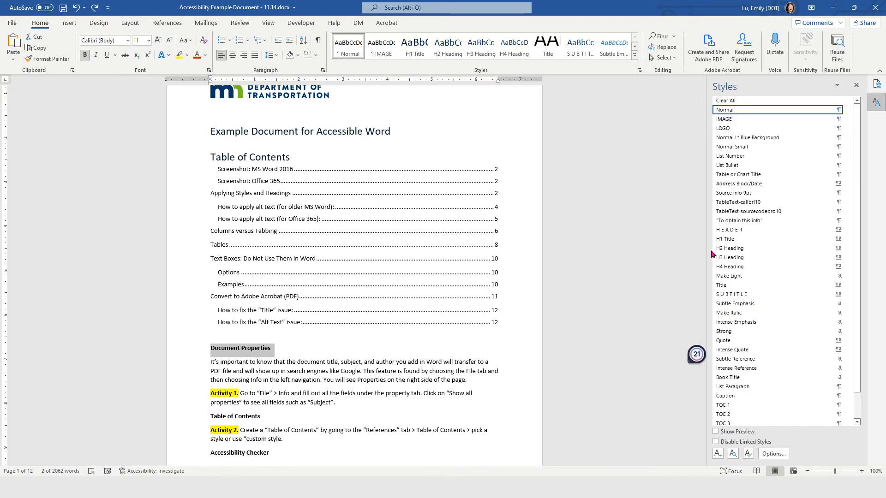
drag(709, 252, 557, 247)
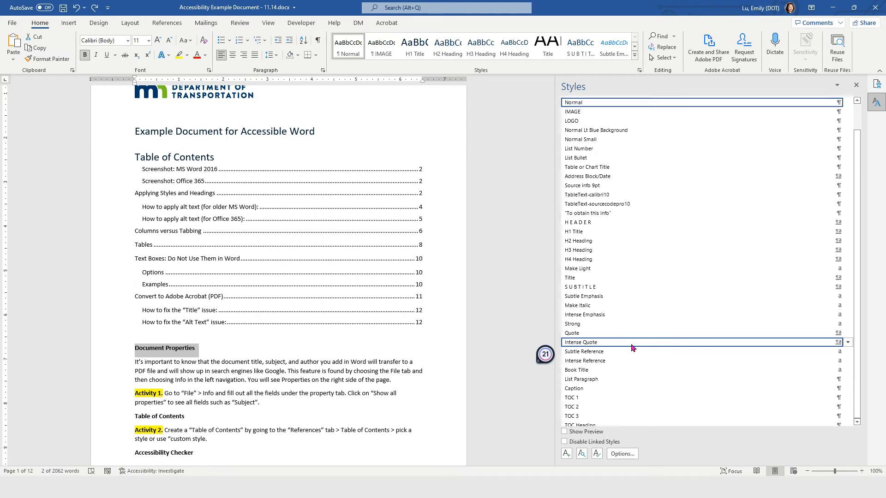
Check which styles the paragraph under Document Properties and the document title "Example Document for Accessible Word" use.
click(247, 362)
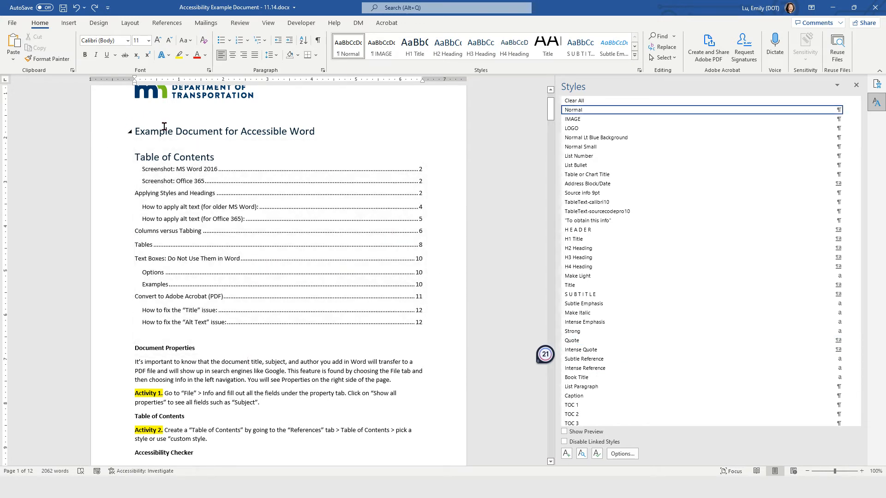
click(164, 126)
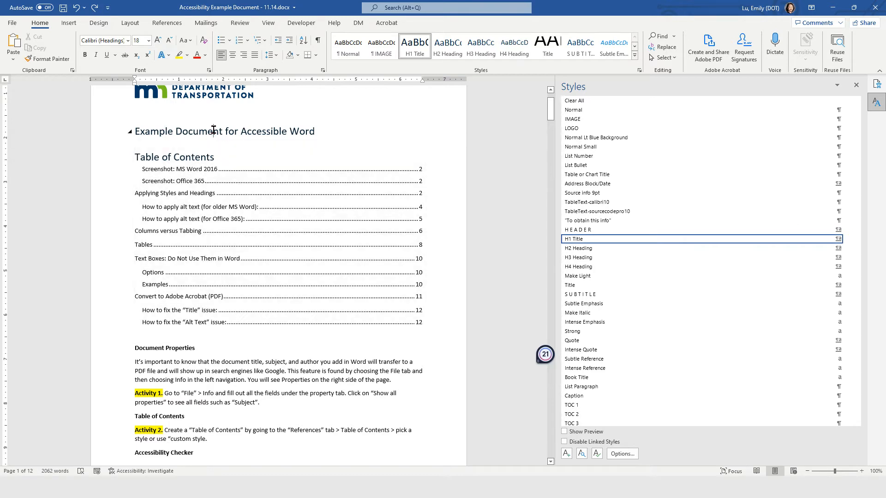
click(199, 132)
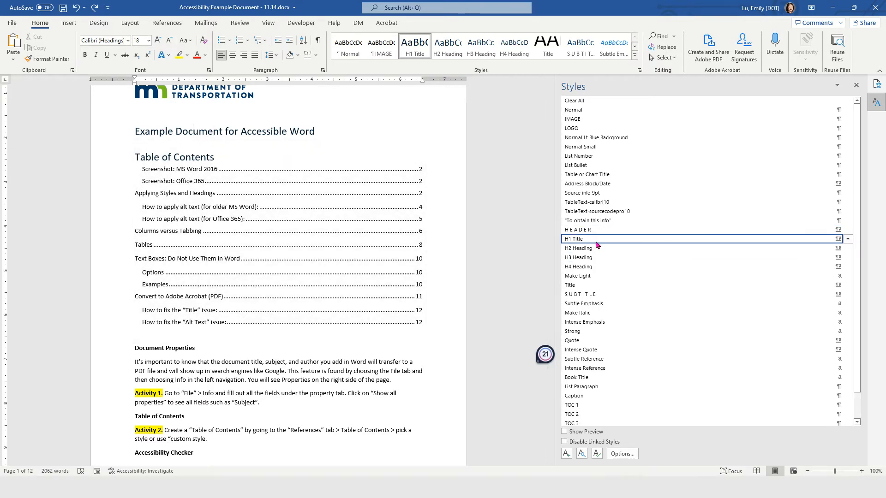
mouse_move(596, 245)
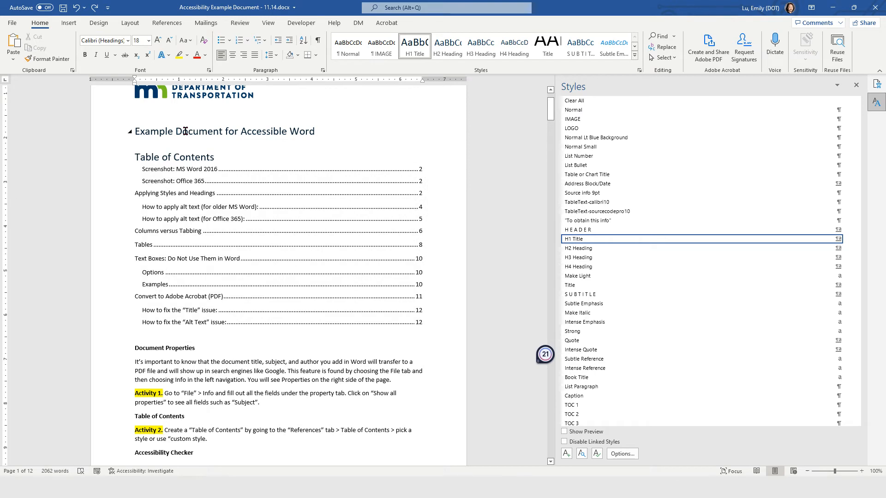
Apply the H2 Heading style to the bold "Document Properties" section heading.
triple_click(162, 349)
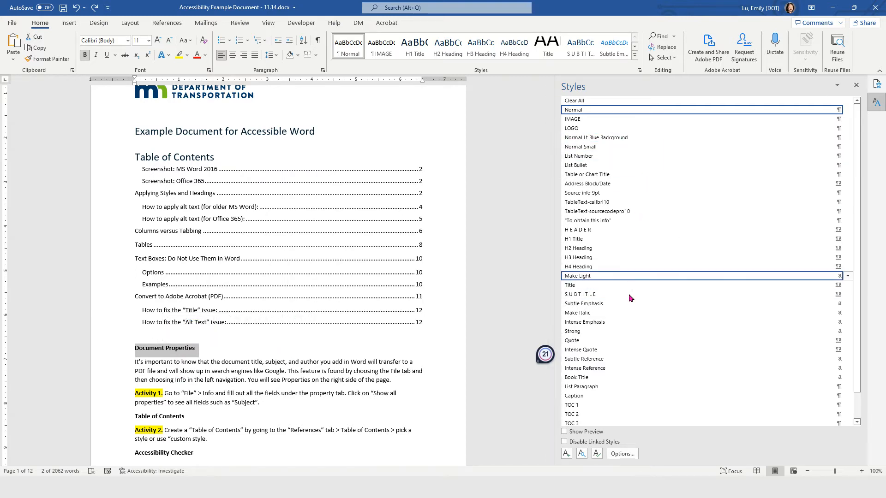
scroll(626, 201, down, 1)
scroll(626, 202, up, 1)
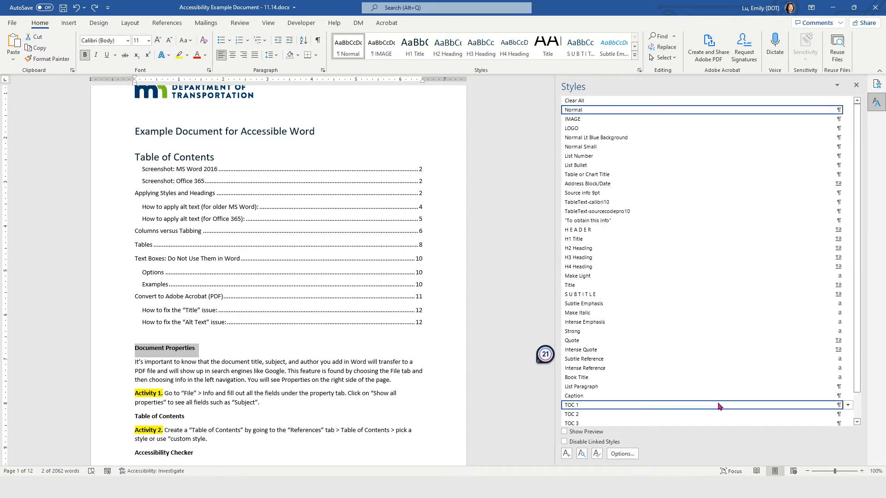
mouse_move(711, 249)
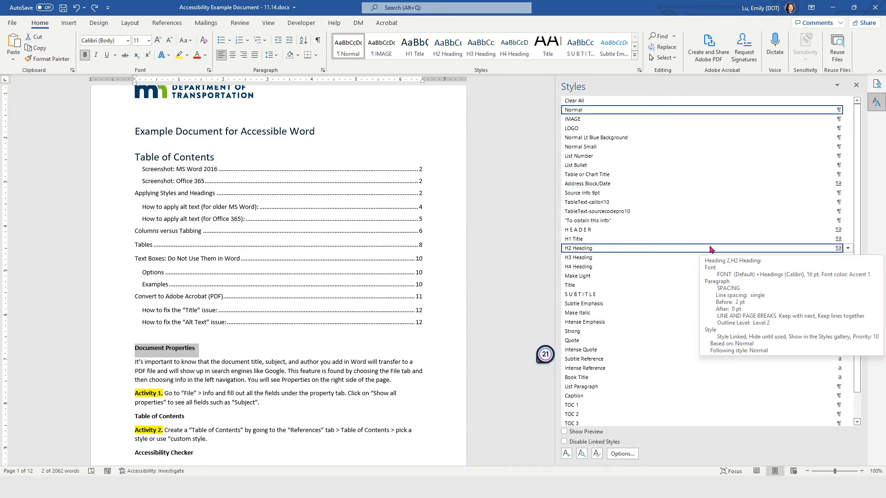
click(584, 249)
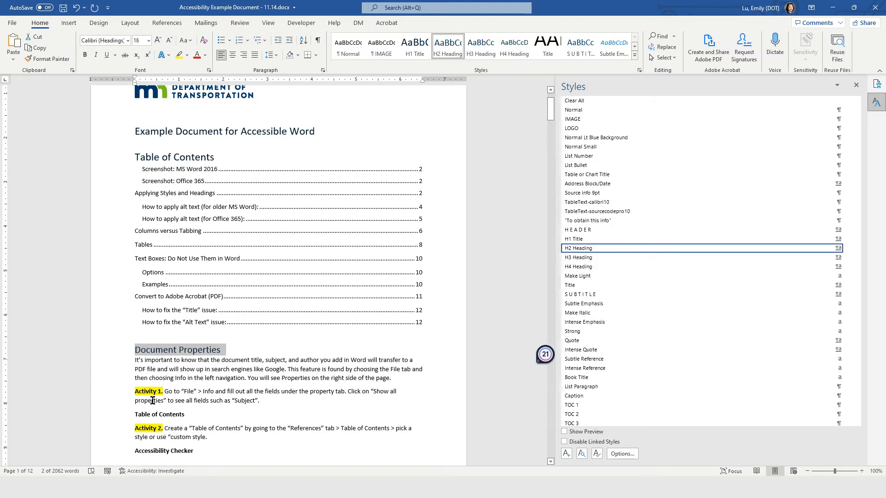
Apply the H2 Heading style to the "Accessibility Checker" section heading at the end of page 1.
scroll(154, 397, down, 3)
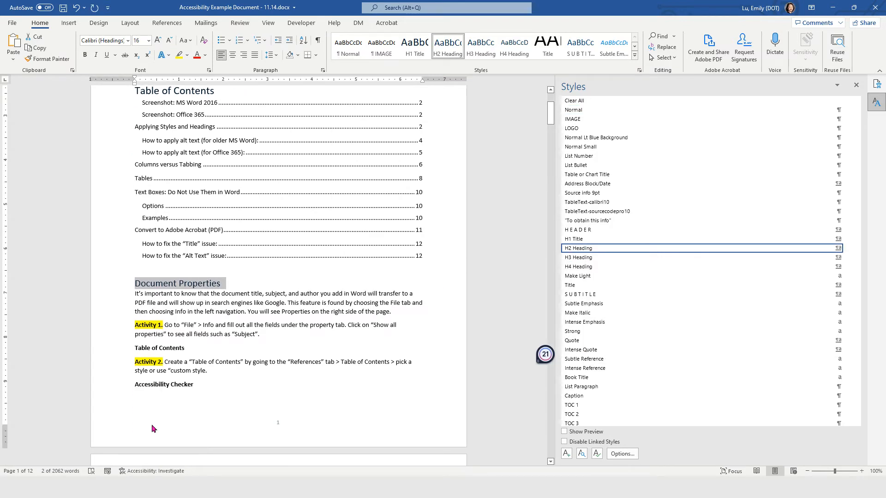
triple_click(178, 386)
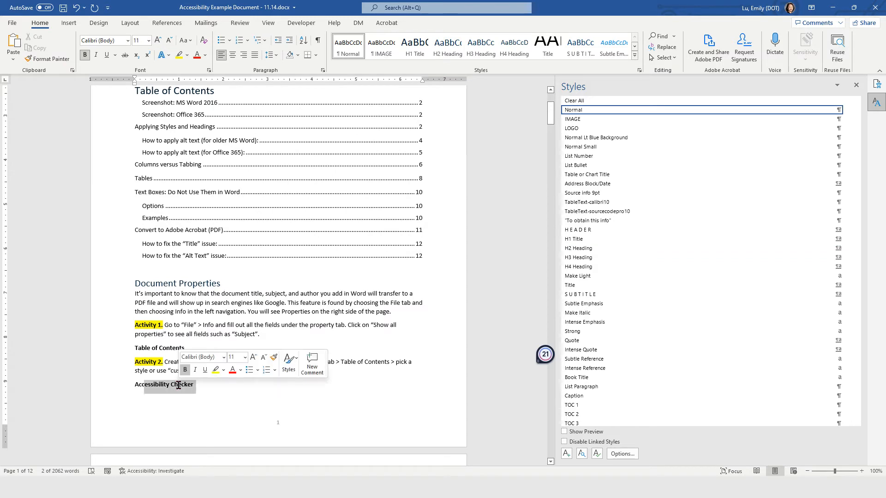
click(578, 249)
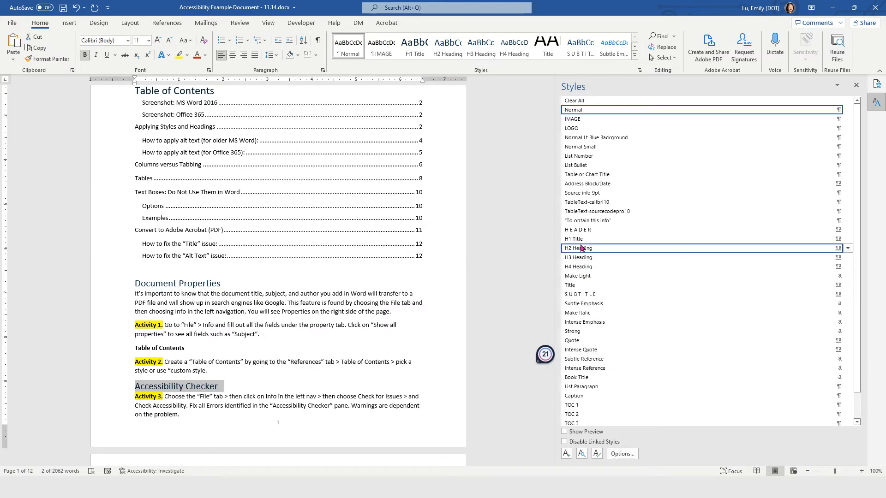
click(165, 393)
scroll(166, 393, down, 4)
scroll(165, 393, up, 6)
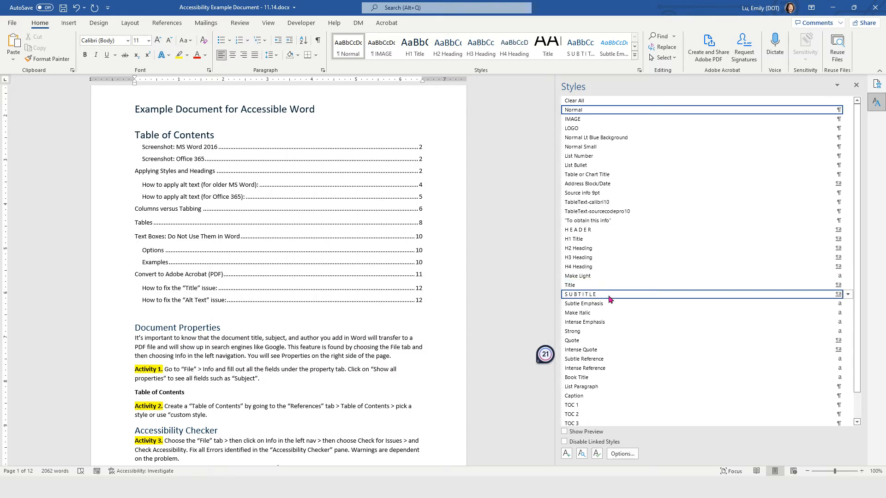
Inspect the Title style's formatting details and its available options without changing the style.
mouse_move(838, 297)
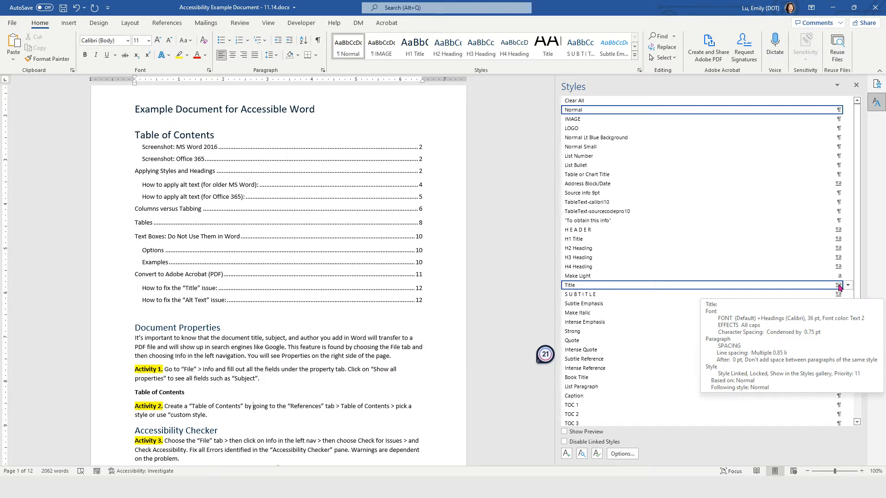
click(848, 286)
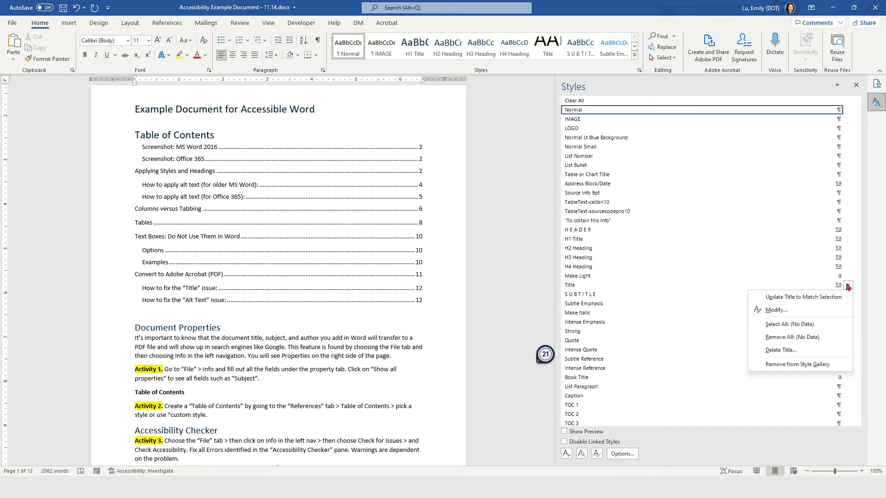
click(282, 372)
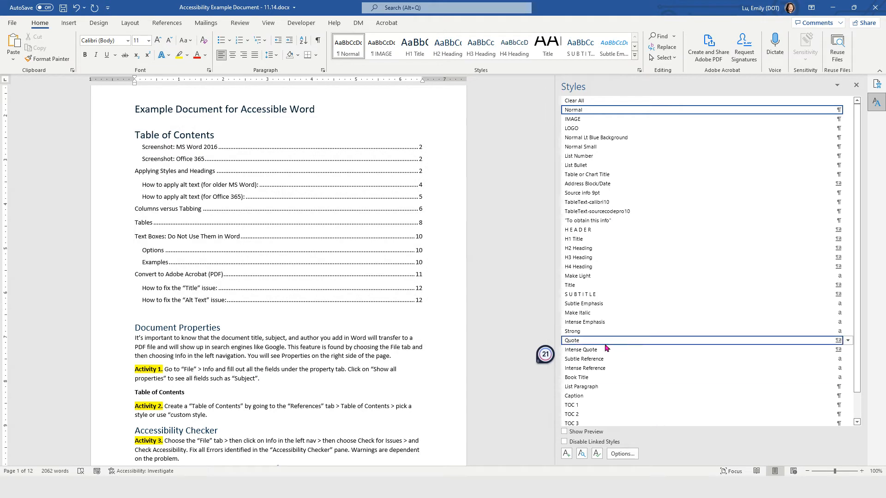
mouse_move(593, 287)
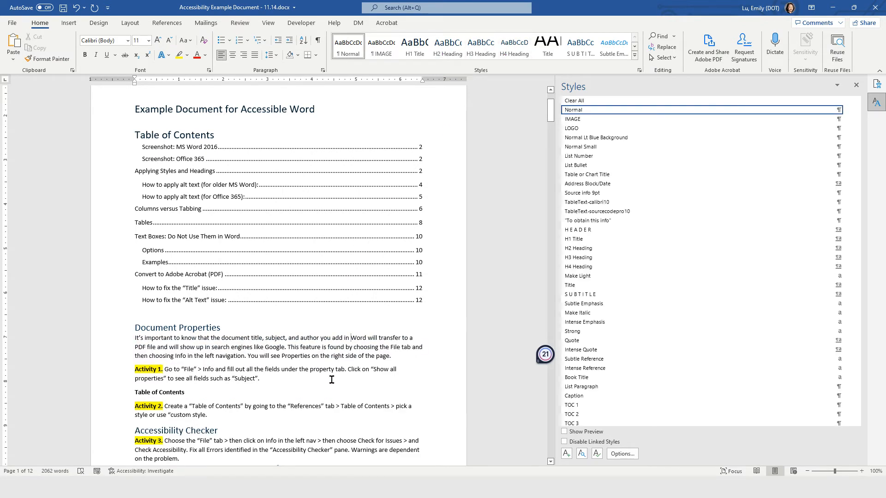
Apply the H2 Heading style to the bold "Table of Contents" section heading above Activity 2.
scroll(332, 379, down, 1)
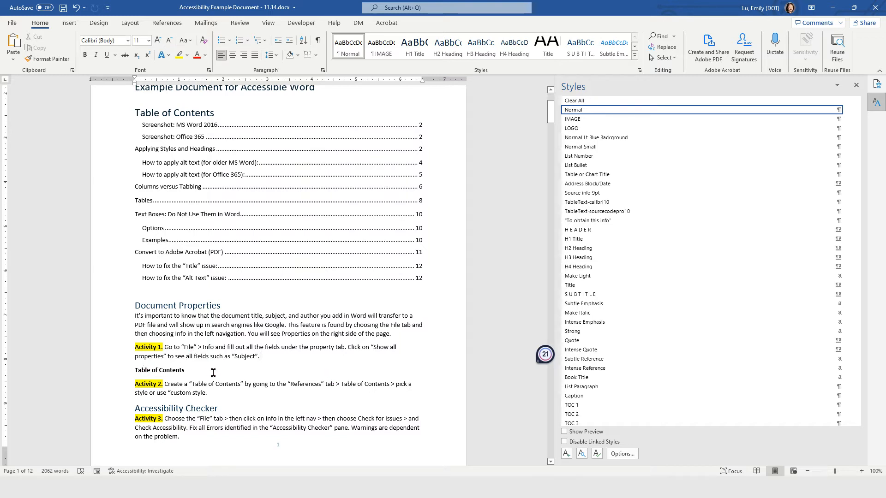
click(171, 371)
triple_click(170, 371)
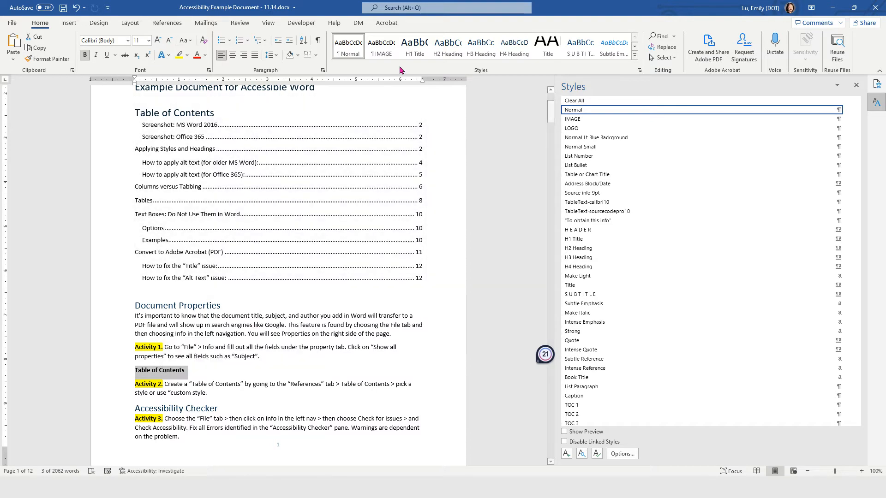
click(447, 50)
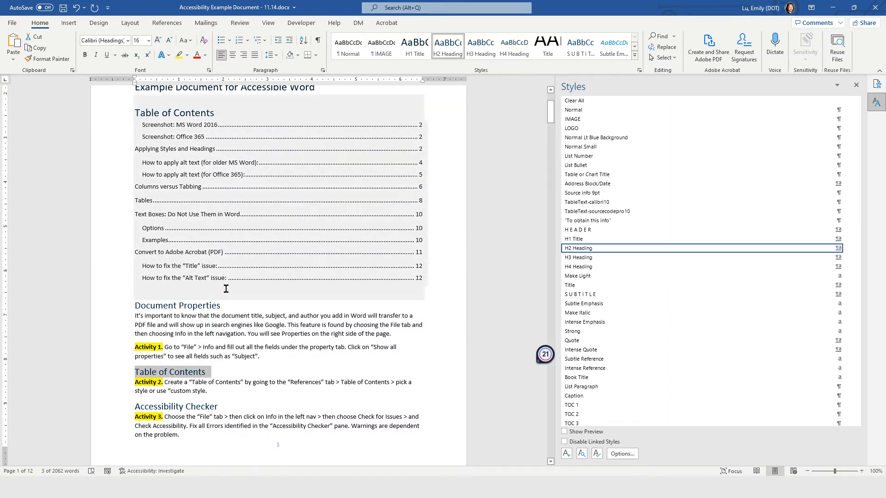
click(277, 326)
Look through the Applying Styles and Headings section and the Activity 4 instructions, and place the cursor in the table of contents title on page 1.
scroll(277, 328, down, 3)
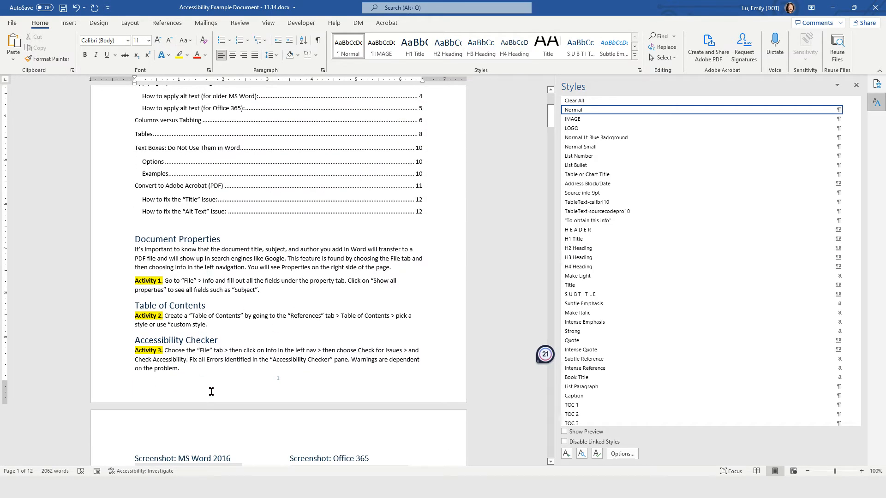
scroll(211, 392, down, 12)
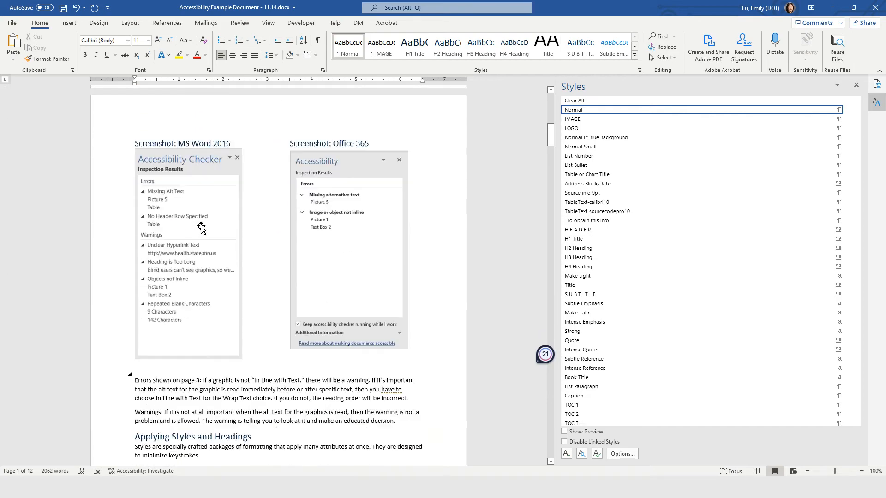
scroll(201, 227, down, 4)
scroll(188, 400, down, 10)
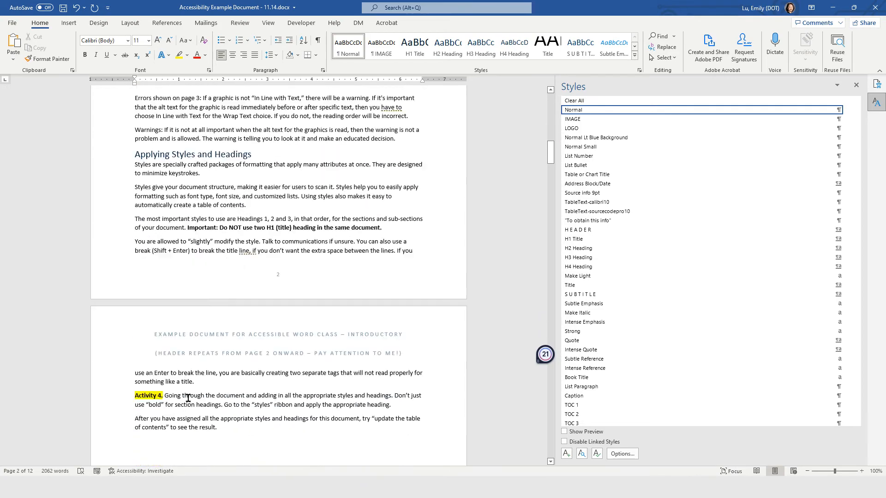
scroll(188, 400, up, 20)
scroll(188, 399, up, 7)
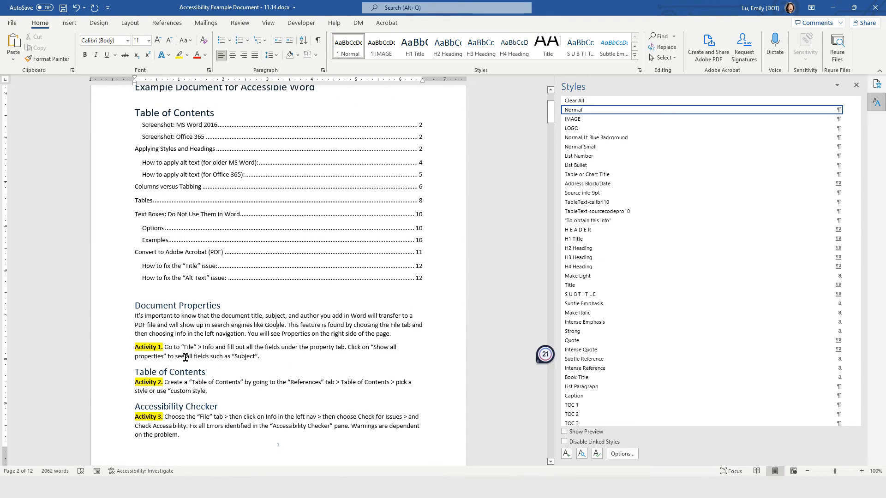
scroll(150, 362, up, 4)
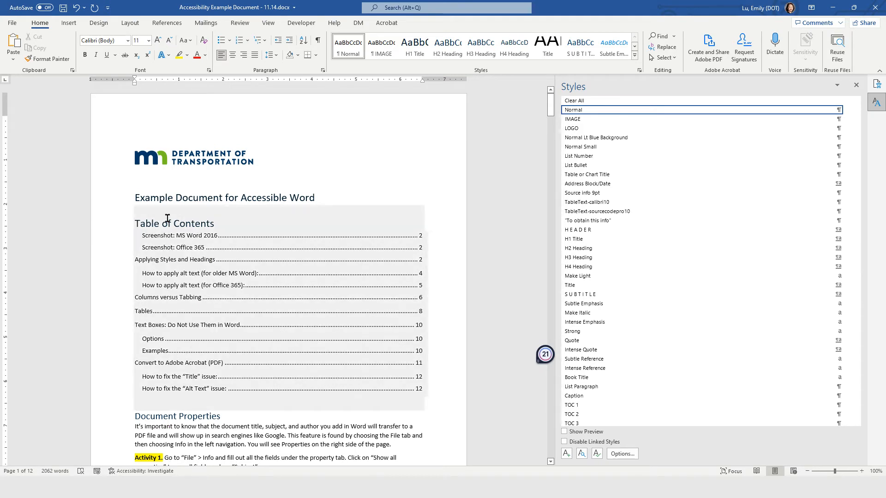
click(175, 224)
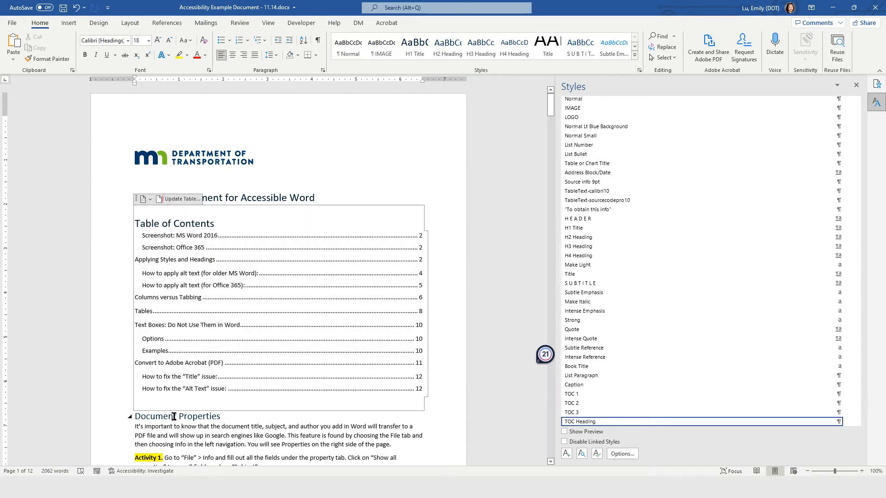
Update the entire table of contents on page 1 to include the newly styled section headings.
click(186, 202)
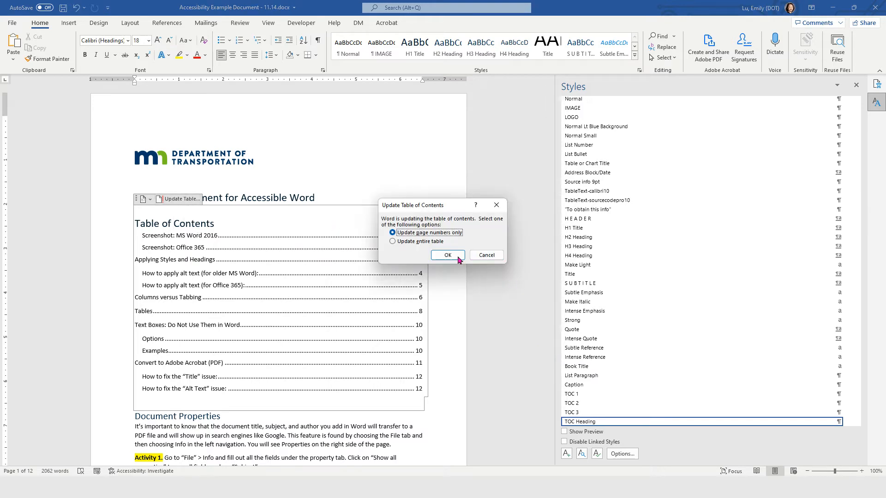
click(432, 242)
click(446, 255)
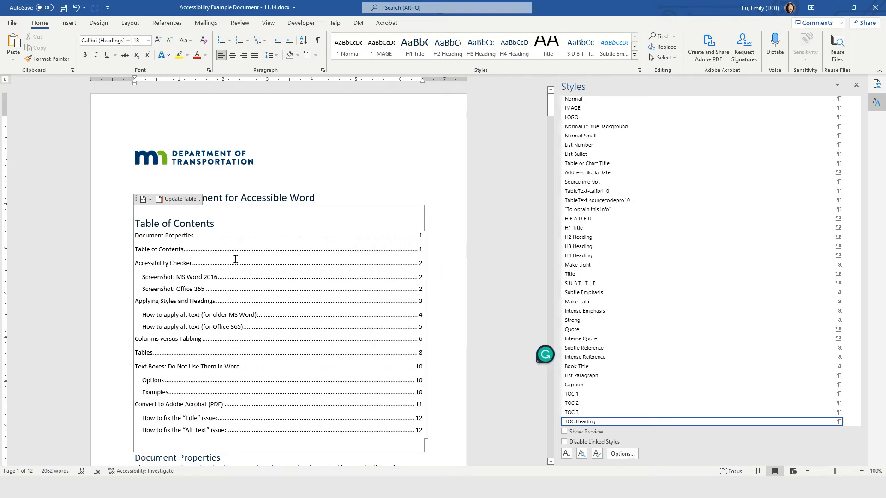
Compare the headings on pages 1 and 2 with the table of contents, and update the entire table again.
scroll(238, 393, down, 5)
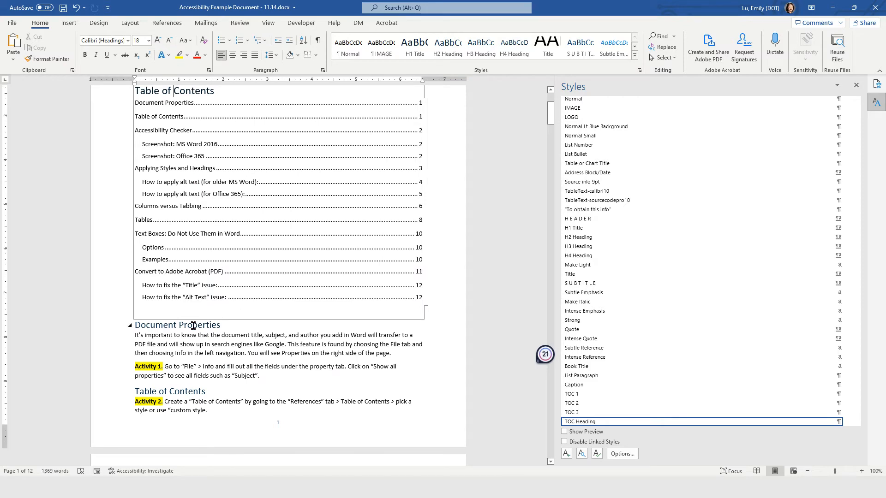
scroll(230, 344, down, 5)
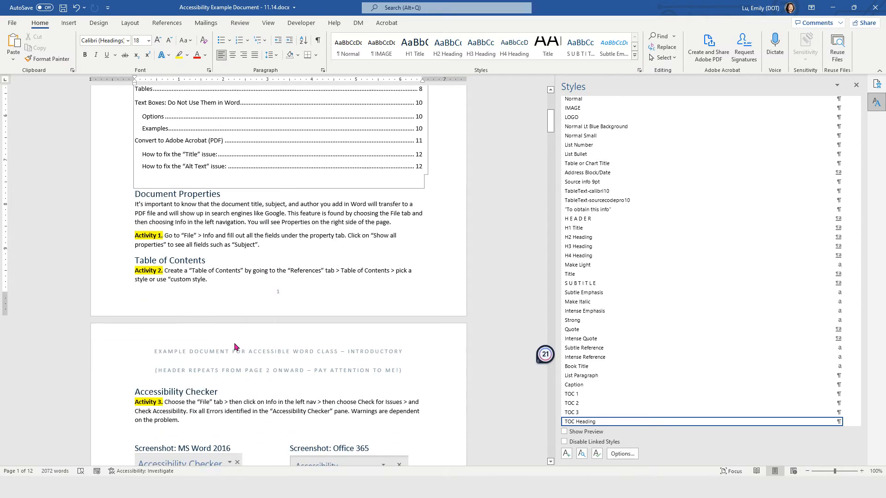
scroll(234, 346, down, 5)
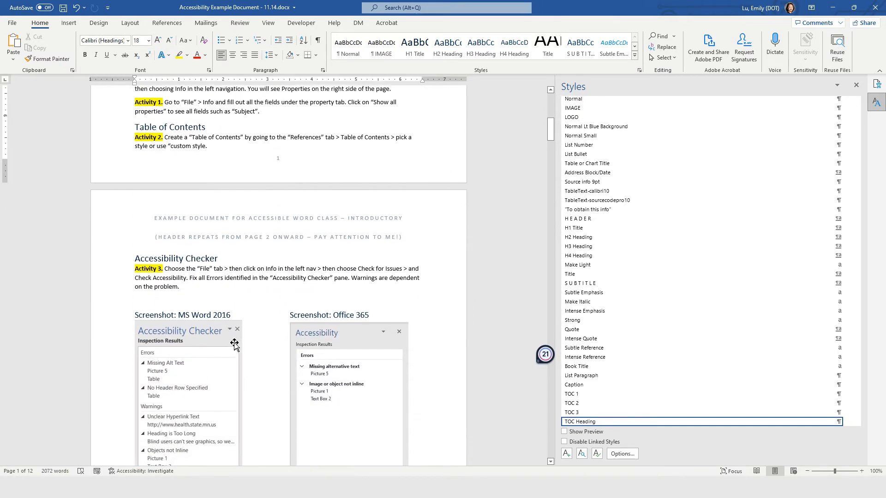
scroll(234, 345, up, 11)
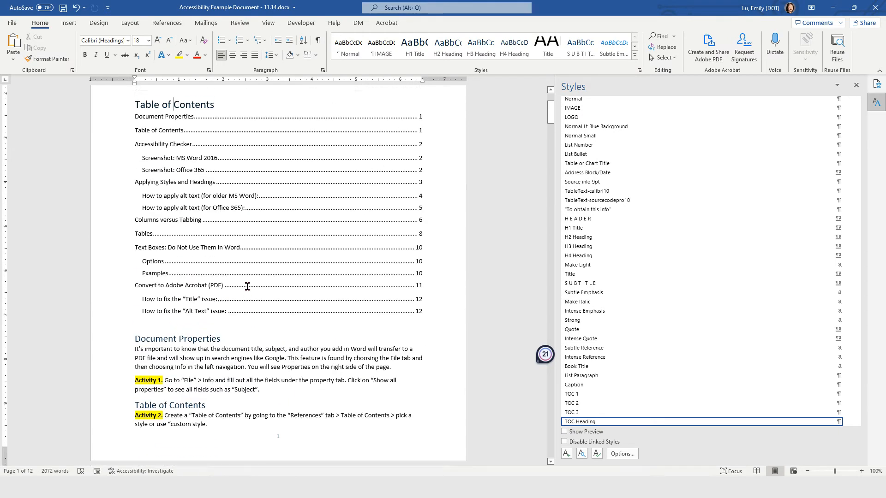
scroll(196, 150, up, 3)
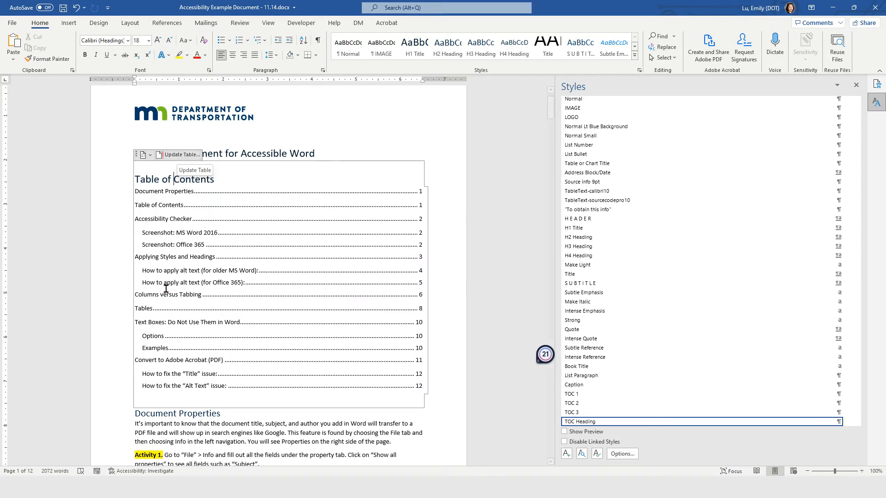
click(179, 156)
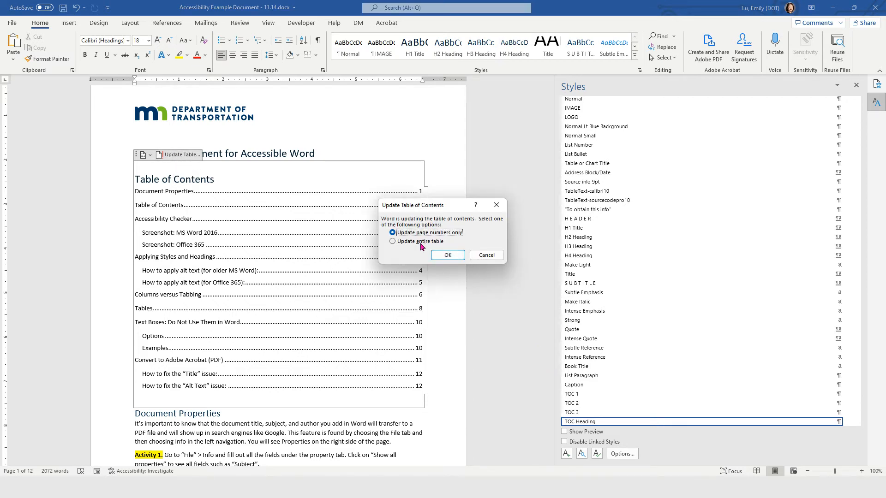
click(421, 243)
click(446, 256)
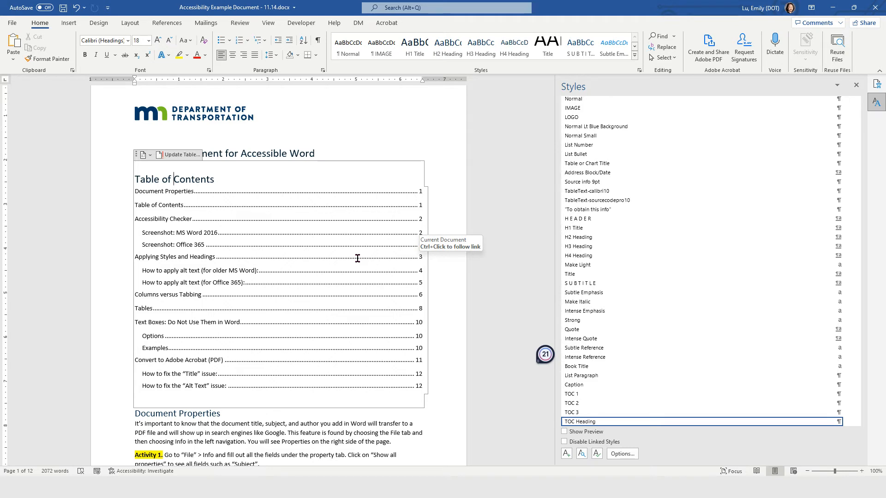
Look through the document from the table of contents to the Alternative text section and its Activity 5 instructions on page 4.
scroll(188, 340, down, 4)
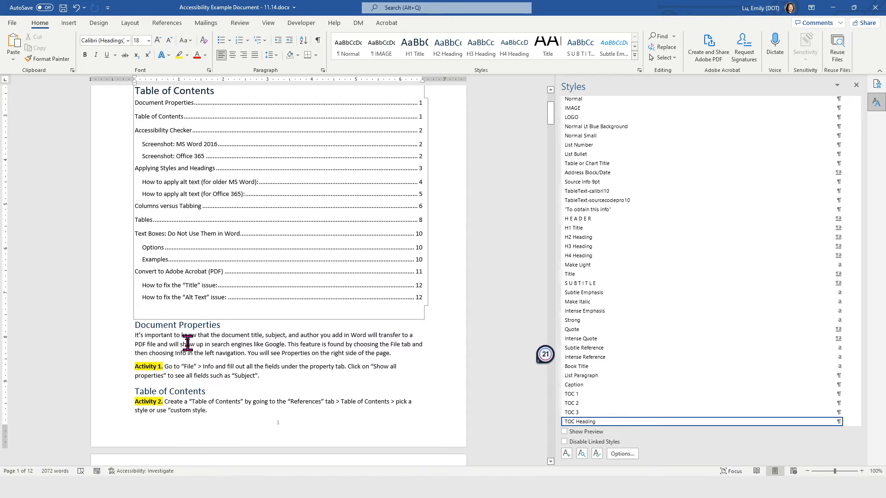
scroll(187, 344, up, 4)
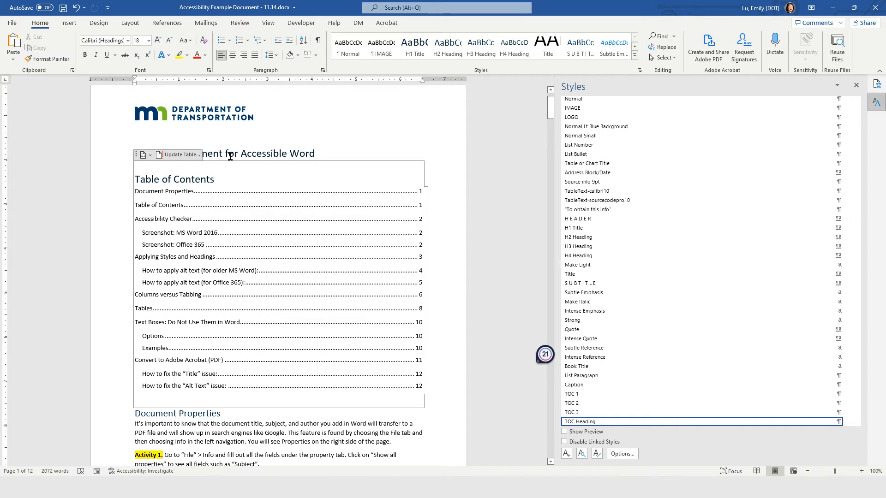
scroll(179, 276, down, 3)
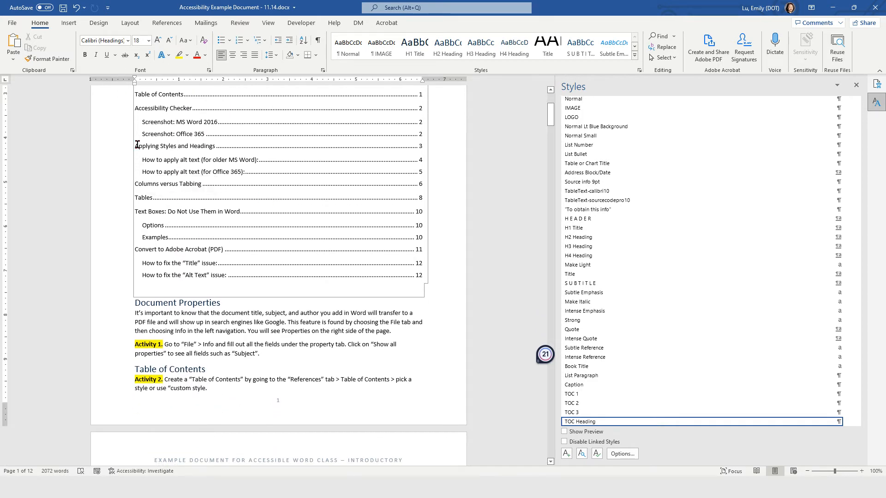
scroll(262, 177, up, 3)
scroll(174, 223, down, 4)
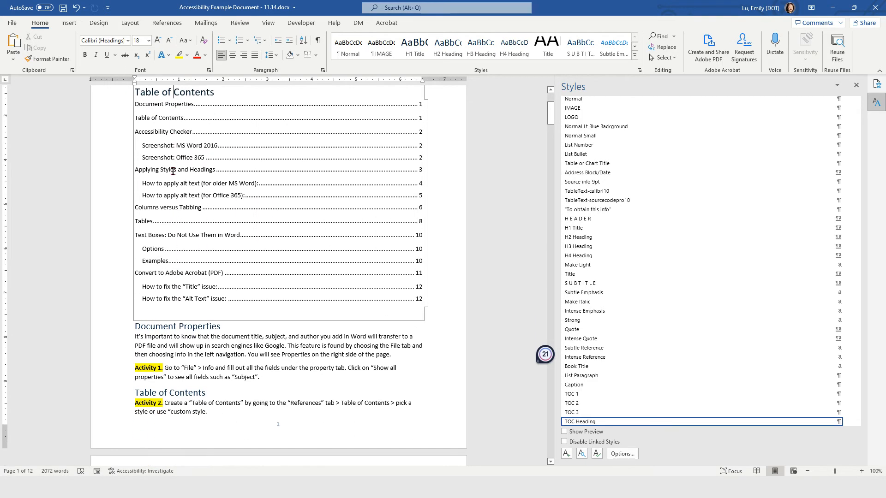
scroll(173, 171, down, 7)
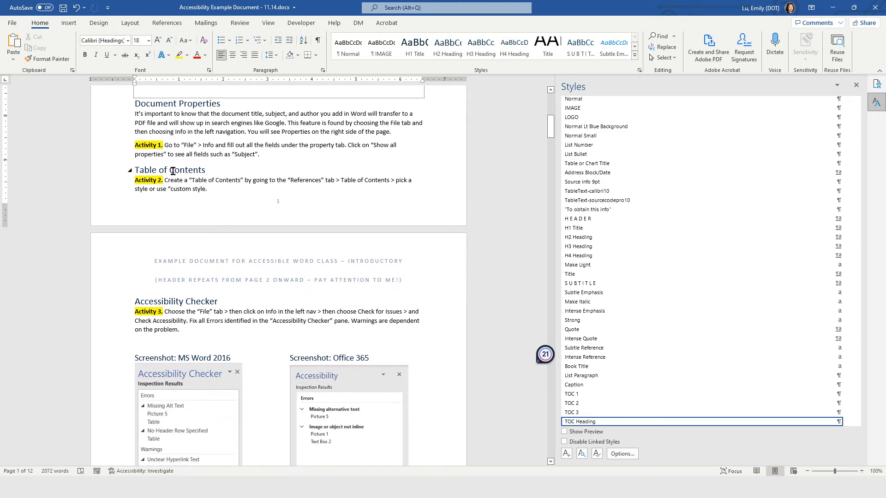
scroll(192, 262, down, 10)
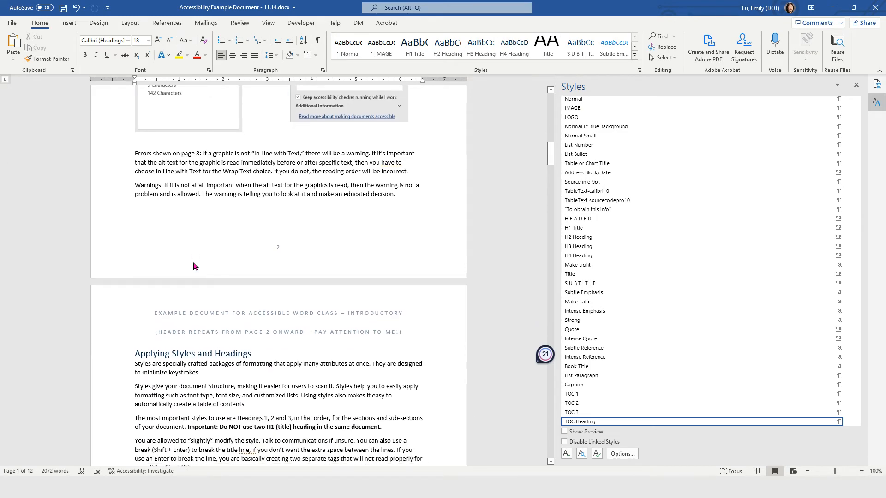
scroll(193, 267, down, 2)
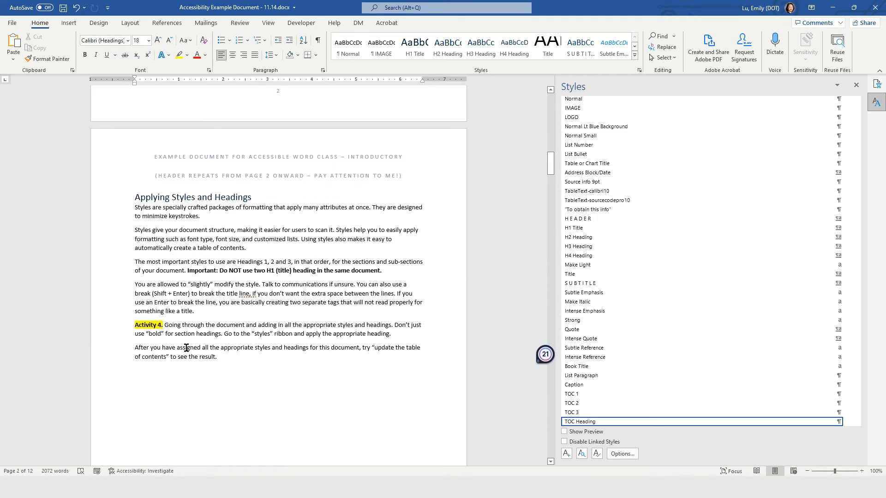
scroll(187, 349, down, 8)
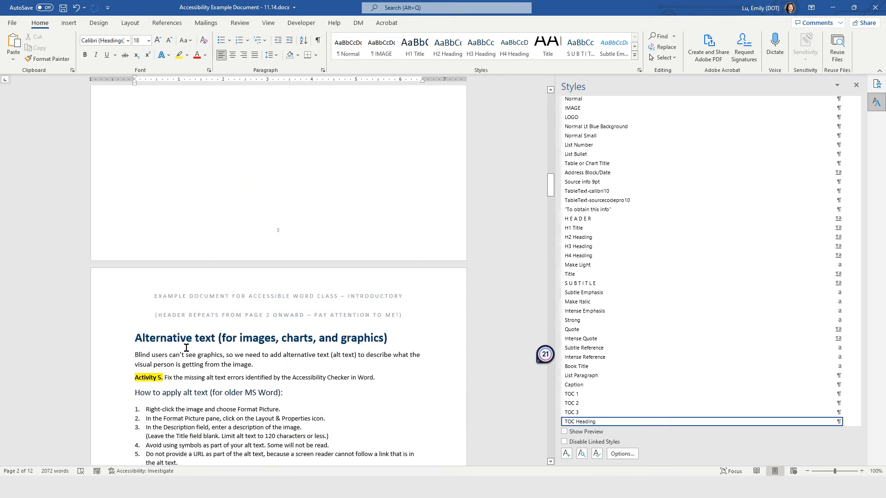
click(187, 350)
scroll(268, 365, down, 1)
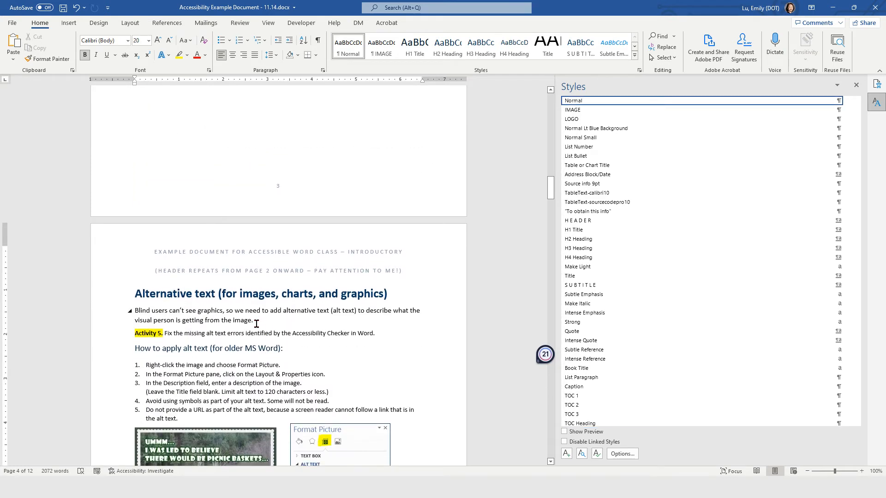
scroll(443, 318, down, 2)
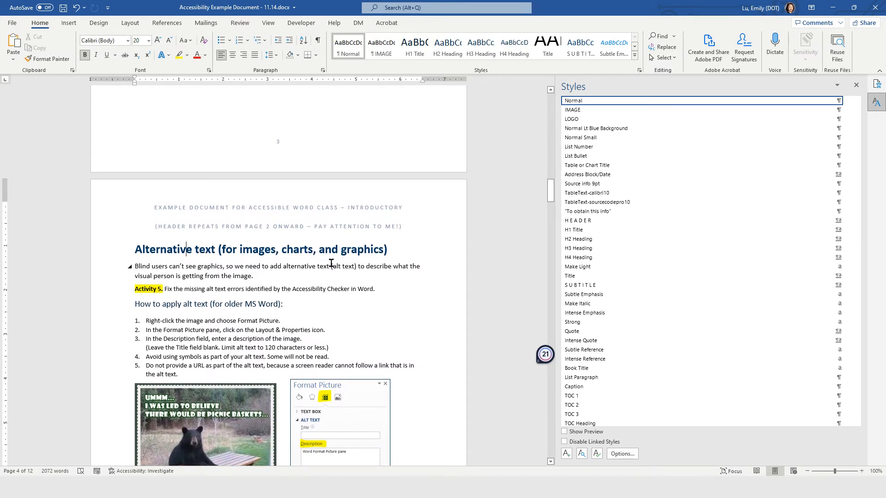
scroll(317, 275, down, 4)
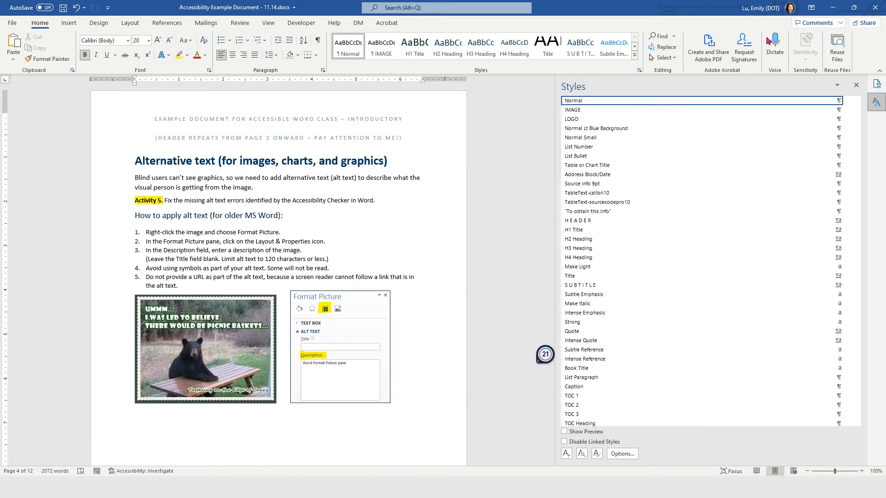
Run the Accessibility Checker on the document to list its missing alternative text errors.
click(238, 25)
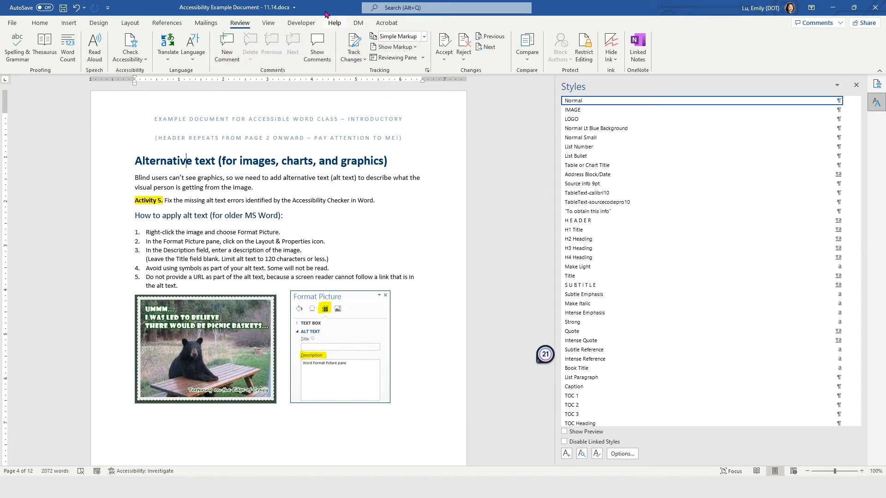
click(386, 23)
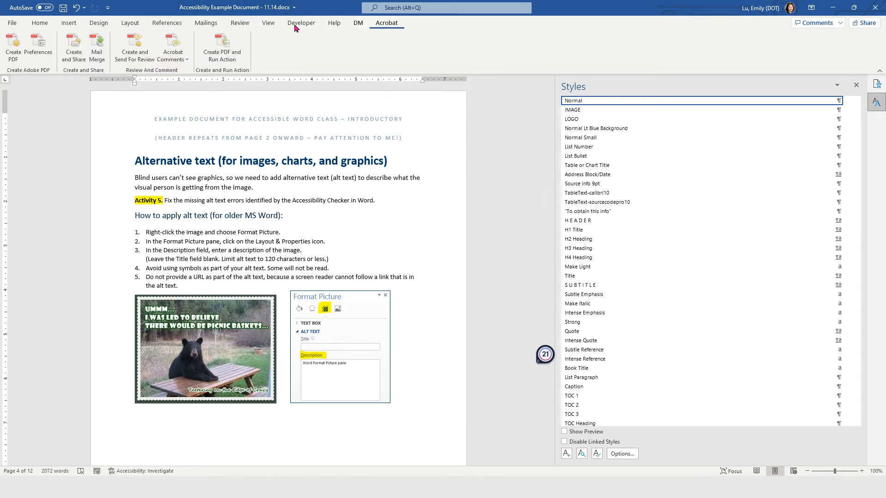
click(268, 23)
click(240, 23)
click(131, 57)
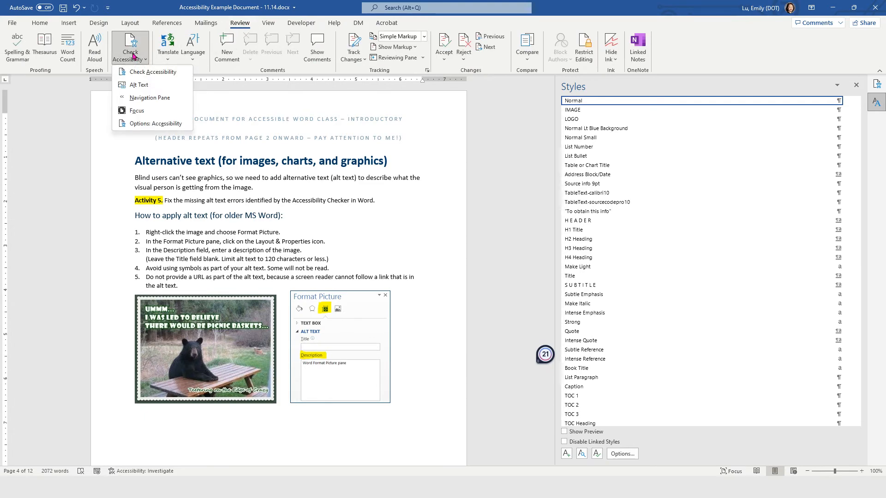
click(152, 73)
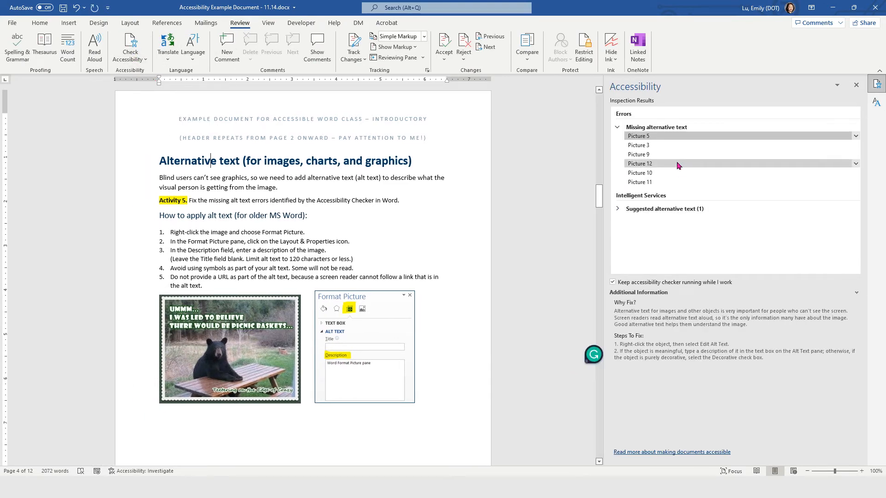
Go to Picture 5 from the missing alternative text errors and generate an automatic alt text description for the bear picture.
click(646, 137)
click(648, 137)
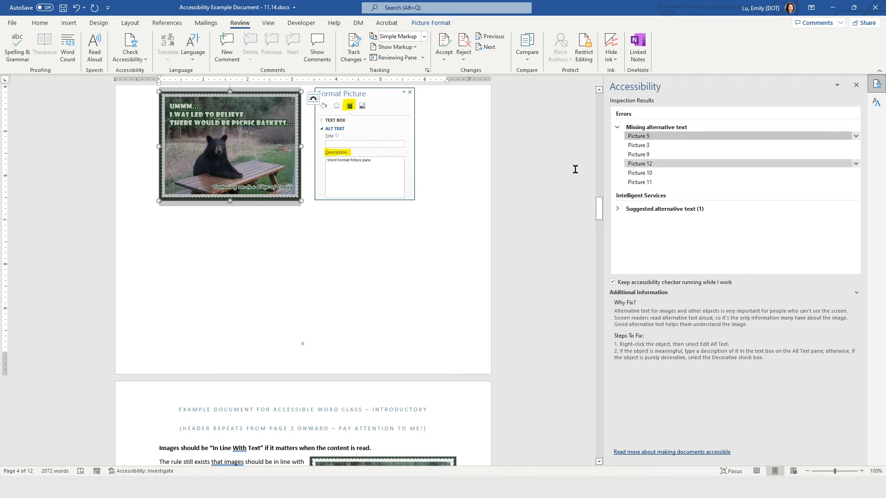
scroll(194, 180, up, 3)
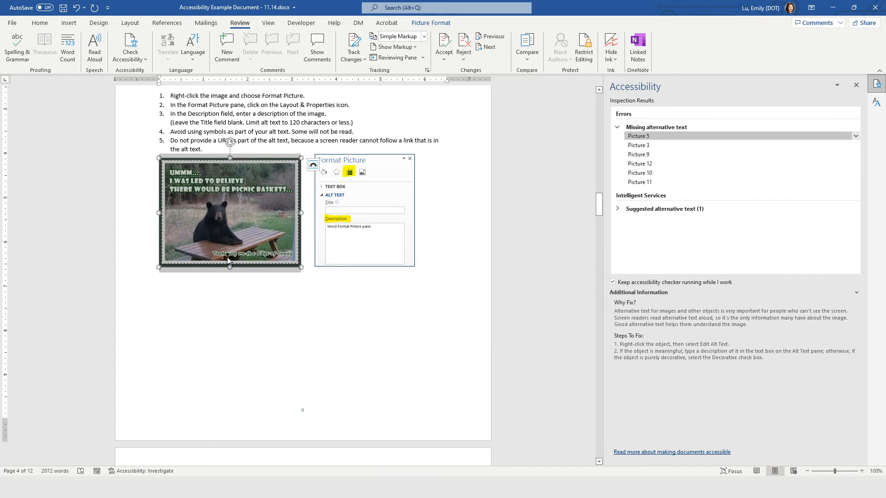
scroll(277, 244, up, 5)
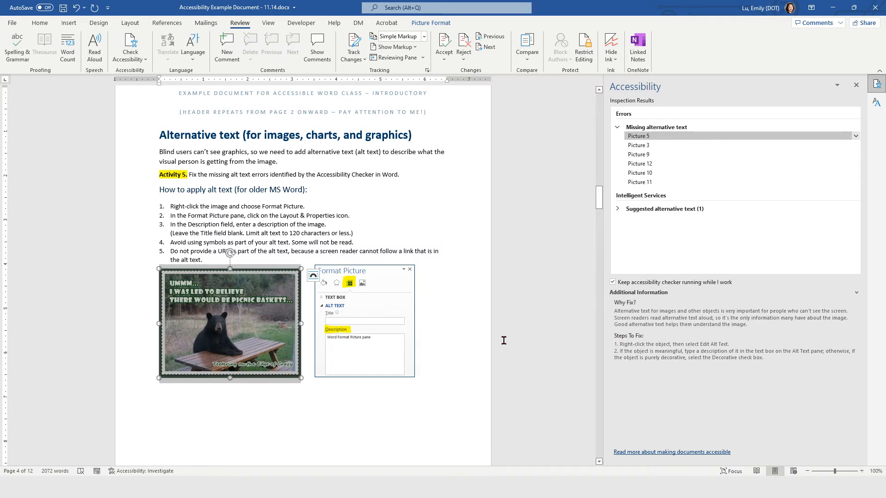
right_click(272, 339)
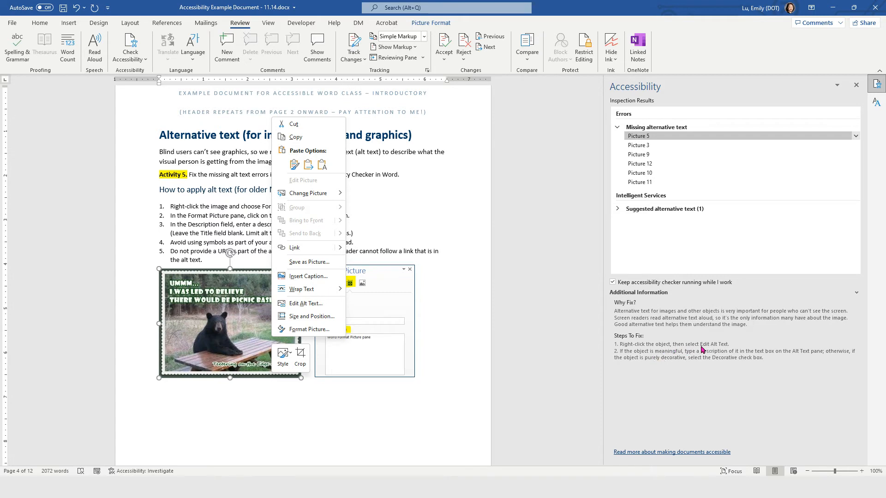
click(317, 303)
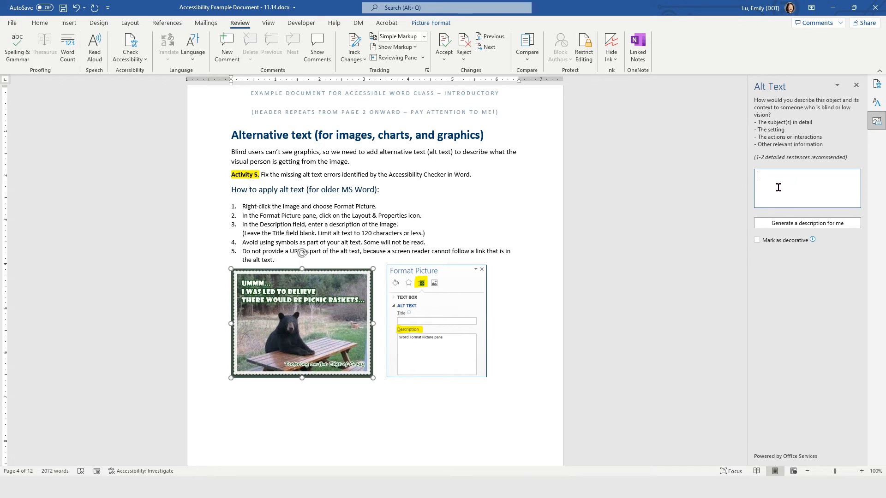
click(775, 224)
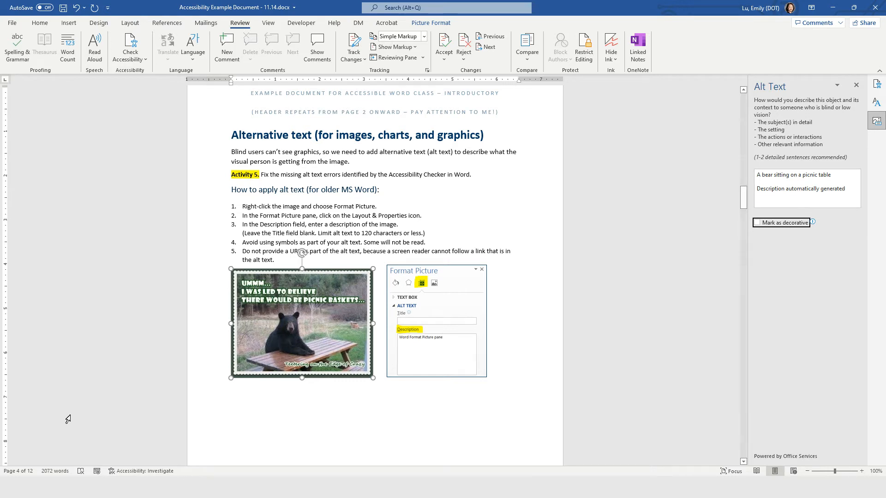
Copy the correct alt text beginning "Black bear sitting at a picnic table with the caption" from page 5 and return to the bear picture on page 4.
click(326, 253)
scroll(327, 253, down, 2)
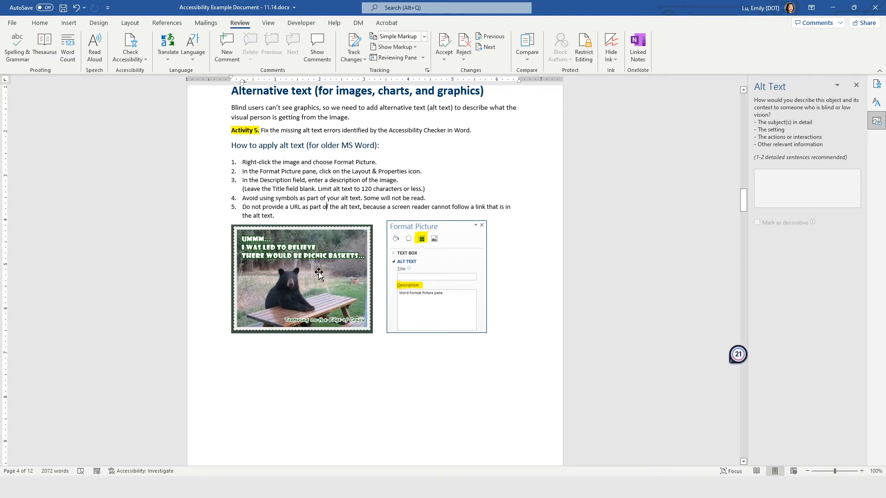
scroll(319, 274, down, 10)
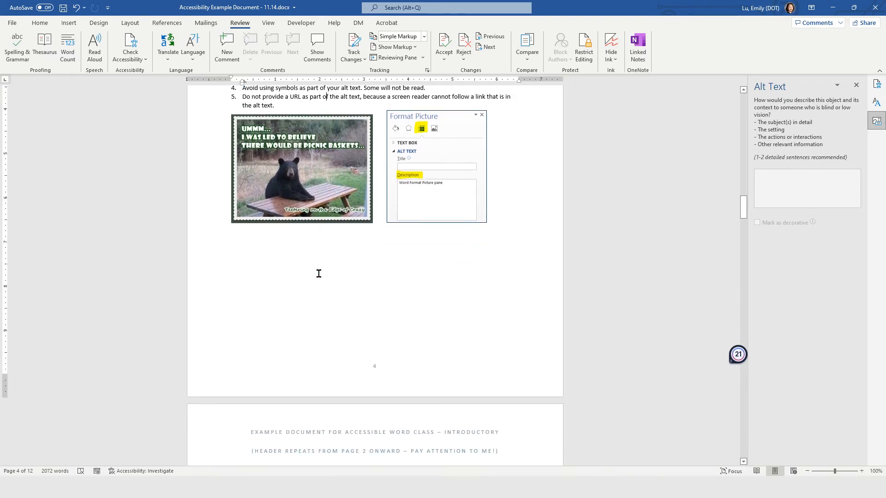
scroll(319, 277, down, 8)
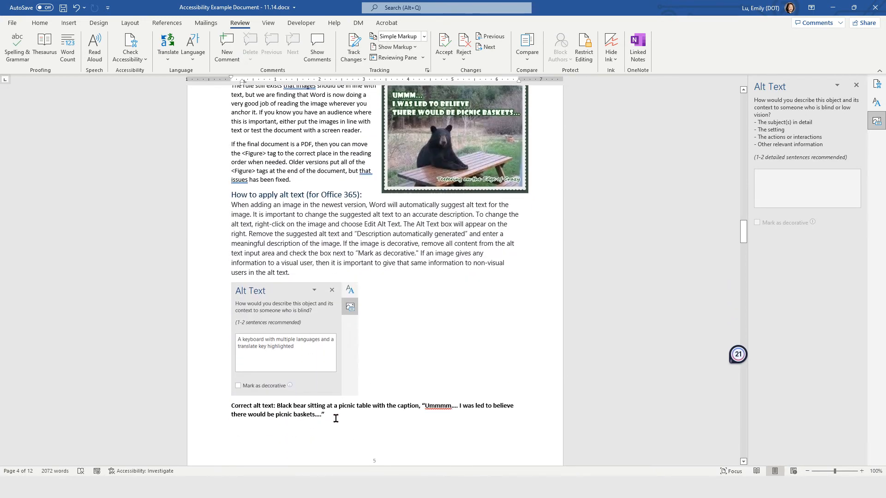
drag(325, 415, 279, 408)
key(ctrl+c)
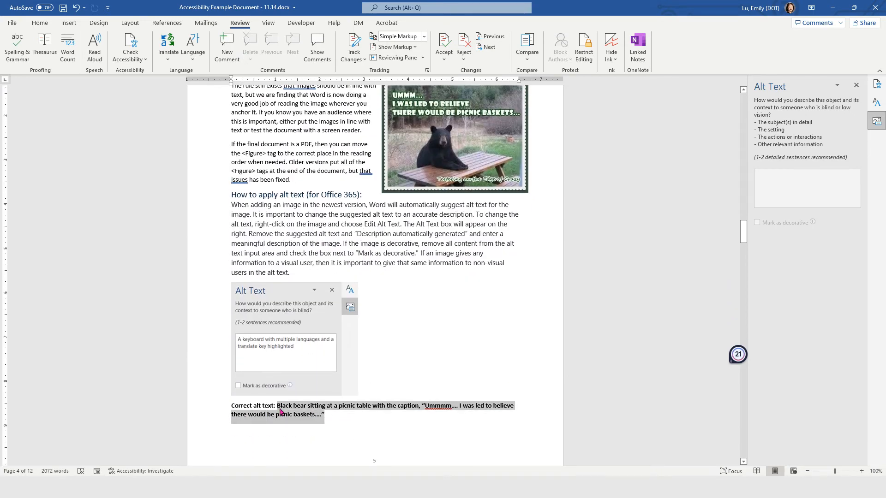
scroll(279, 408, up, 16)
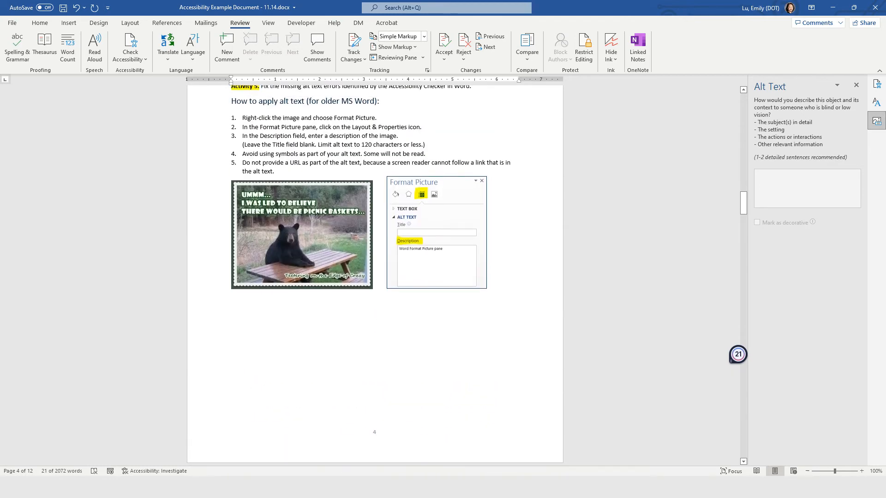
Replace the bear picture's alt text with the copied description beginning "Black bear sitting at a picnic table with the caption".
click(328, 245)
click(850, 190)
key(ctrl+a)
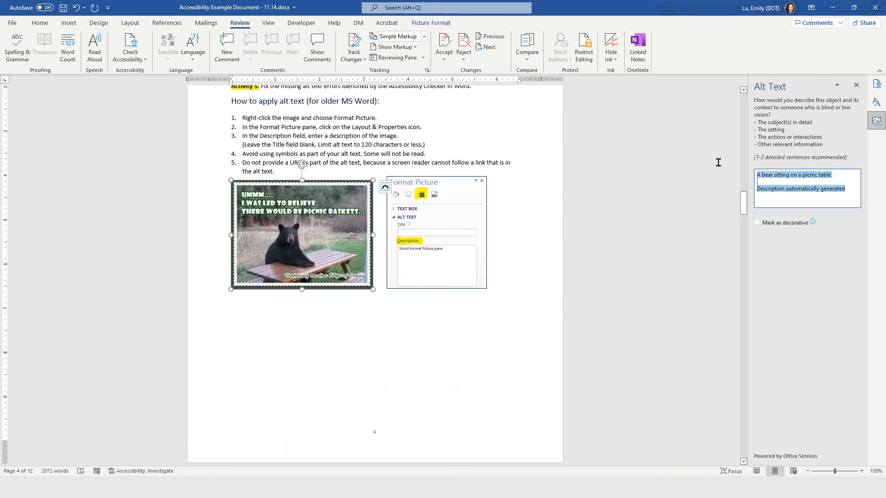
key(ctrl+v)
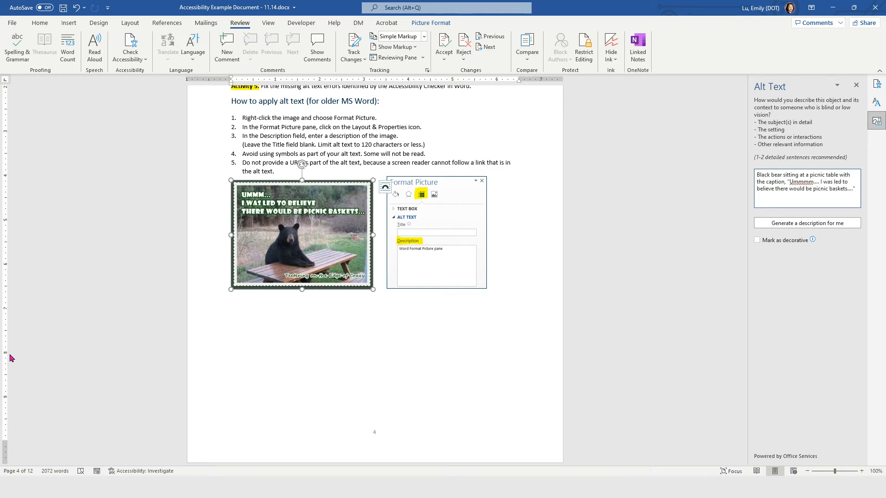
Mark the Format Picture screenshot beside the bear picture as decorative and return to the Accessibility Checker results.
click(439, 253)
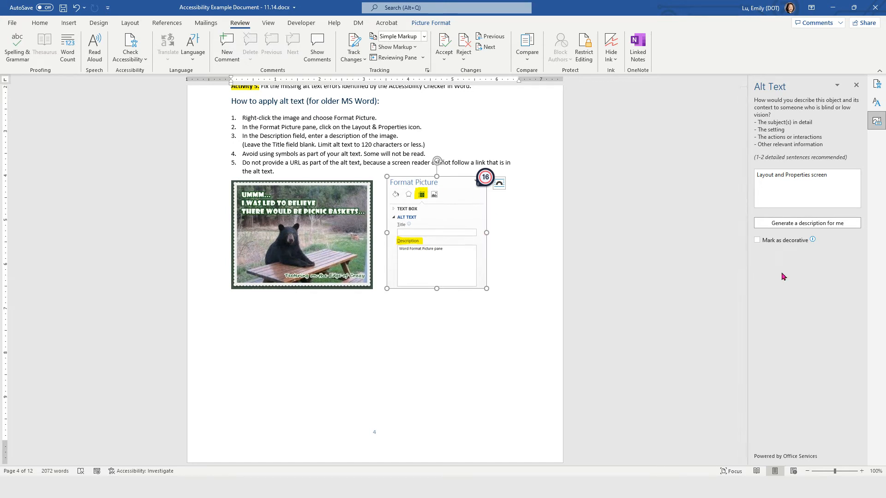
click(757, 241)
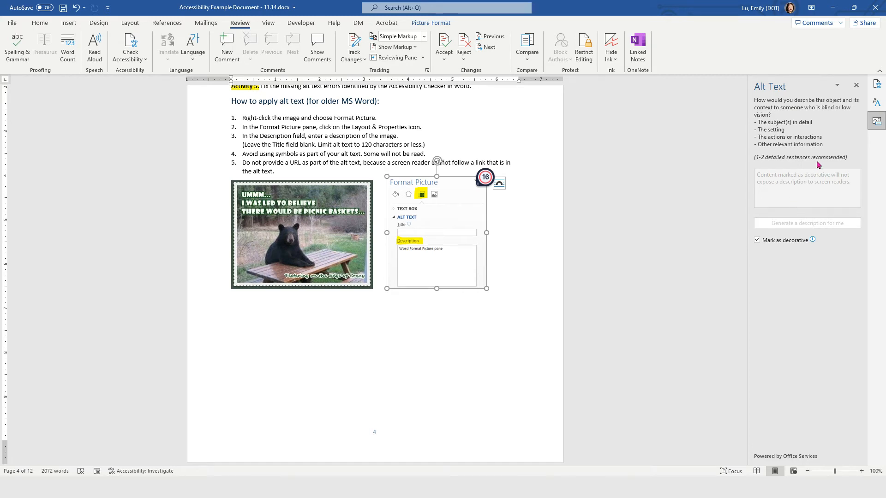
click(856, 87)
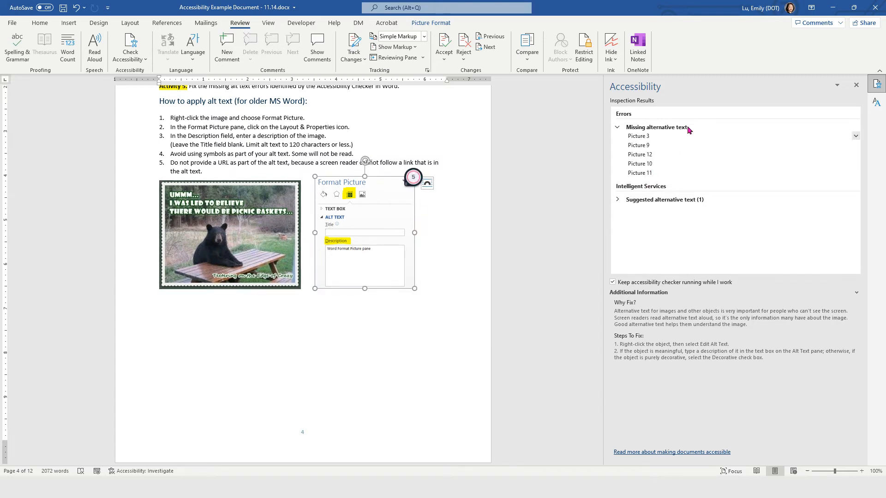
Expand the suggested alternative text results and go to Picture 3 from the missing alternative text errors.
click(621, 199)
click(673, 138)
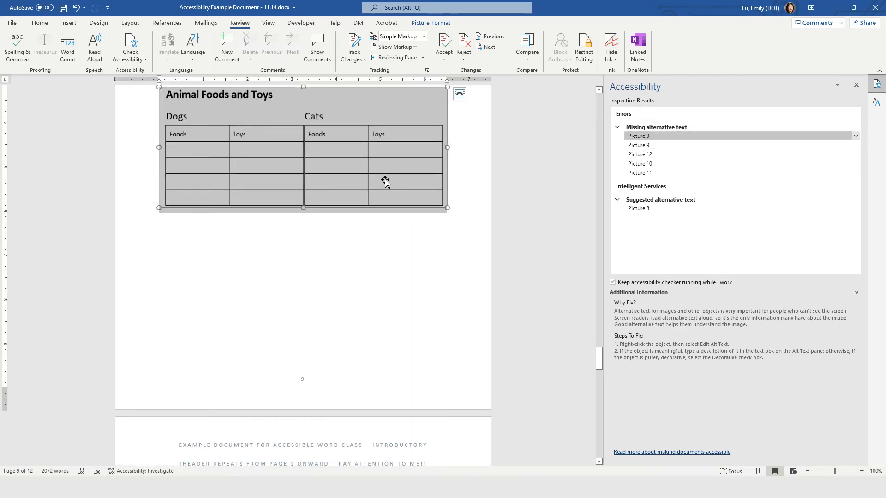
scroll(386, 180, up, 10)
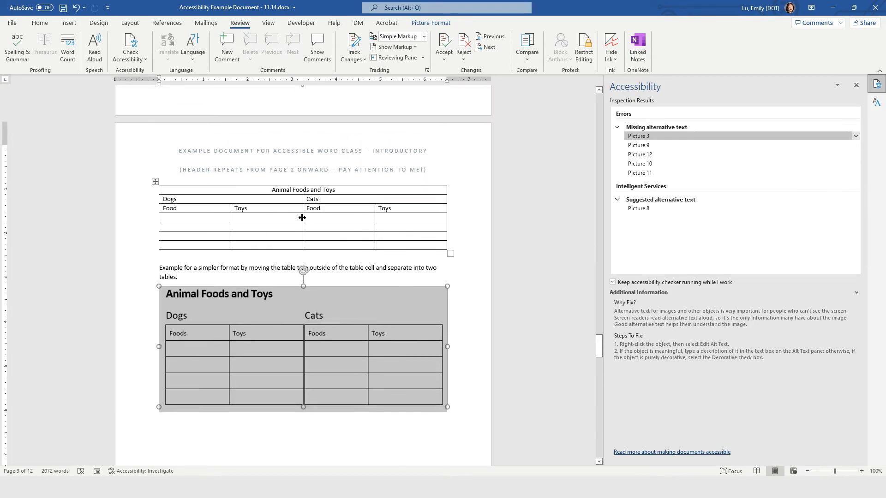
Return to the Alternative text section and review the Office 365 and older Word alt text instructions on pages 4 and 5.
scroll(303, 213, up, 20)
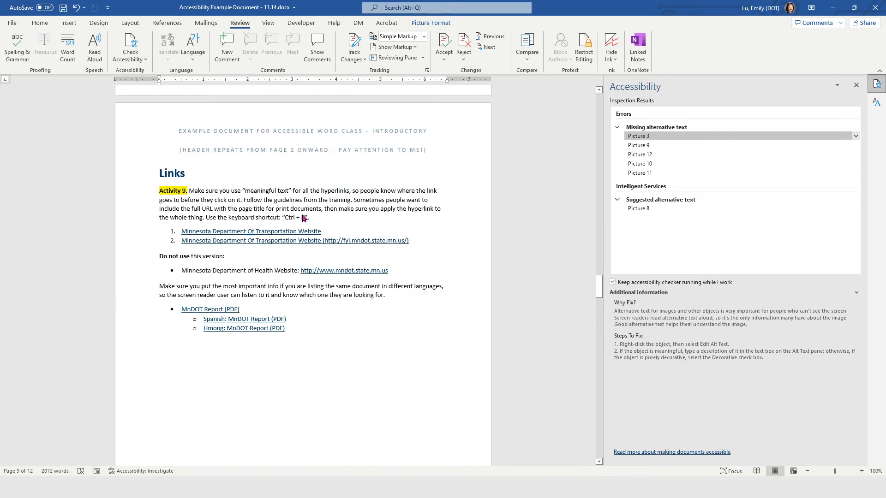
scroll(303, 213, up, 20)
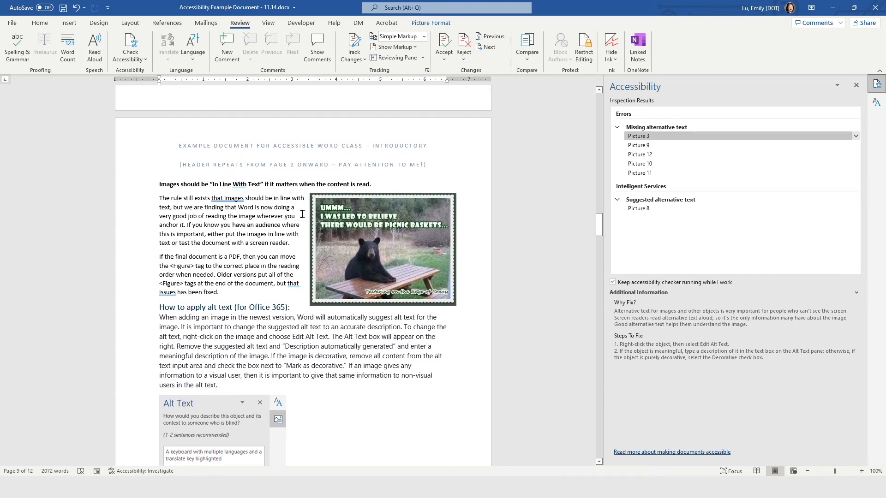
scroll(336, 319, down, 2)
click(337, 319)
scroll(332, 319, up, 5)
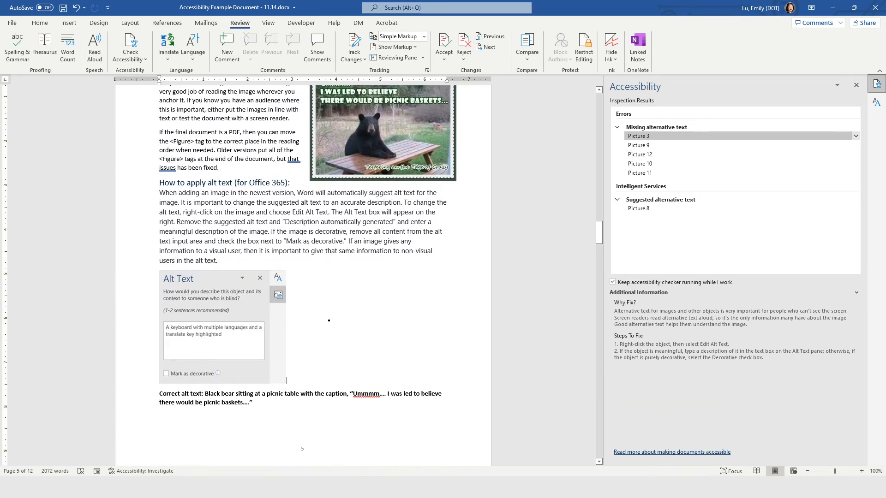
scroll(332, 320, up, 5)
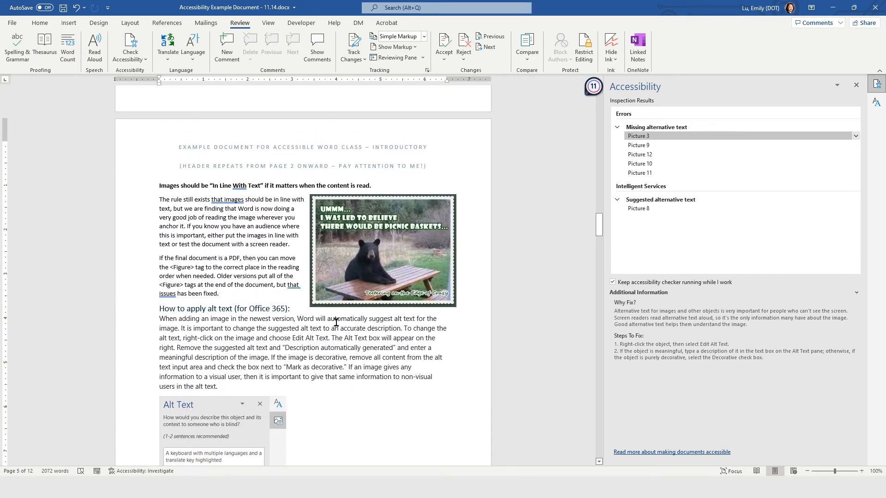
scroll(336, 323, down, 5)
scroll(336, 323, down, 3)
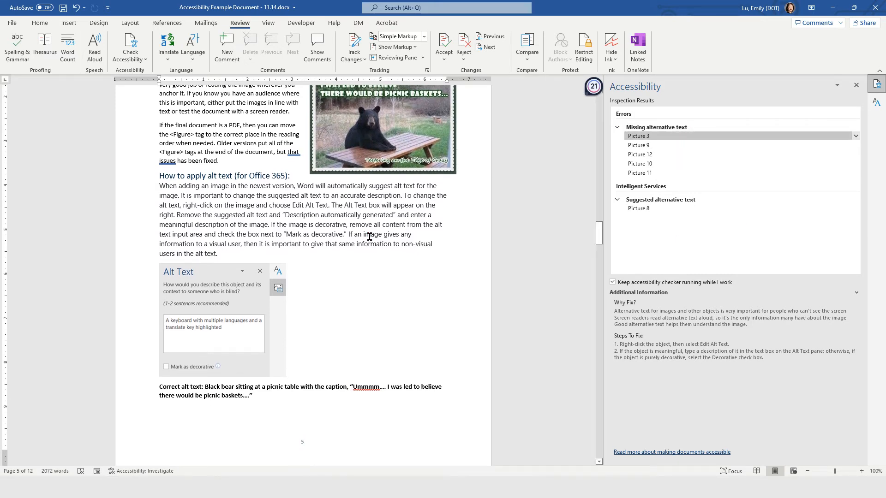
scroll(289, 214, up, 9)
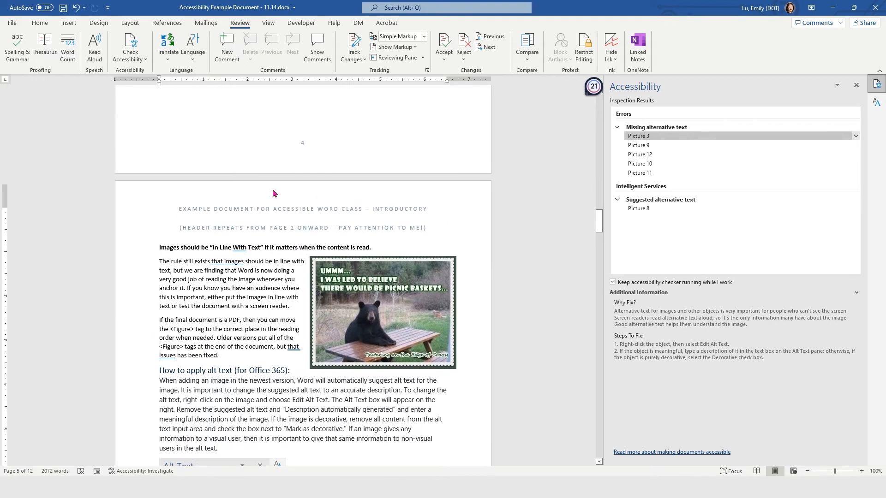
scroll(272, 193, up, 12)
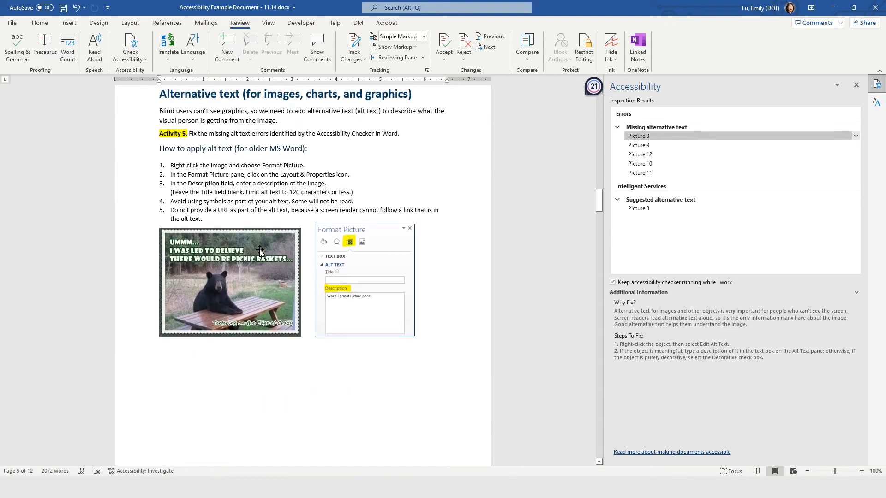
scroll(260, 252, up, 1)
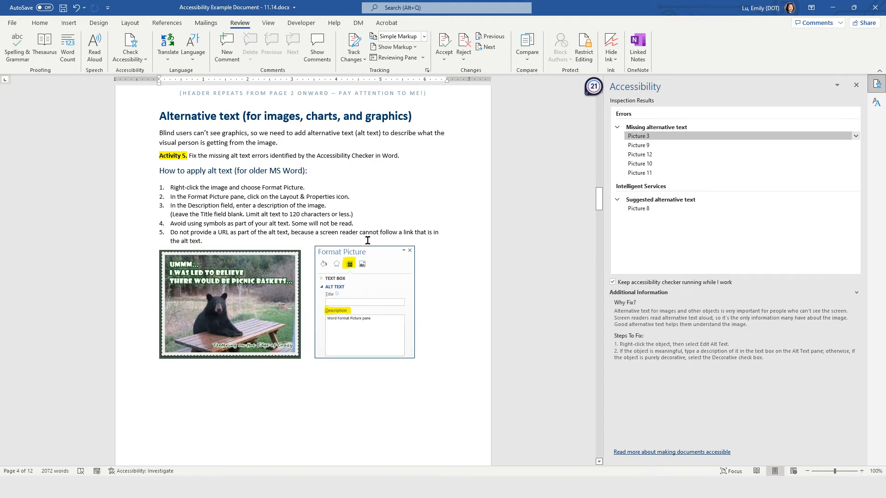
Go to the Columns versus Tabbing section on page 6 and read Activities 6 to 8 with their example lists.
scroll(324, 284, down, 1)
scroll(370, 290, down, 10)
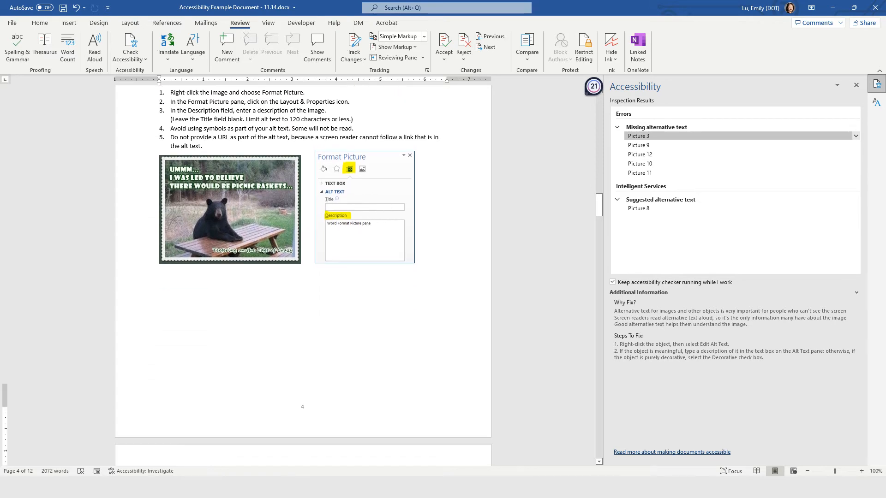
scroll(369, 291, down, 11)
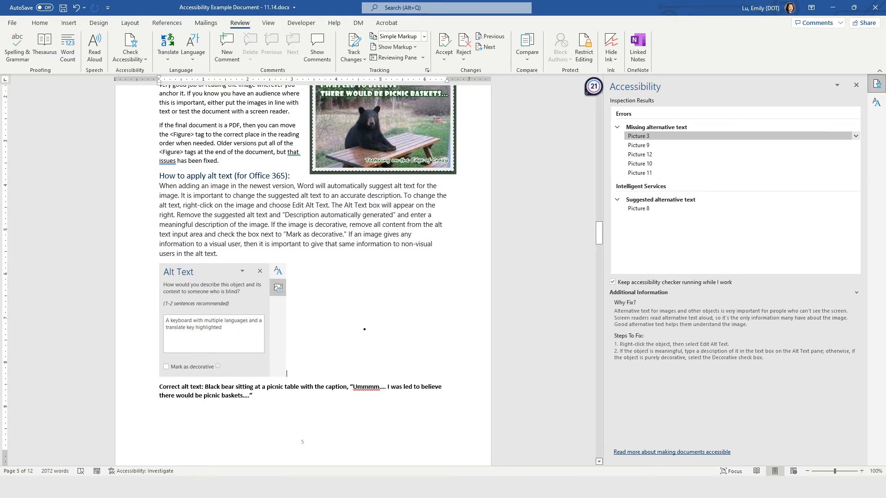
scroll(365, 329, down, 4)
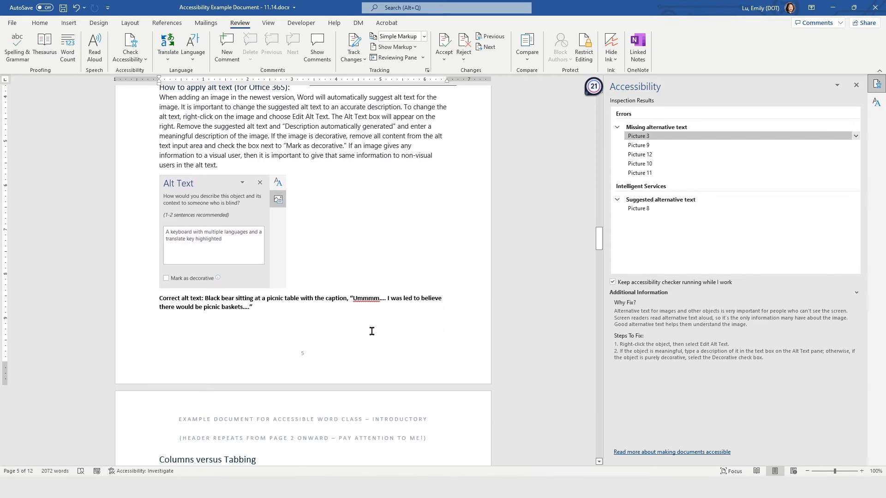
scroll(371, 331, down, 3)
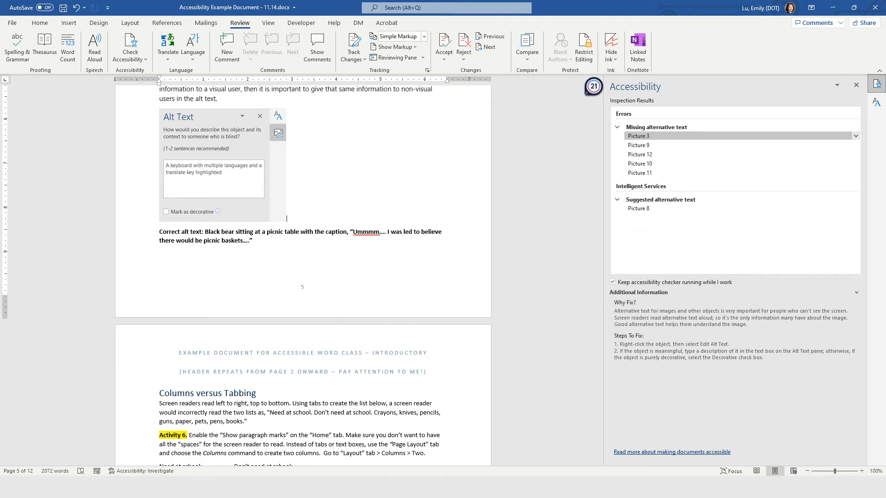
scroll(339, 181, down, 4)
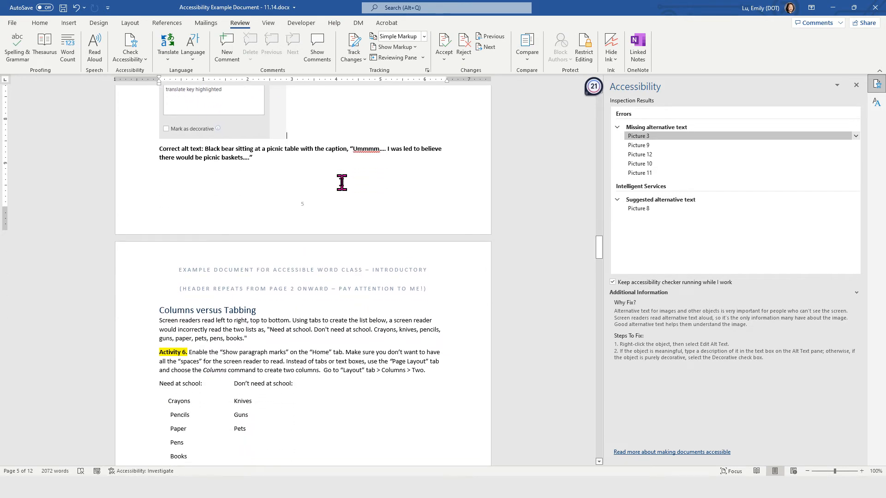
scroll(341, 182, down, 5)
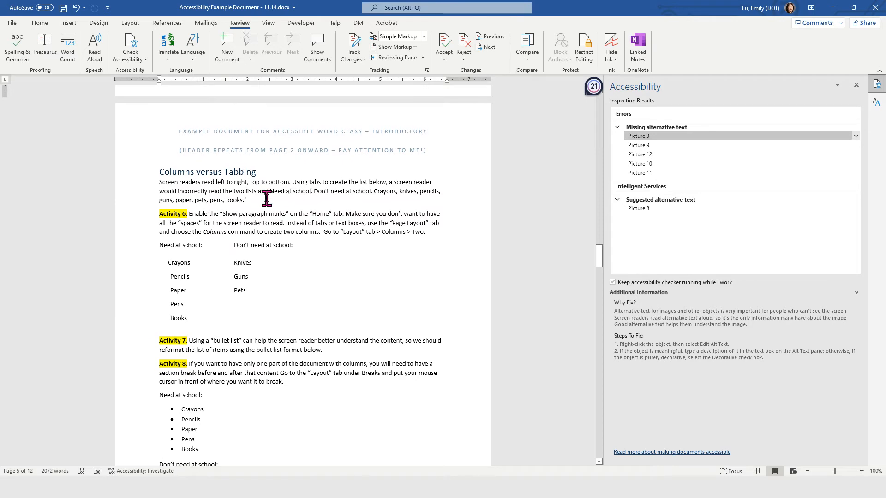
scroll(267, 199, down, 3)
click(266, 197)
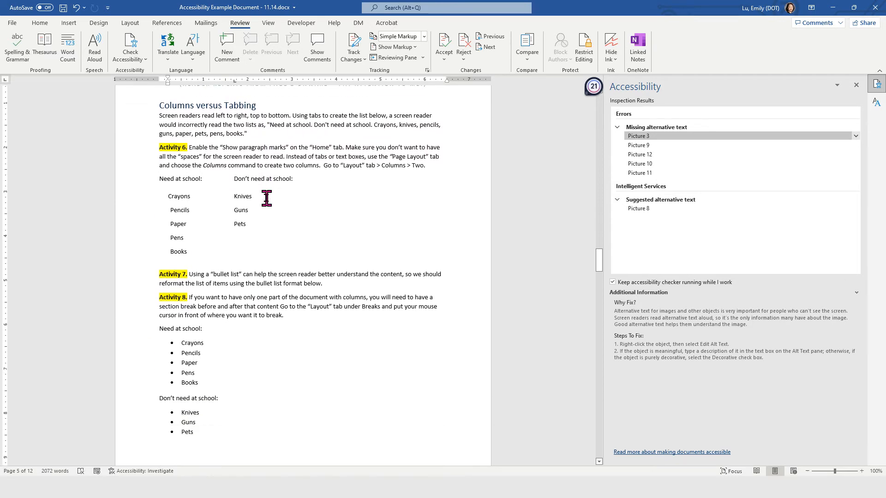
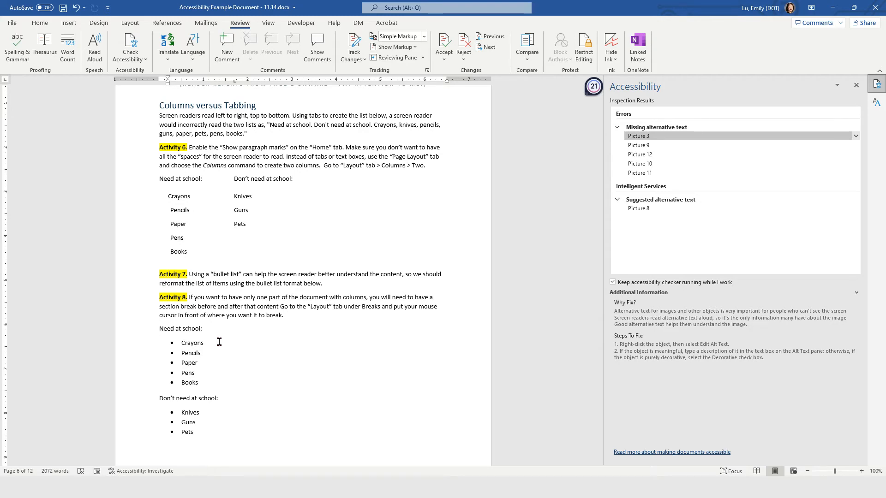
scroll(227, 350, down, 1)
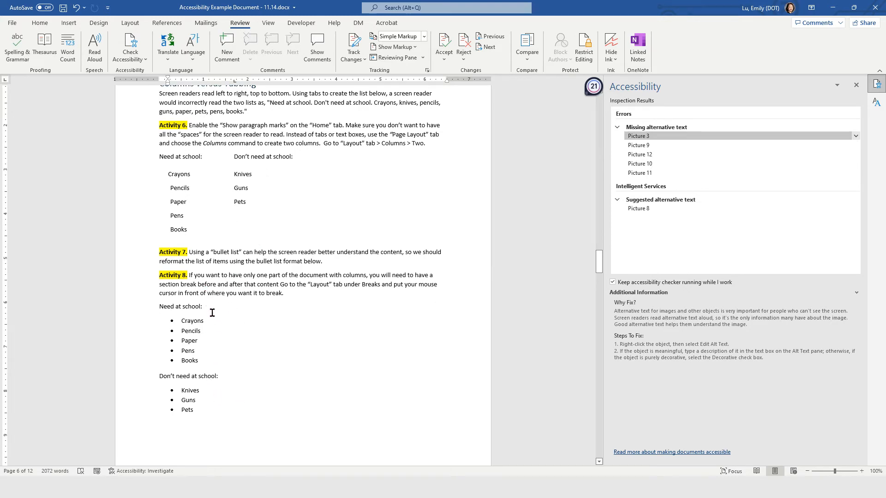
scroll(206, 323, up, 3)
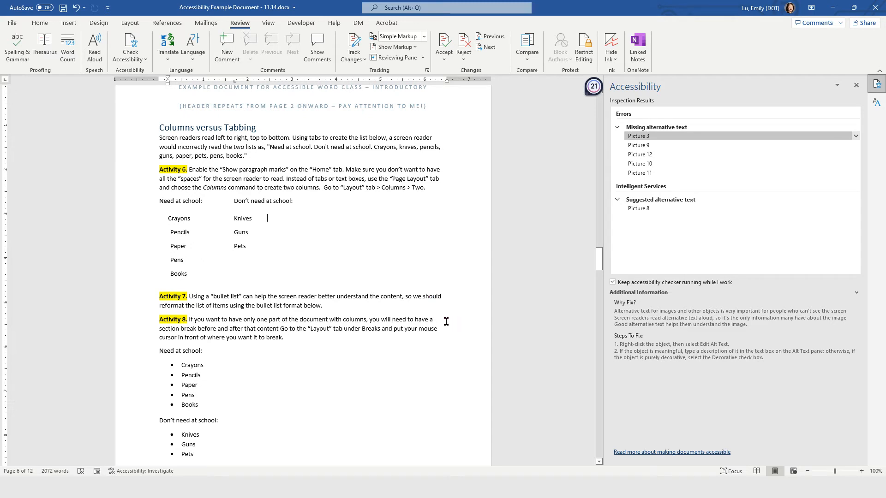
click(250, 257)
drag(245, 234, 226, 212)
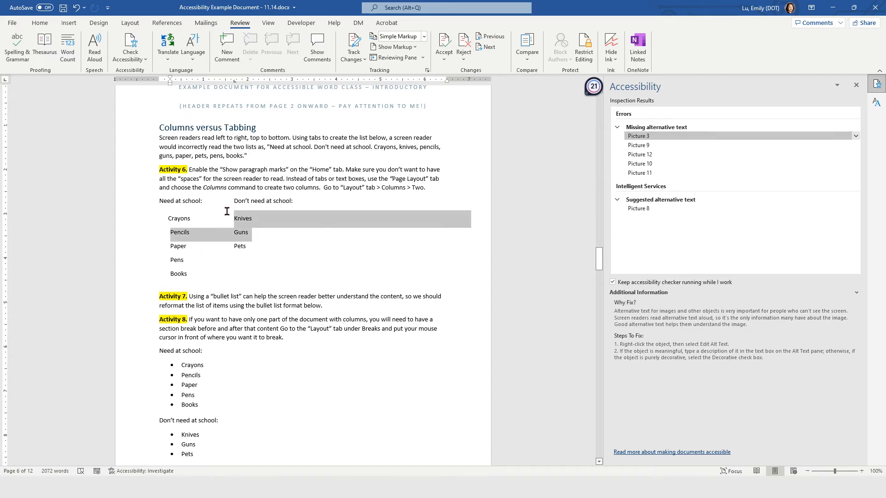
click(254, 246)
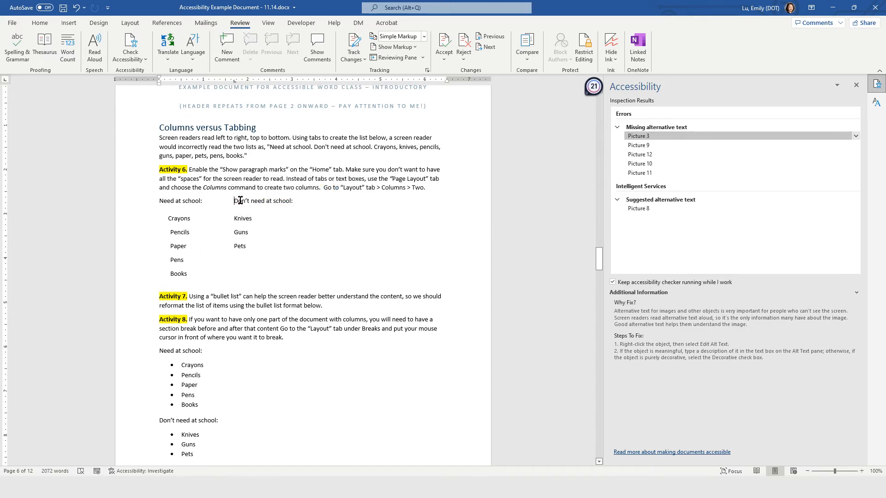
scroll(232, 221, up, 8)
scroll(231, 220, down, 9)
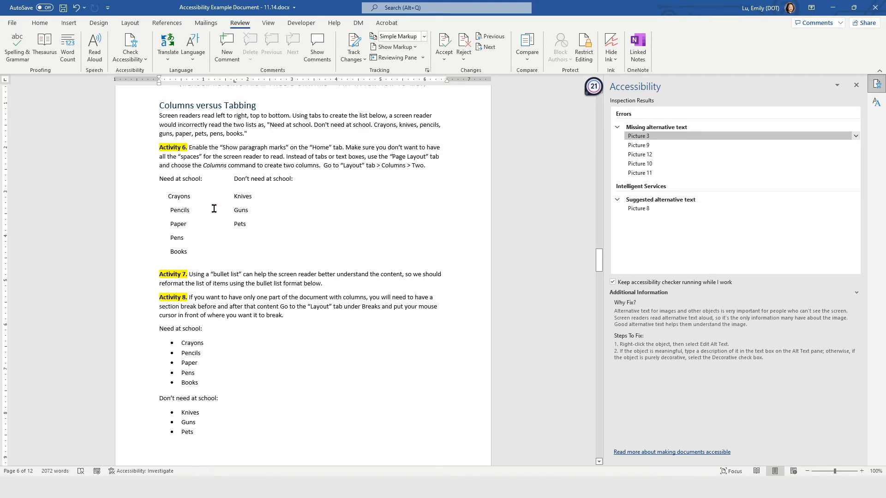
click(229, 182)
drag(229, 181, 273, 236)
click(251, 215)
Try a two-column layout on the tabbed "Need at school" and "Don't need at school" lists, and set them back to one column.
drag(188, 252, 158, 180)
right_click(185, 194)
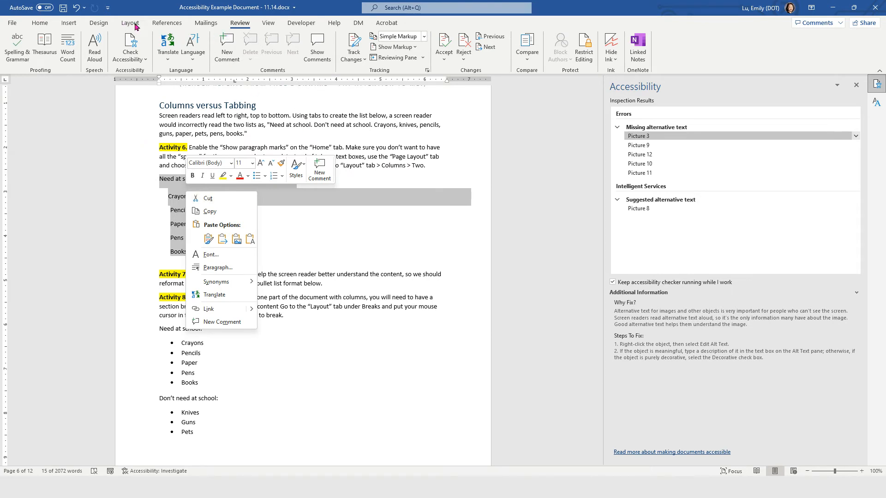
click(135, 25)
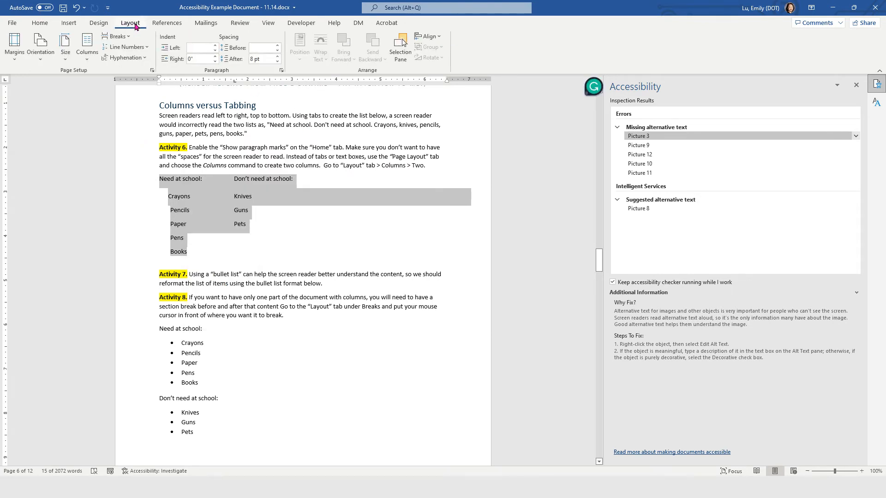
click(87, 56)
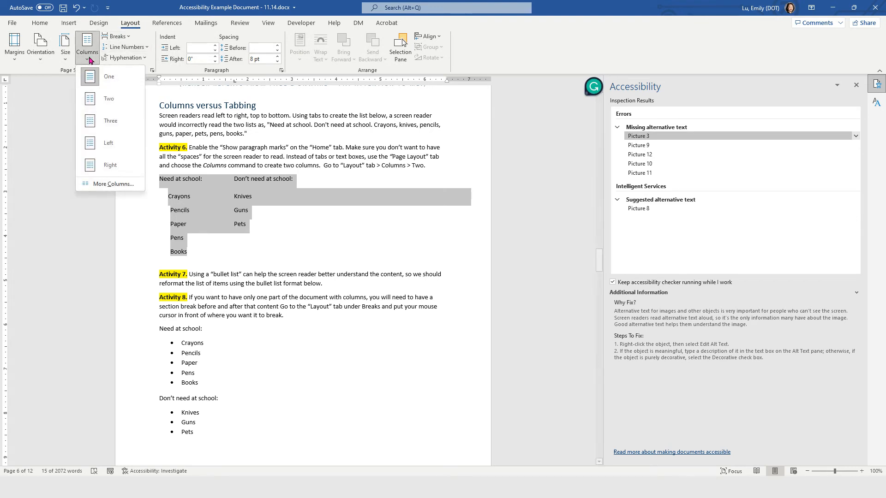
click(109, 84)
click(87, 51)
click(103, 100)
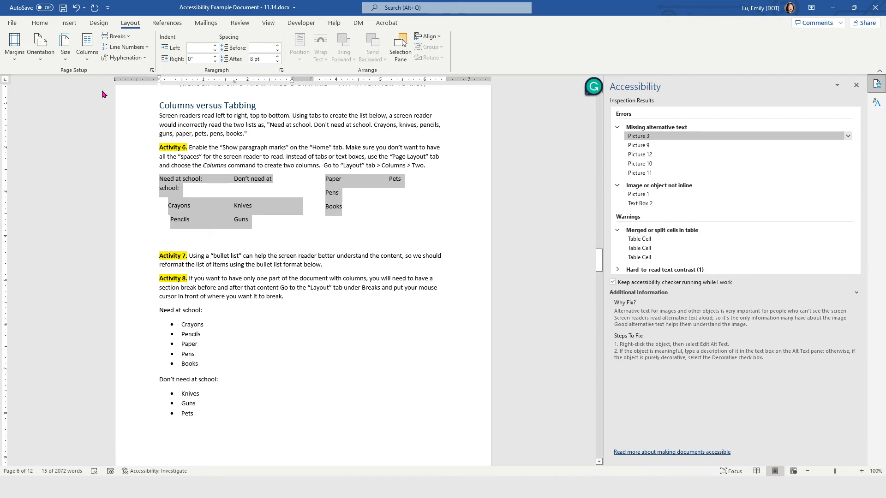
click(88, 51)
click(93, 74)
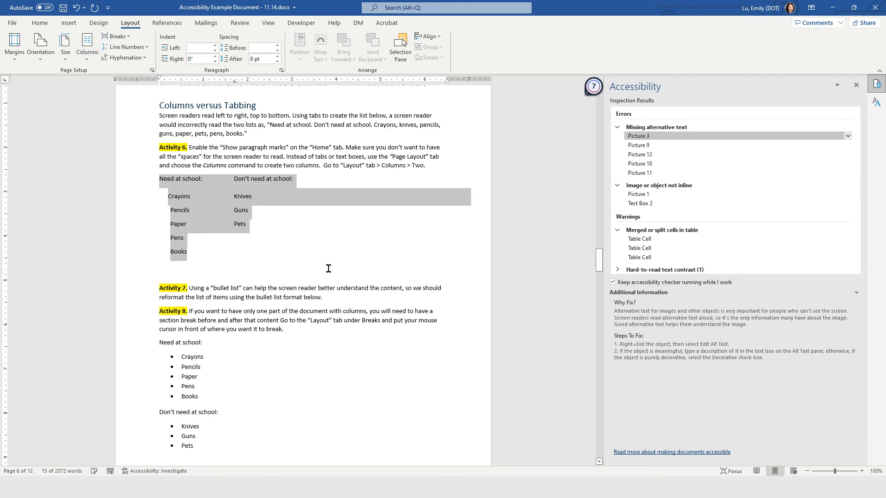
click(286, 196)
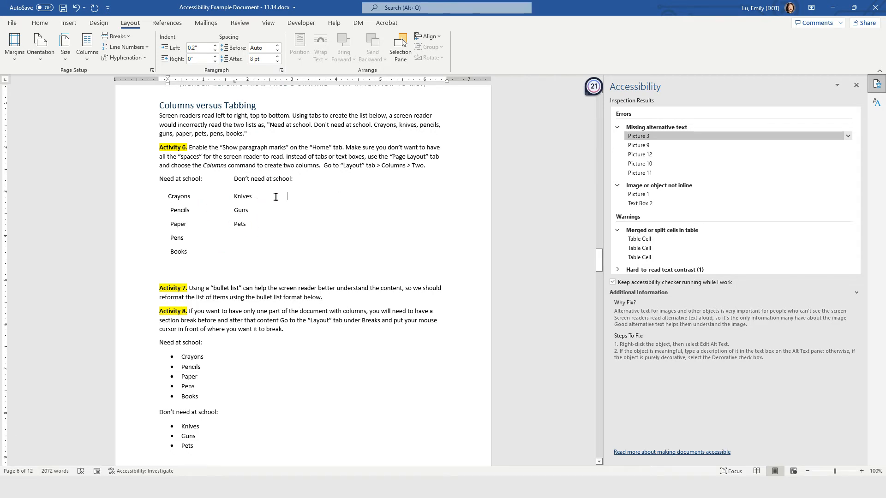
click(84, 47)
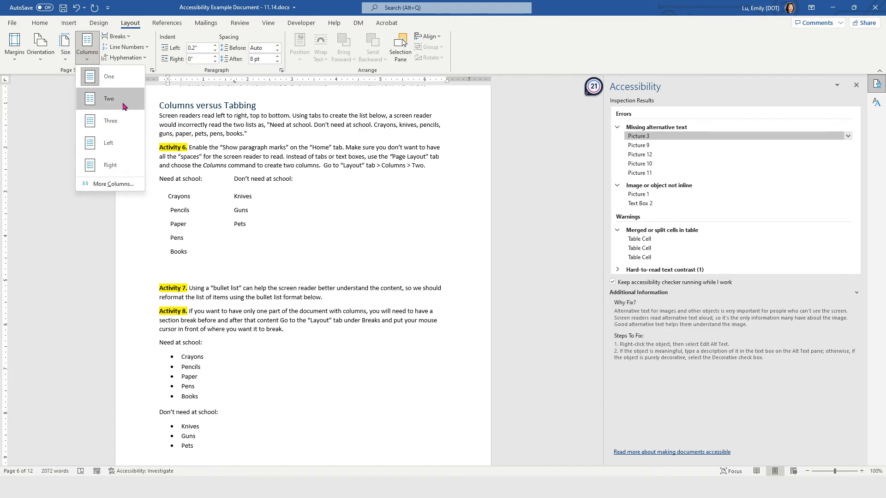
click(314, 203)
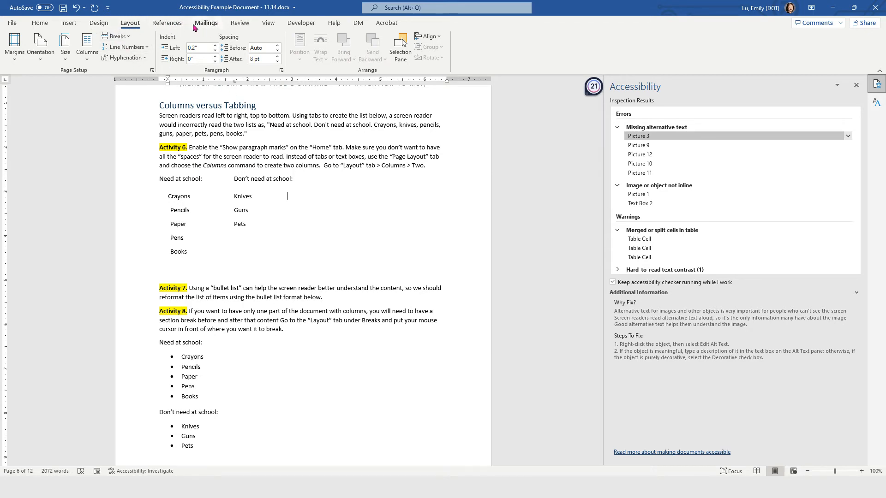
Show the paragraph marks and other formatting symbols in the document.
click(40, 23)
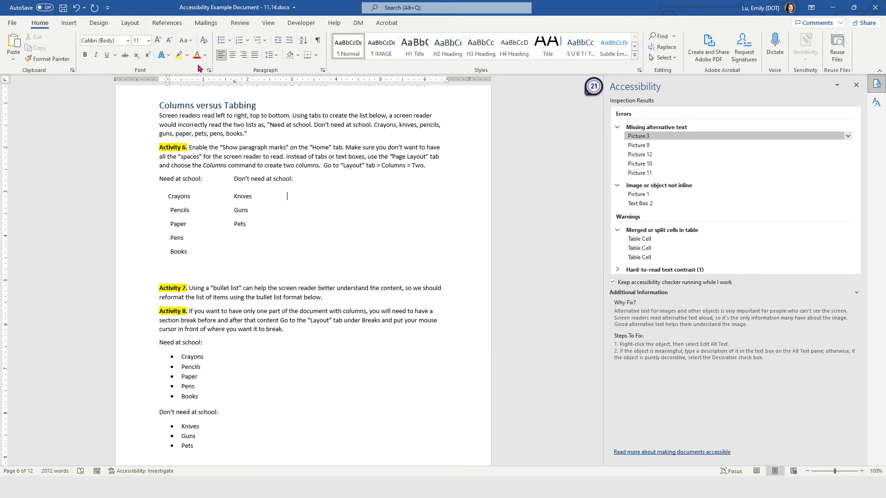
click(318, 40)
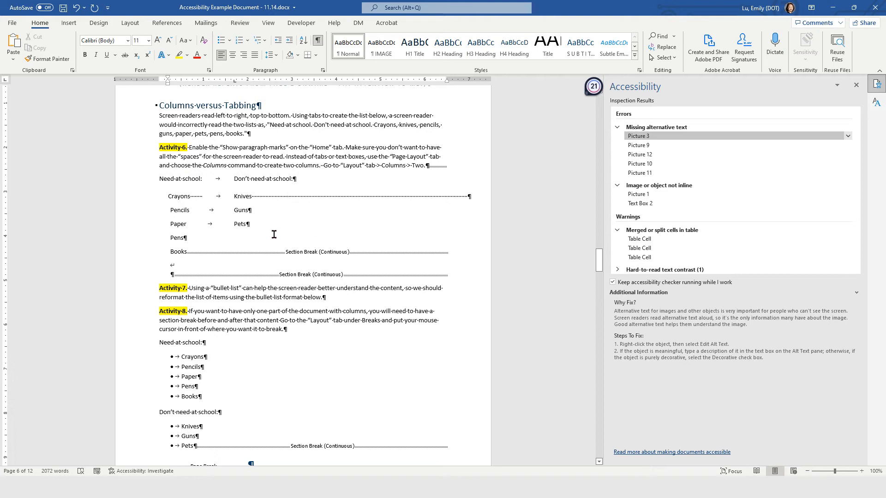
Set the bulleted "Need at school" and "Don't need at school" lists below Activity 8 in two columns.
scroll(273, 234, down, 3)
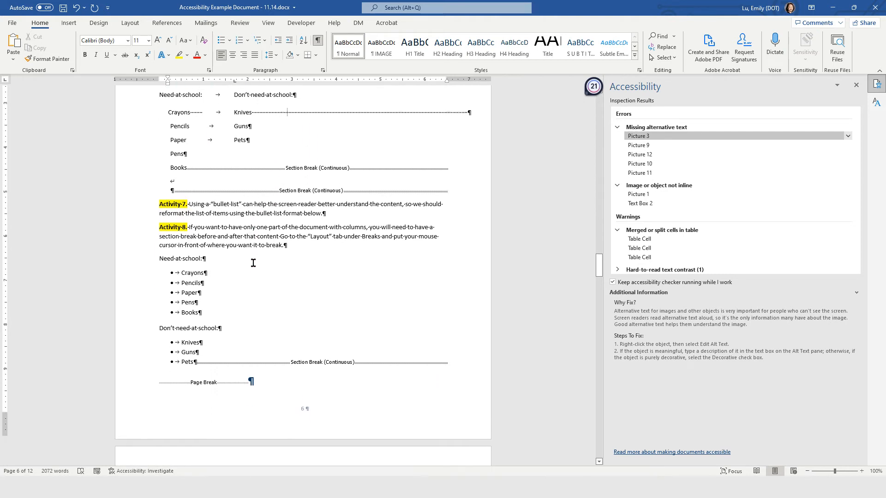
scroll(174, 315, down, 2)
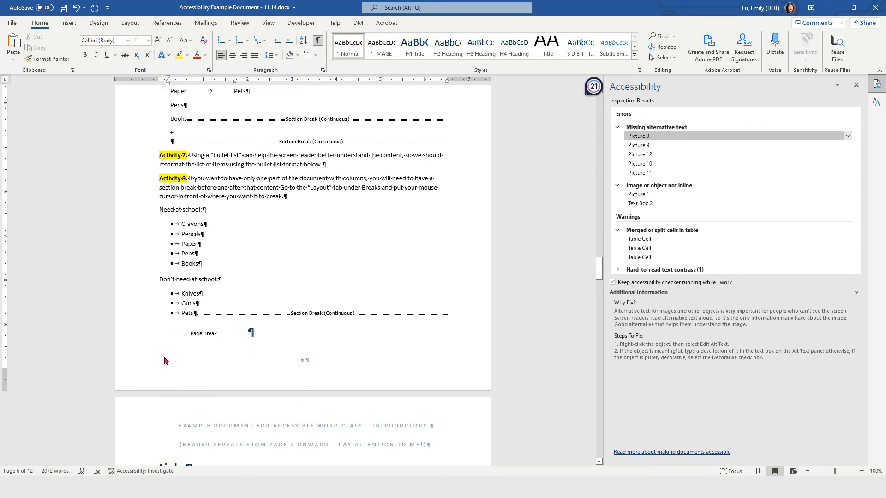
drag(158, 211, 231, 310)
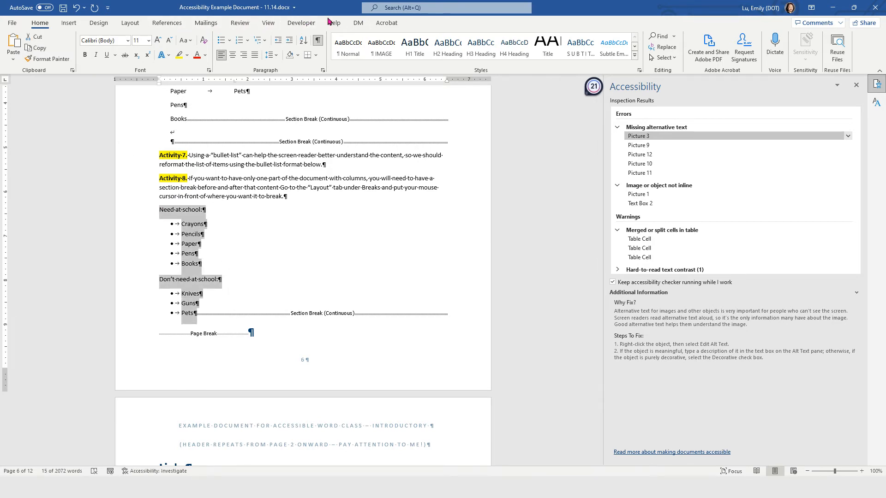
click(98, 24)
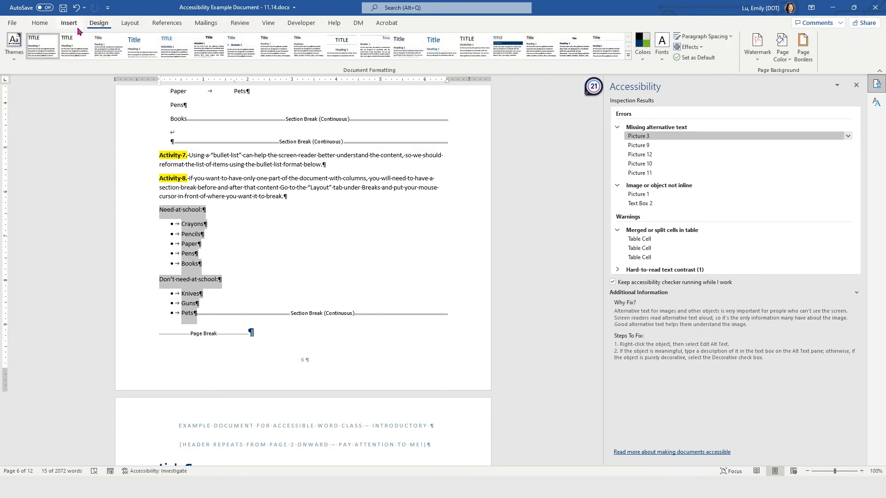
click(39, 23)
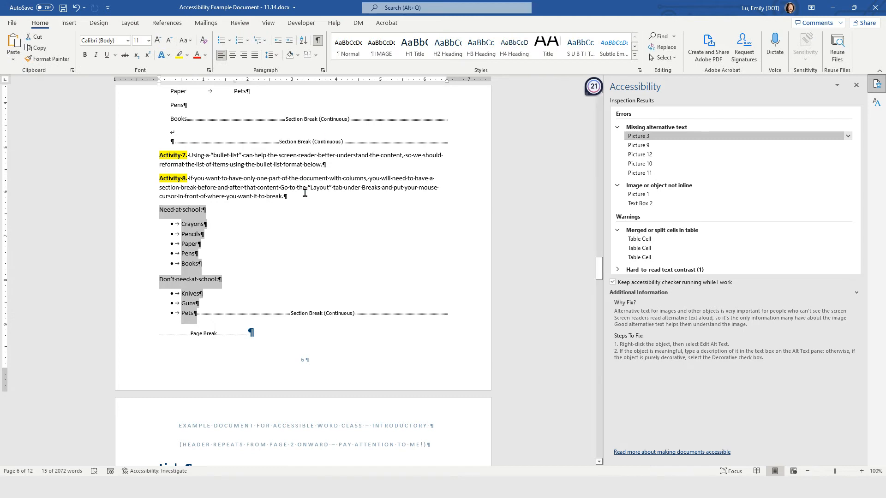
scroll(305, 193, up, 3)
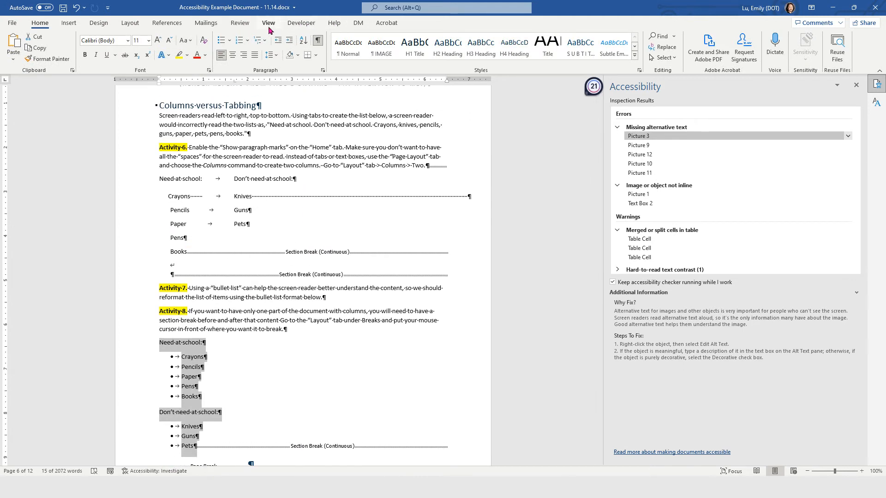
click(130, 25)
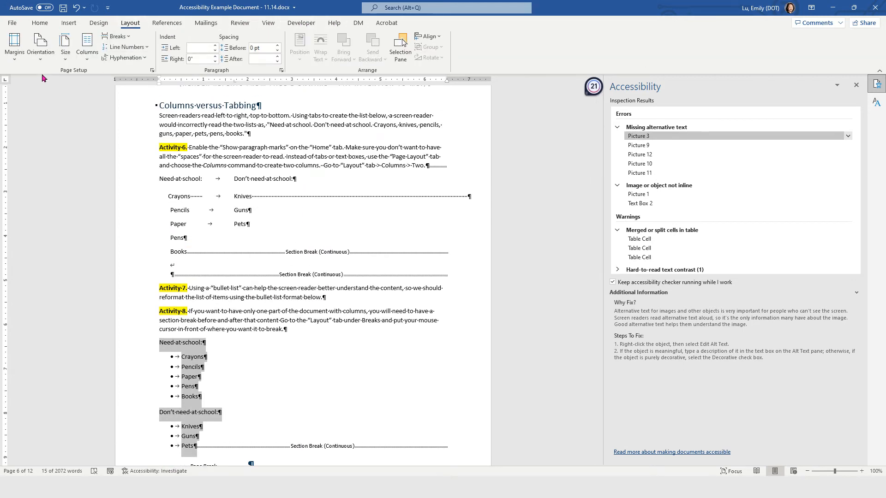
click(88, 46)
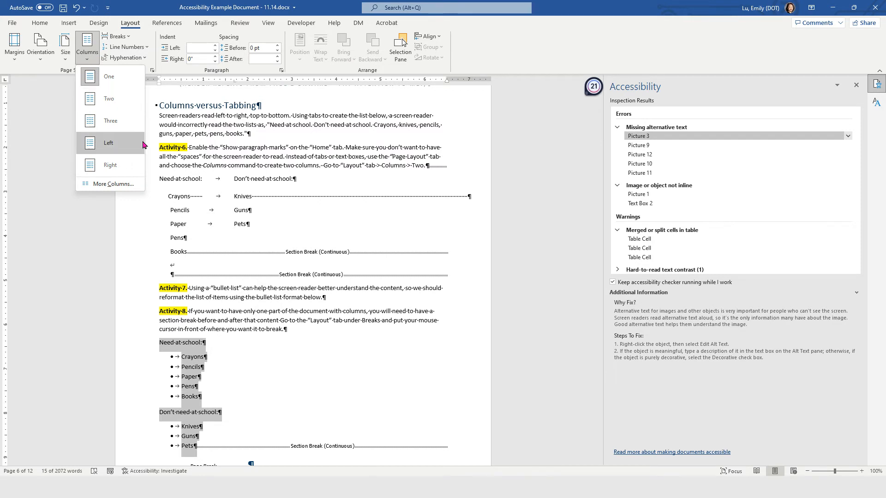
click(126, 107)
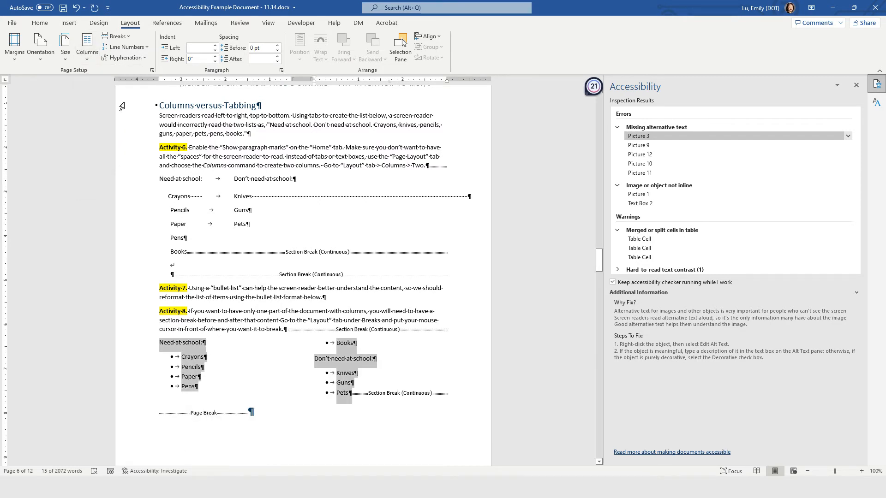
Insert a column break before the "Don't need at school:" heading of the bulleted lists.
click(331, 358)
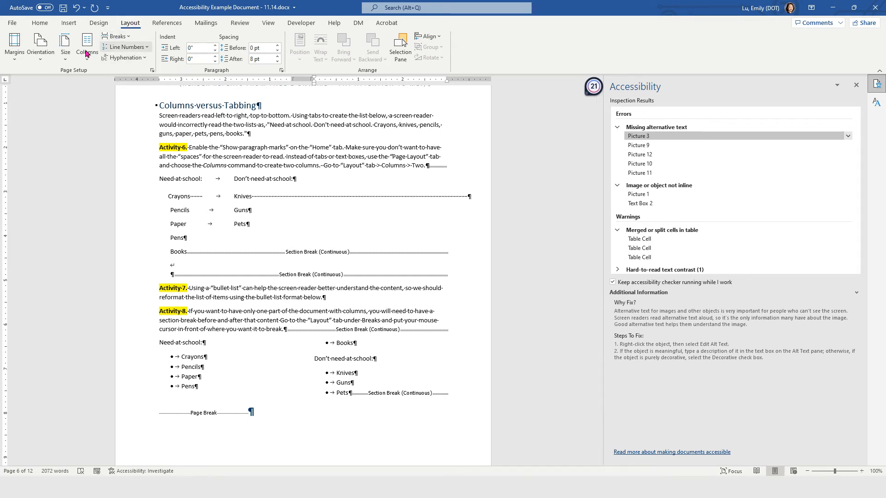
click(119, 37)
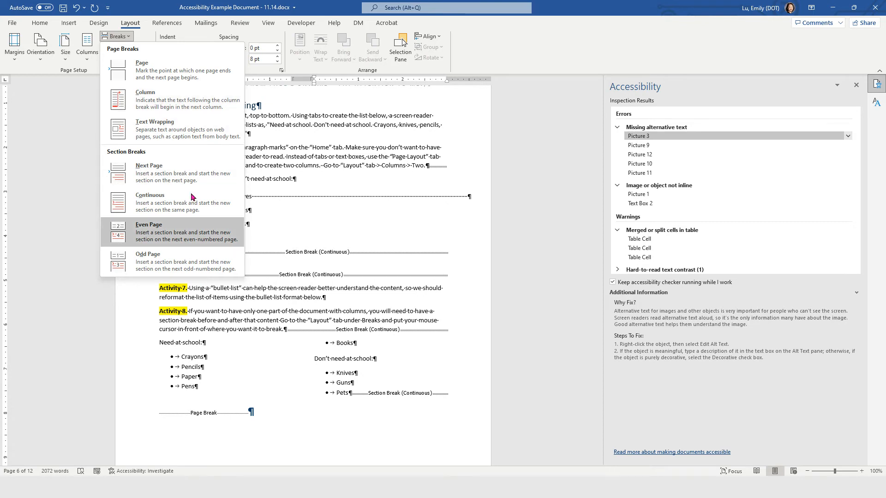
click(188, 106)
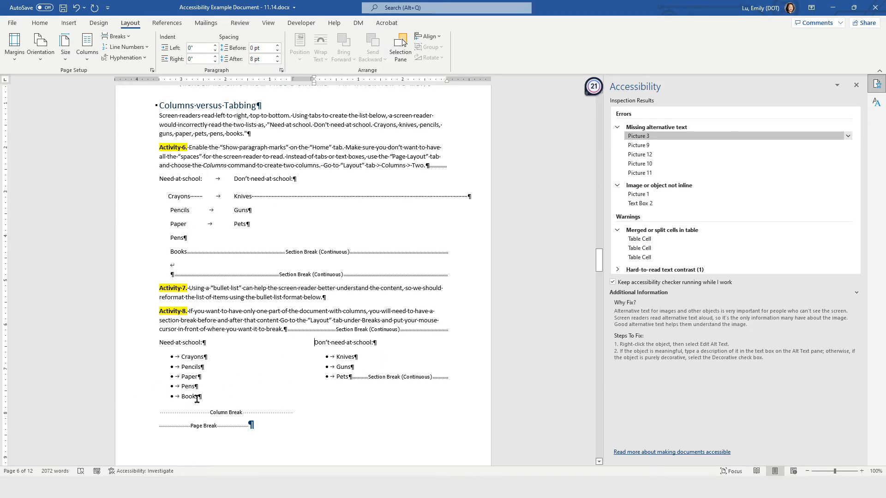
click(311, 344)
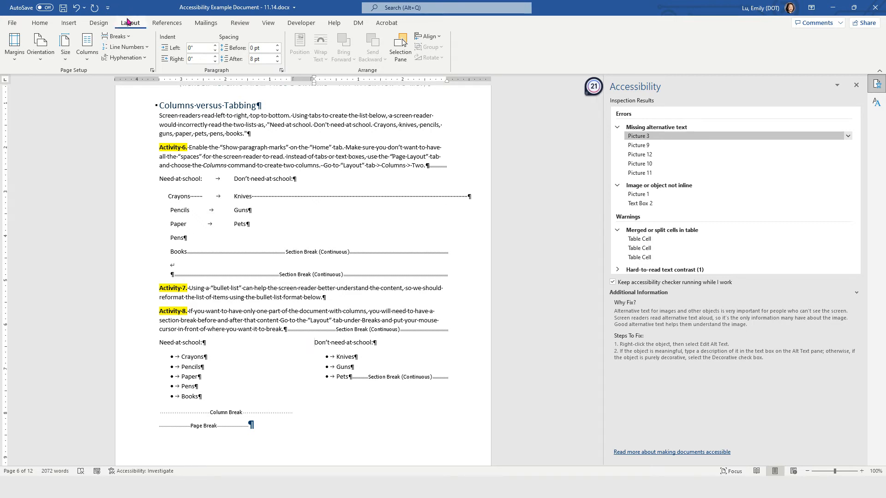
click(118, 36)
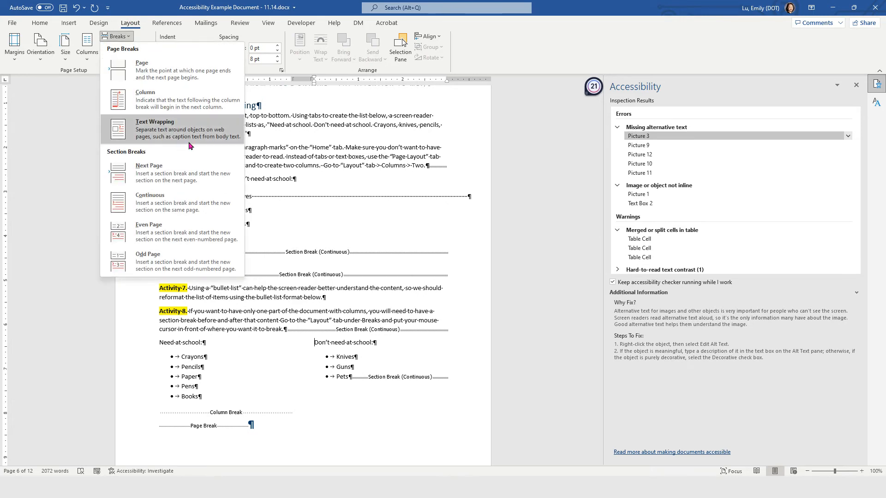
click(379, 384)
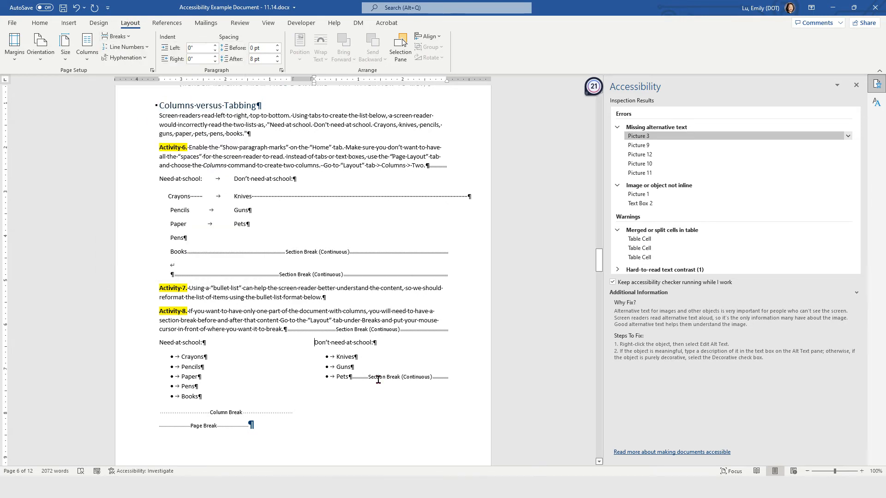
Go to the Links section on page 7 and hide the paragraph marks.
scroll(378, 384, down, 5)
scroll(378, 384, down, 3)
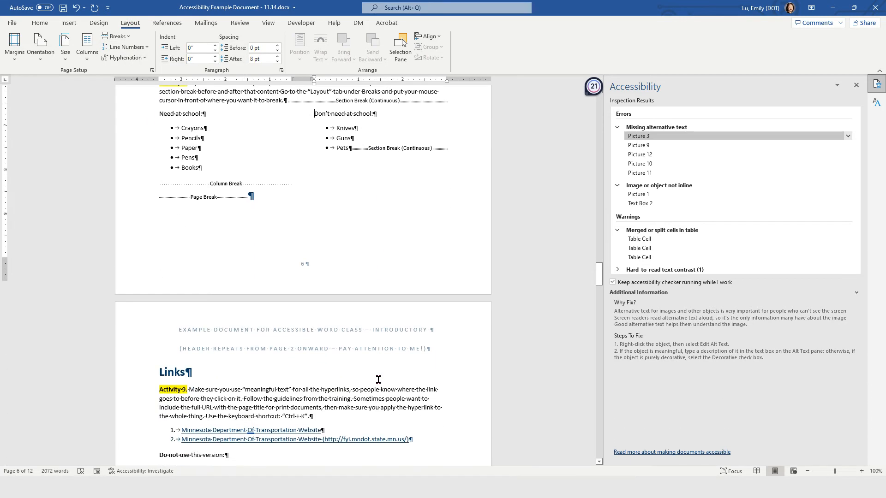
scroll(378, 384, up, 4)
scroll(378, 384, up, 5)
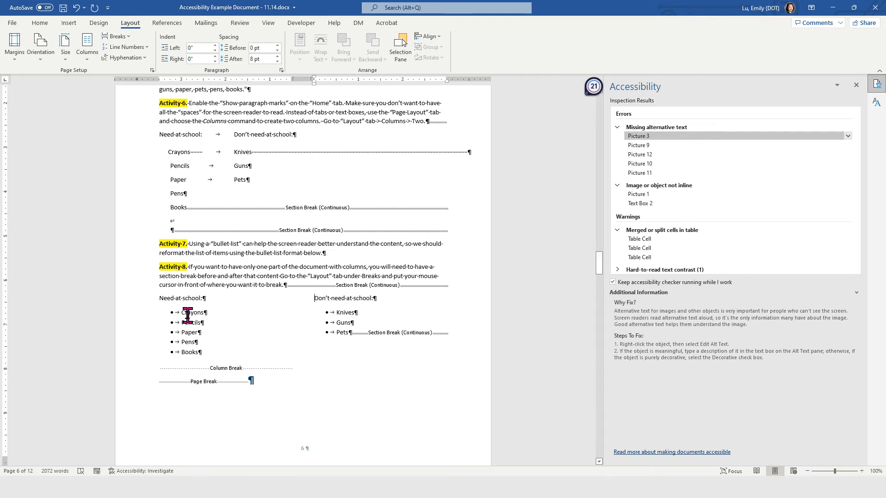
scroll(188, 315, down, 10)
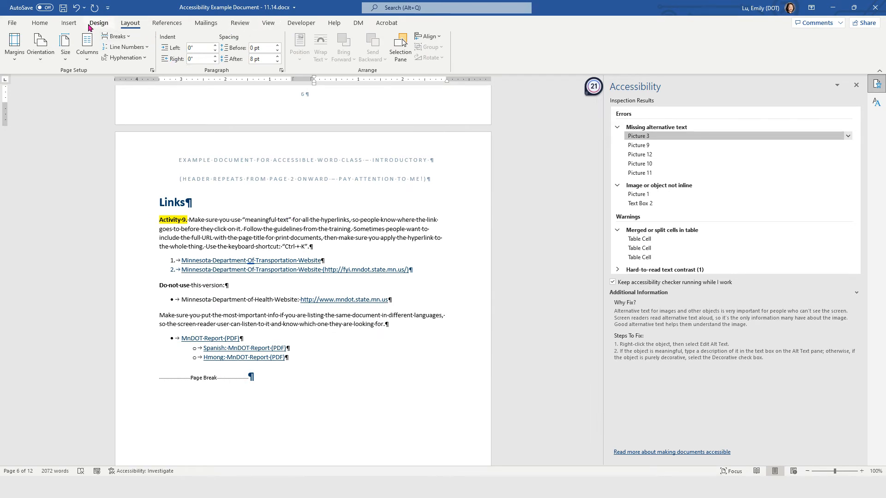
click(40, 23)
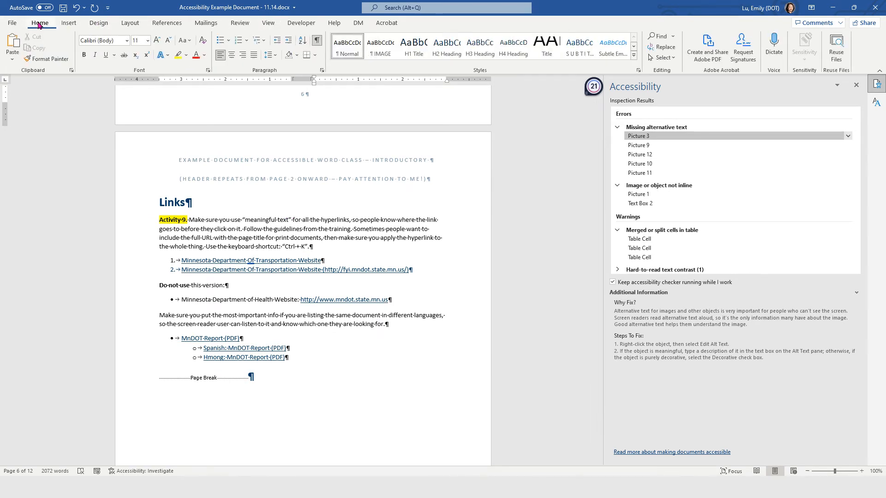
click(318, 40)
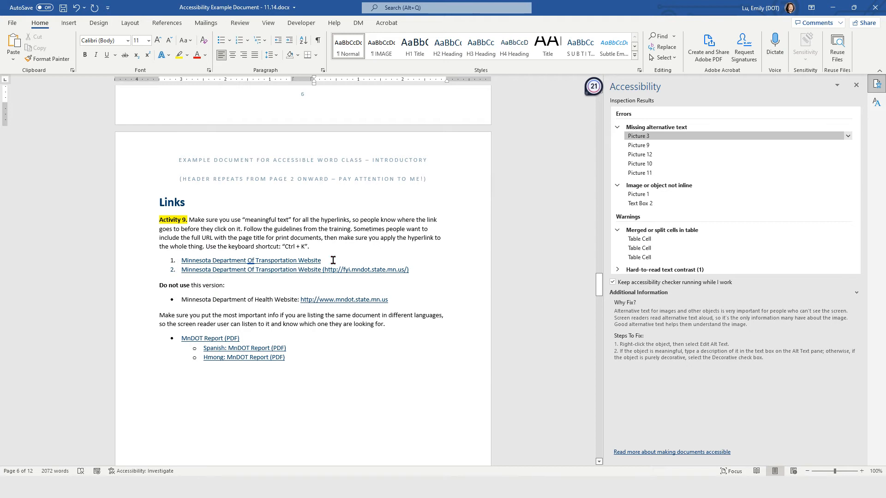
Examine Activity 9's hyperlink examples, comparing the two Minnesota Department Of Transportation Website links with the "Do not use" version.
click(333, 259)
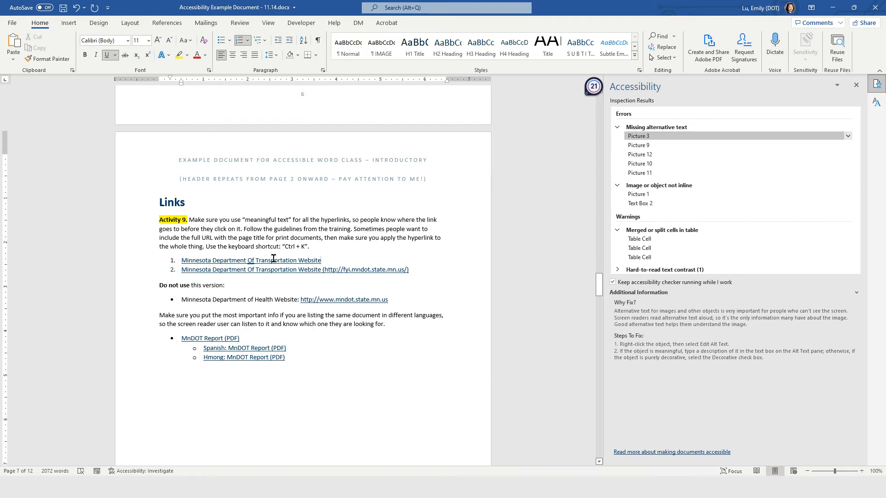
mouse_move(273, 259)
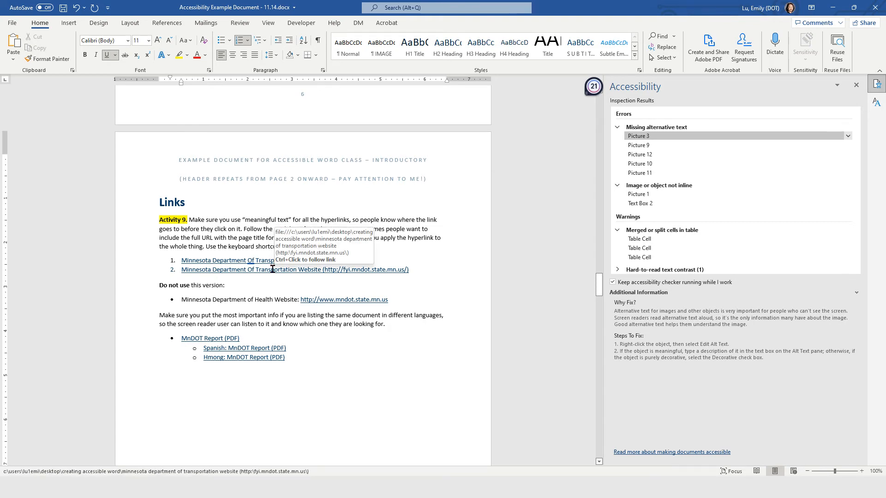
click(430, 235)
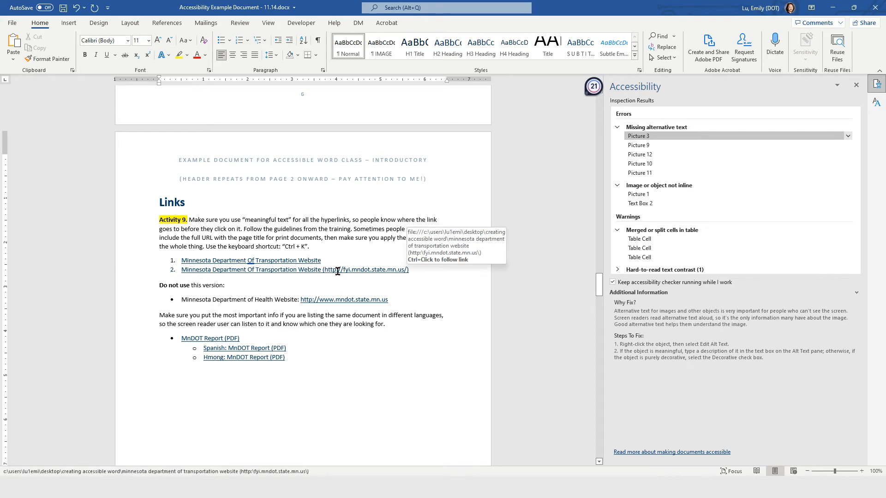
mouse_move(356, 266)
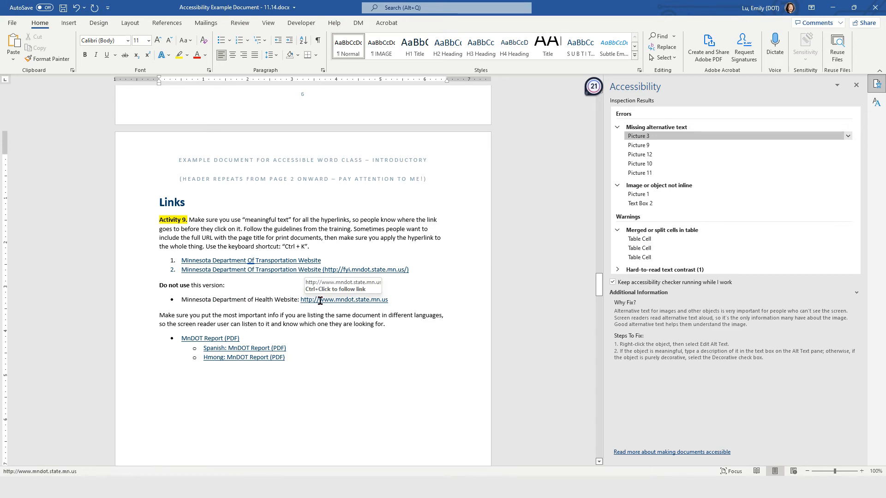
click(271, 299)
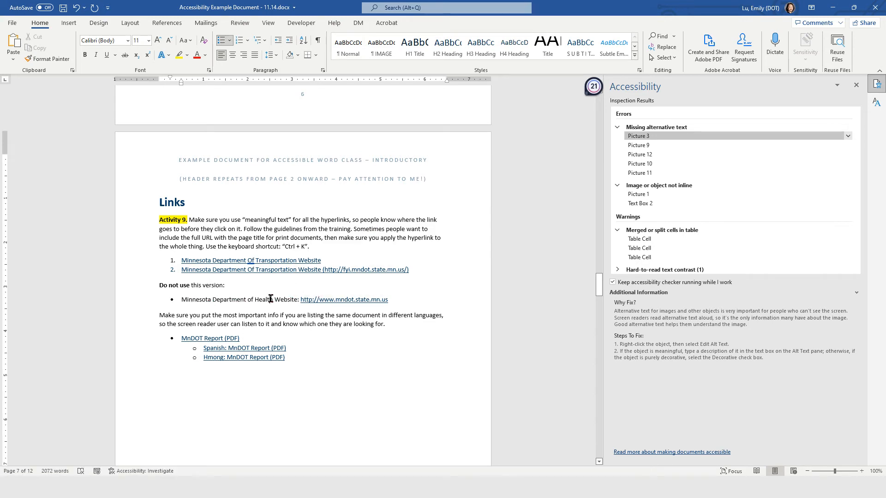
double_click(271, 299)
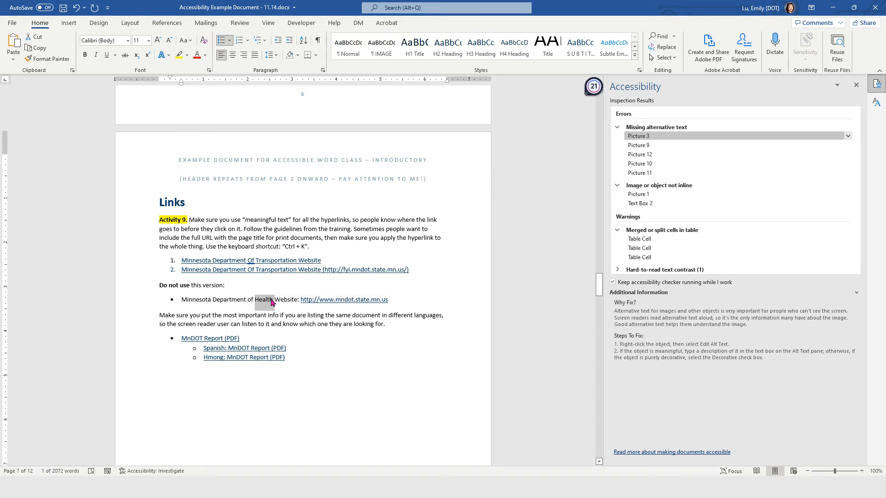
click(181, 289)
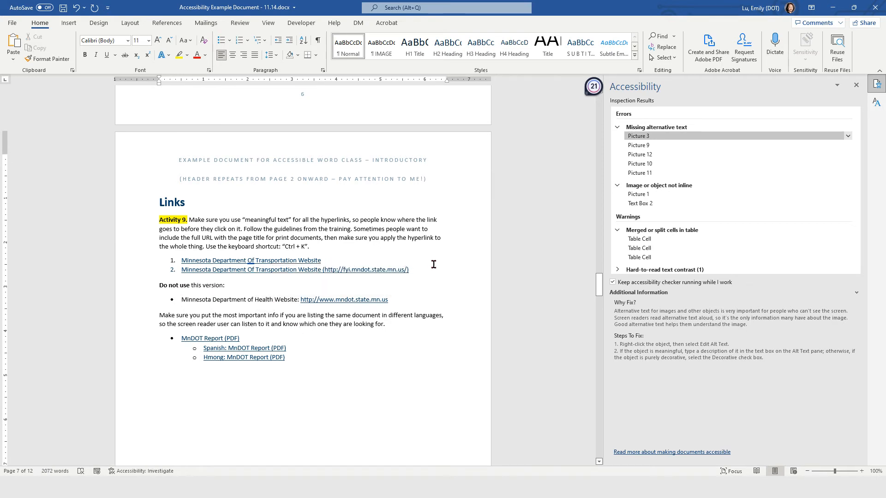
mouse_move(207, 273)
drag(325, 261, 224, 270)
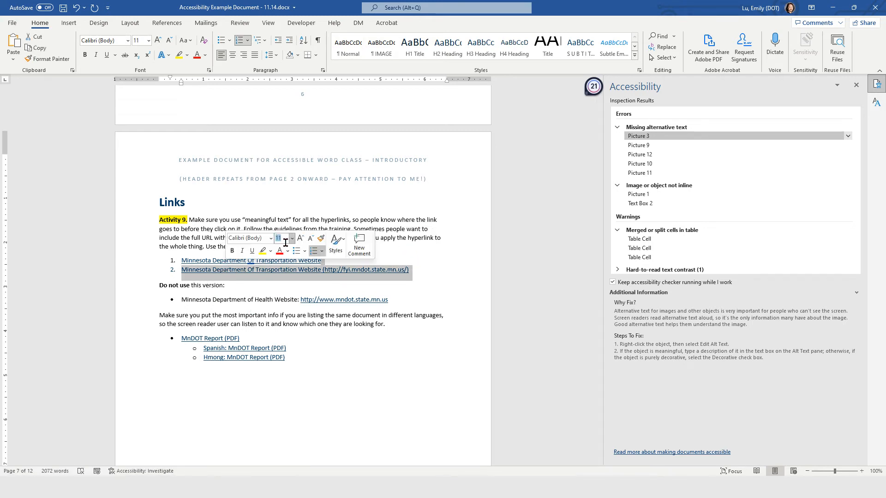
View the Insert Hyperlink options for the word "Activity" in the Activity 9 label, cancelling without adding a link.
click(165, 222)
double_click(165, 222)
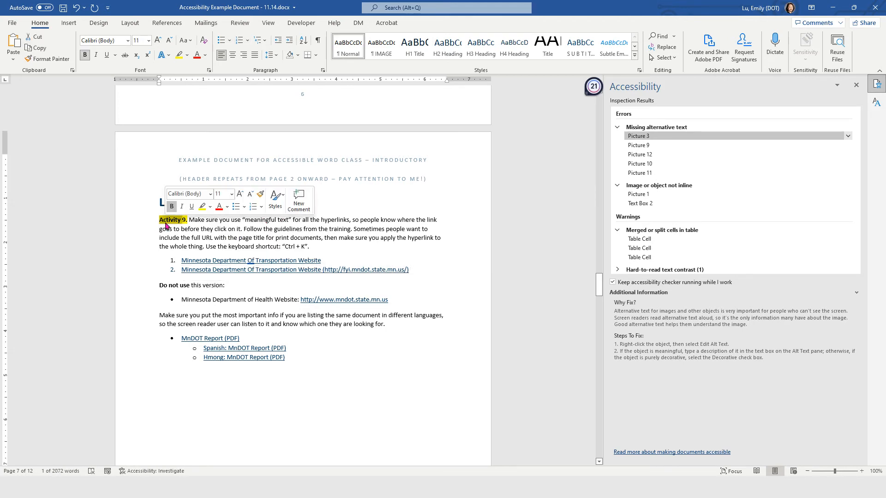
key(ctrl+k)
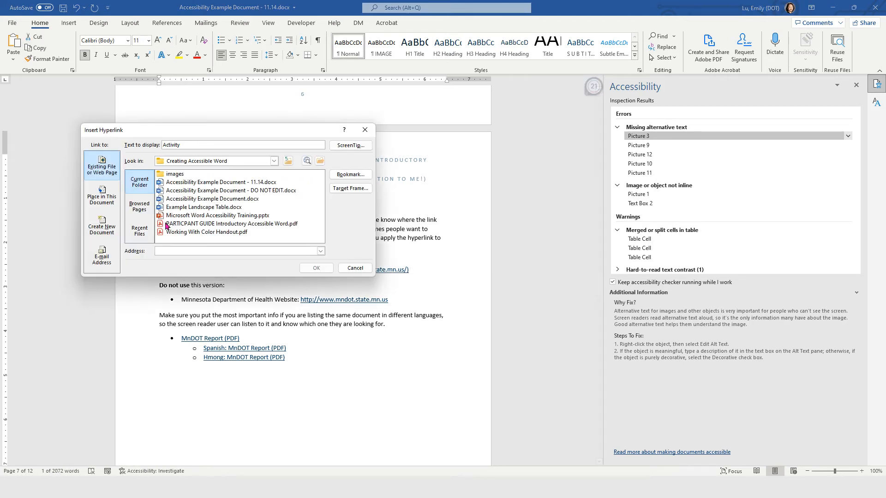
click(355, 268)
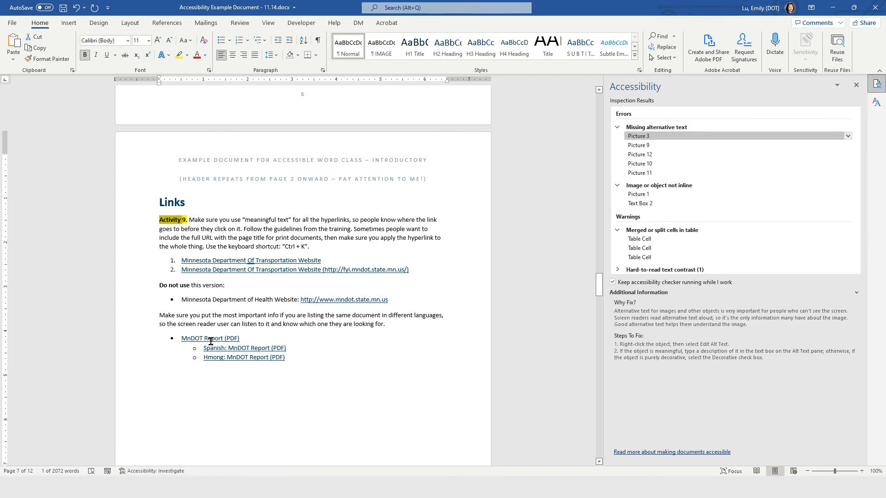
click(428, 387)
Examine the Links section's hyperlink examples, including the MnDOT Report (PDF) links for the same document in different languages.
scroll(350, 286, down, 2)
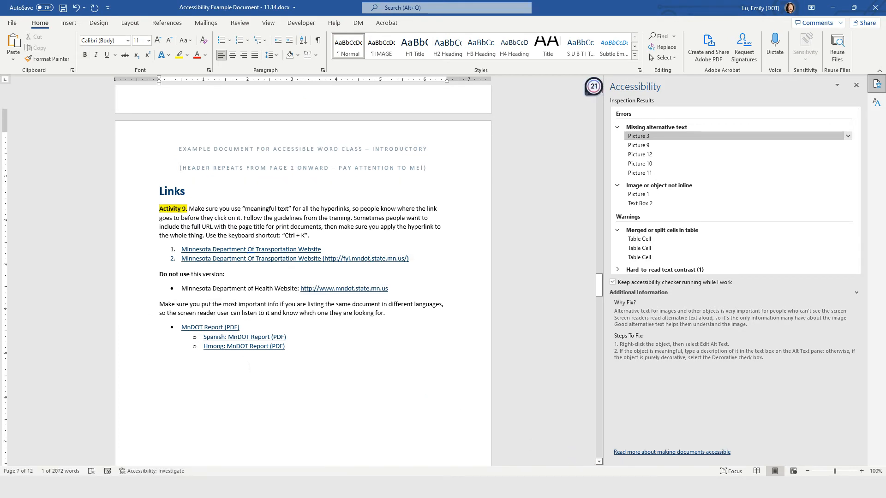
scroll(337, 261, down, 6)
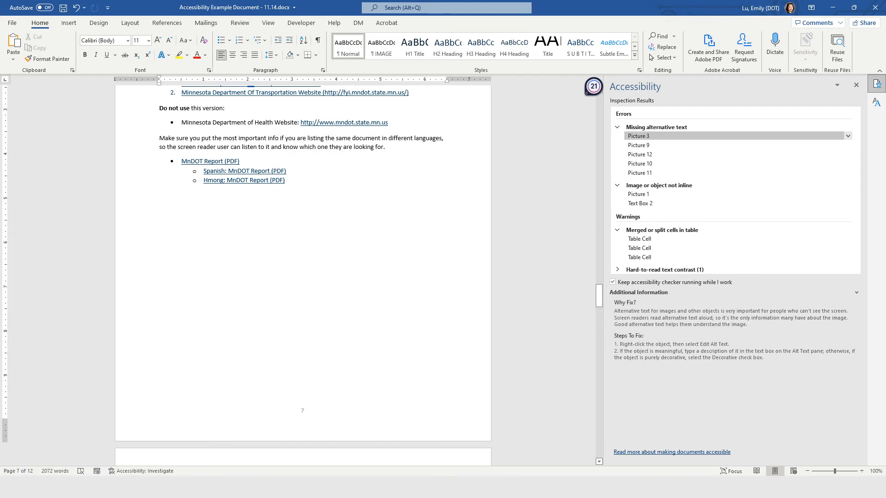
scroll(302, 272, down, 10)
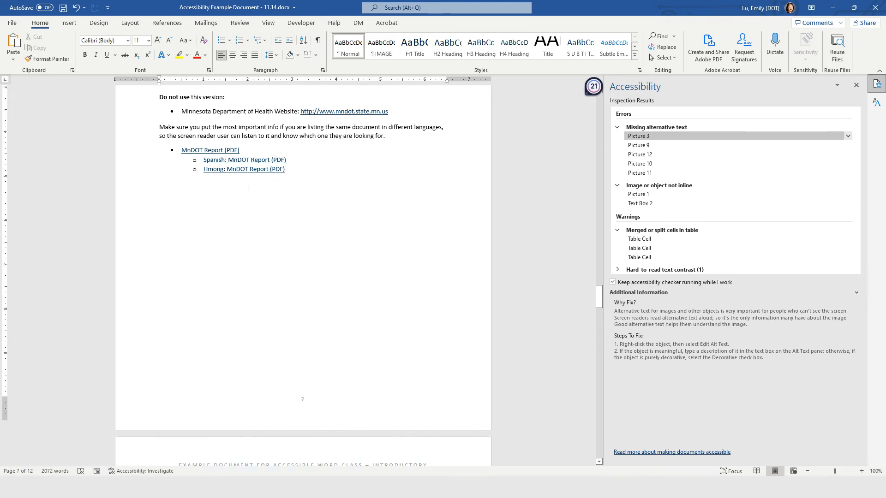
scroll(303, 272, up, 9)
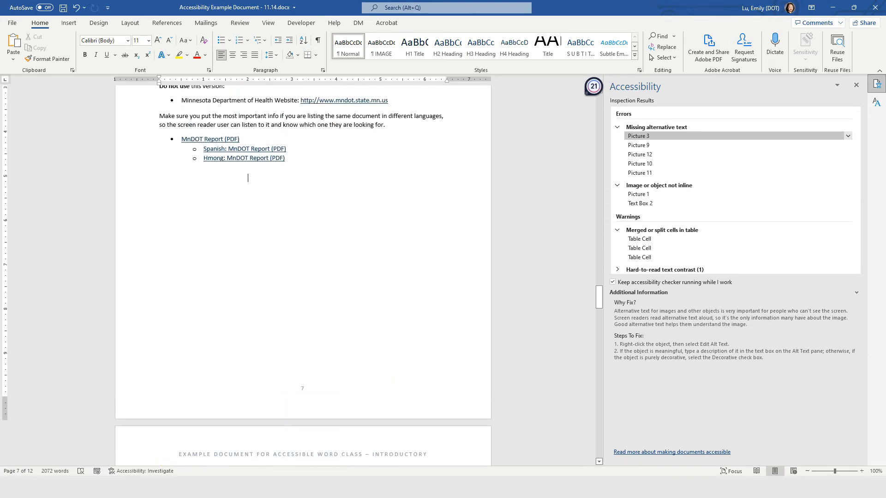
scroll(302, 273, up, 3)
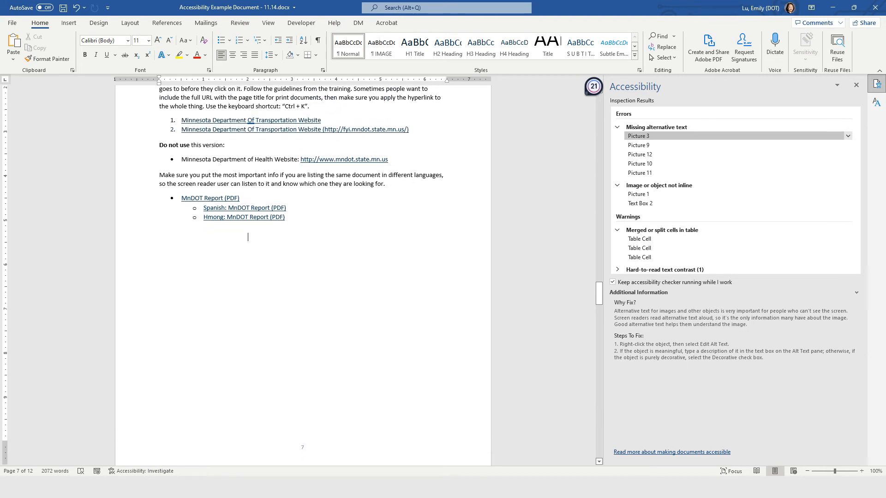
scroll(303, 272, down, 6)
scroll(311, 243, down, 5)
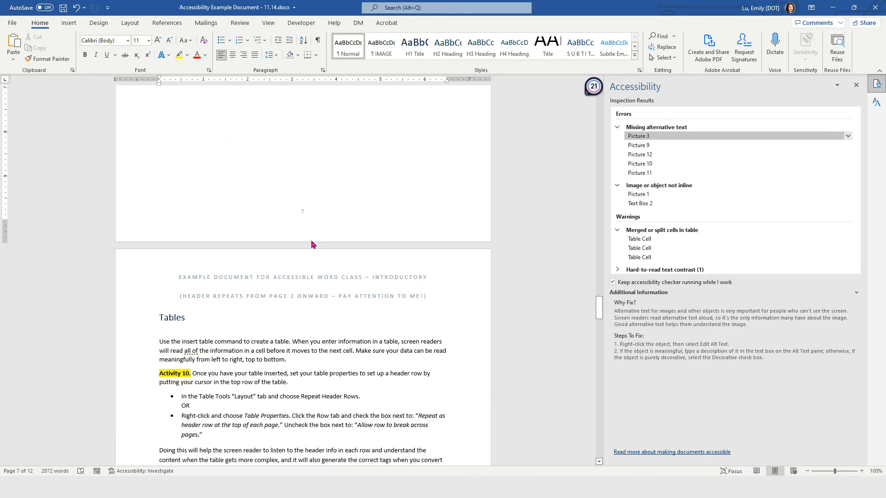
scroll(312, 245, up, 7)
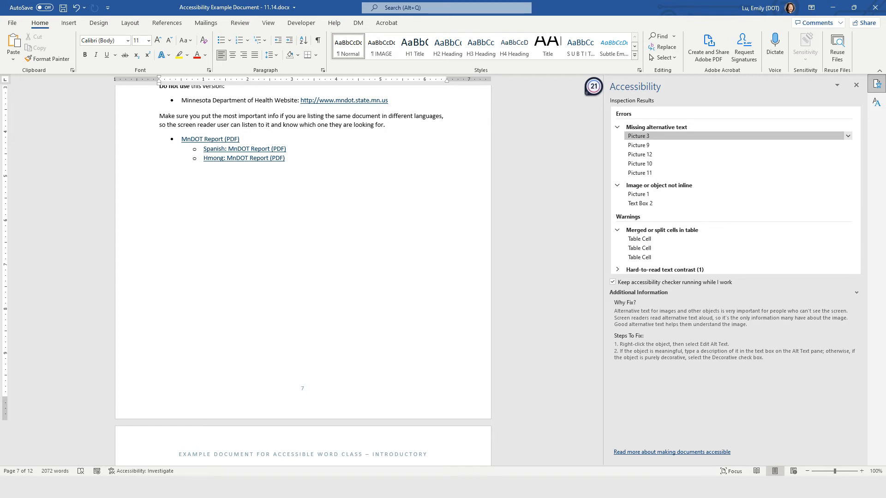
scroll(248, 177, up, 5)
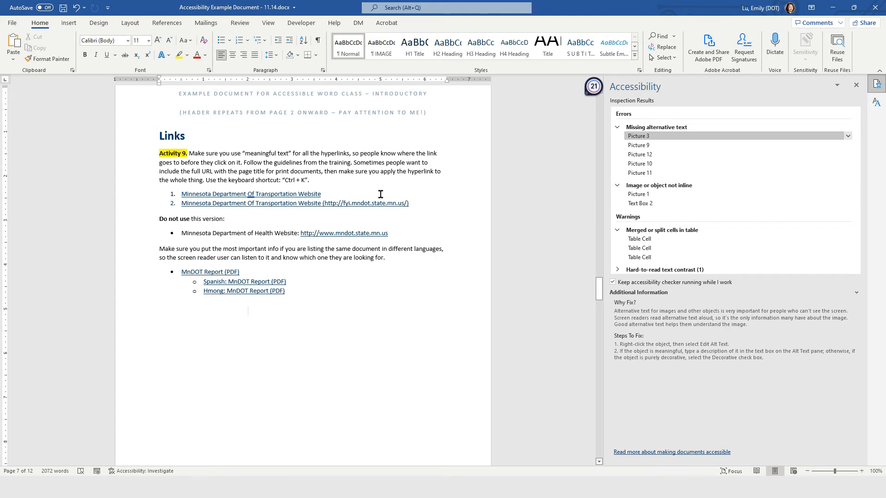
mouse_move(393, 203)
click(434, 281)
Go to the Tables section on page 8 and read Activities 10 to 12 together with Table 1.
scroll(434, 280, down, 8)
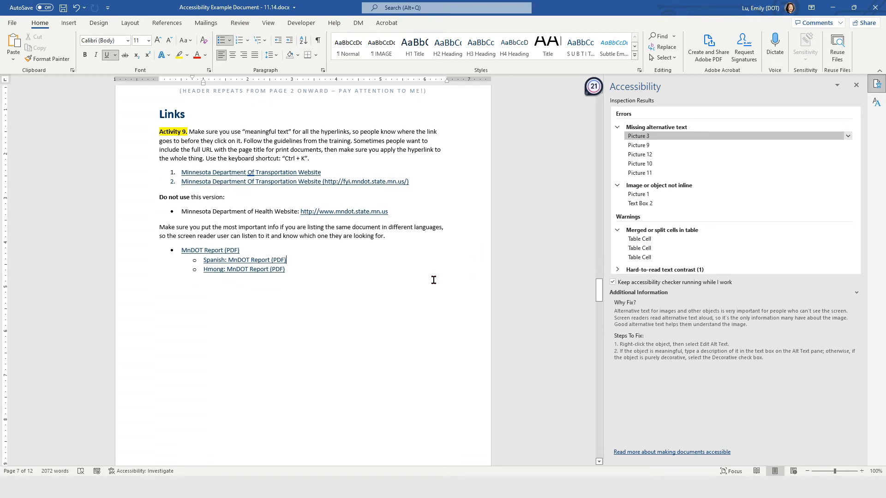
scroll(433, 280, down, 10)
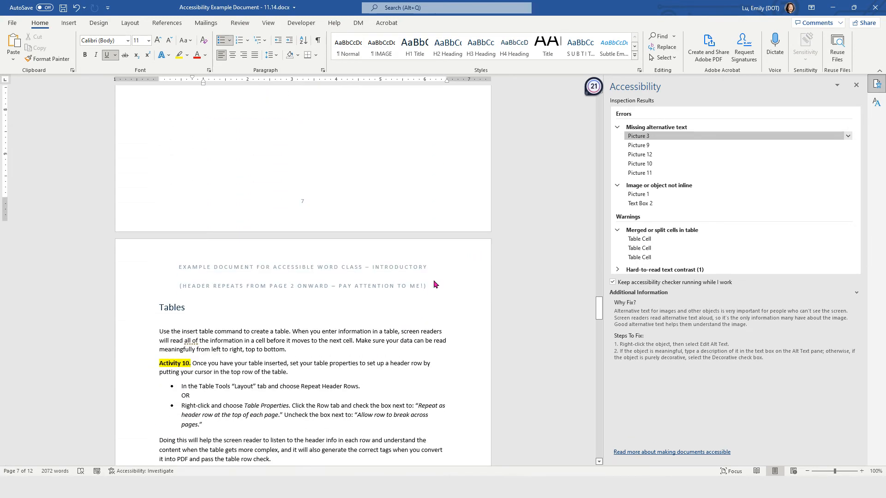
click(305, 202)
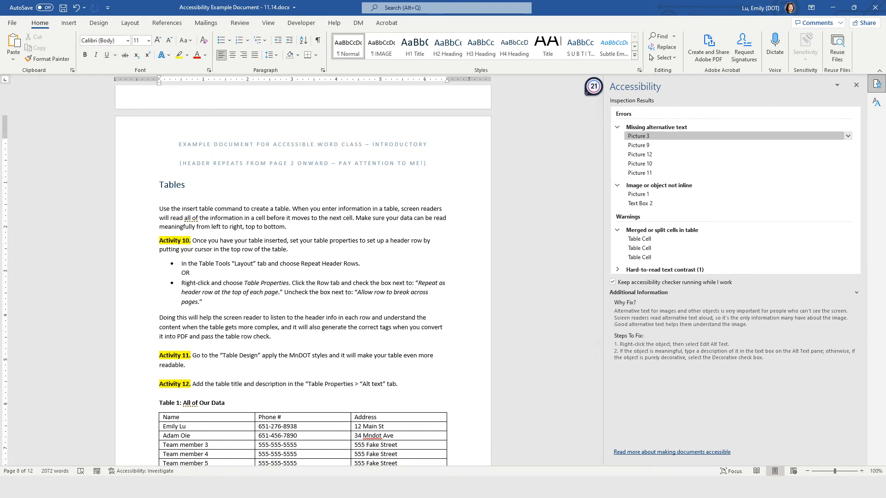
scroll(328, 324, down, 3)
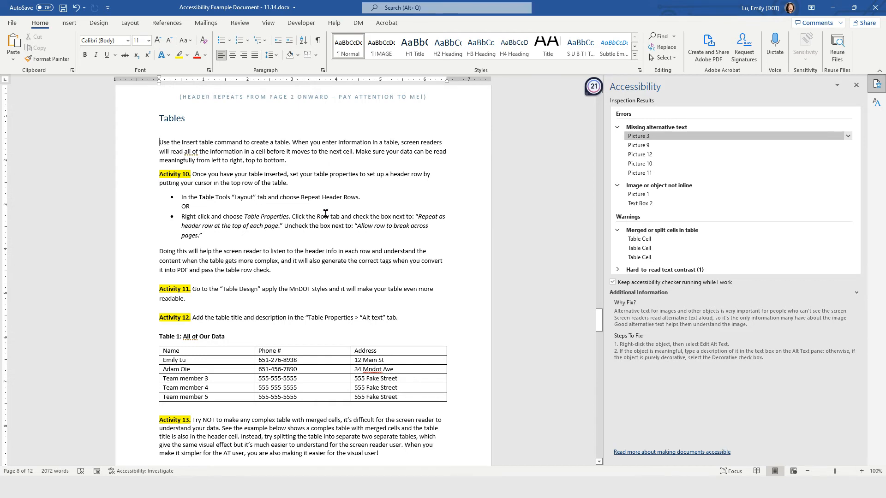
scroll(325, 223, down, 3)
scroll(326, 223, up, 5)
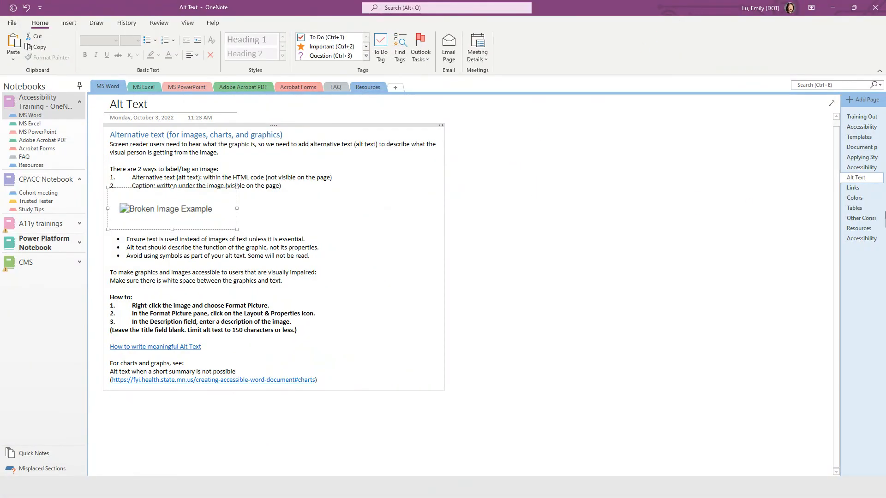
Switch to OneNote, examine the layout table example and data table rules on the Tables page, and return to the Word document.
click(855, 208)
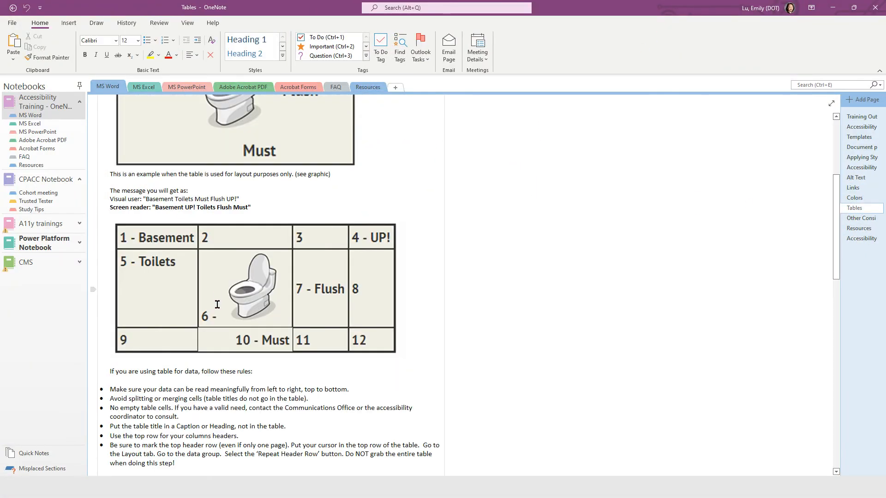
scroll(217, 304, up, 5)
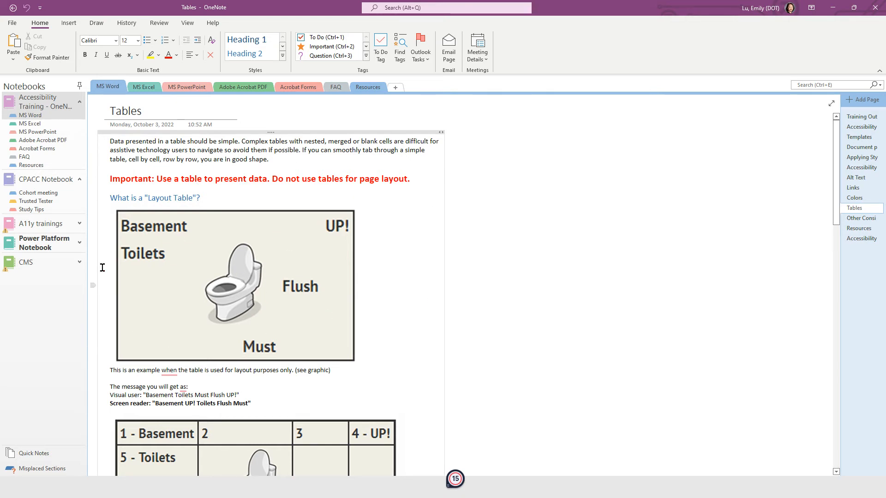
scroll(293, 268, down, 1)
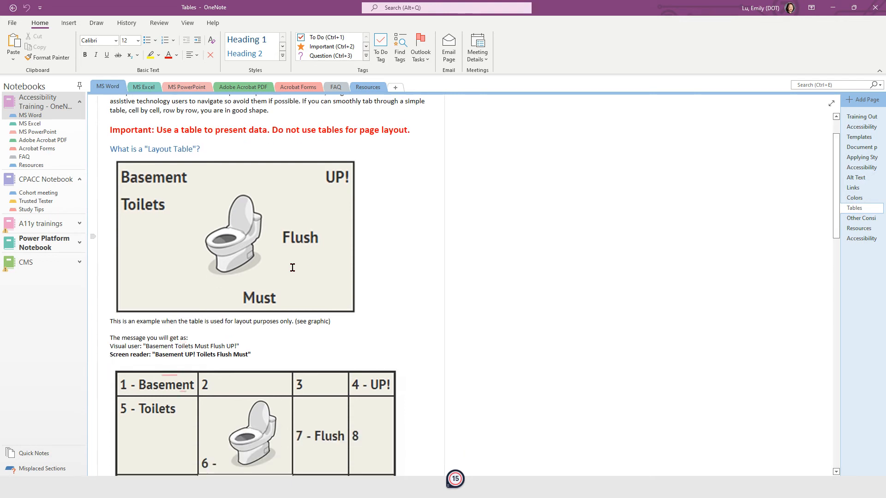
scroll(293, 268, down, 2)
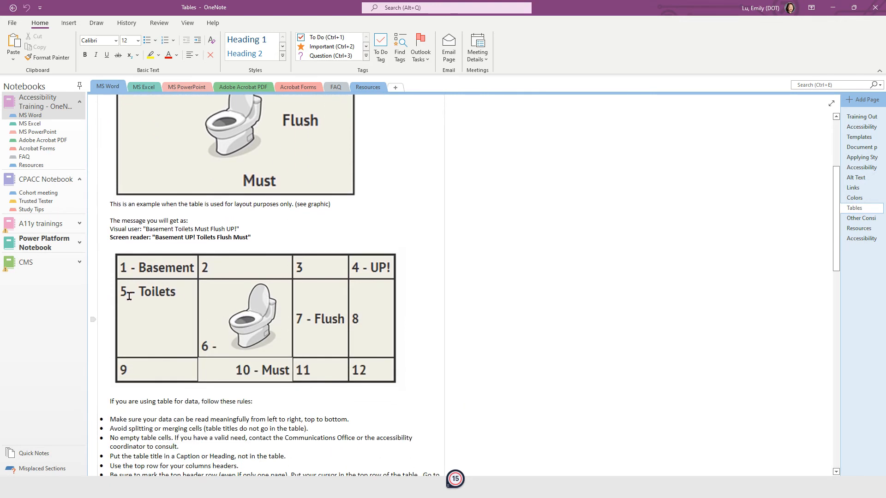
scroll(155, 273, up, 3)
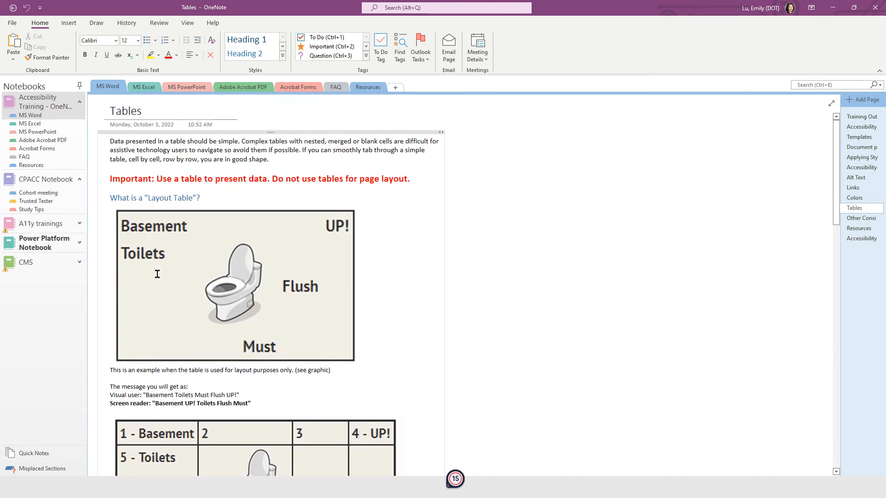
scroll(152, 300, down, 2)
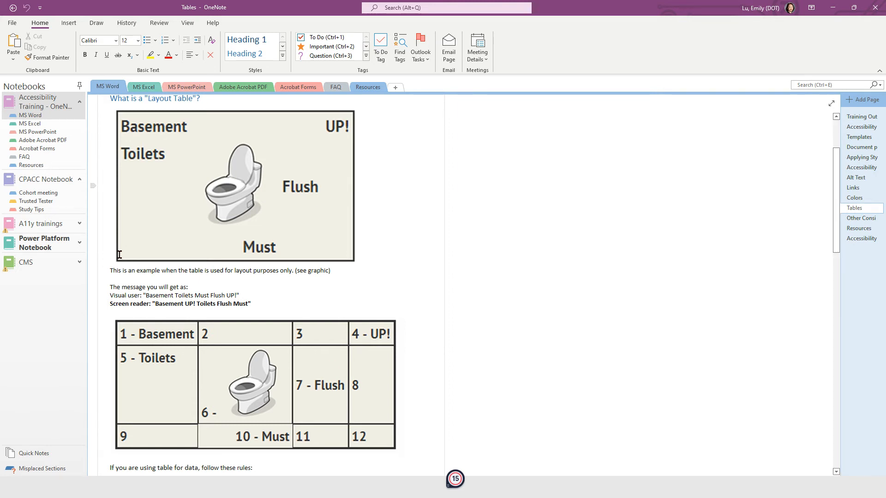
scroll(238, 267, up, 3)
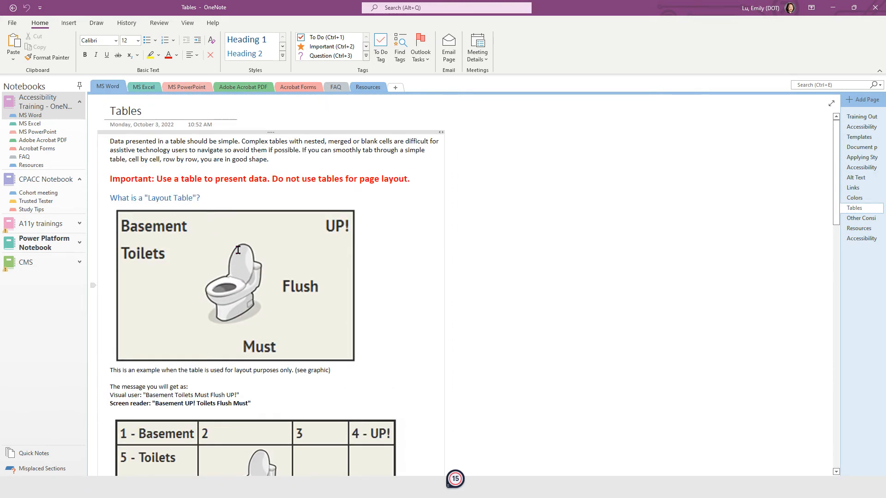
scroll(238, 277, down, 2)
scroll(237, 267, up, 2)
scroll(236, 265, down, 10)
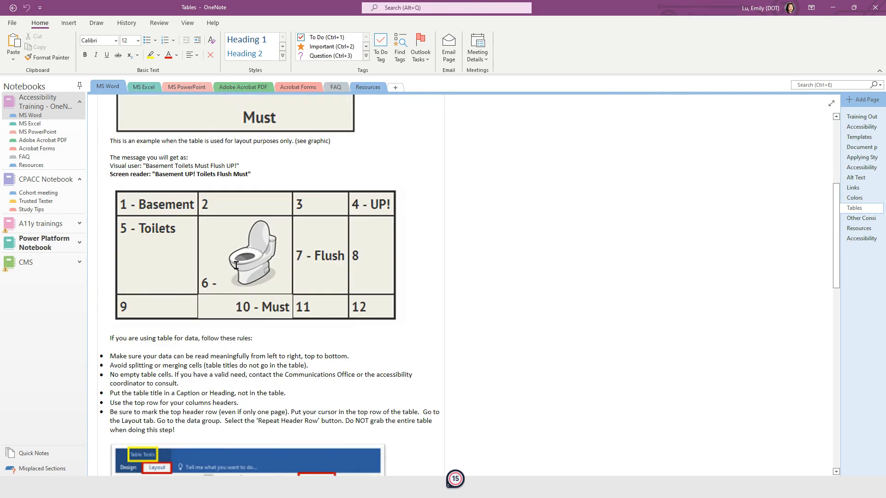
scroll(237, 266, down, 8)
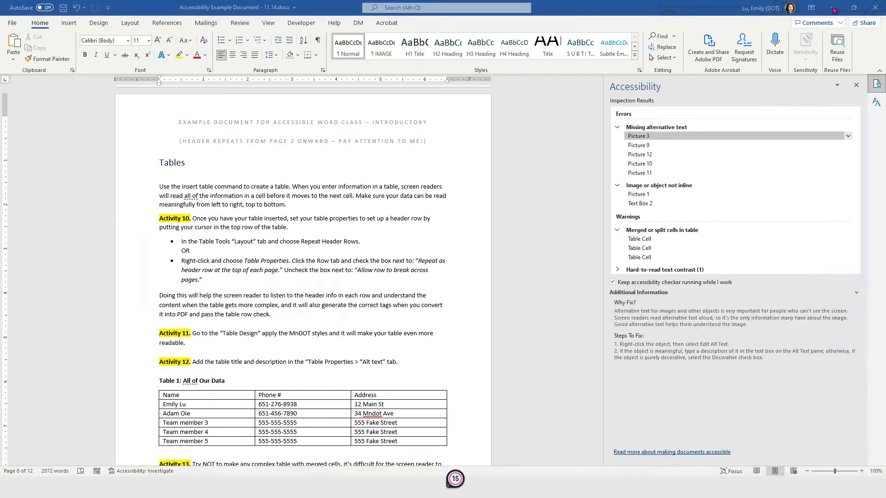
click(833, 7)
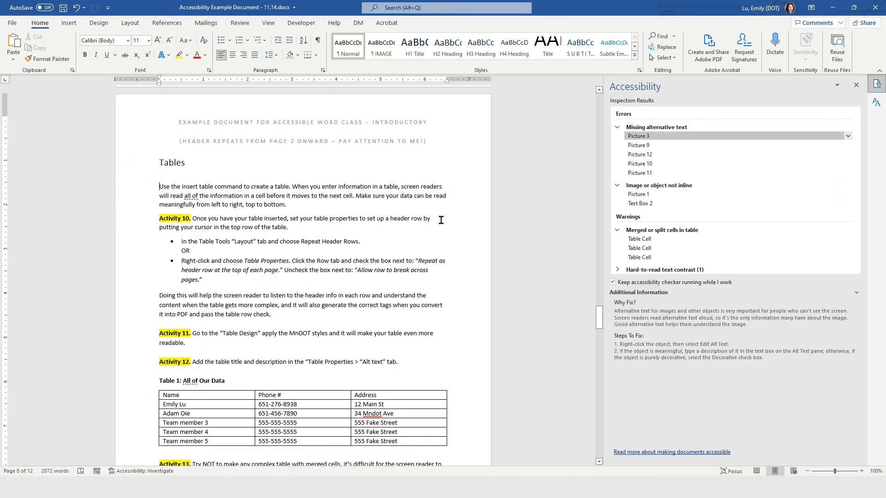
Review the Activities 10 to 12 instructions and compare the available table tools outside and inside Table 1, ending in its "Name" header cell.
click(355, 210)
scroll(264, 268, down, 2)
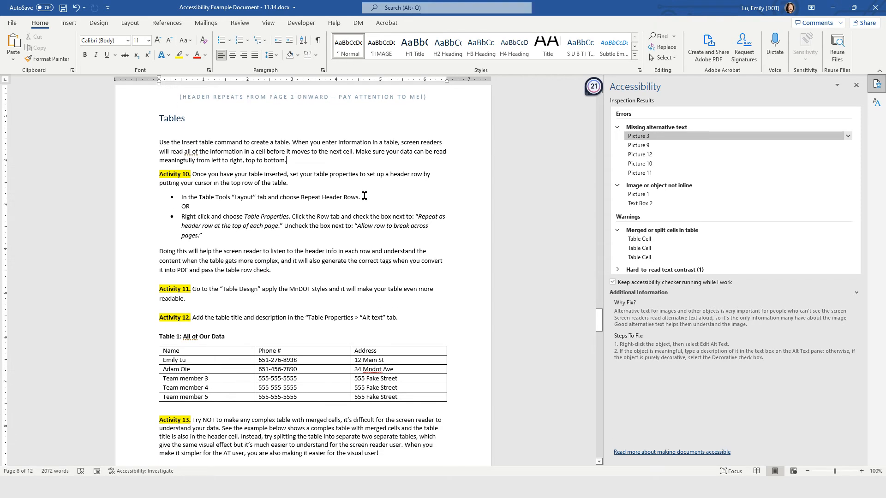
scroll(329, 213, down, 2)
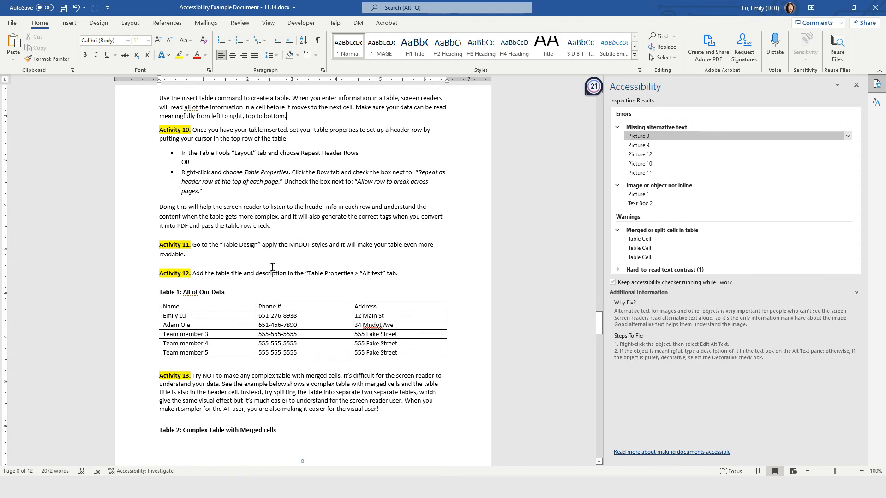
click(215, 295)
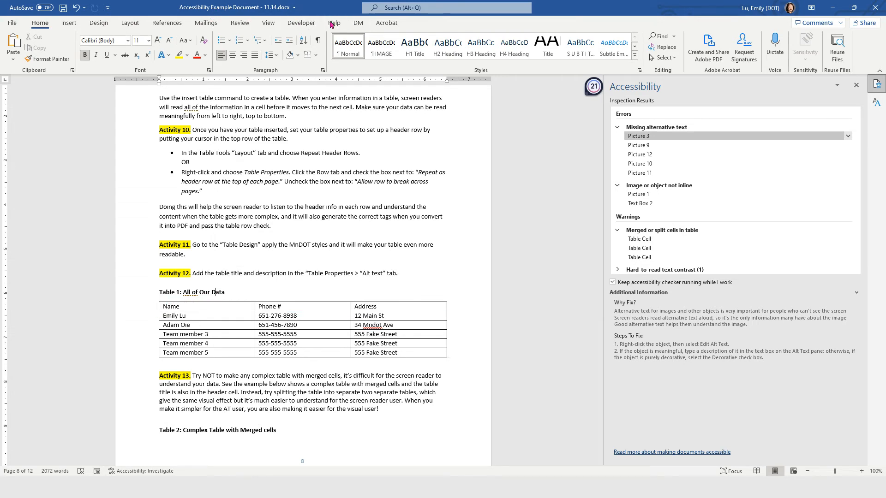
click(123, 24)
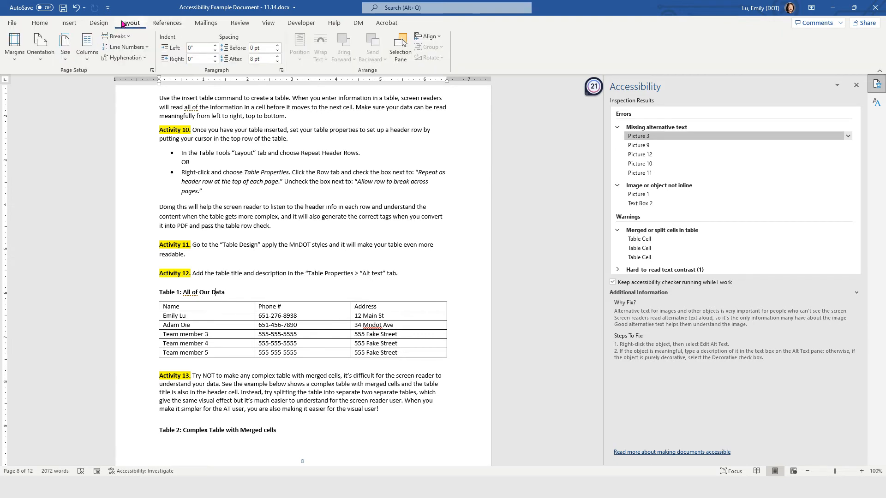
click(230, 308)
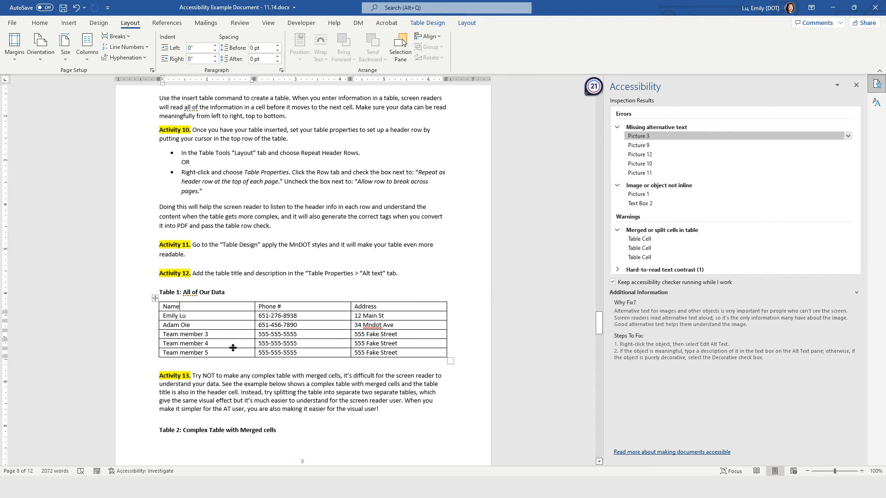
Set Table 1's first row to repeat as header row at the top of each page and disallow it from breaking across pages.
right_click(233, 311)
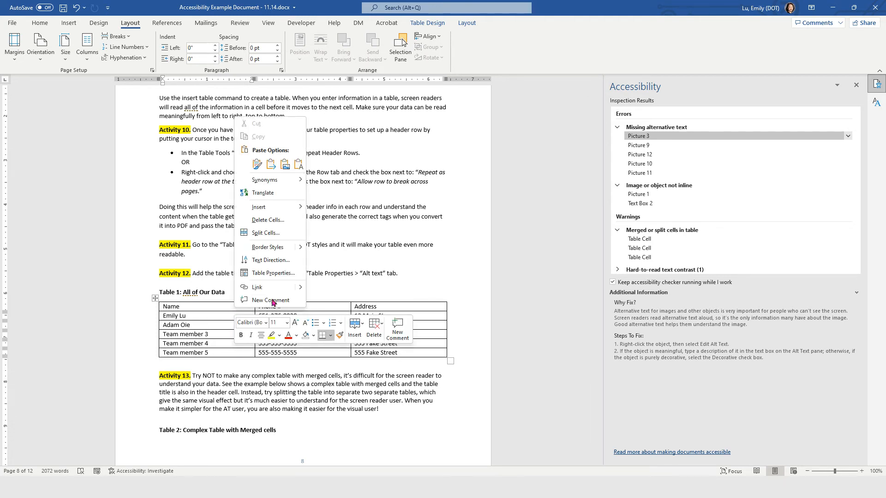
click(279, 274)
drag(705, 256, 572, 138)
click(504, 159)
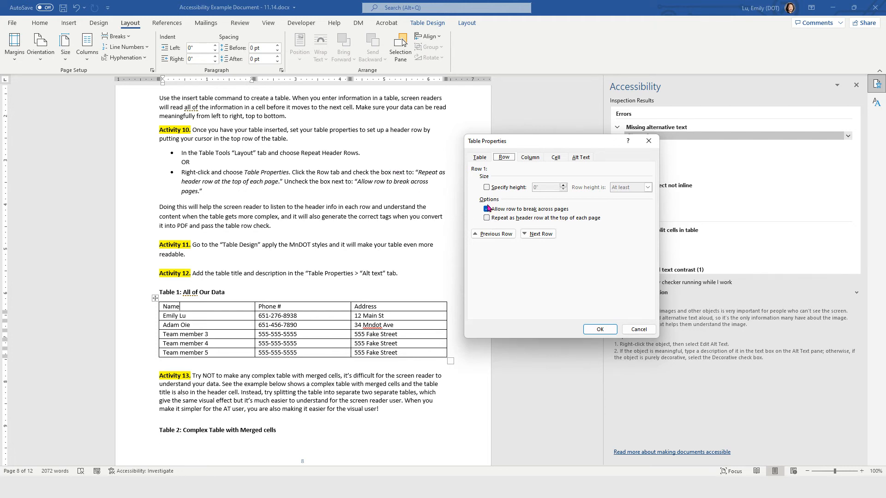
click(506, 221)
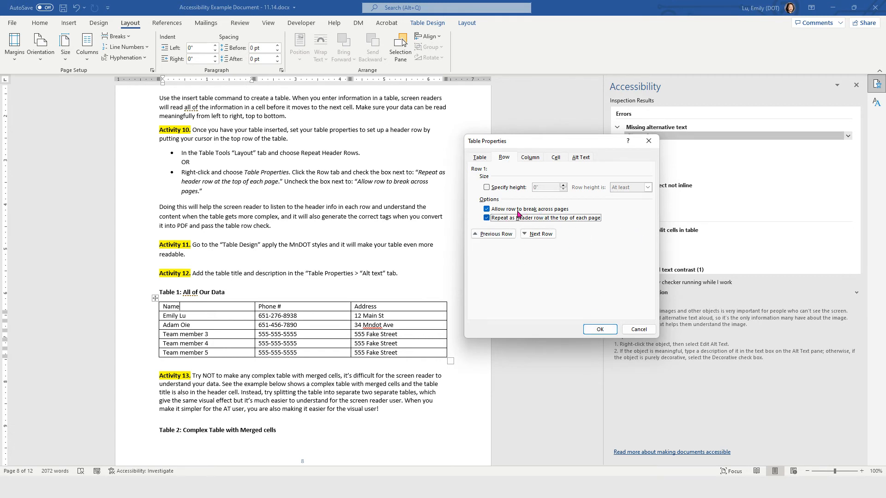
click(547, 212)
click(502, 212)
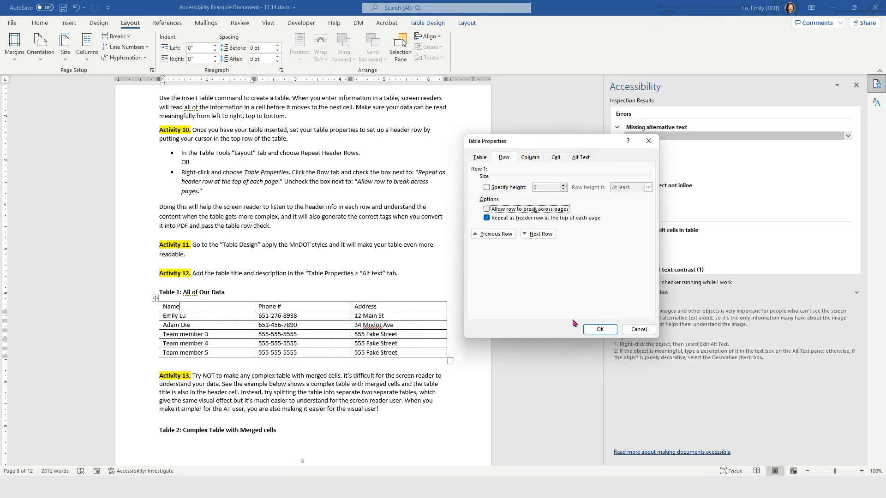
click(596, 330)
drag(601, 333, 601, 333)
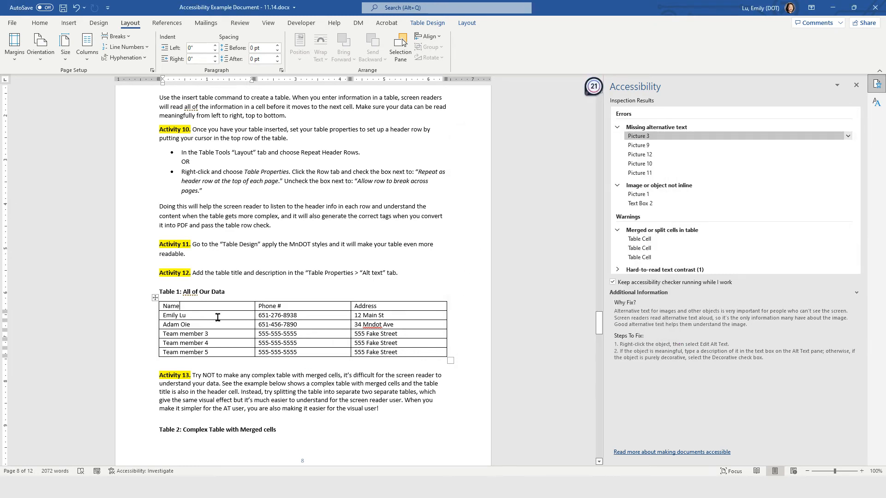
Examine how Table 1's data reads across a row by selecting its second data row, and clear the selection.
scroll(217, 317, down, 2)
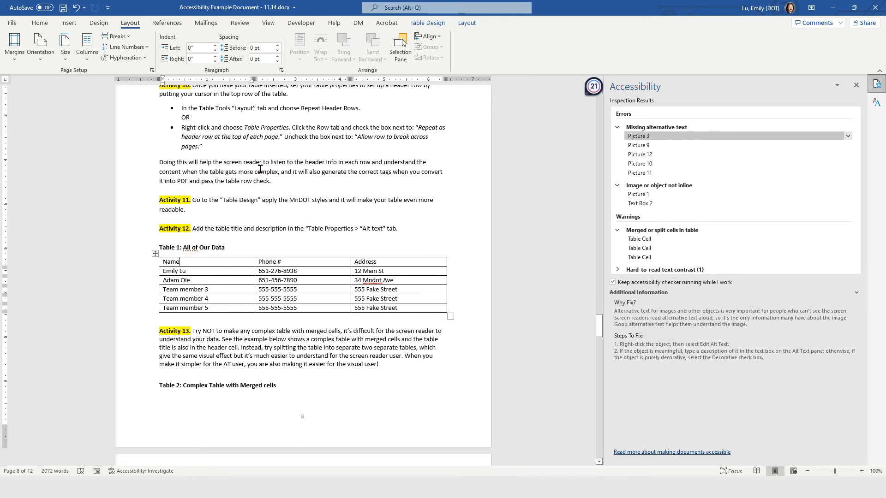
scroll(228, 244, up, 2)
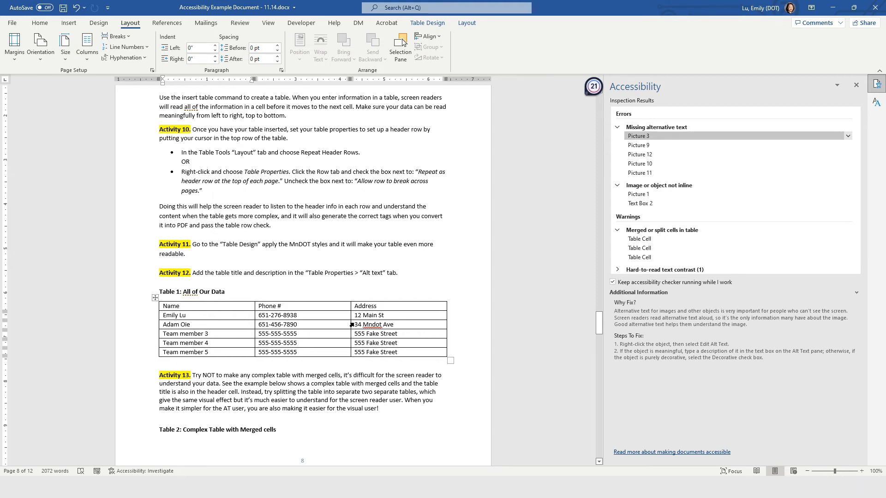
drag(429, 326, 225, 320)
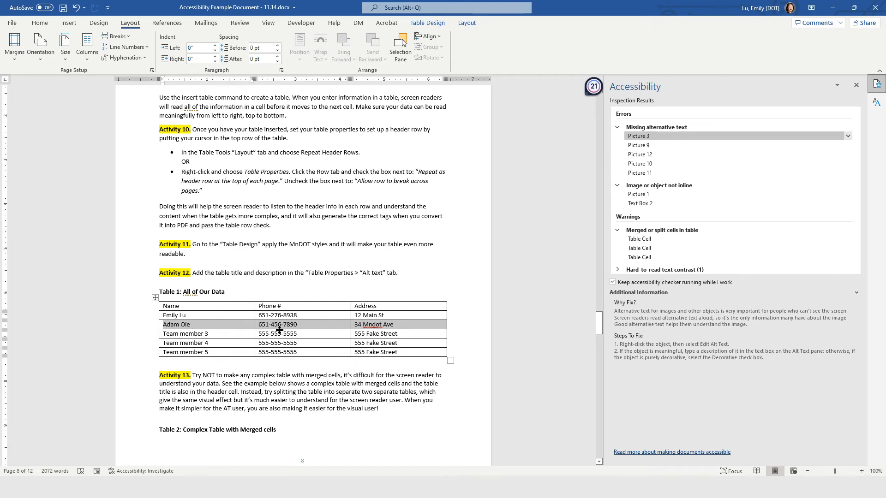
click(204, 339)
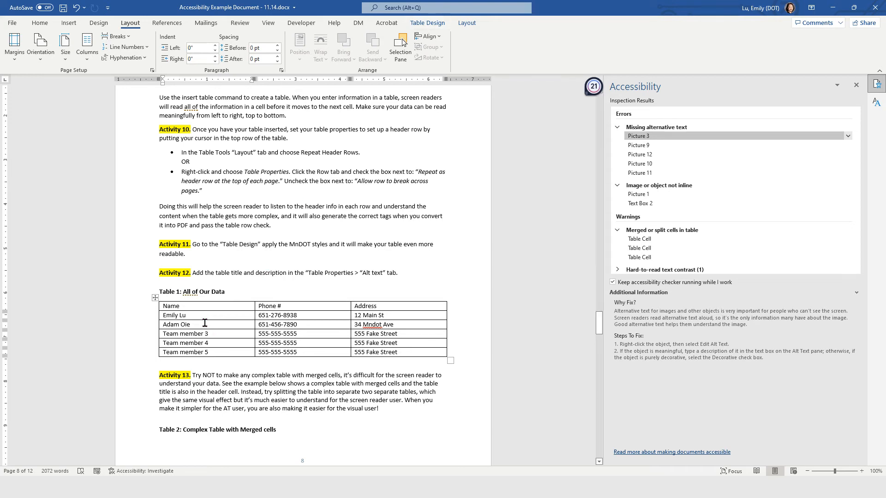
click(282, 260)
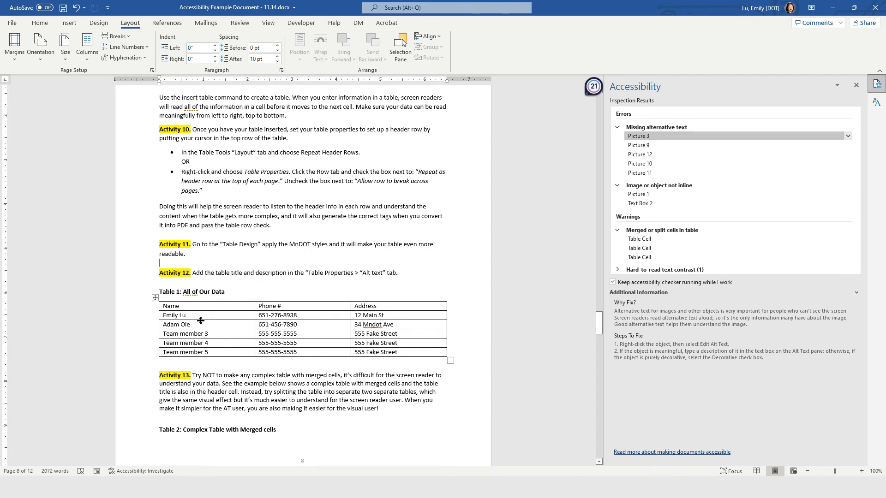
Apply the MDH_style table style to Table 1.
click(202, 306)
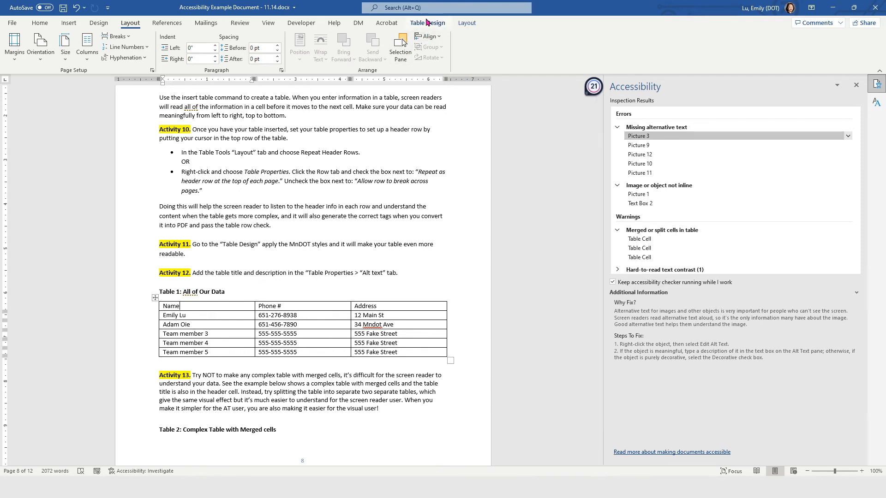
click(427, 23)
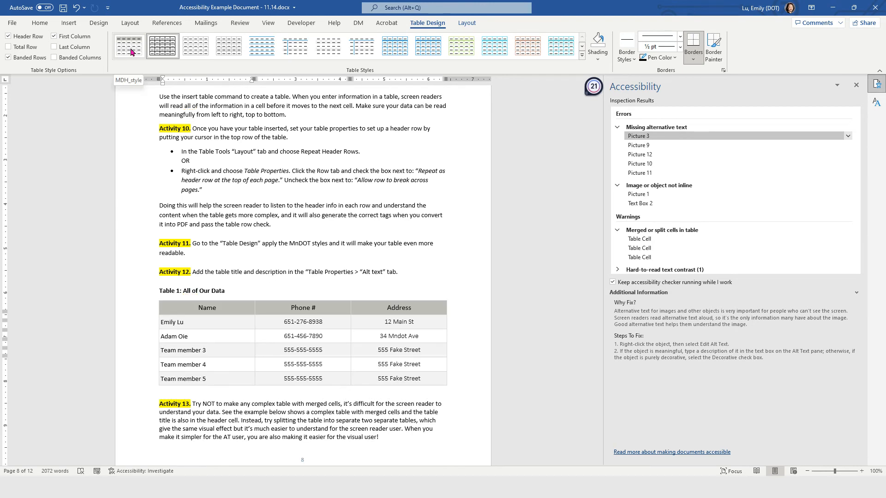
click(131, 52)
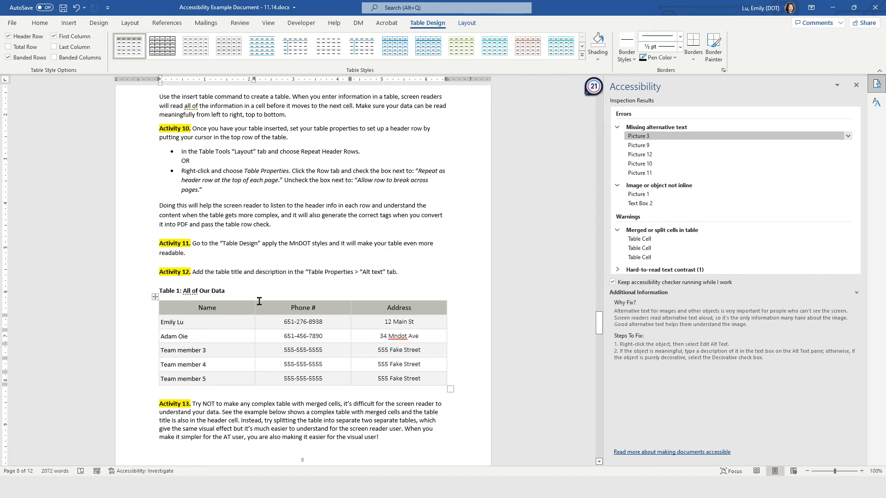
View Table 1's alt text title and description in Table Properties, cancelling without changes.
right_click(217, 318)
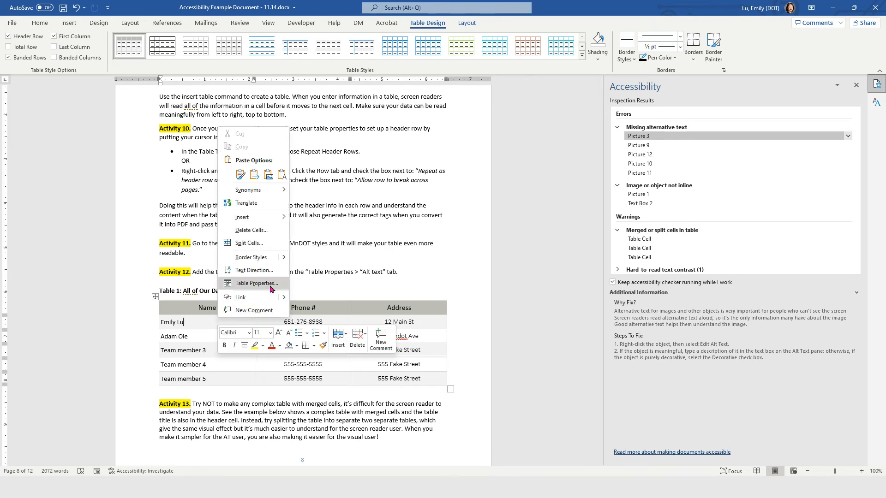
click(269, 283)
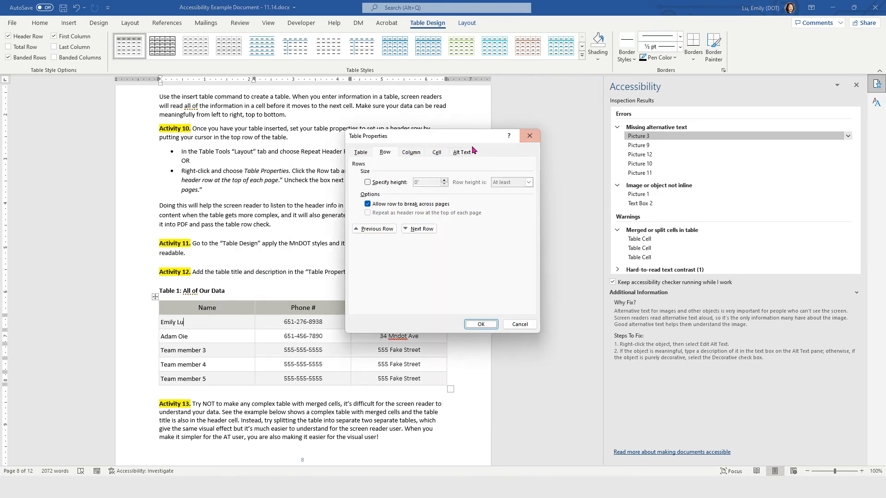
drag(474, 138, 523, 135)
click(521, 150)
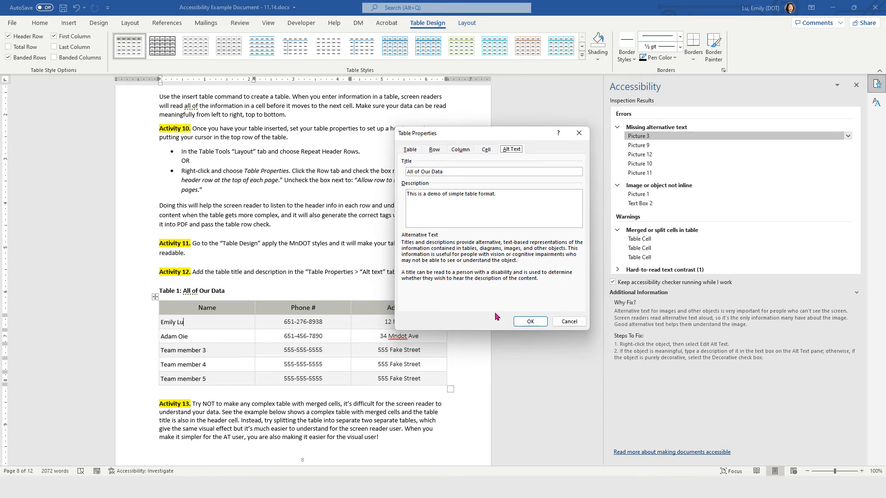
click(569, 321)
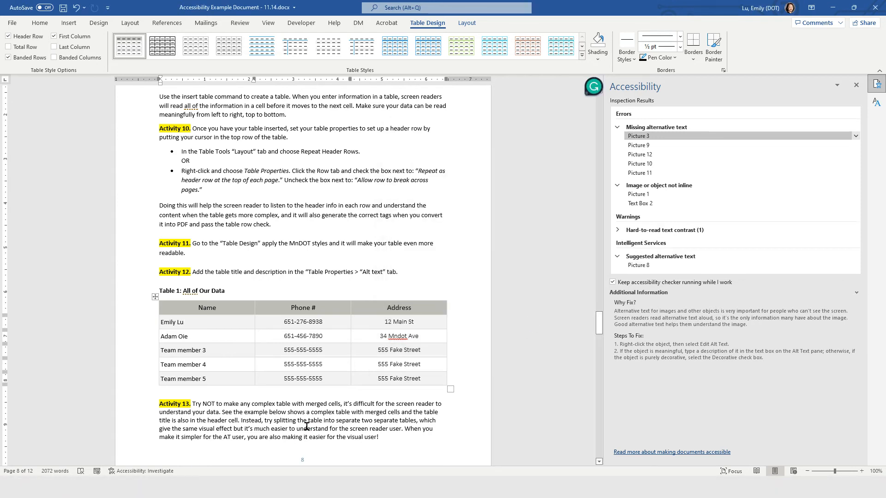
Read Activity 13 about avoiding merged cells and go to Table 2 and its simplified example on page 9.
scroll(307, 427, down, 3)
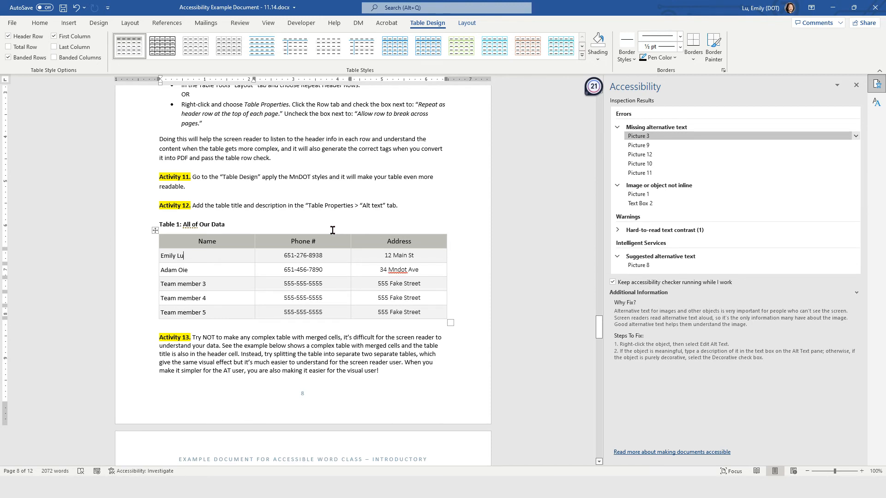
scroll(333, 230, down, 7)
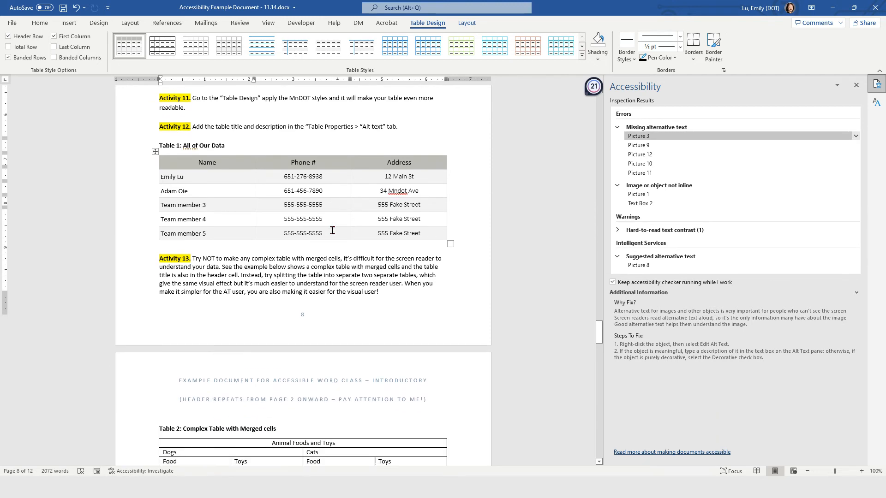
scroll(335, 234, down, 2)
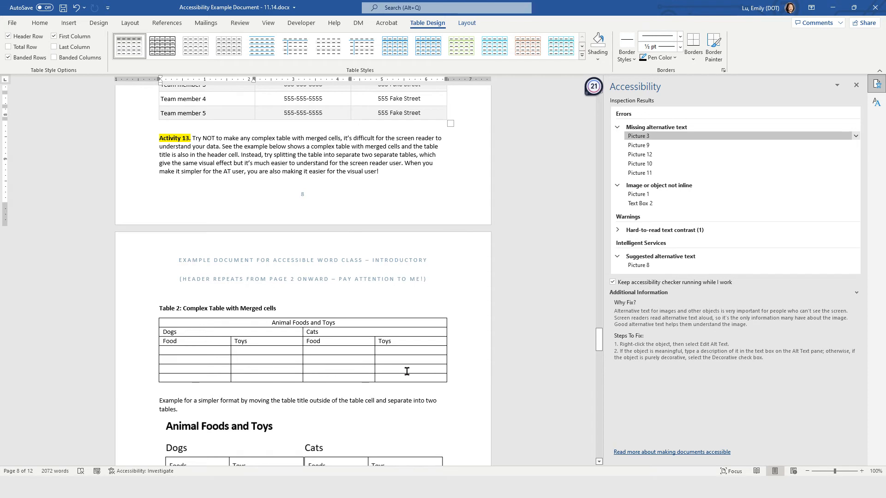
scroll(407, 371, up, 1)
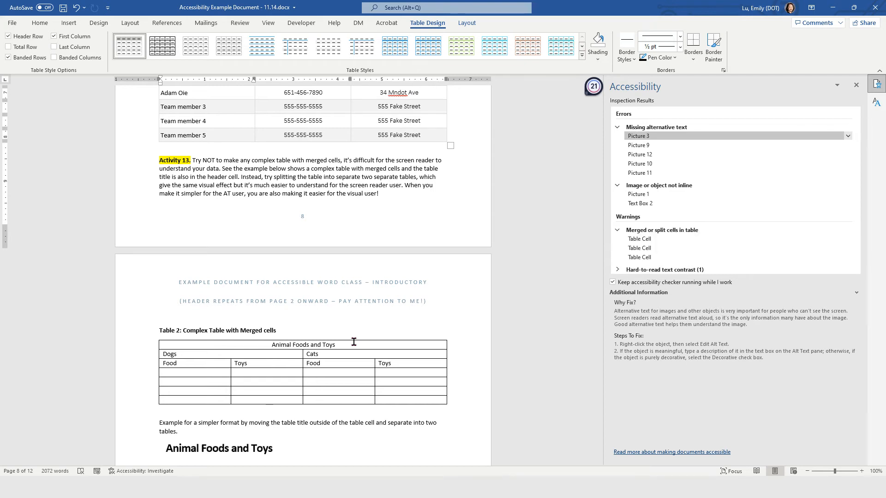
scroll(354, 341, down, 2)
scroll(346, 326, down, 2)
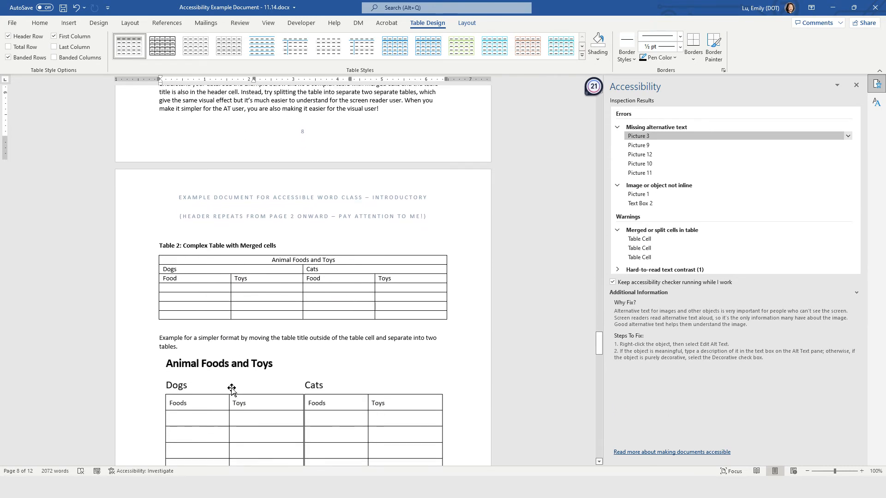
scroll(232, 389, down, 4)
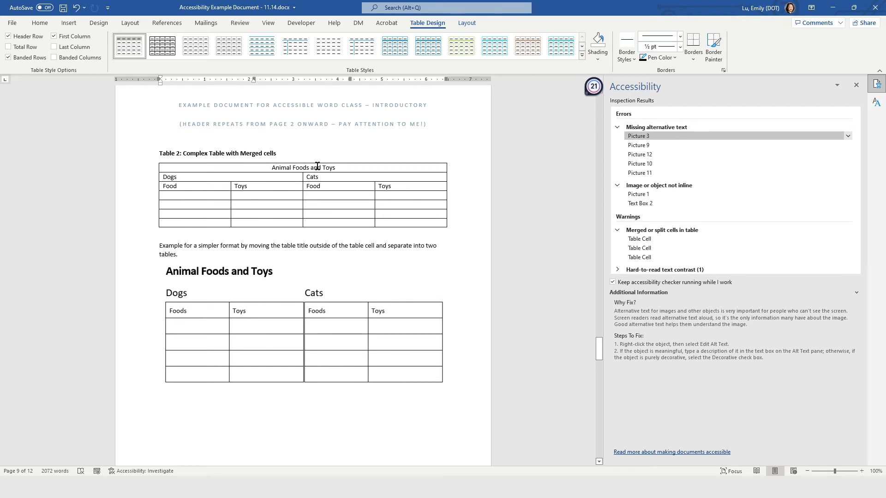
Compare Table 2's merged "Animal Foods and Toys" title cell with the simpler example of separate Dogs and Cats tables.
click(338, 167)
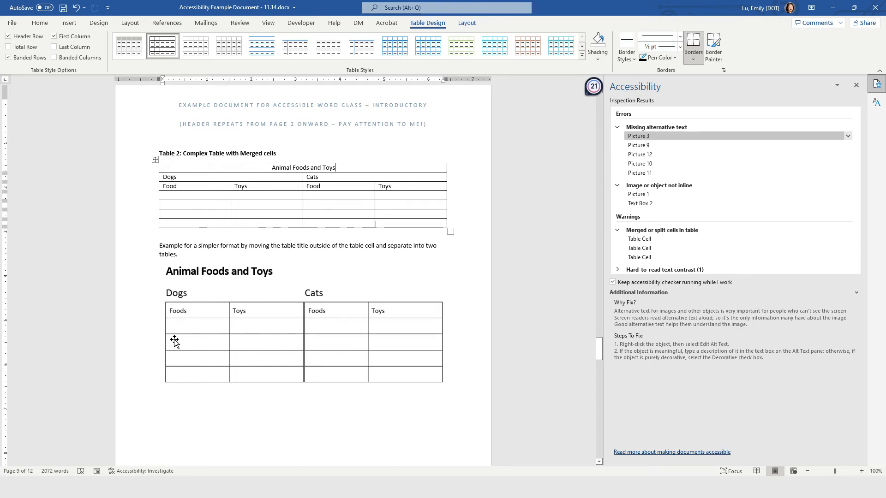
scroll(442, 369, down, 1)
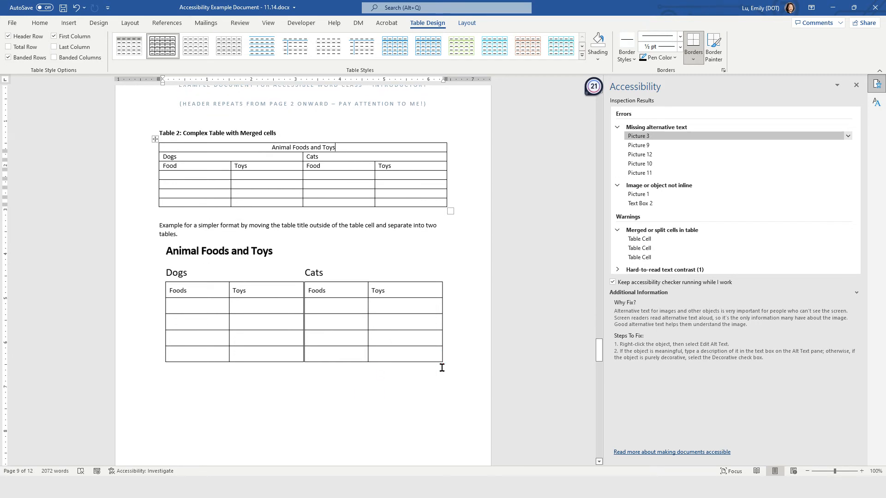
scroll(442, 368, down, 1)
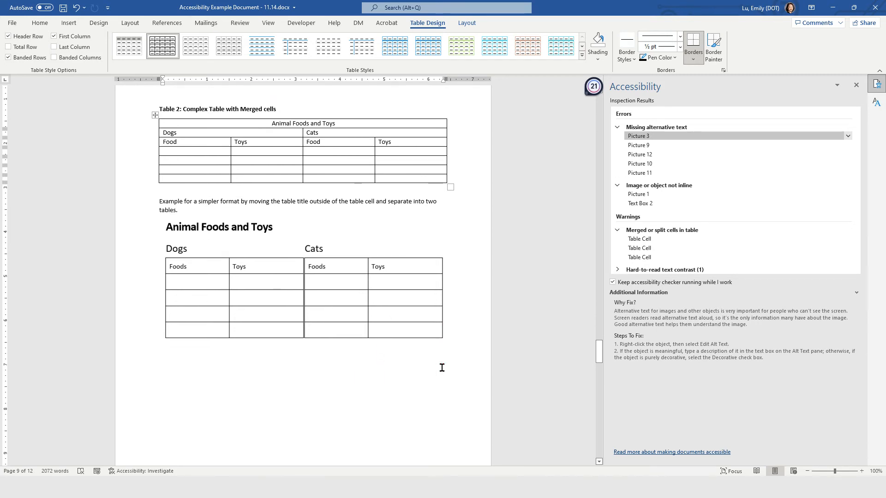
scroll(442, 367, up, 6)
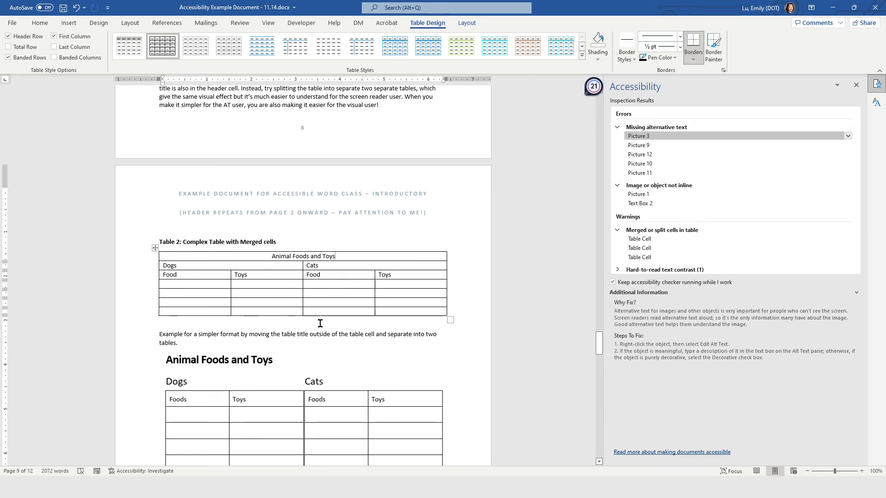
scroll(321, 324, down, 1)
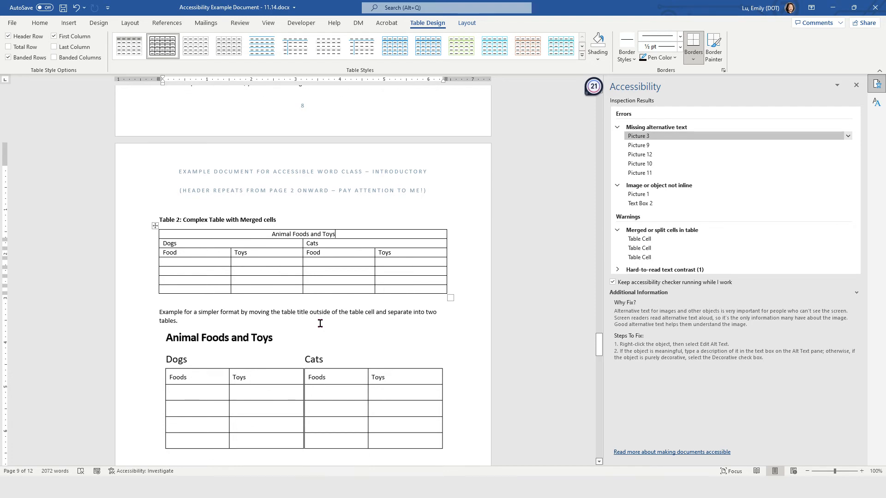
scroll(322, 323, down, 1)
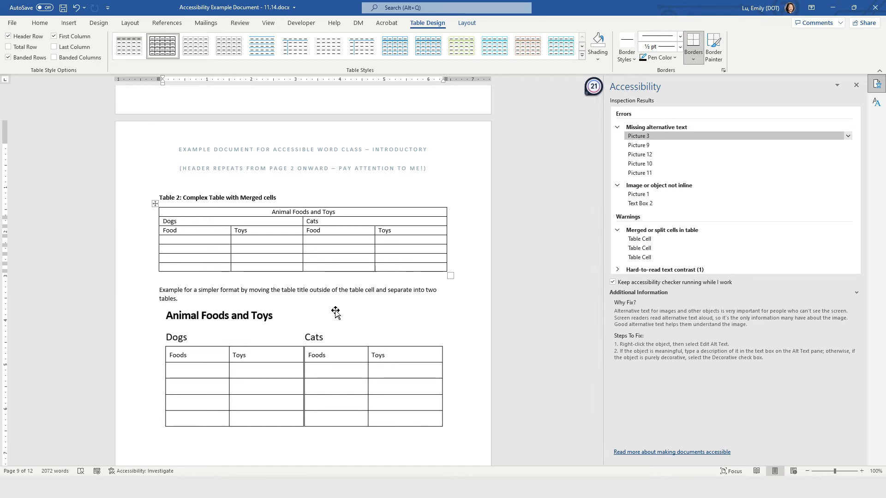
scroll(335, 313, down, 8)
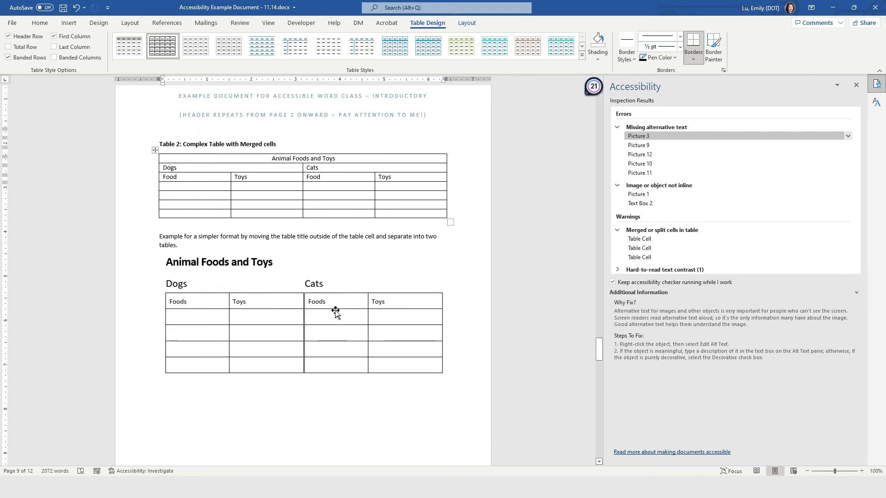
scroll(335, 310, up, 4)
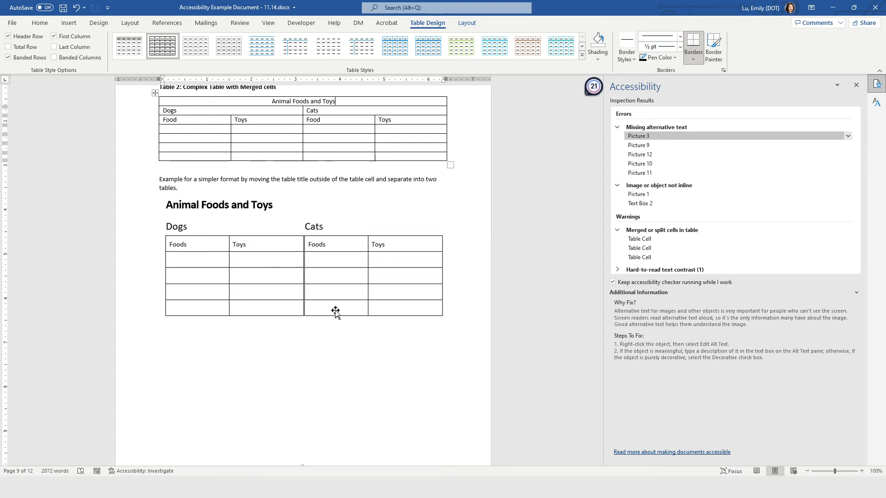
Go to the section "Text Boxes: Do Not Use Them in Word" and read Activities 14 and 15.
scroll(336, 312, down, 8)
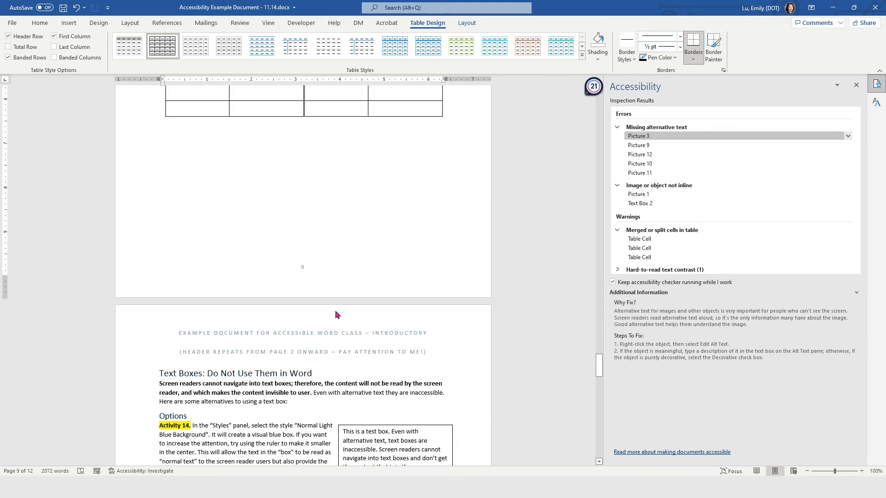
scroll(336, 315, down, 3)
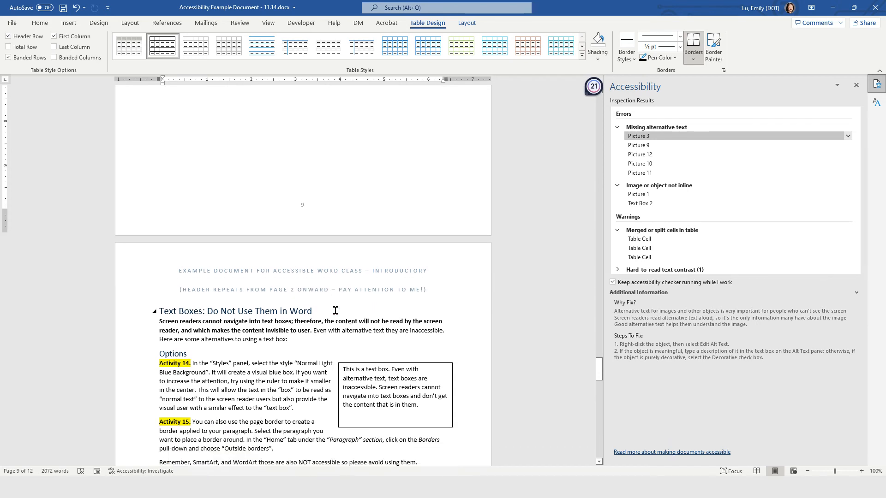
scroll(335, 311, down, 1)
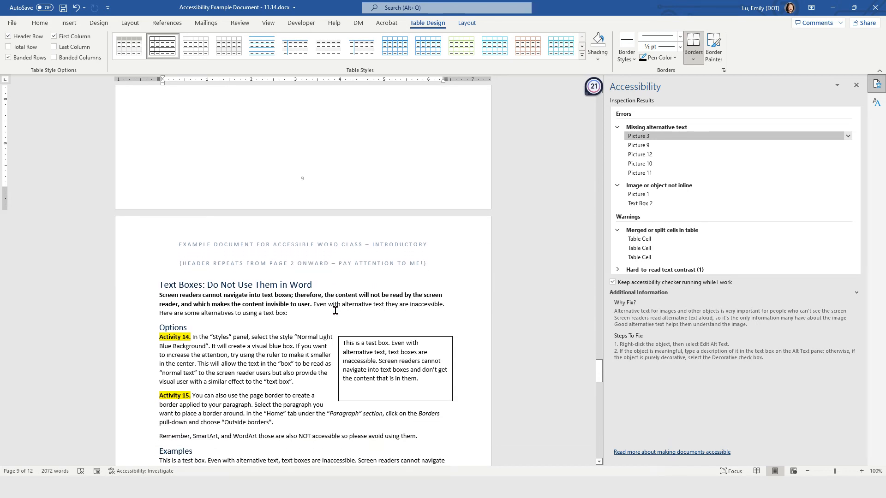
Correct the word "test" to "text" in the first sentence of the text box beside the Options section.
scroll(335, 311, down, 3)
click(277, 185)
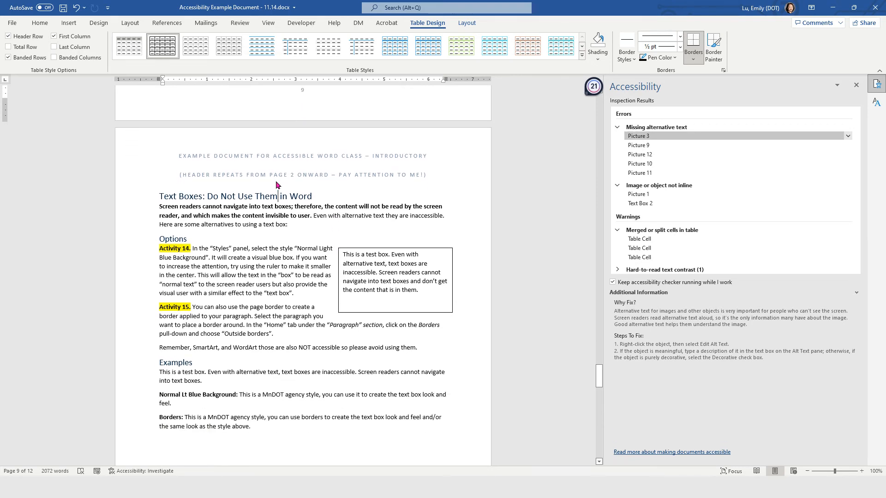
click(286, 215)
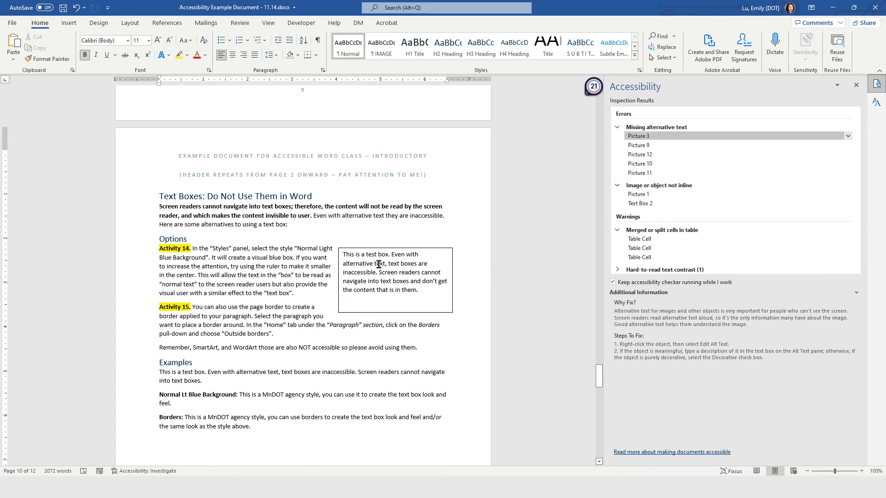
click(379, 263)
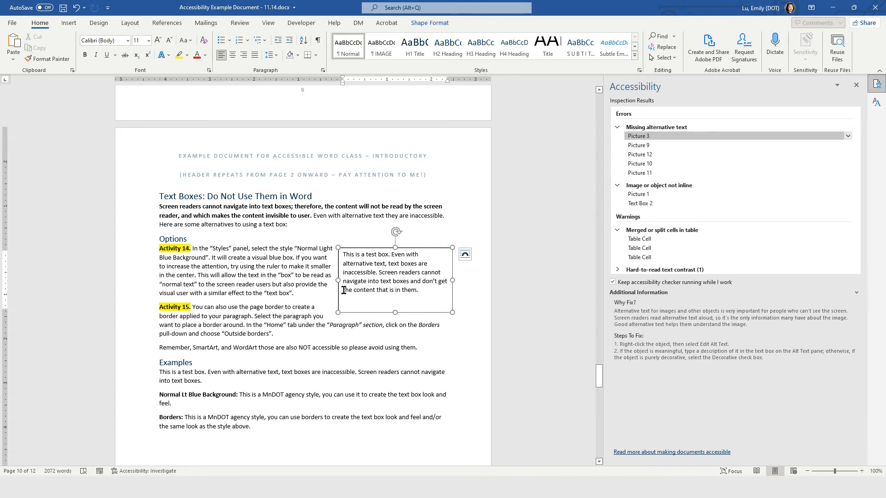
click(375, 255)
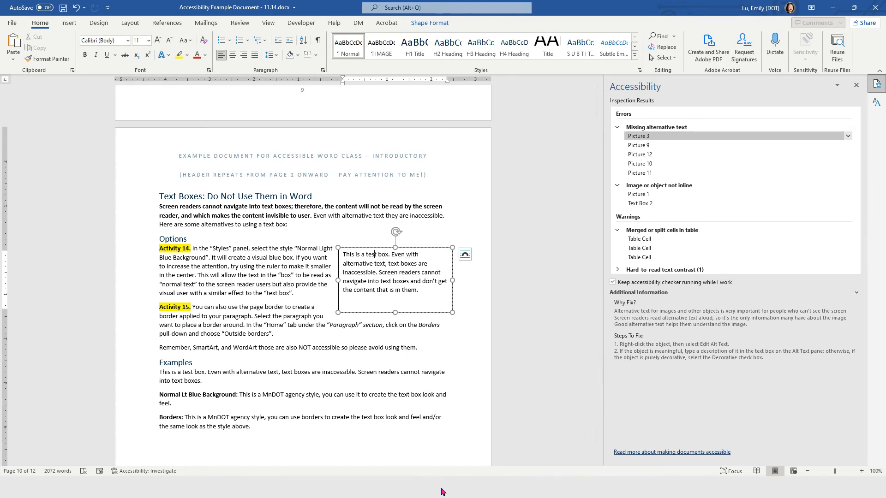
key(BackSpace)
text(x)
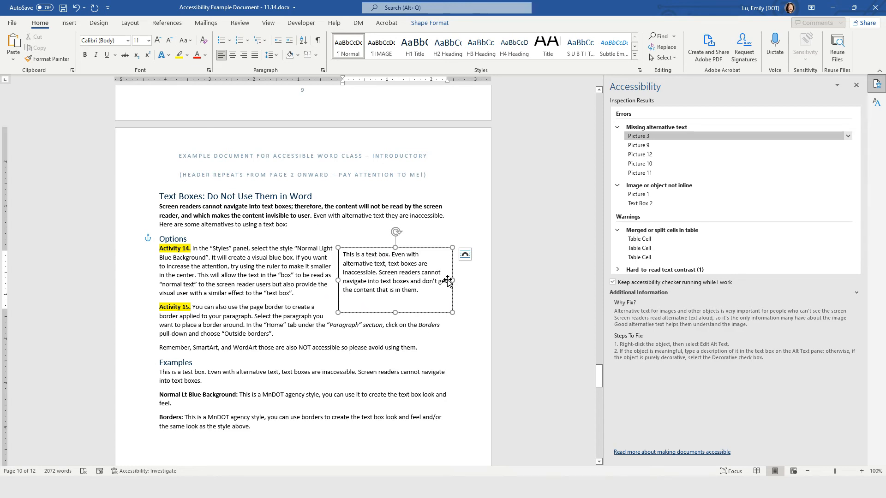
click(294, 225)
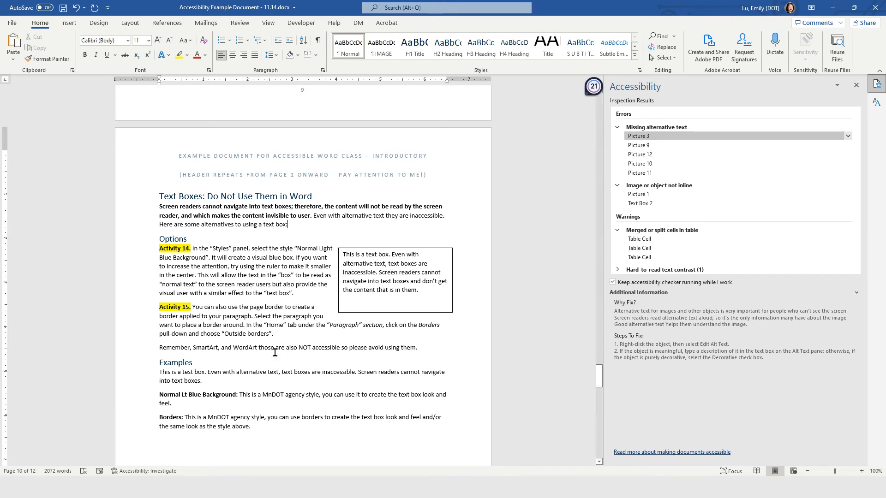
Apply the Normal Lt Blue Background style to the "This is a test box" paragraph under the Examples heading.
scroll(367, 376, down, 1)
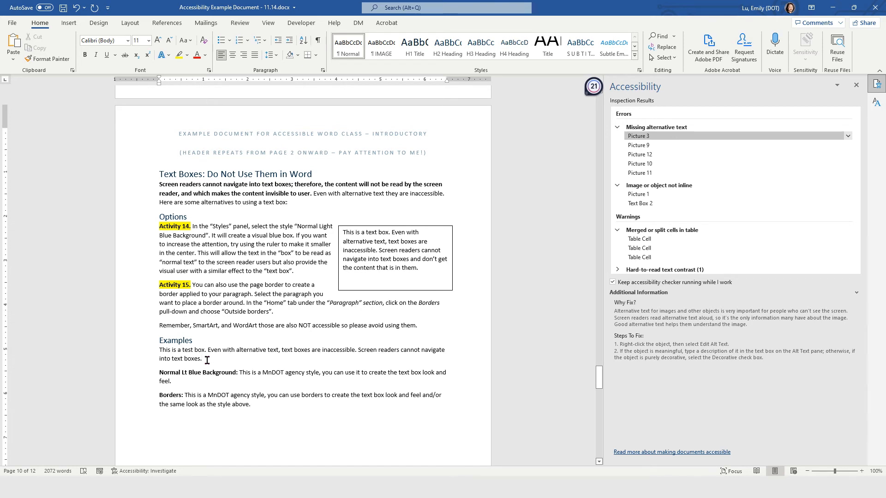
drag(210, 360, 157, 352)
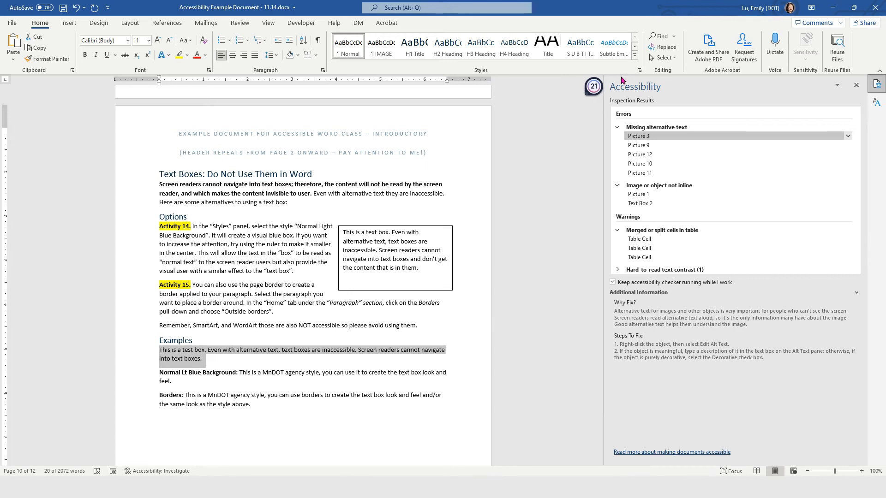
click(639, 70)
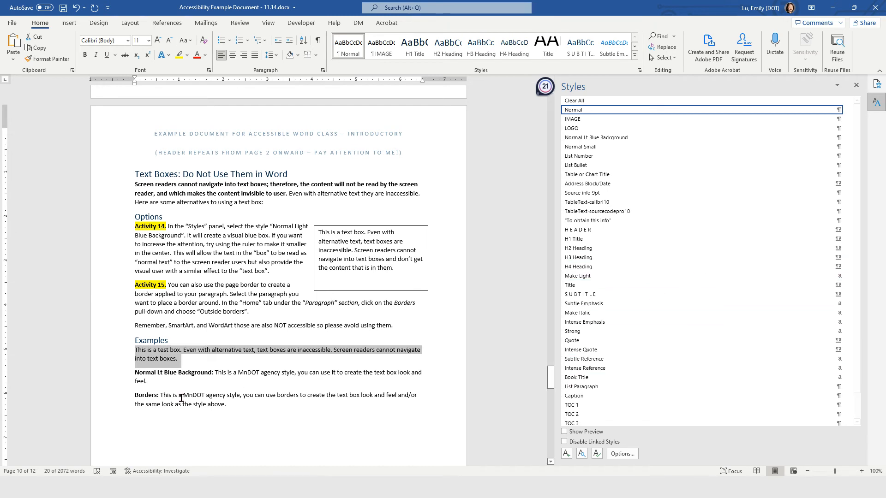
scroll(776, 278, down, 1)
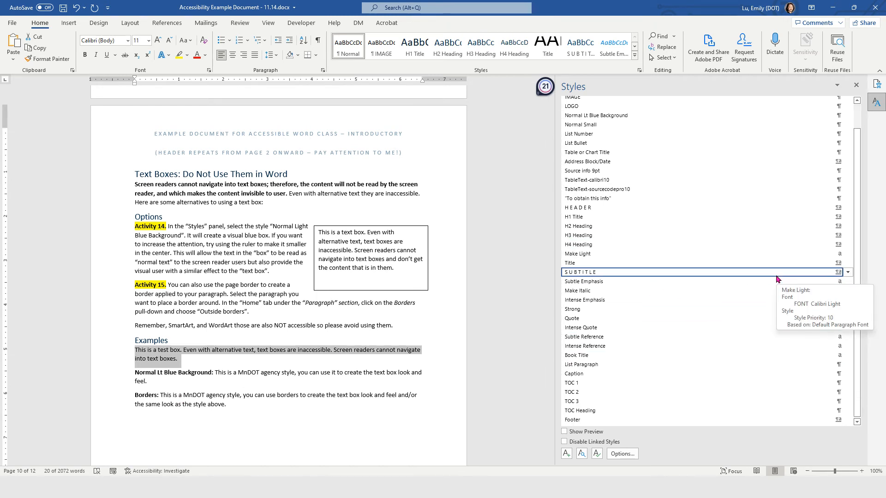
scroll(776, 279, up, 1)
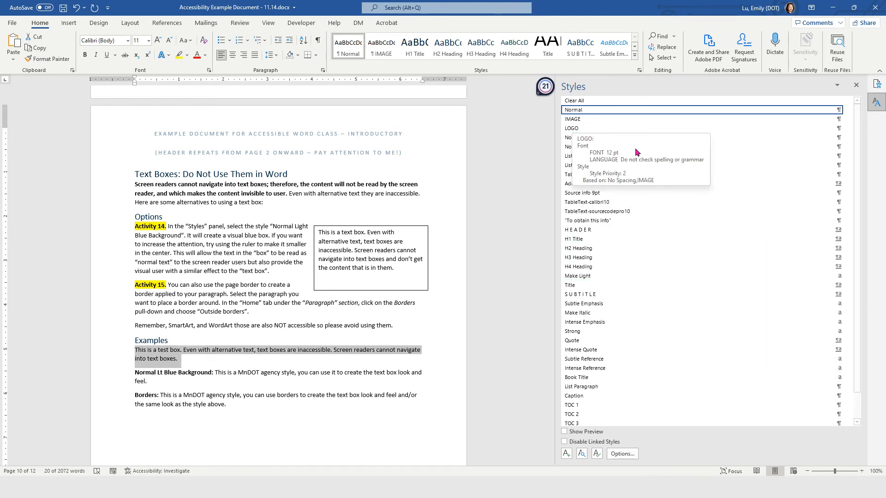
mouse_move(610, 142)
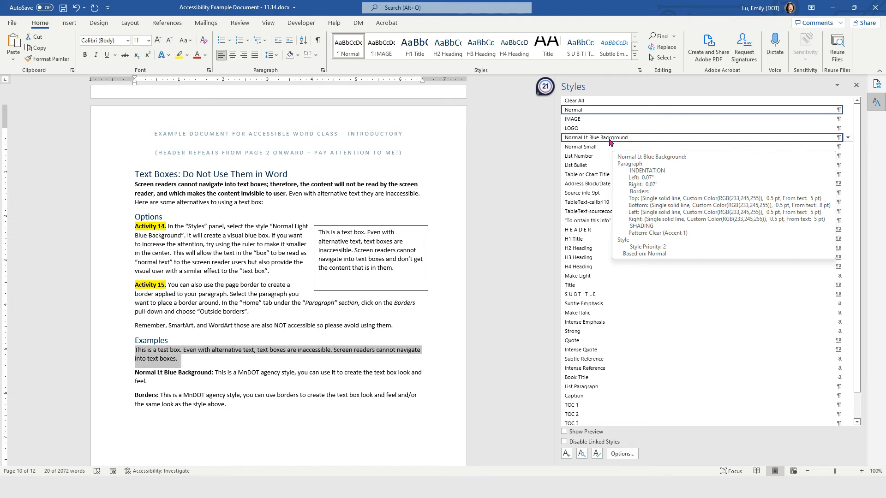
click(610, 141)
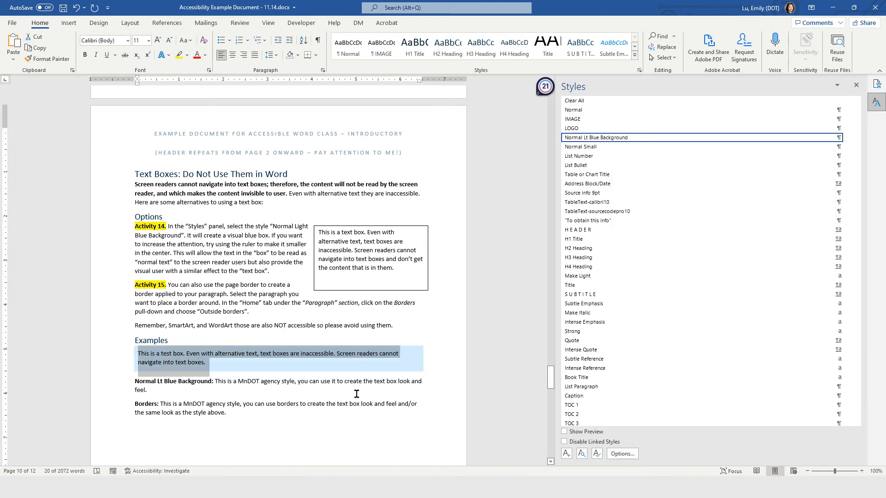
click(356, 393)
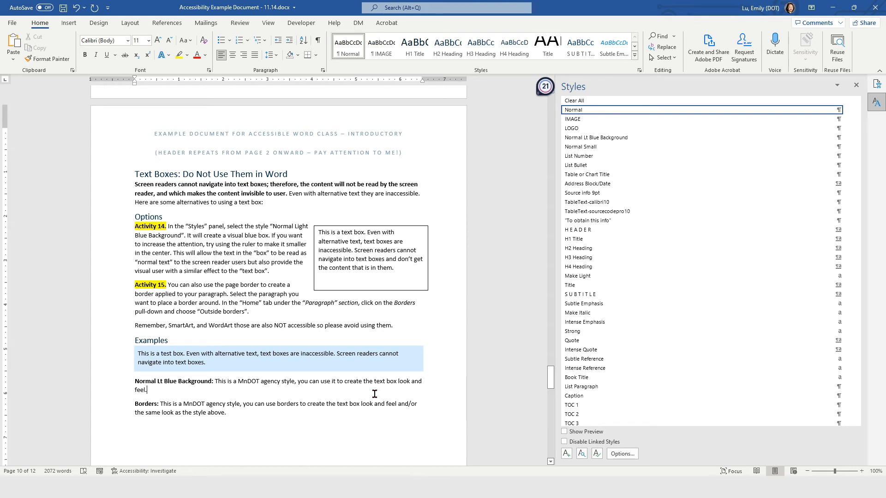
Narrow the light blue Examples paragraph by indenting its whole left side to about 0.8 inch and its right side to about the 4-inch mark.
click(237, 363)
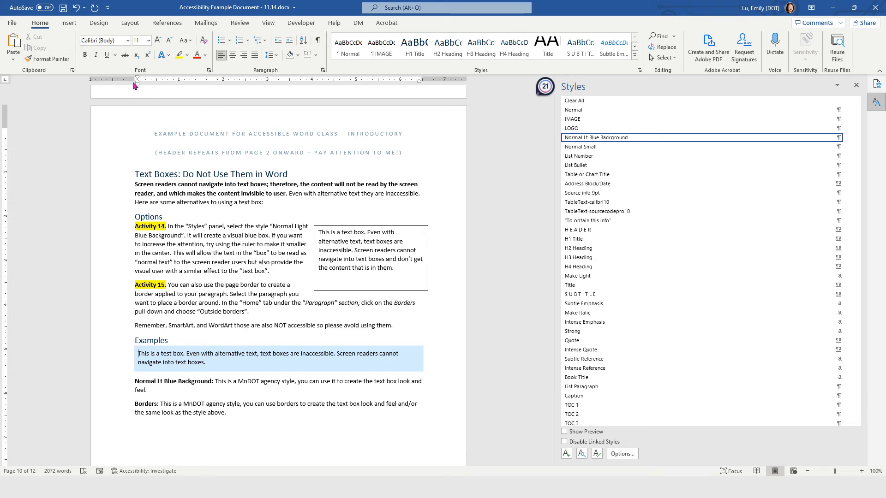
drag(136, 83, 171, 77)
drag(419, 81, 352, 83)
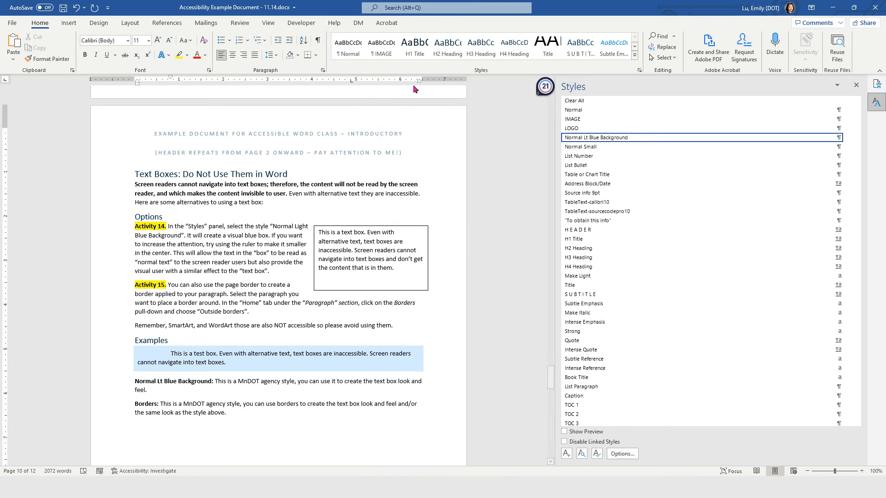
drag(418, 83, 362, 83)
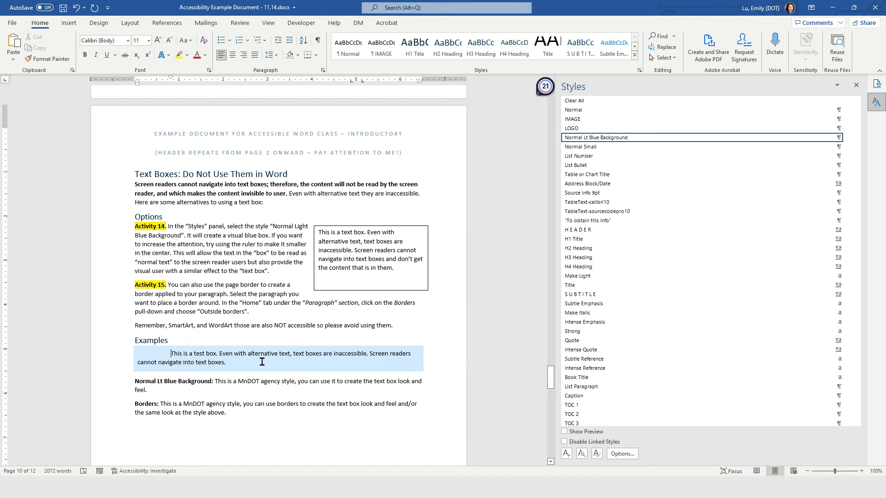
drag(262, 362, 152, 359)
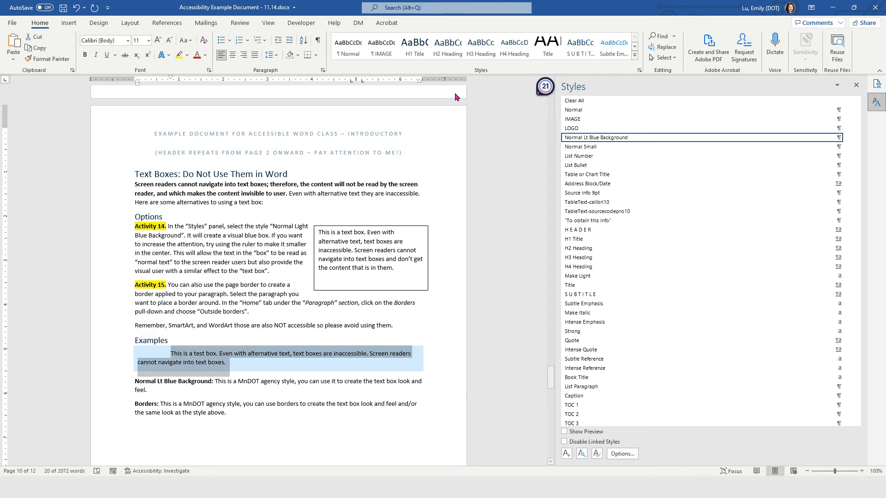
drag(418, 83, 309, 91)
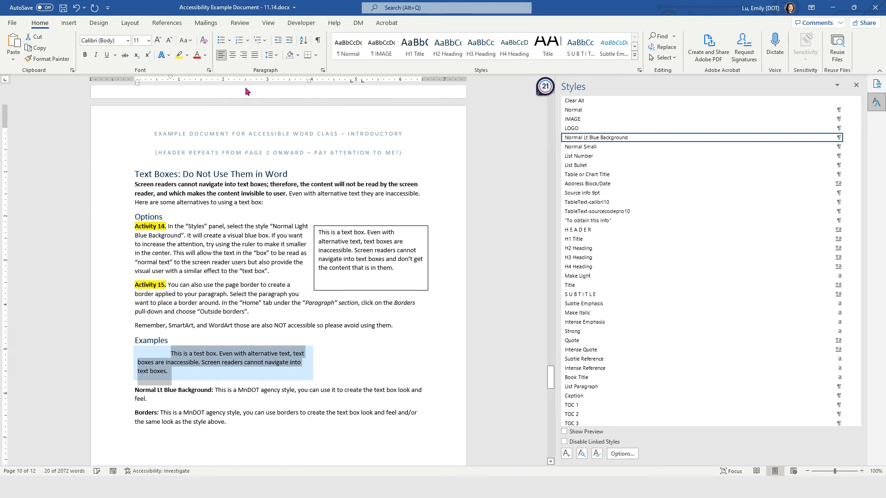
click(137, 82)
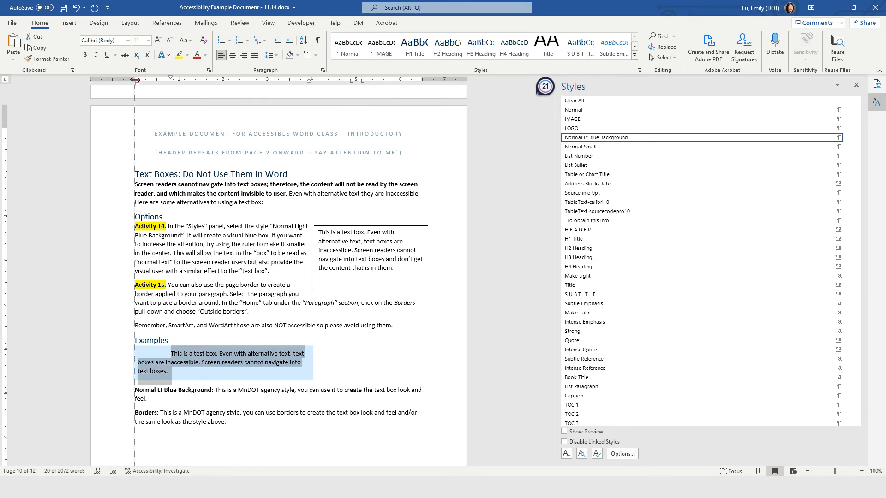
drag(138, 83, 171, 84)
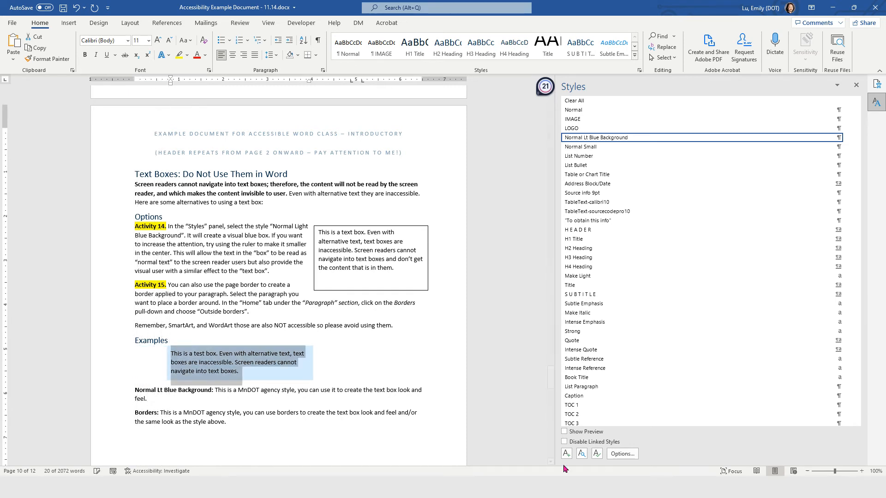
click(347, 399)
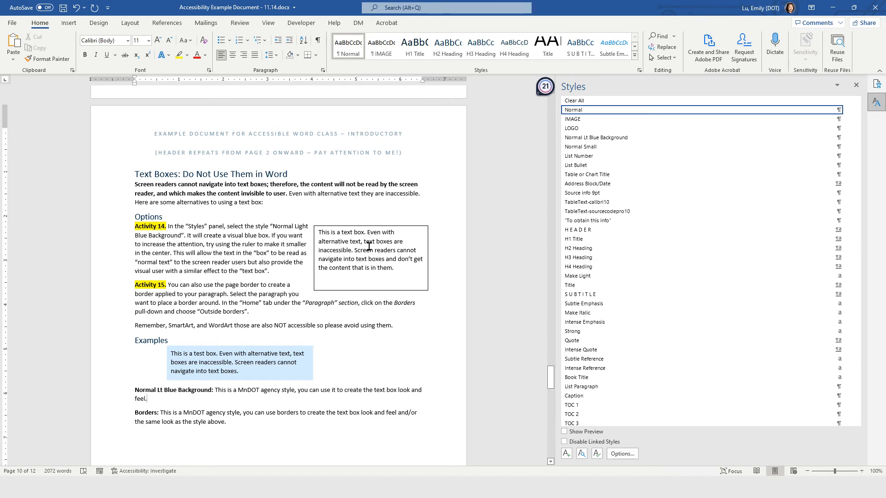
Move the bordered text box up about 0.3 inch so its upper edge sits level with the Options heading.
click(357, 226)
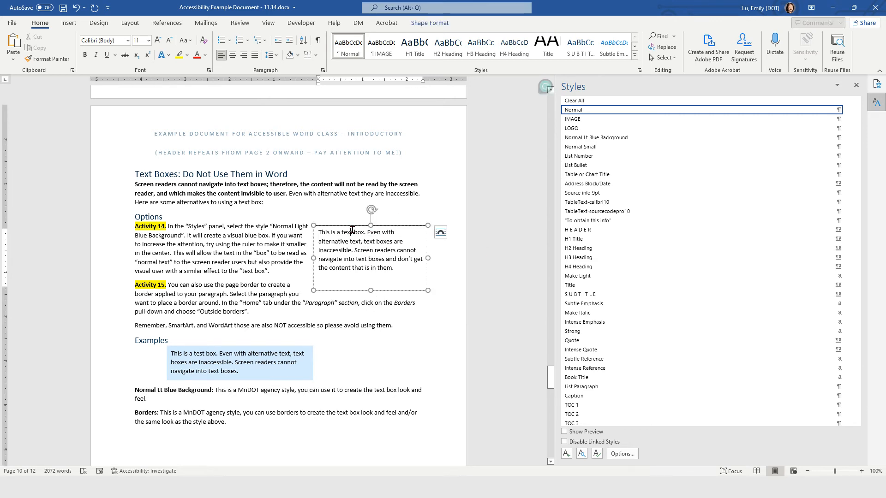
drag(359, 225, 359, 210)
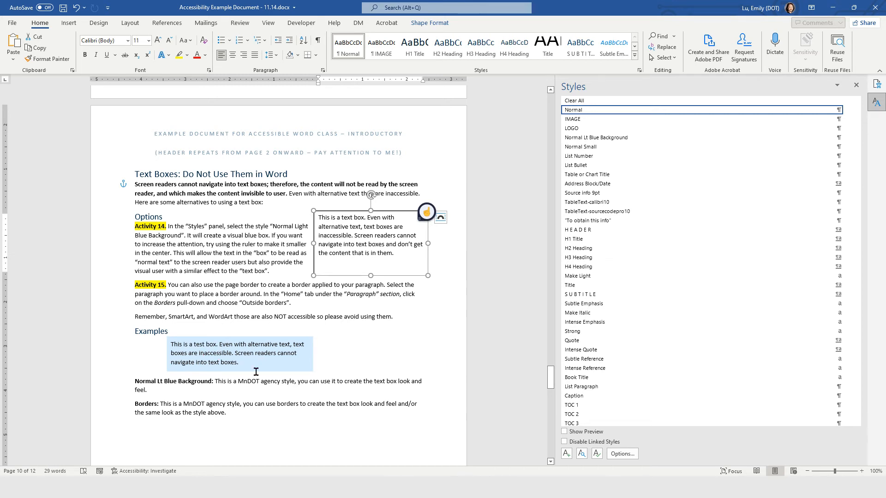
click(223, 353)
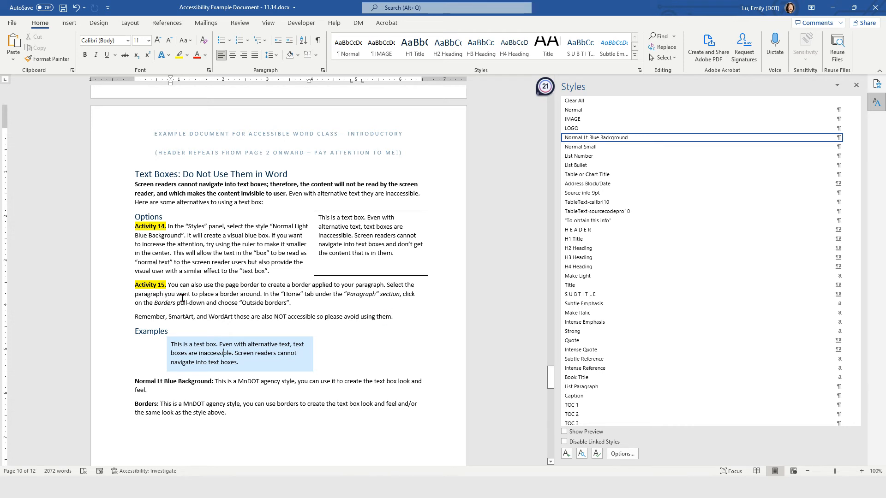
Add outside borders around the light blue paragraph under the Examples heading.
scroll(183, 298, down, 3)
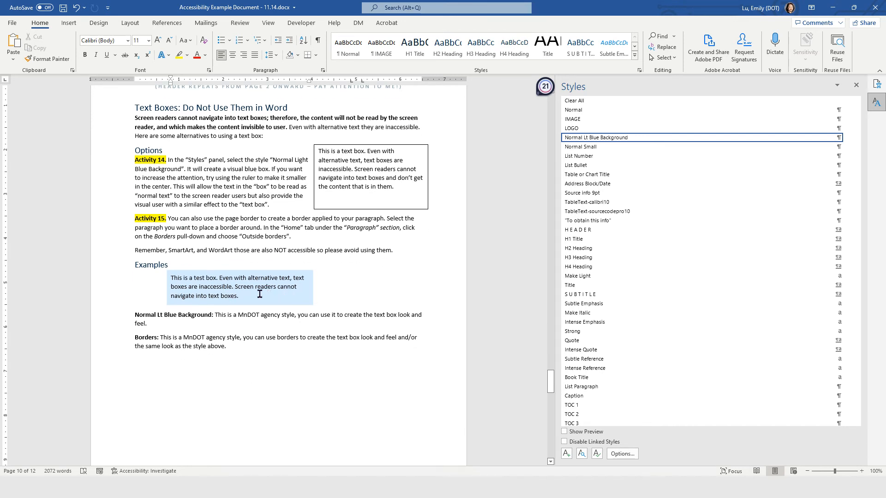
drag(259, 300, 168, 280)
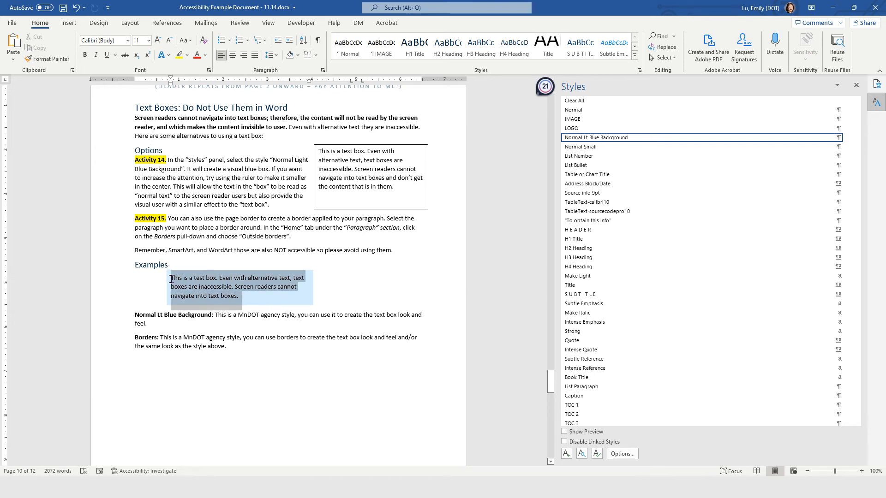
click(316, 55)
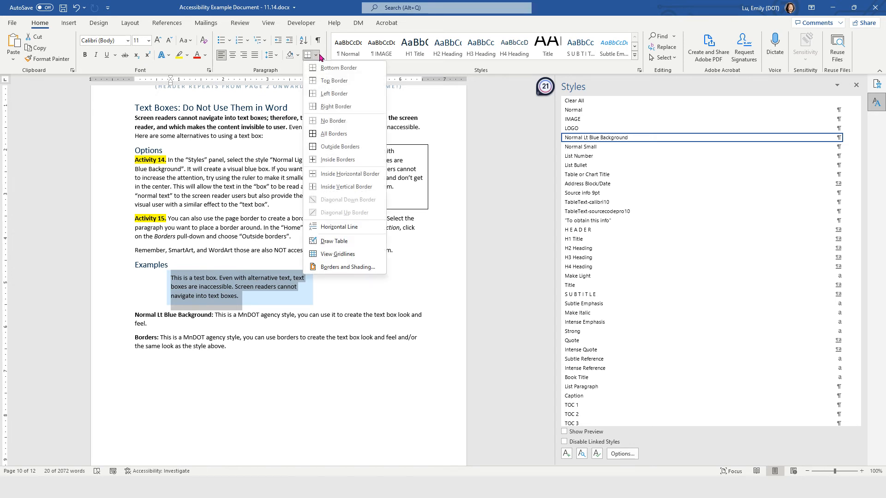
click(348, 149)
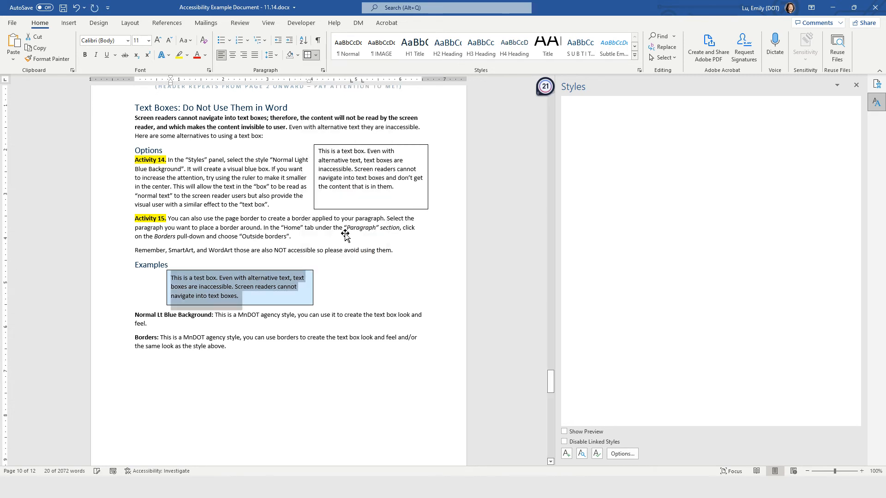
click(359, 331)
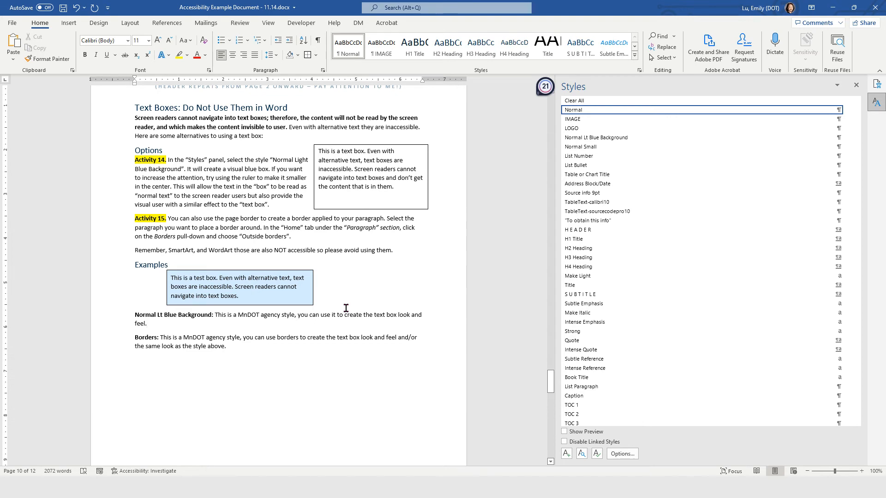
scroll(346, 308, up, 2)
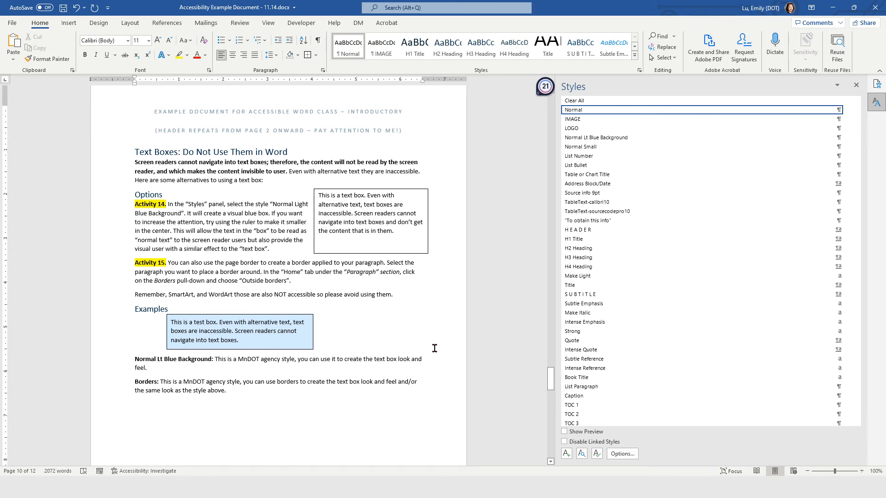
scroll(434, 348, down, 1)
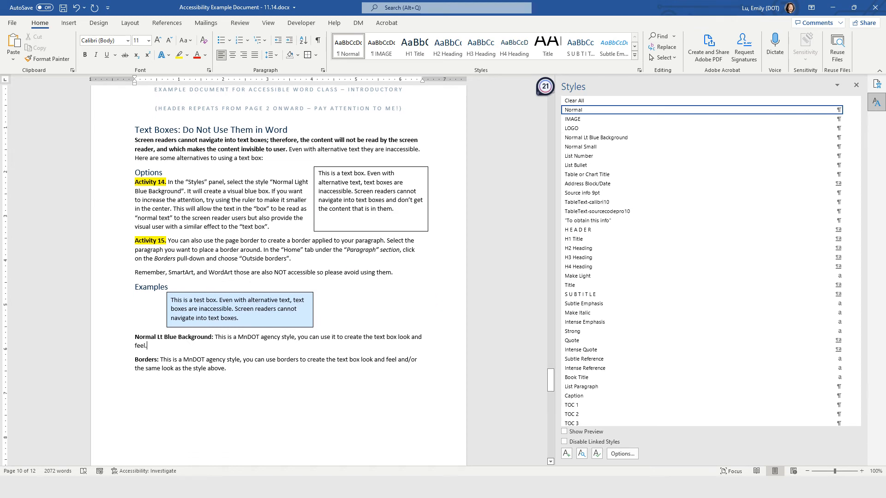
scroll(389, 317, down, 10)
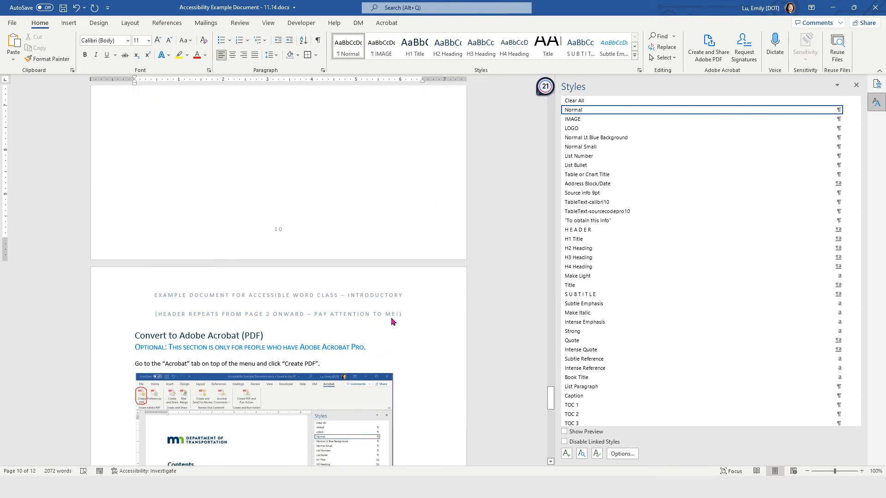
scroll(391, 319, up, 12)
scroll(391, 319, down, 1)
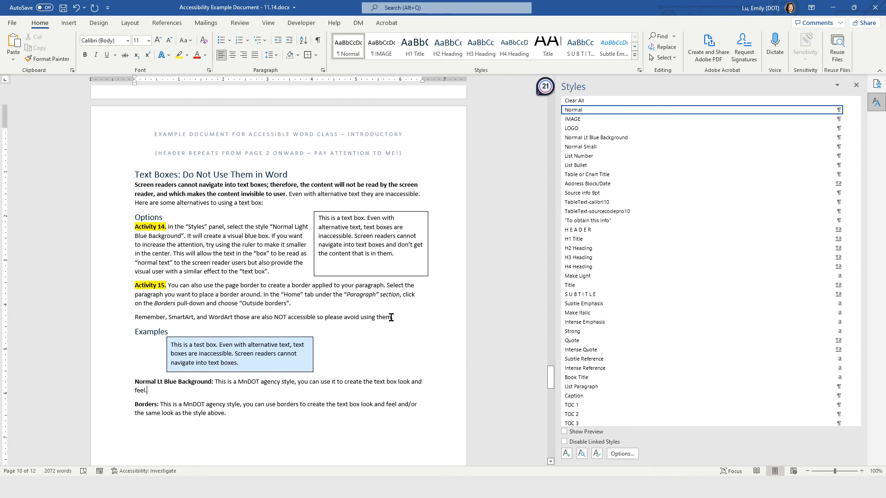
mouse_move(673, 261)
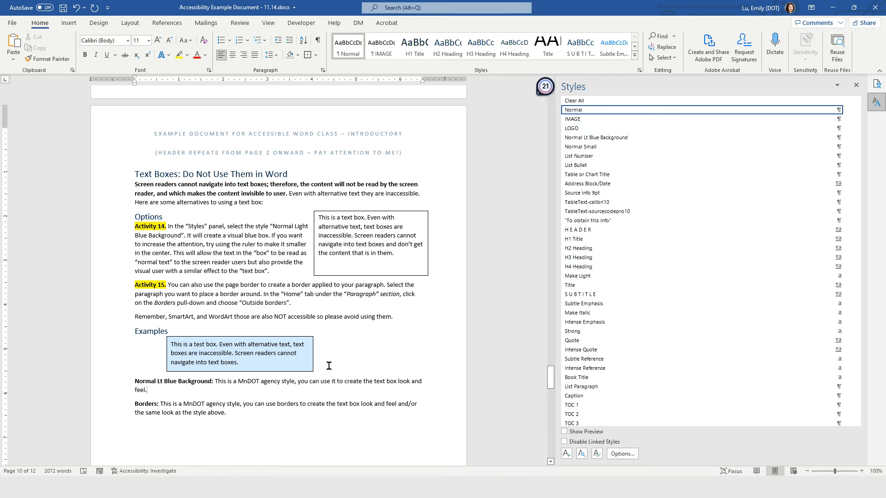
Browse the new-document templates, viewing the Office collection and returning to the Shared collection.
click(271, 383)
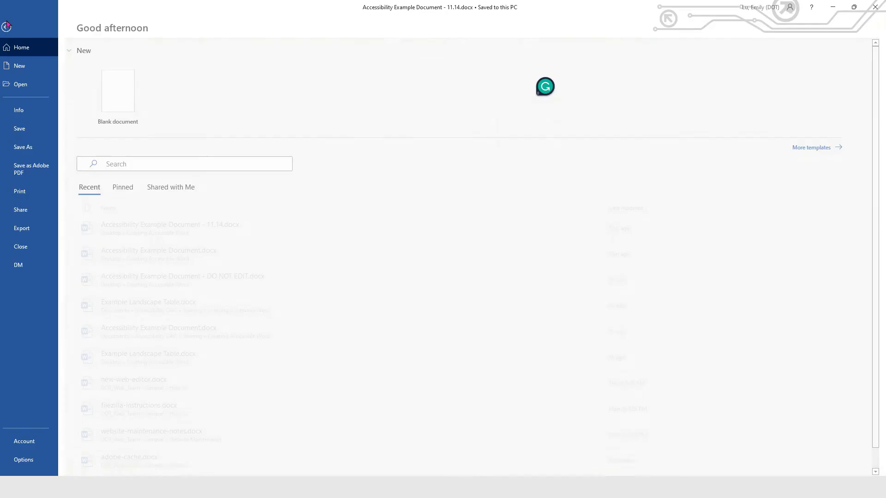
click(12, 23)
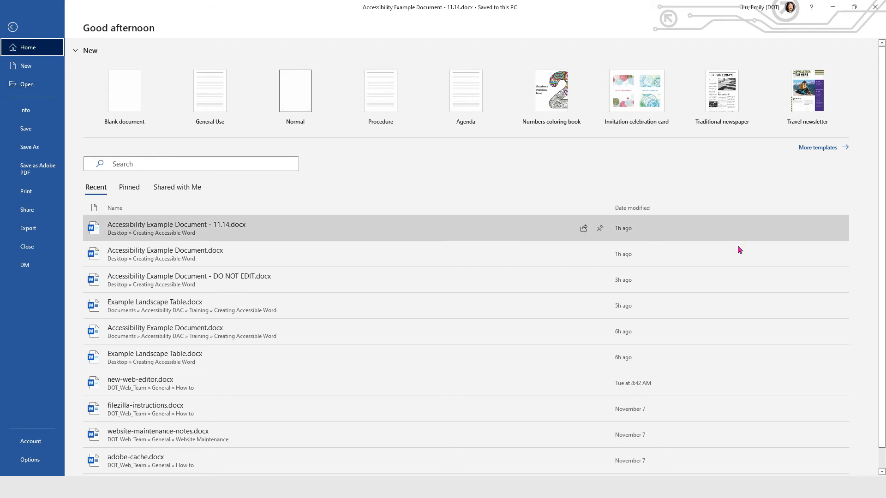
click(816, 148)
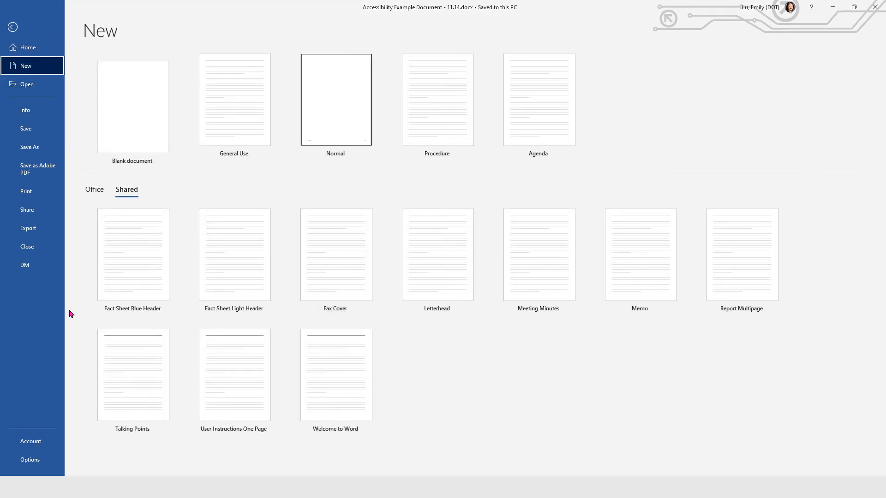
click(89, 192)
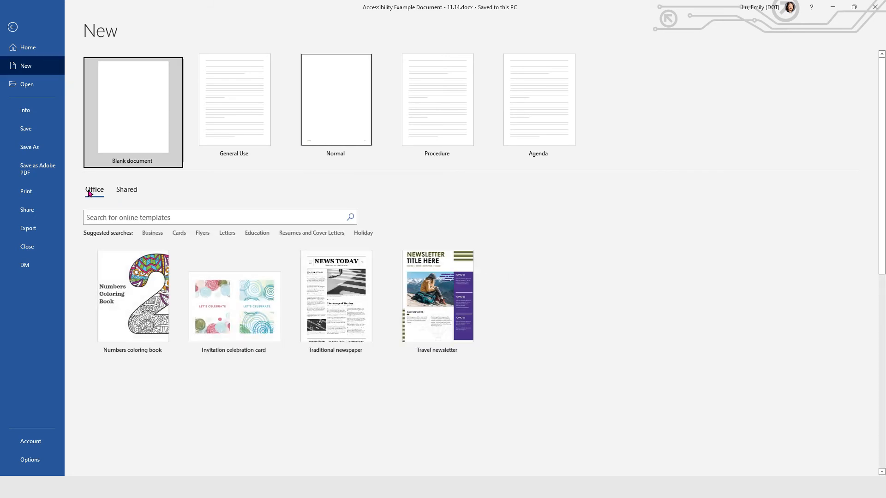
click(125, 189)
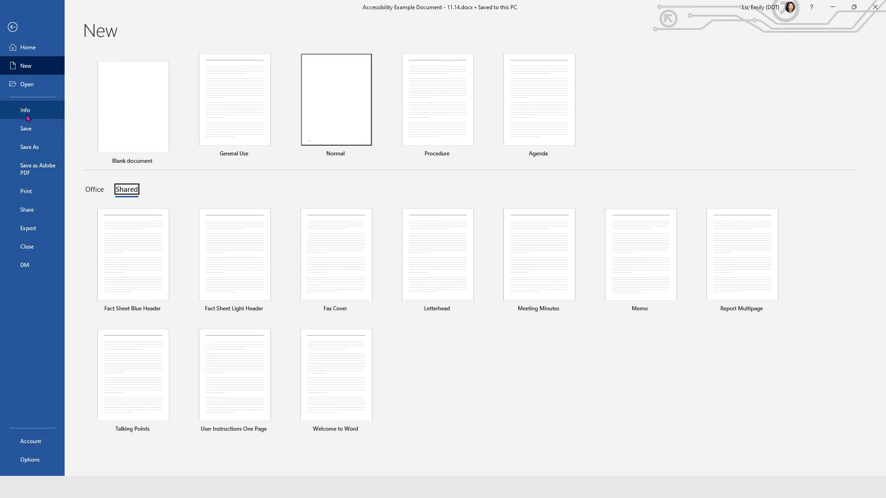
Leave Word and the running slide show, switch to Chrome and open the Templates and Logos page of the MnDOT iHUB site.
click(836, 4)
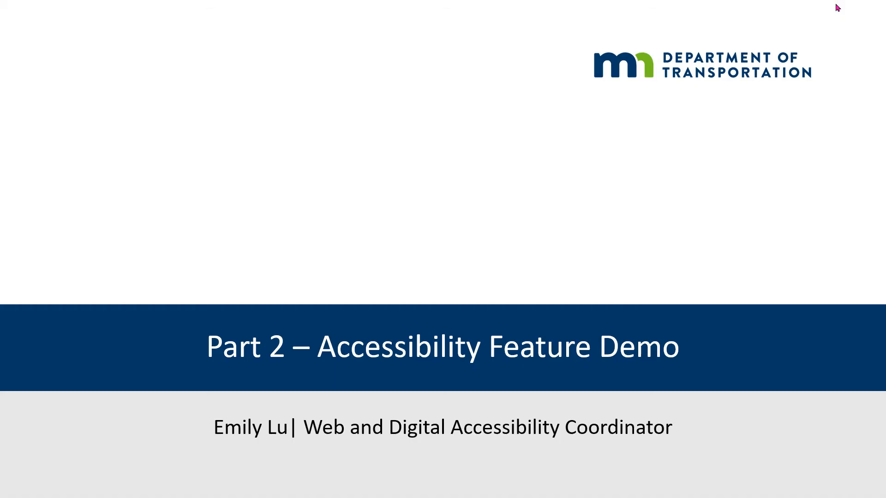
key(Escape)
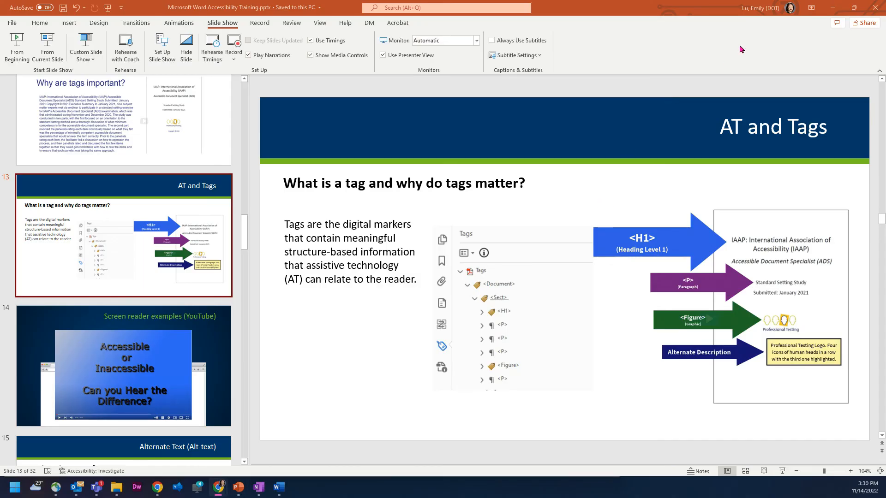
click(833, 8)
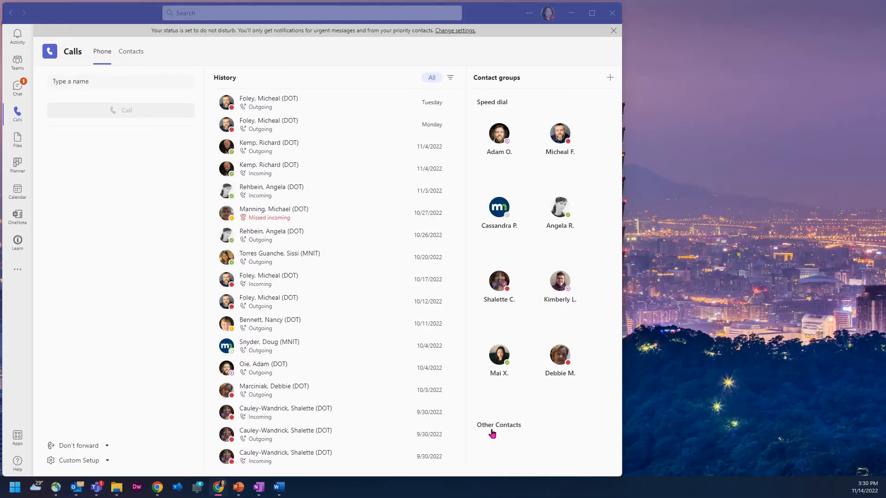
mouse_move(218, 487)
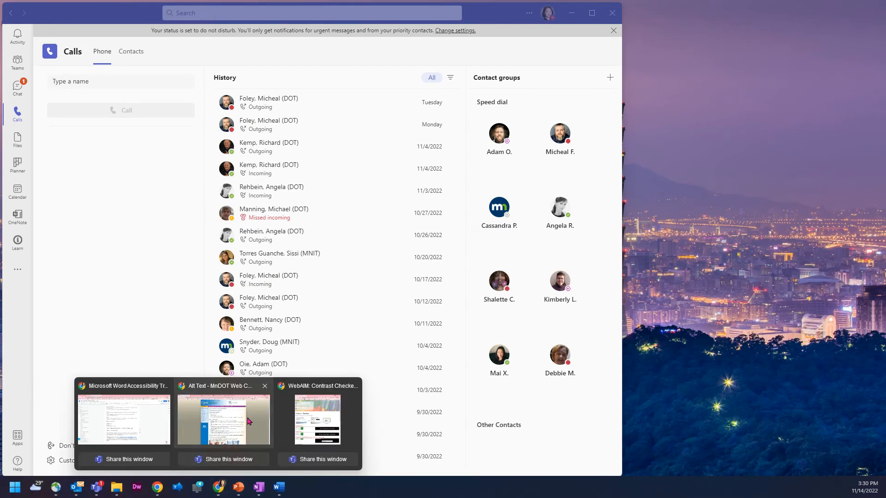
click(106, 411)
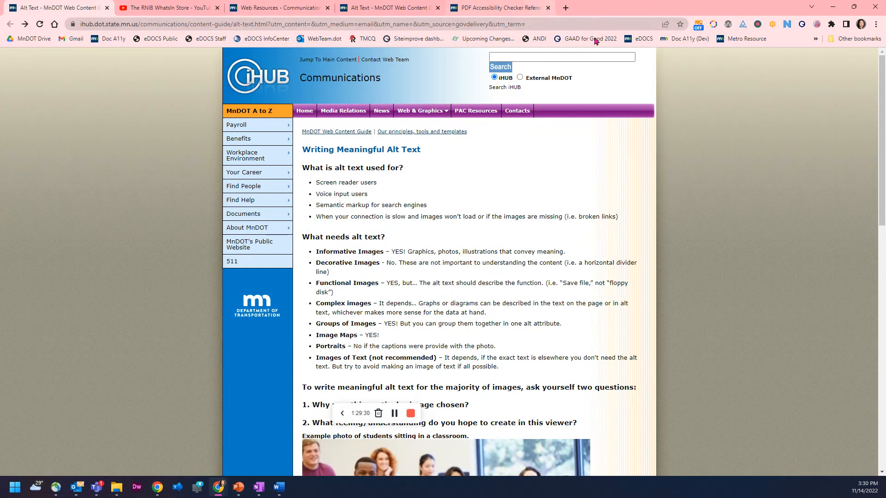
mouse_move(422, 112)
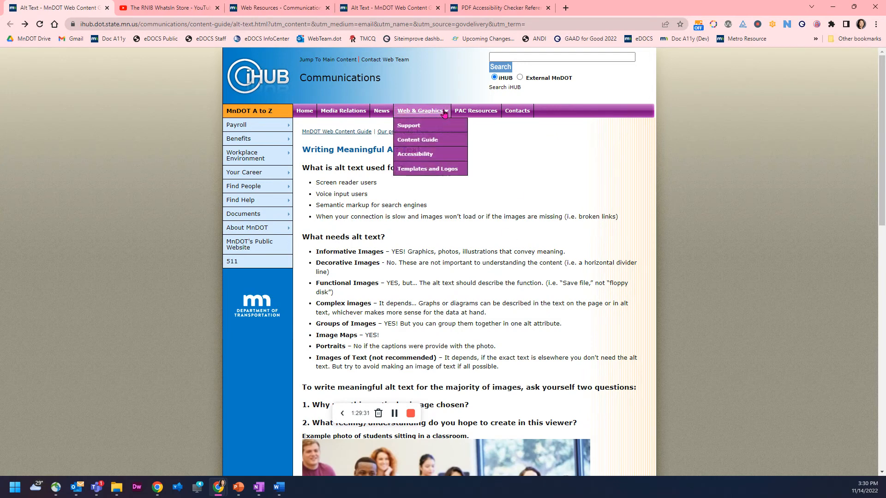
click(428, 169)
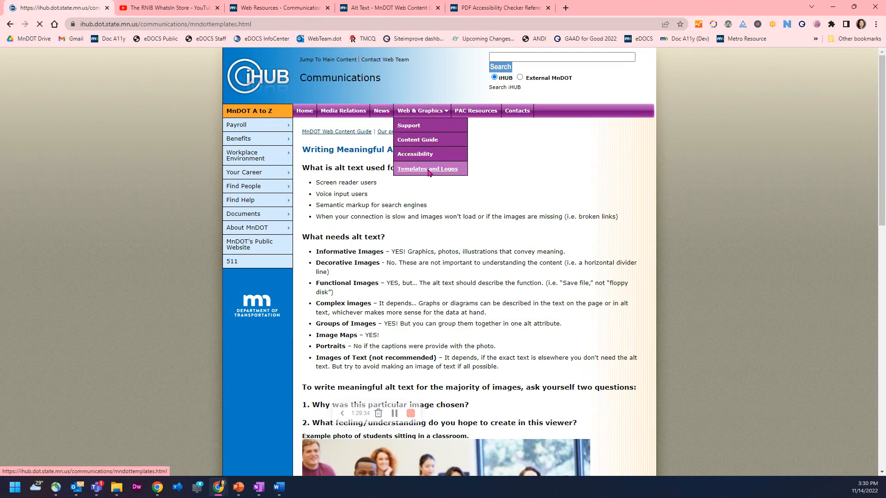
Download the Microsoft Office templates archive and open Agenda.dotx from it in Word.
scroll(428, 173, down, 1)
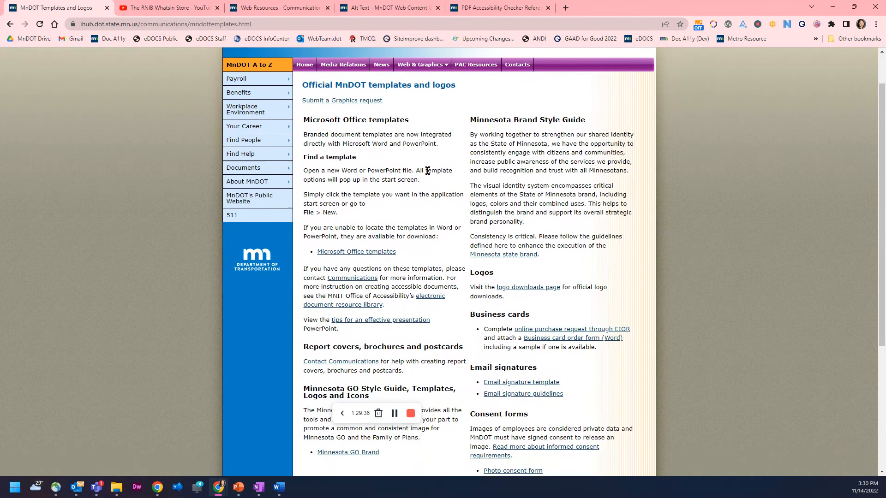
click(387, 253)
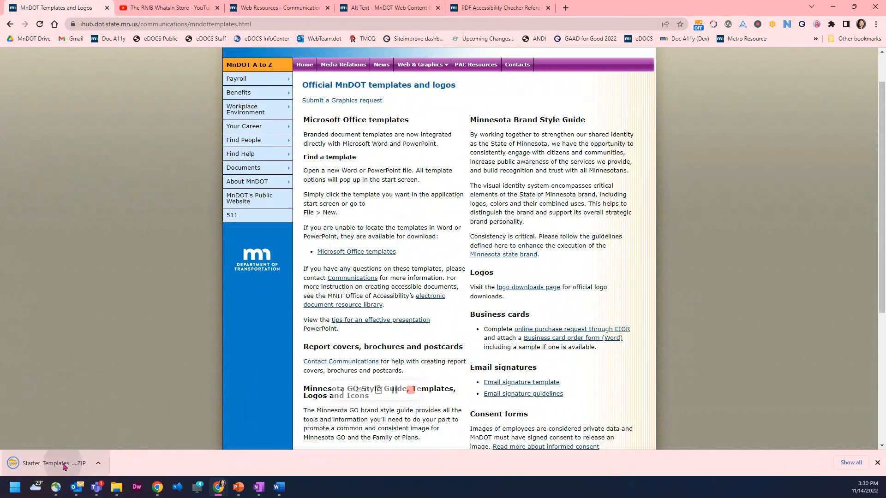
click(64, 465)
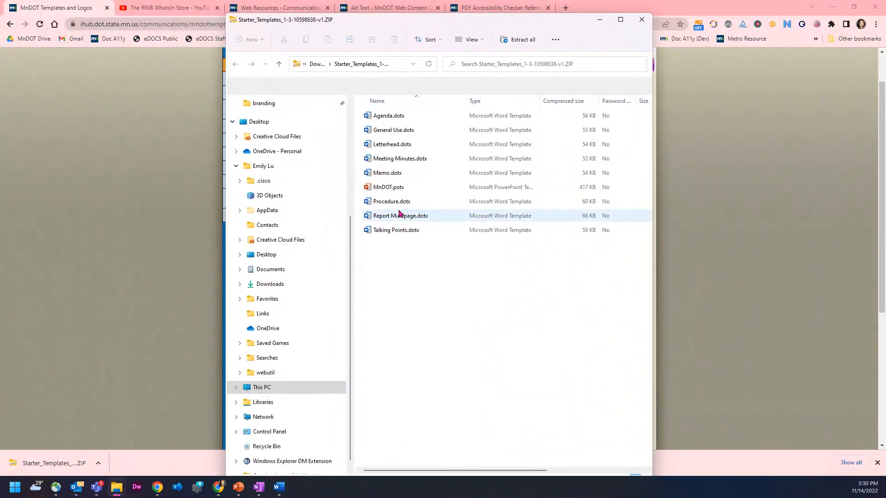
click(403, 117)
double_click(403, 118)
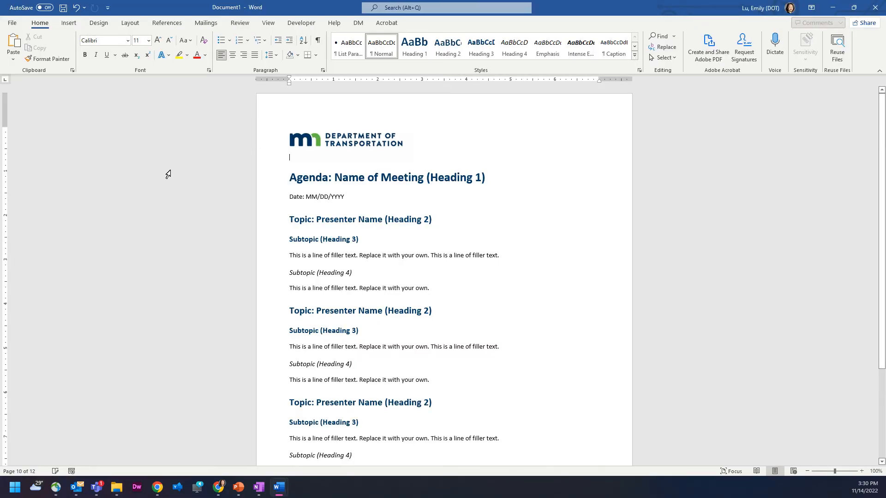
Examine the agenda document's style list for its Heading 2 and Heading 3 text, and minimize the document.
click(370, 219)
click(640, 71)
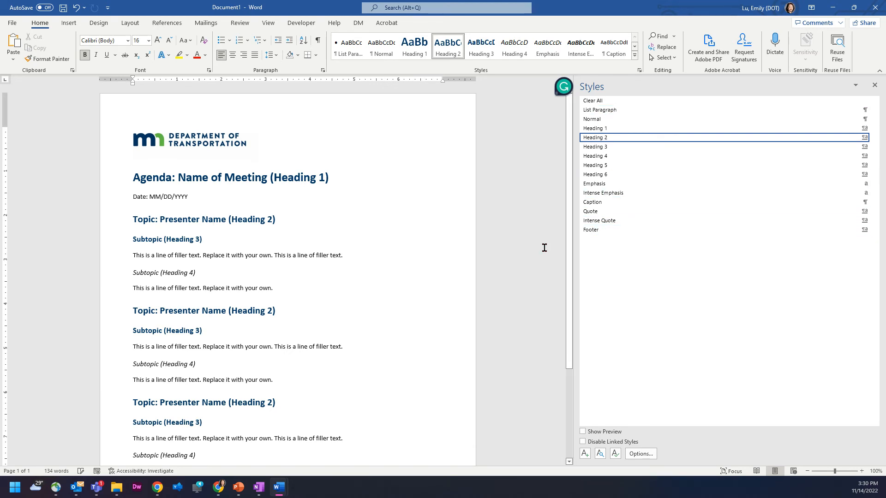
key(Down)
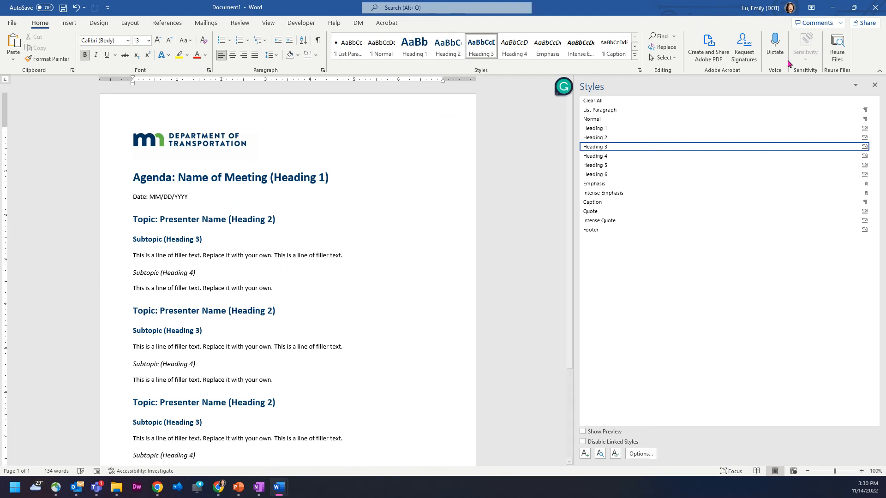
click(836, 7)
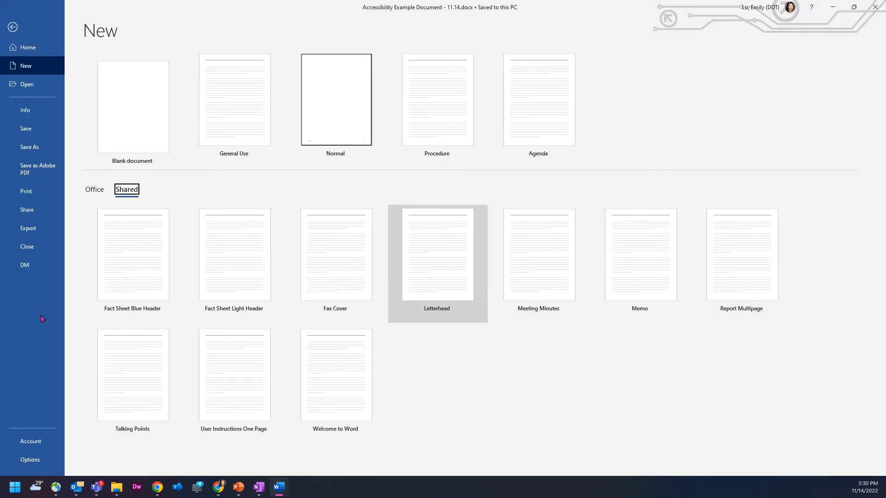
Switch to the Starter_Templates archive in File Explorer and open Report Multipage.dotx.
click(116, 487)
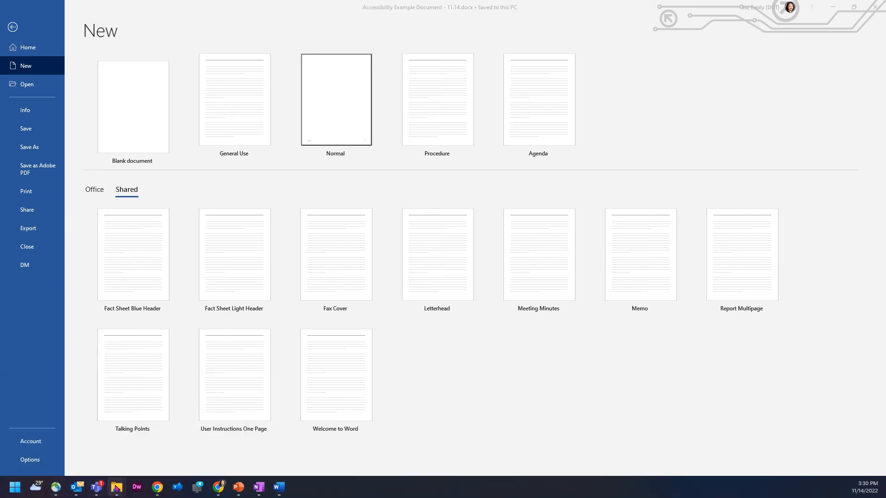
mouse_move(117, 487)
click(148, 433)
mouse_move(116, 487)
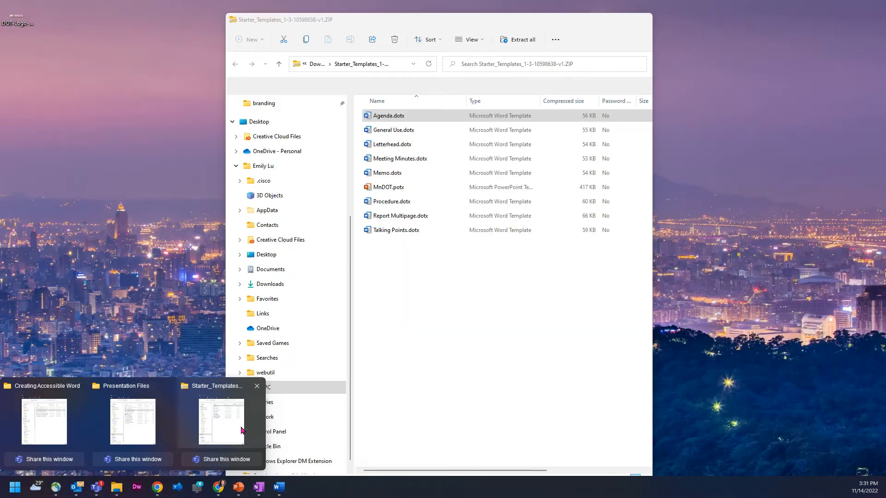
click(241, 431)
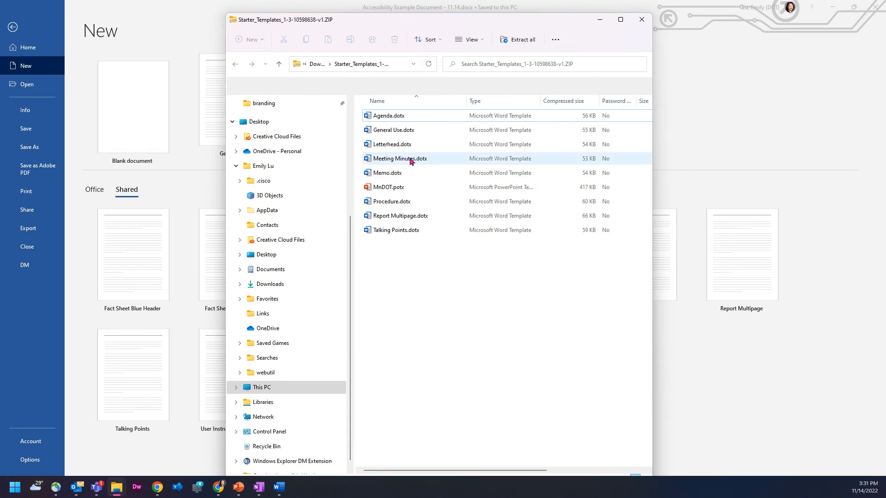
double_click(408, 217)
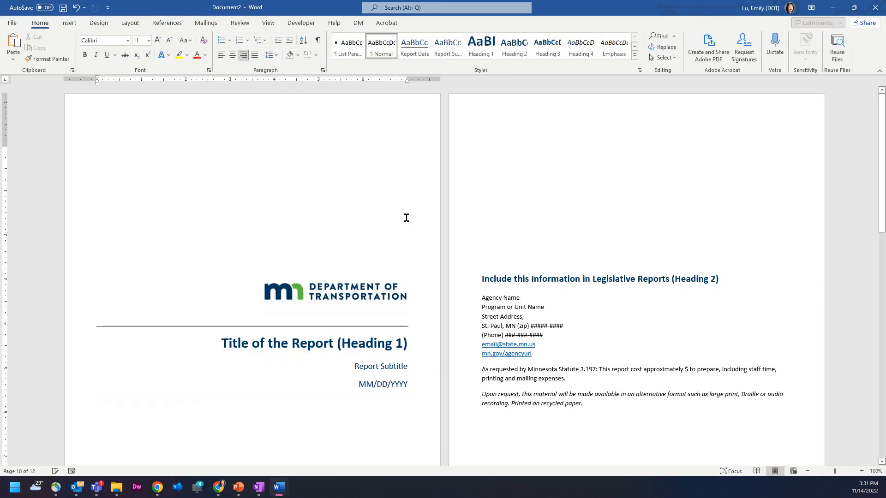
Examine the multipage report's style list from its Heading 2 text, and minimize the document.
click(528, 209)
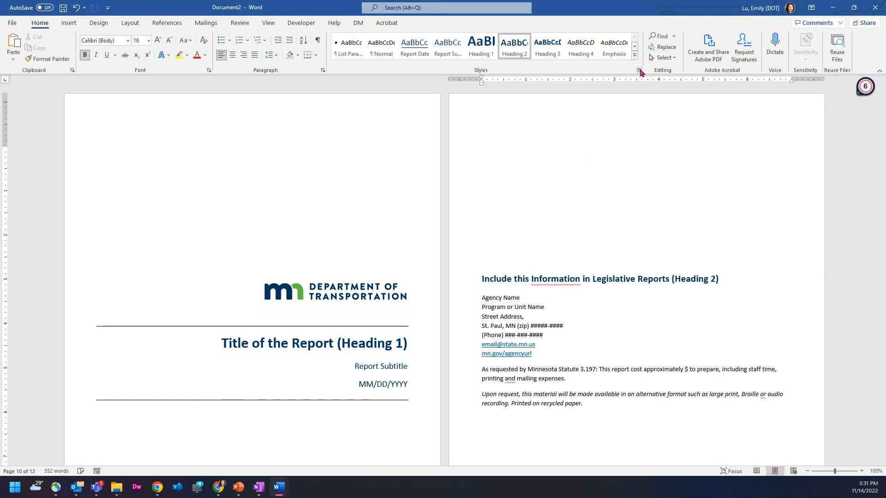
click(640, 71)
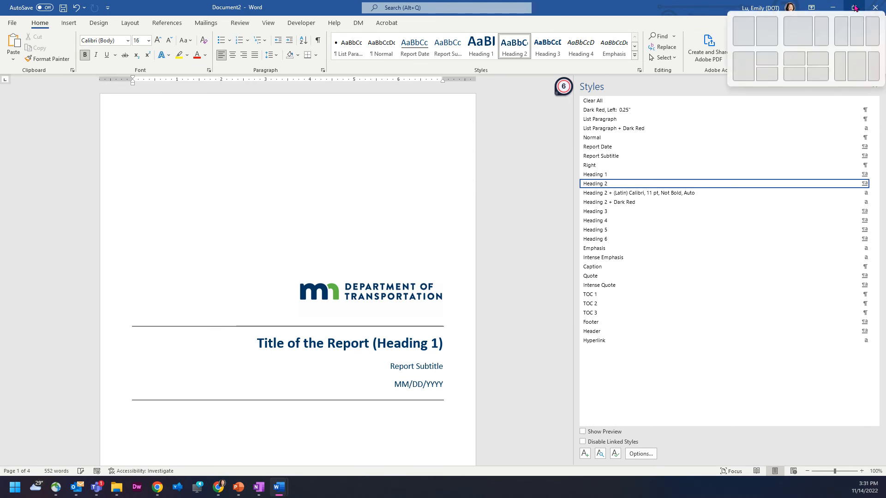
click(854, 8)
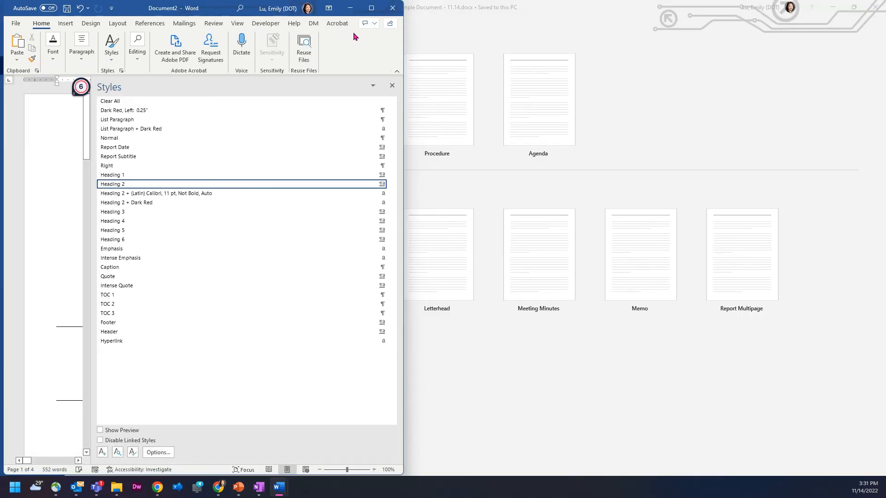
click(350, 8)
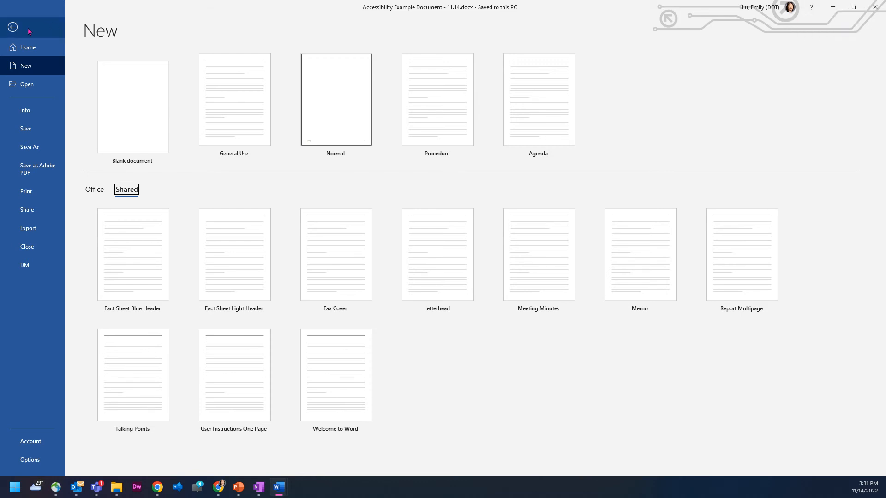
Return to the accessibility example document and add outside borders around the "Borders:" paragraph under the Examples heading.
click(12, 28)
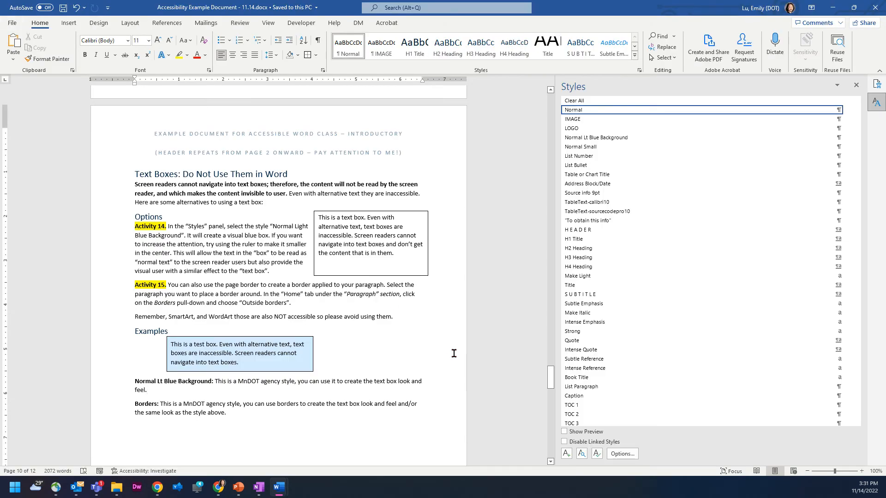
click(305, 345)
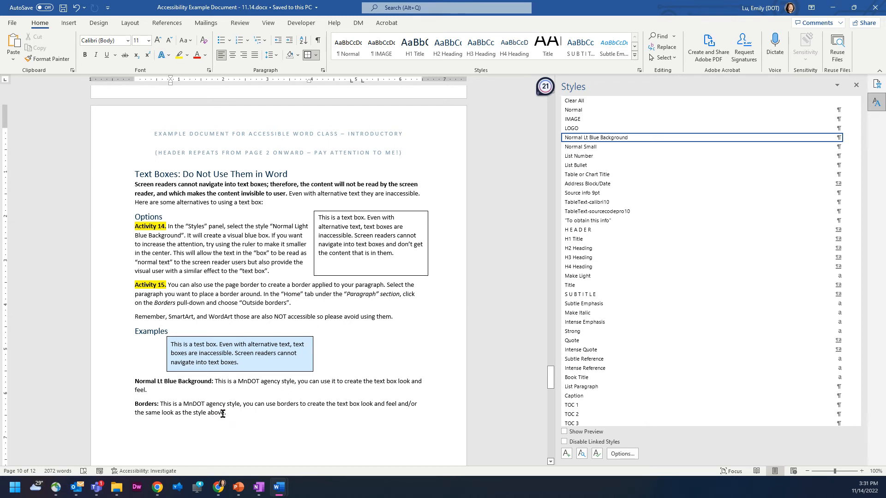
drag(78, 413, 78, 392)
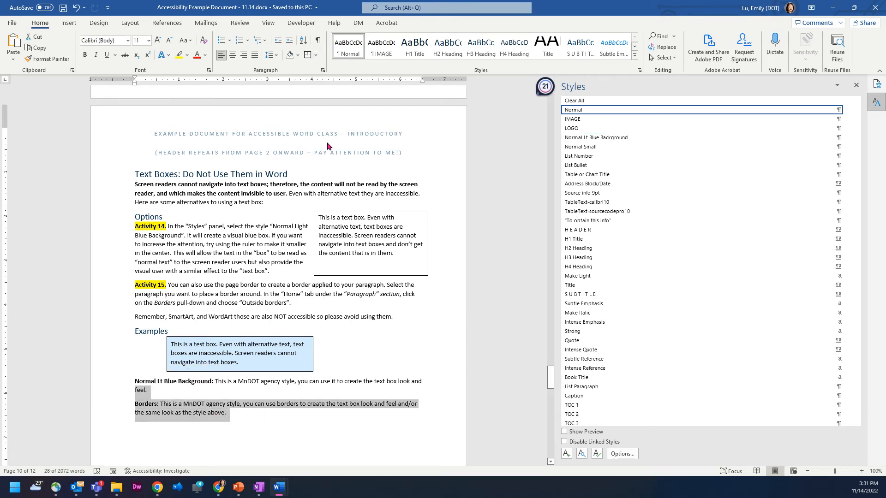
click(423, 296)
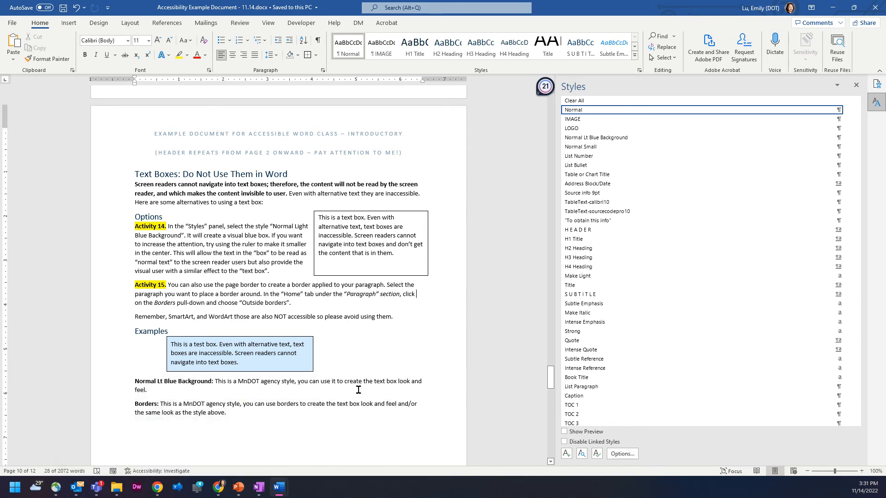
drag(228, 416, 135, 404)
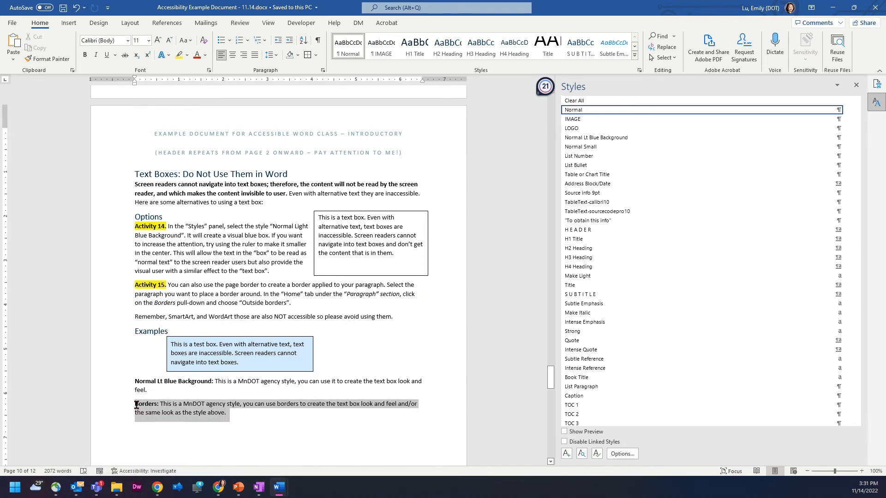
click(316, 55)
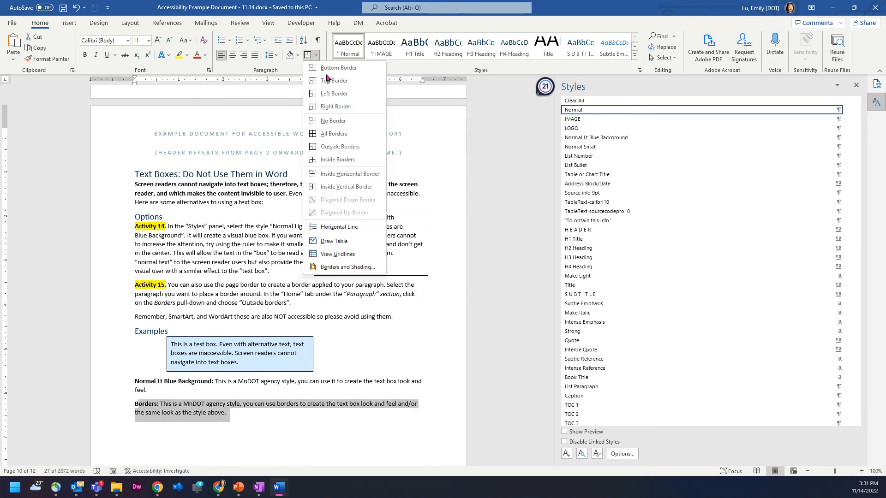
click(349, 144)
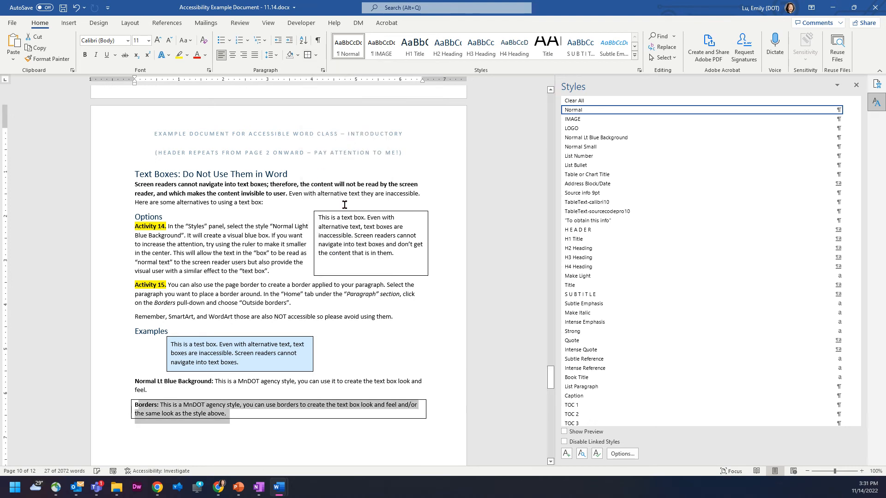
click(404, 360)
scroll(404, 359, down, 3)
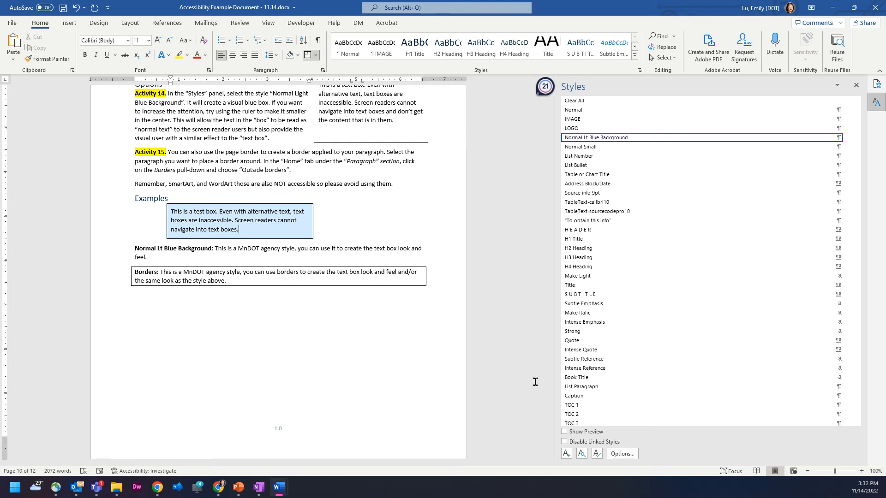
Delete the empty line below the bordered "Borders:" paragraph and save the document.
click(251, 340)
scroll(250, 340, up, 5)
scroll(251, 340, down, 6)
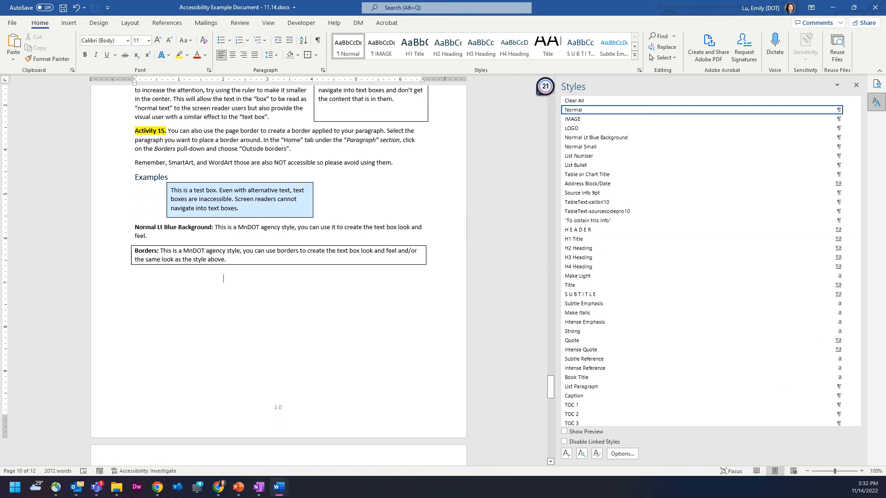
scroll(251, 341, up, 3)
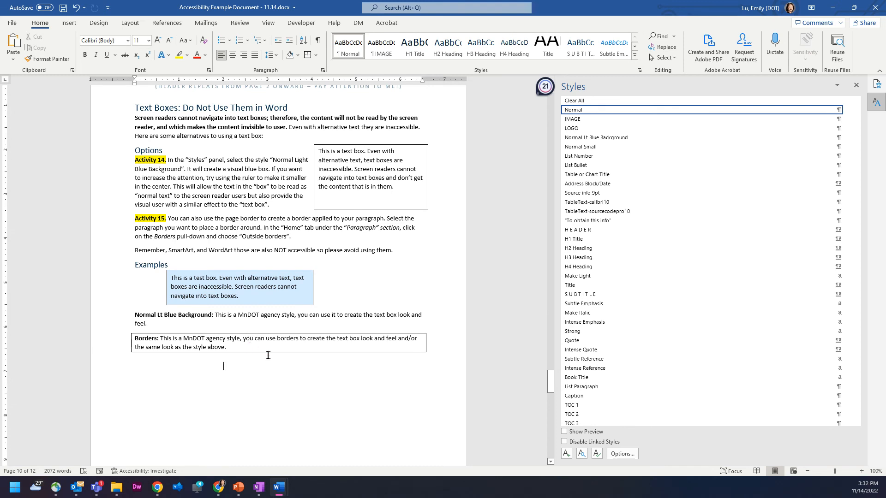
key(BackSpace)
key(ctrl+s)
Examine the "Convert to Adobe Acrobat (PDF)" section and the file commands for saving as Adobe PDF.
scroll(268, 355, down, 8)
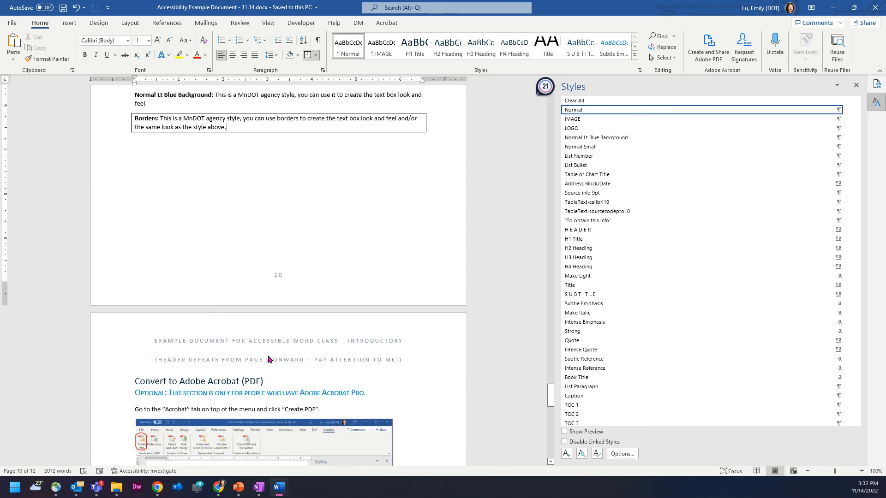
scroll(269, 359, down, 4)
scroll(438, 119, down, 2)
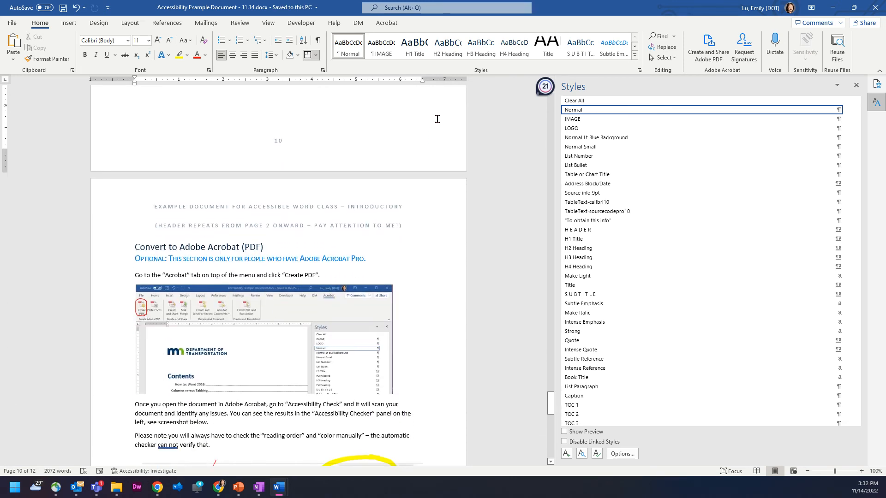
scroll(438, 119, down, 20)
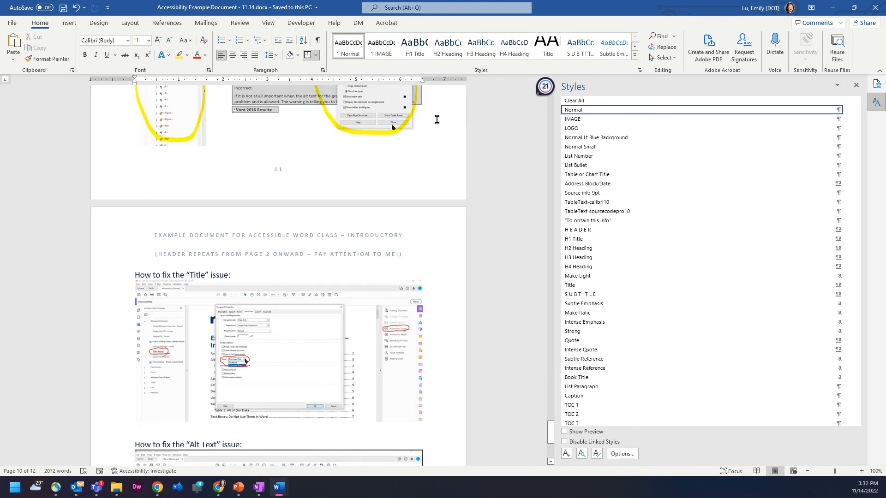
scroll(437, 119, up, 20)
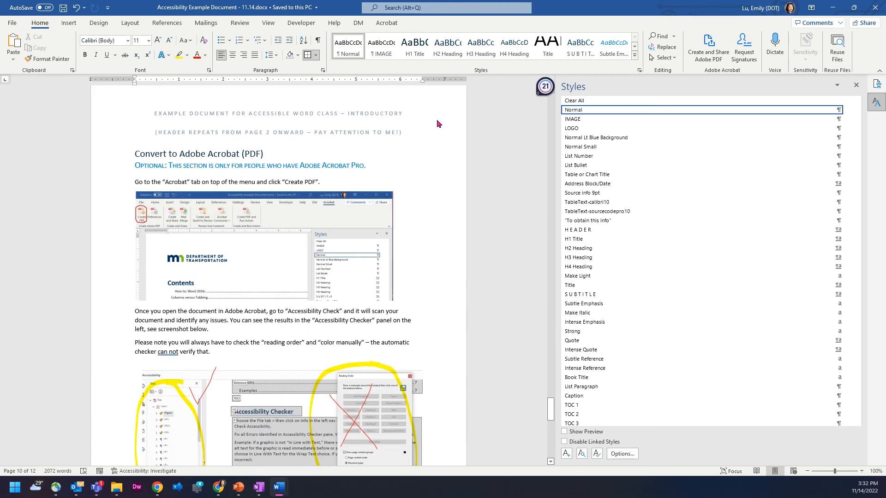
scroll(437, 119, up, 1)
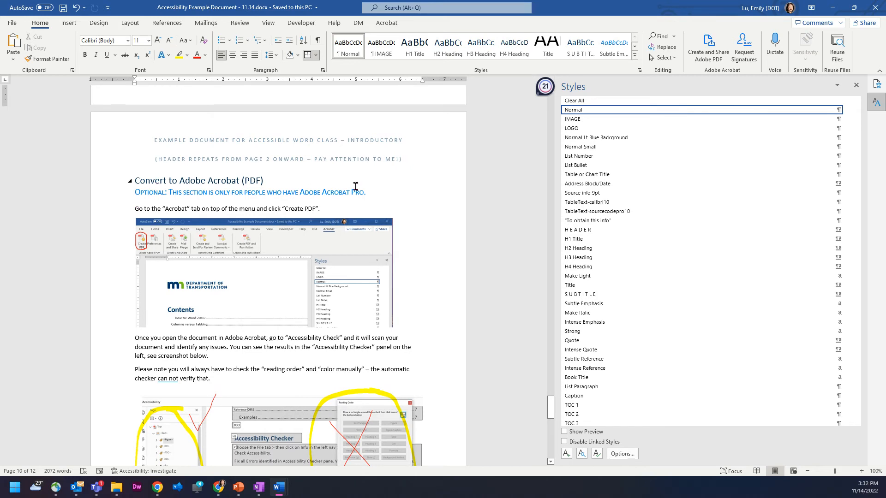
scroll(359, 193, up, 1)
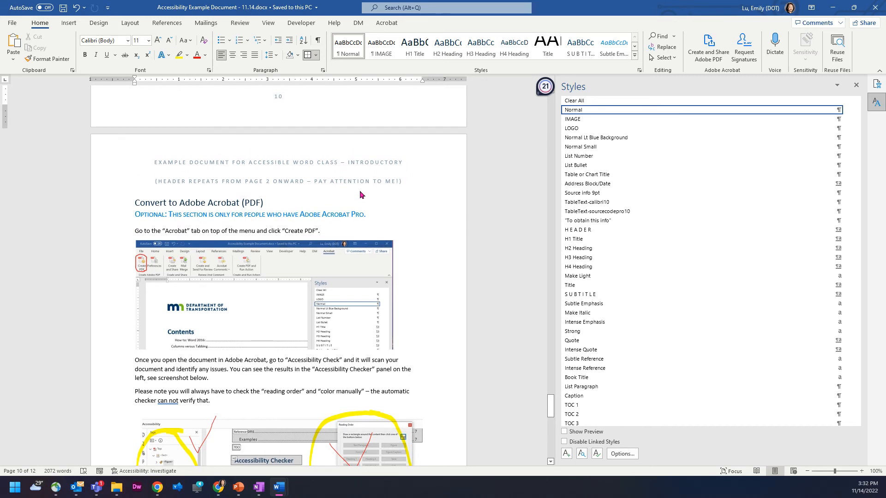
scroll(360, 194, up, 15)
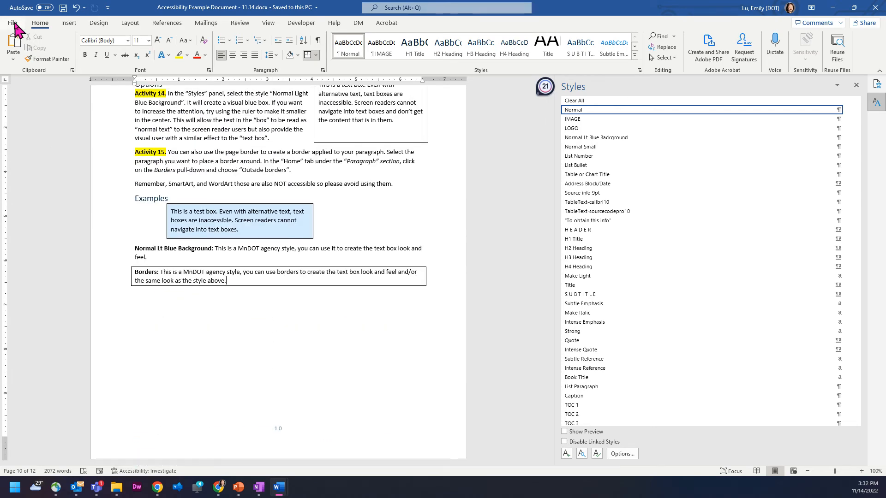
click(13, 23)
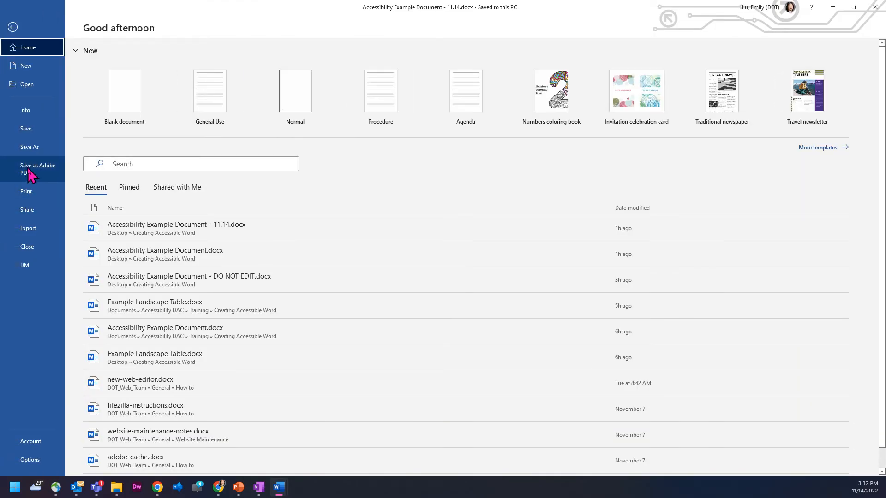
click(13, 27)
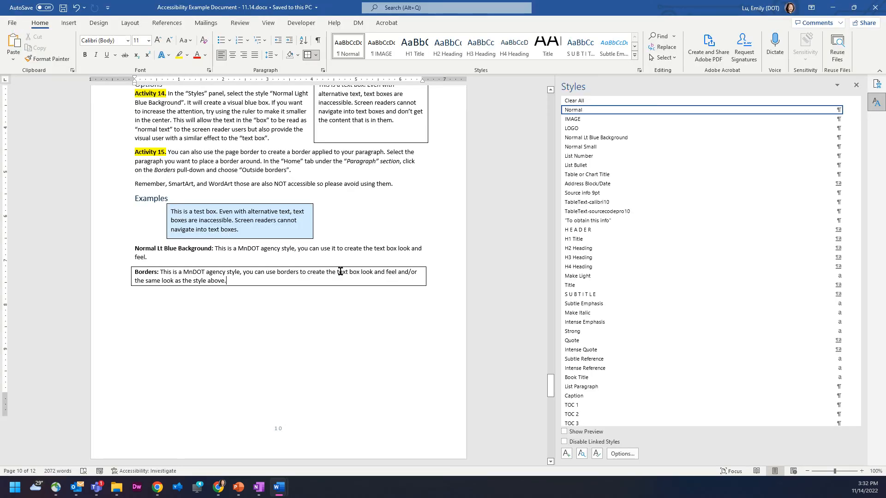
scroll(340, 272, down, 10)
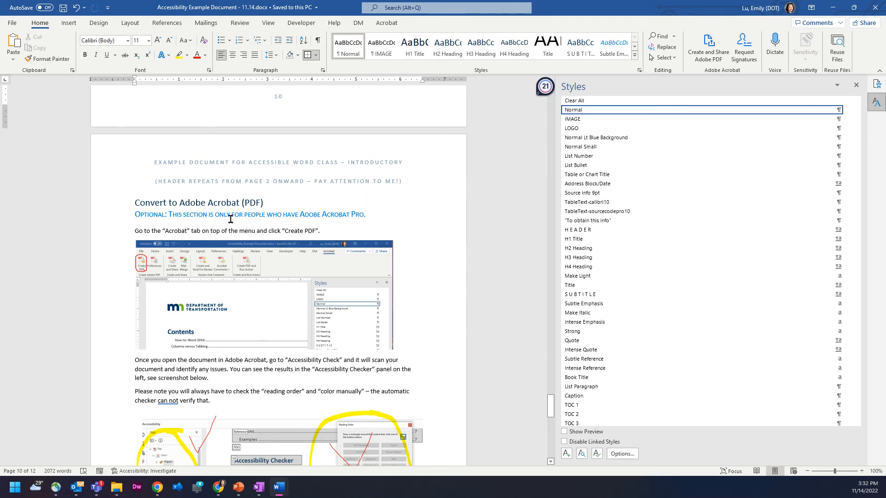
Create an Adobe PDF of the document, saved as Accessibility Example Document - 11.14.pdf in the Creating Accessible Word folder.
click(386, 24)
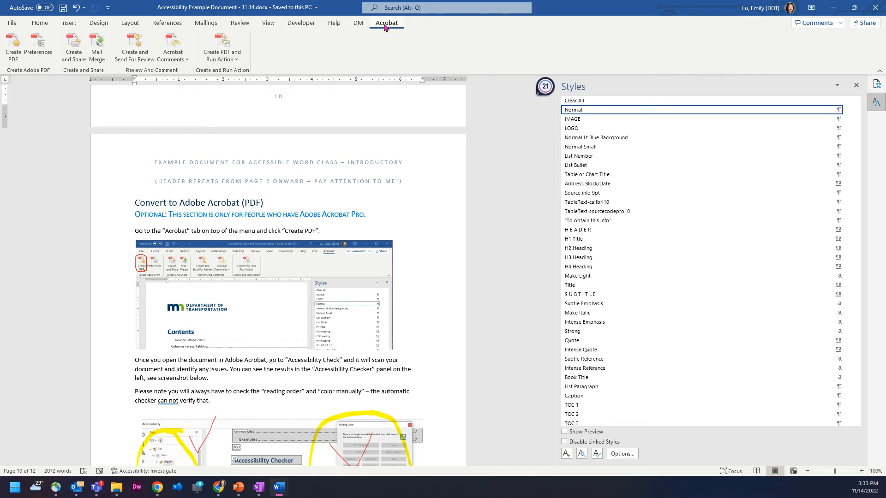
click(13, 57)
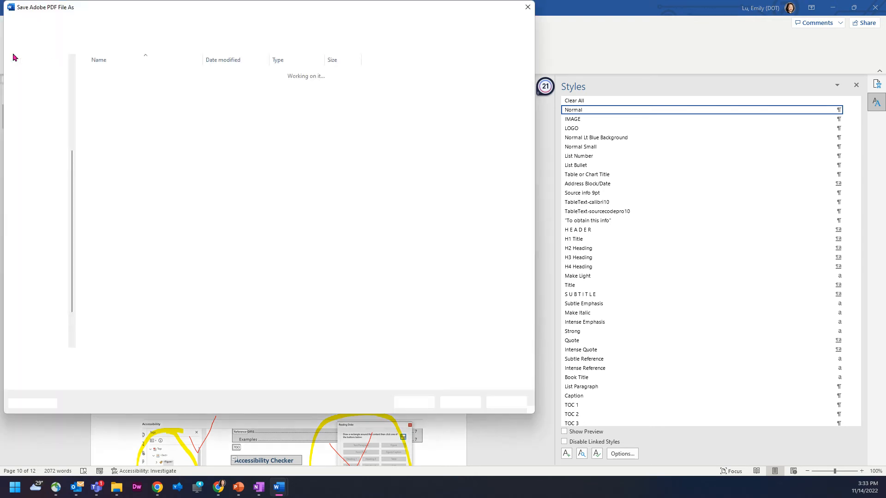
click(503, 404)
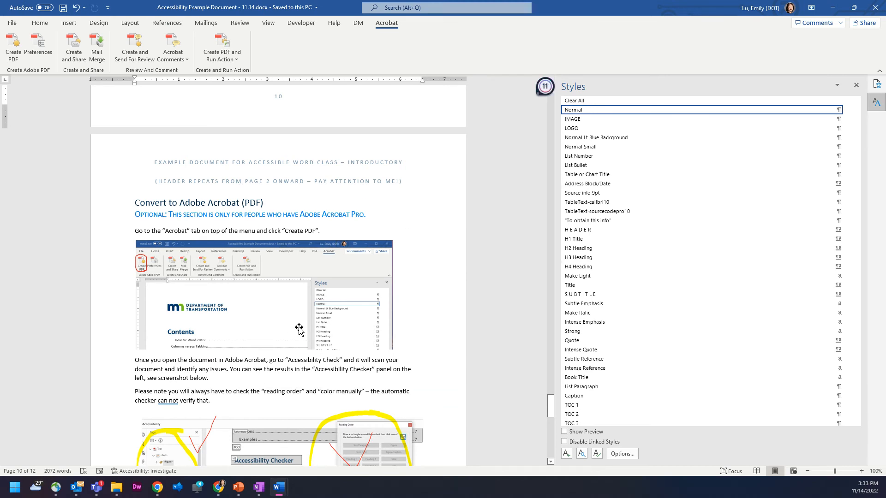
scroll(299, 328, down, 3)
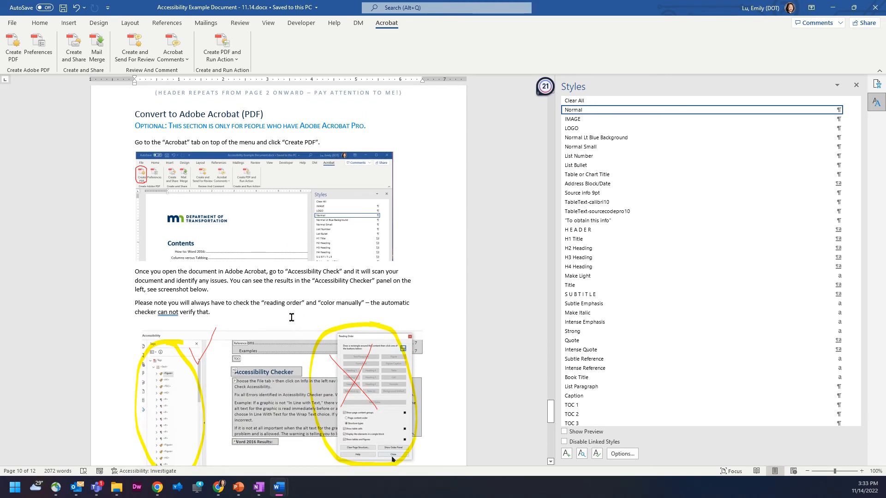
click(21, 48)
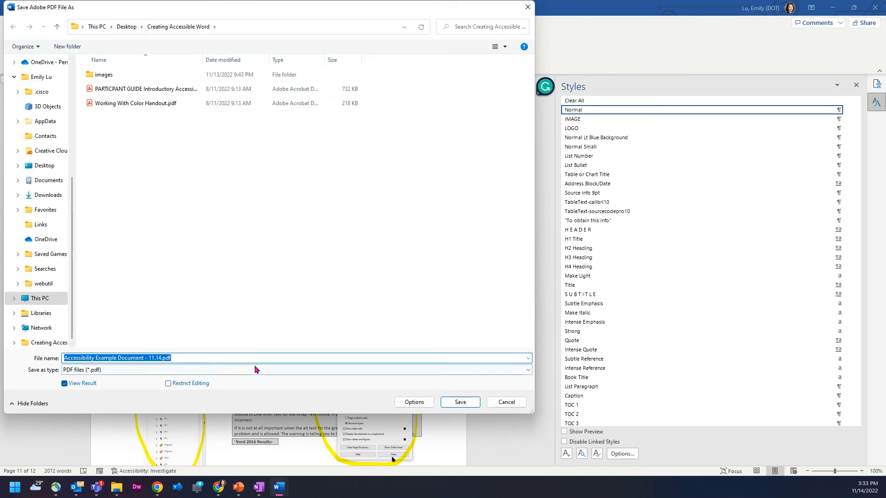
click(248, 358)
click(470, 406)
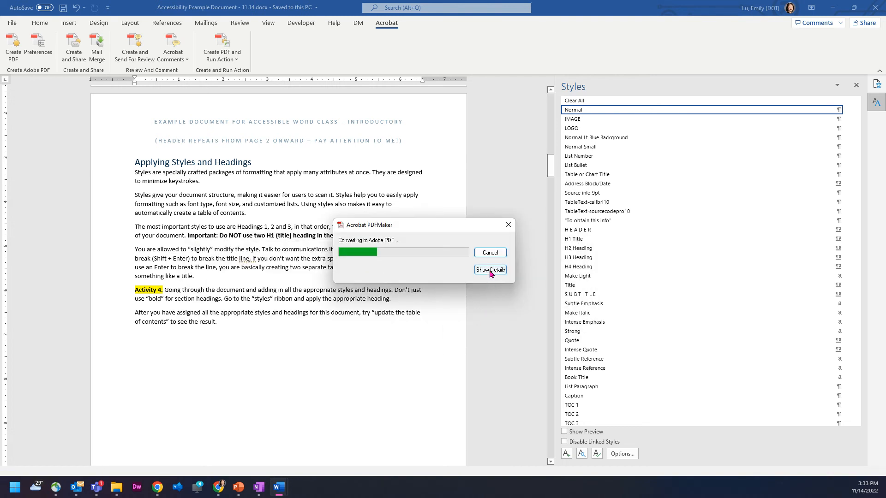
click(492, 271)
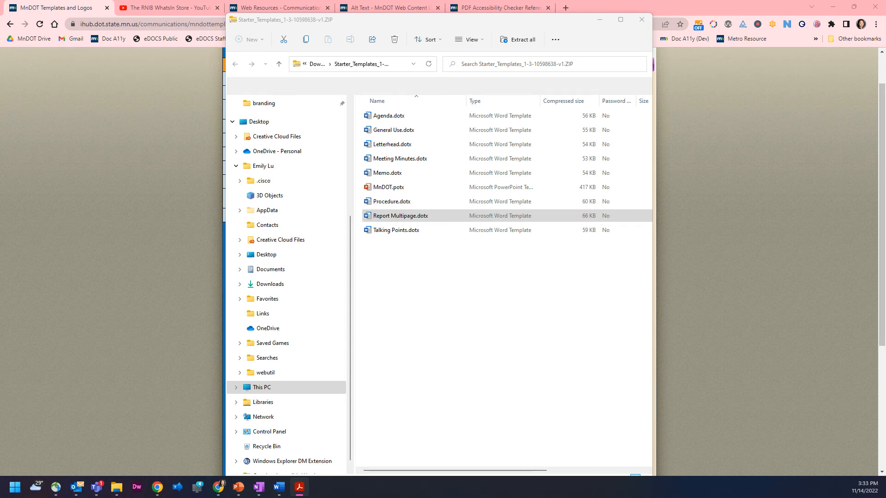
Switch to Adobe Acrobat Pro with the new PDF and maximize its window.
drag(570, 53, 506, 32)
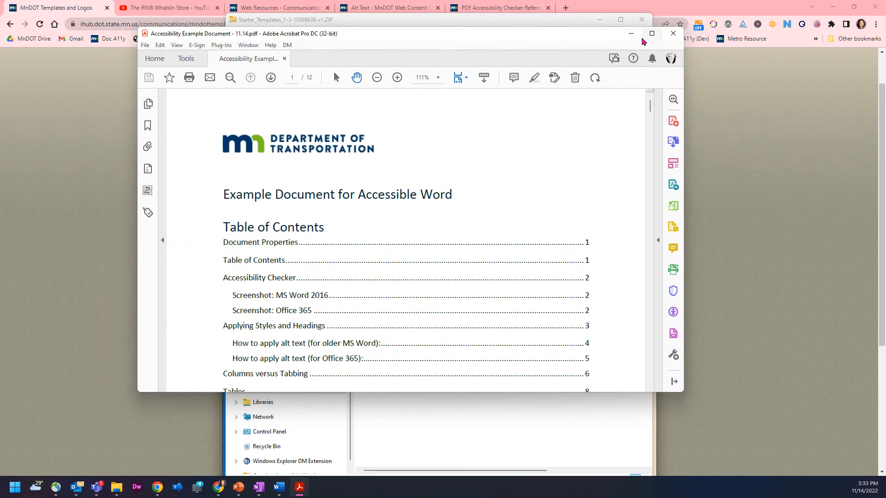
click(652, 33)
scroll(573, 220, down, 1)
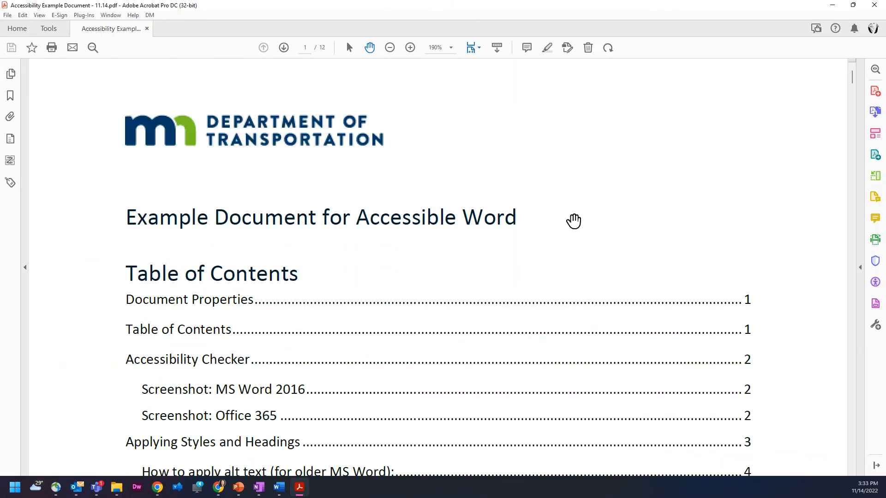
scroll(574, 221, up, 1)
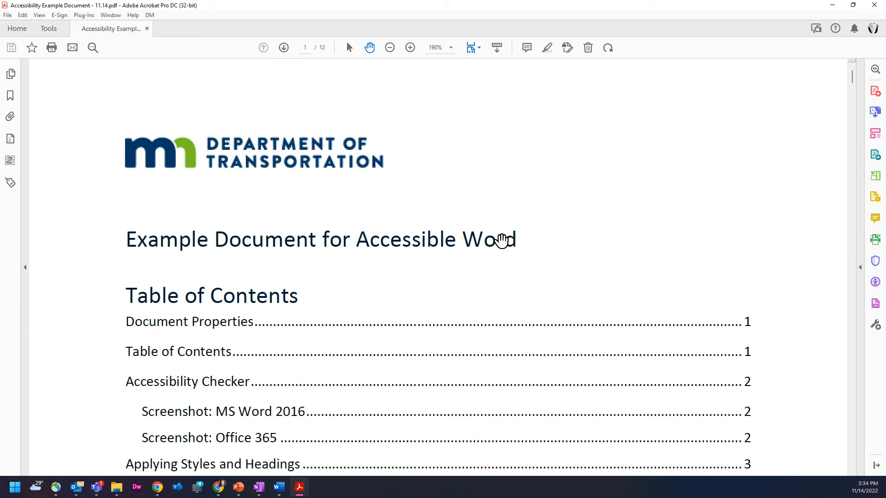
scroll(502, 239, down, 1)
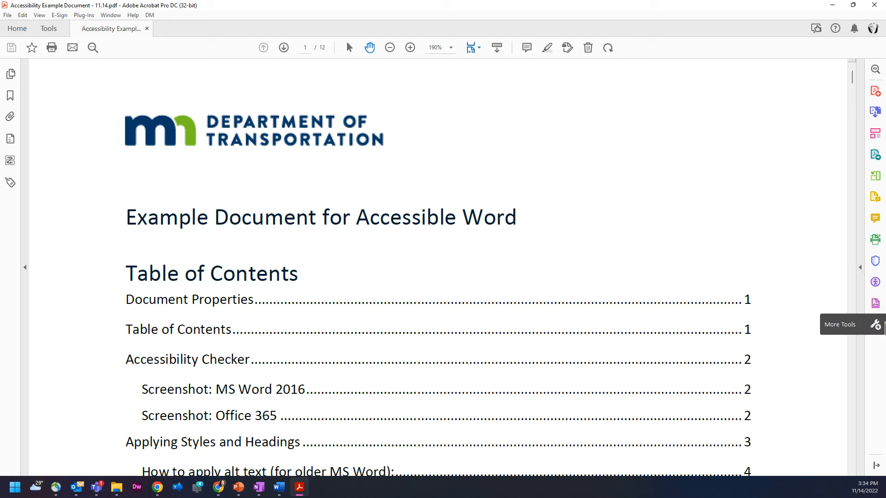
Examine the full collection of available tools, including the Protect & Standardize group, and the home view, and return to the PDF.
click(882, 326)
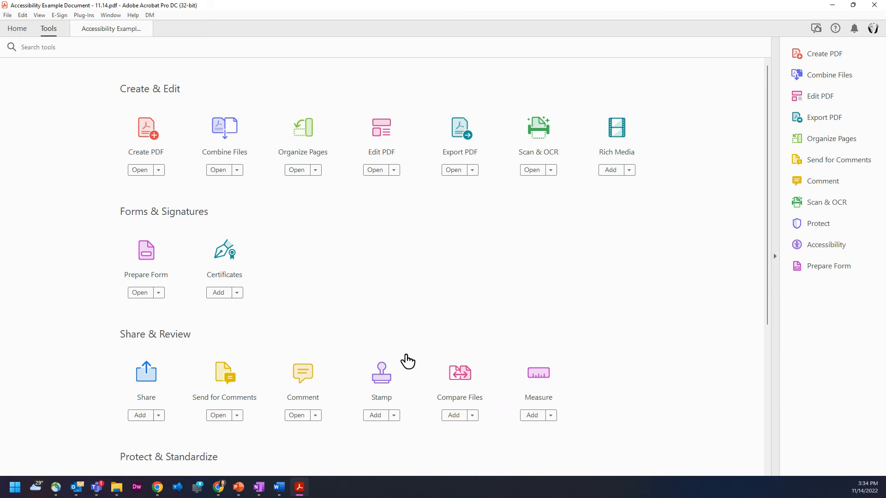
scroll(407, 359, down, 2)
scroll(410, 360, down, 3)
scroll(410, 360, up, 5)
scroll(369, 203, down, 3)
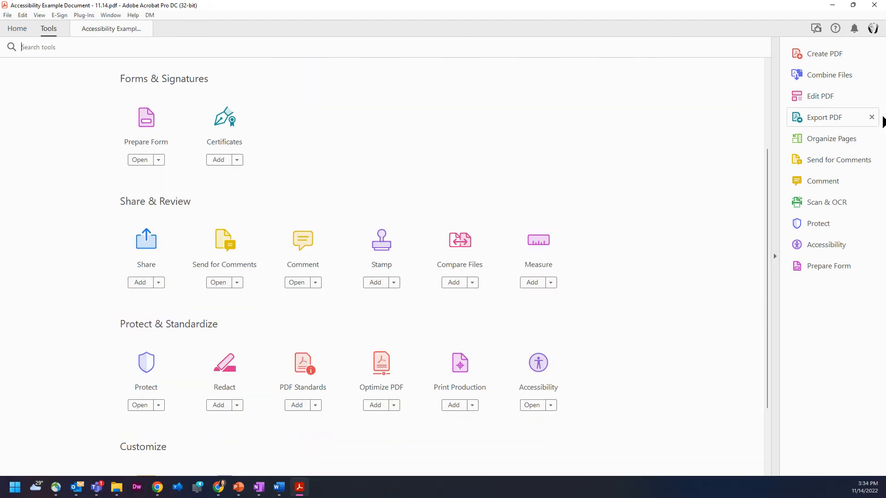
scroll(251, 242, down, 2)
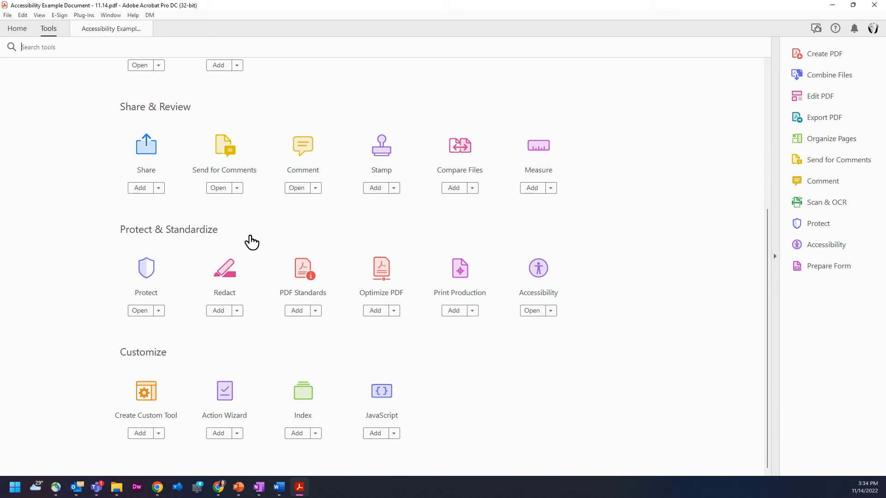
scroll(251, 242, up, 5)
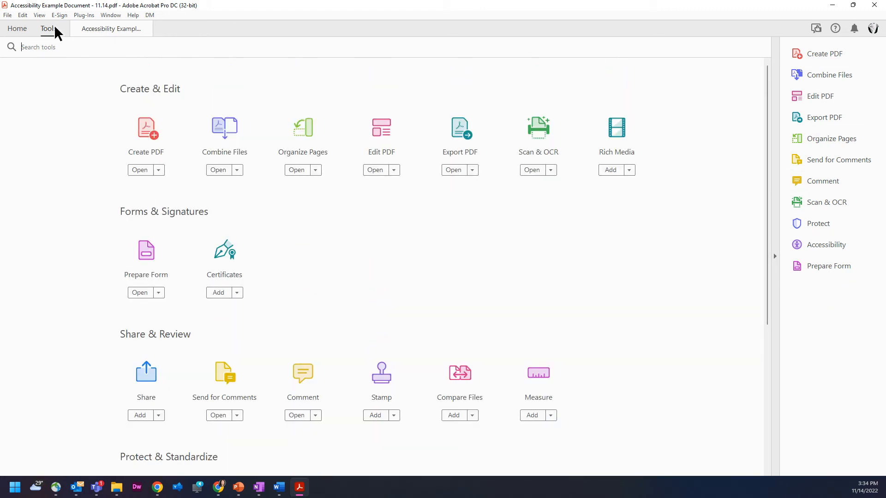
click(14, 28)
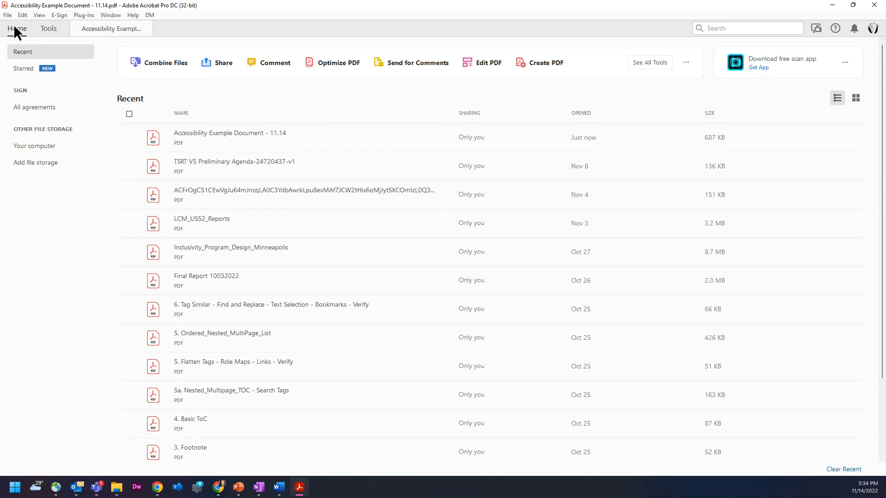
click(42, 27)
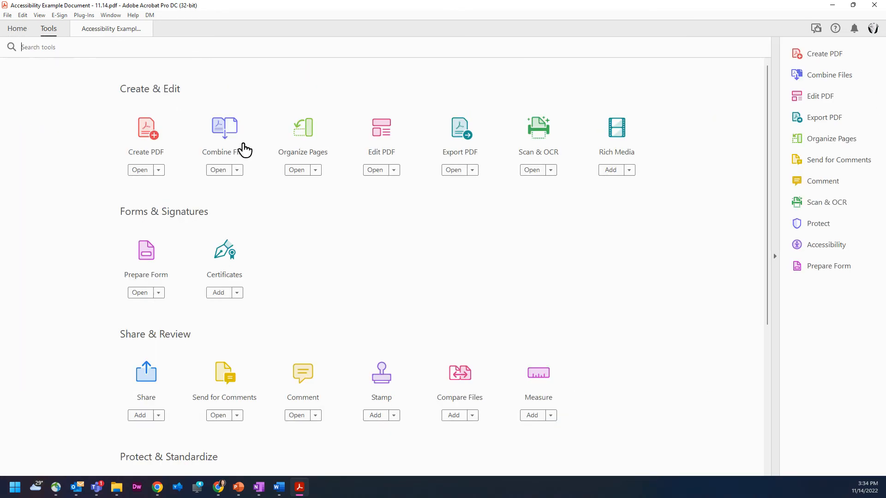
click(21, 28)
click(241, 130)
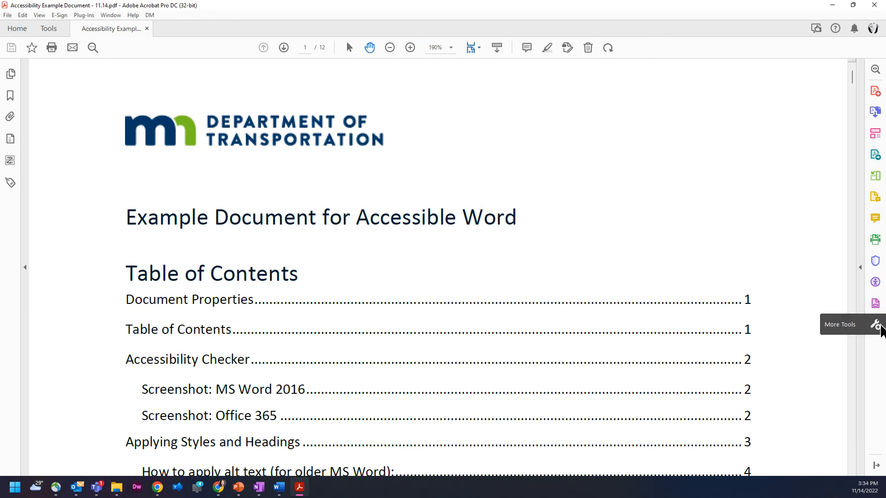
Run a full Accessibility Check on all pages of the PDF.
click(876, 283)
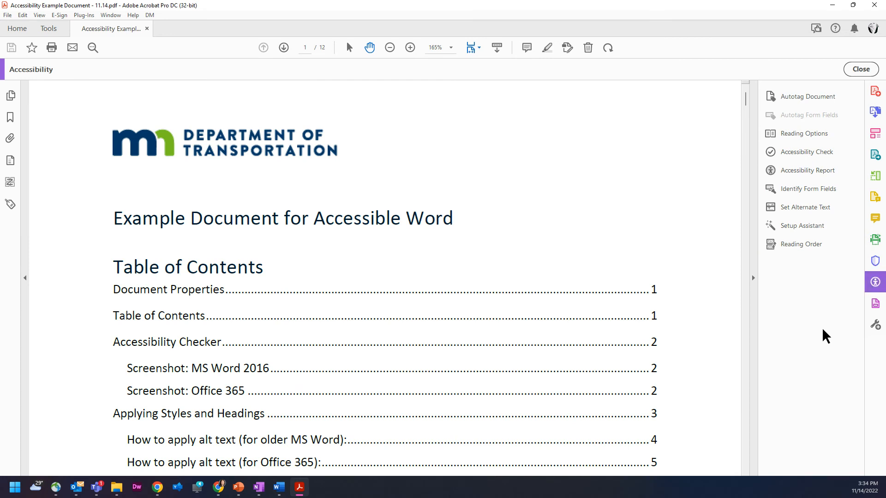
click(813, 151)
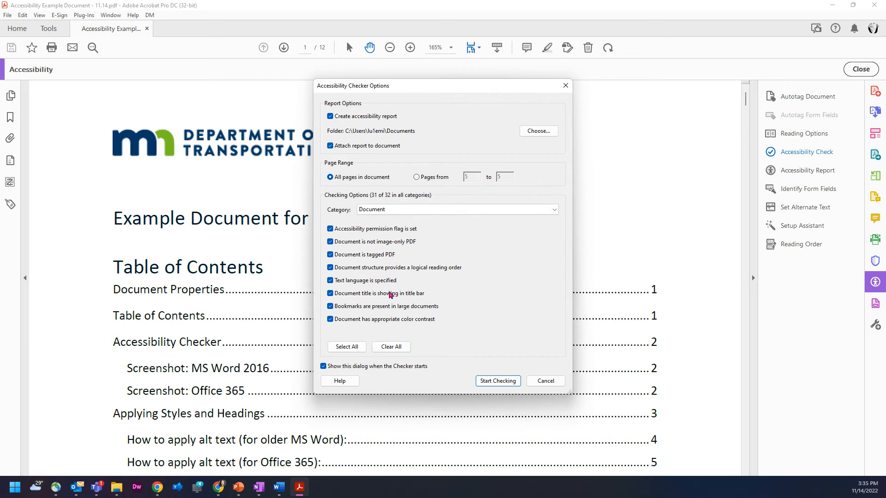
click(499, 381)
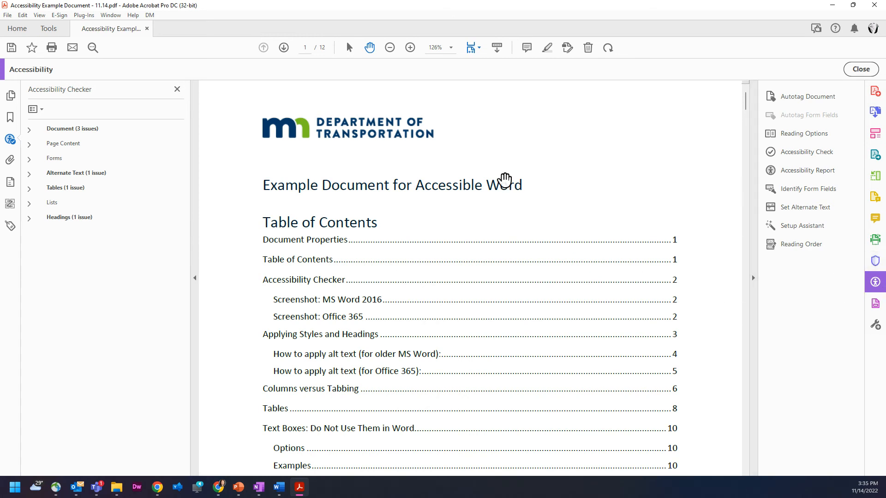
Open the Accessibility Checker options and review the available rule categories, keeping the Document category.
click(790, 152)
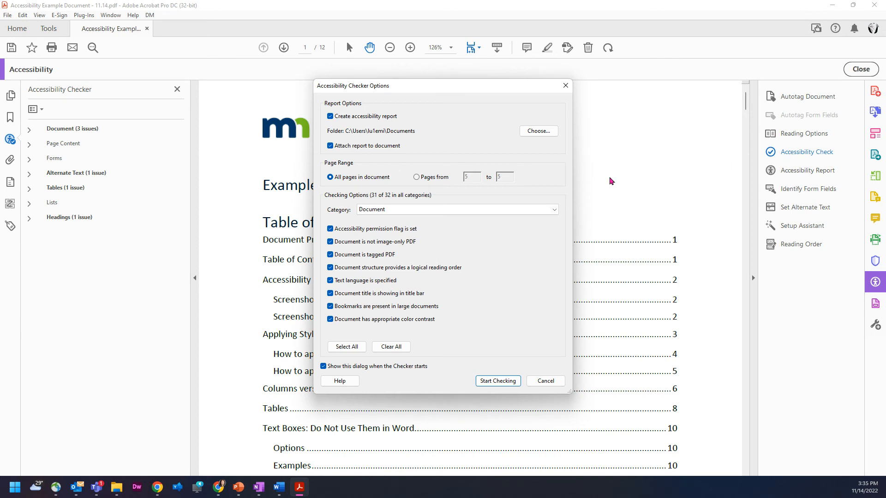
click(529, 211)
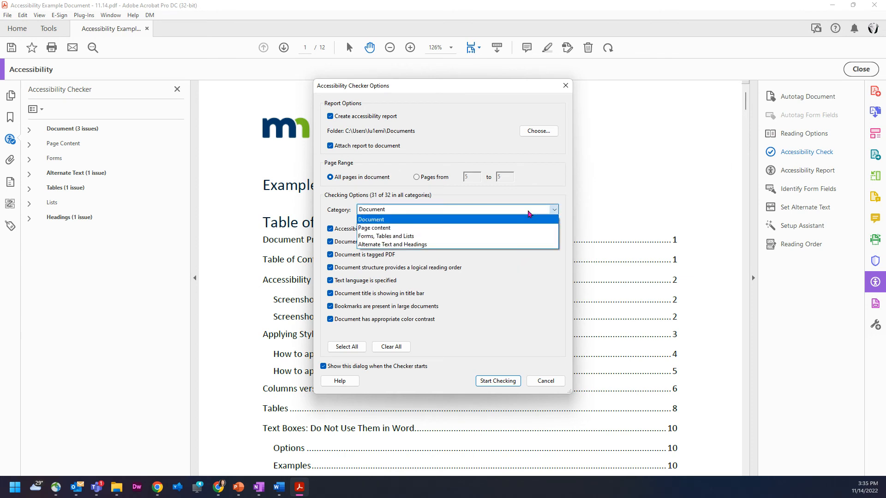
click(531, 211)
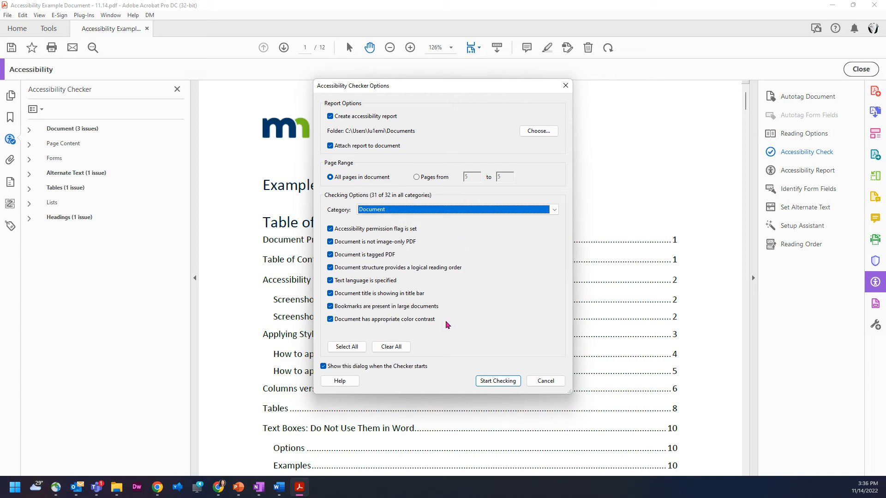
Run the Accessibility Check with all Document category rules selected, and dismiss the request to replace the attached report.
click(342, 347)
click(353, 349)
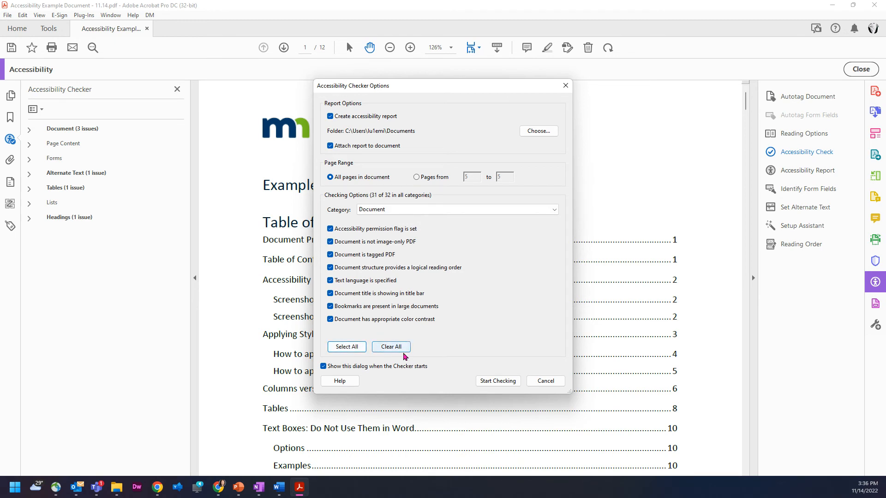
click(404, 349)
click(354, 351)
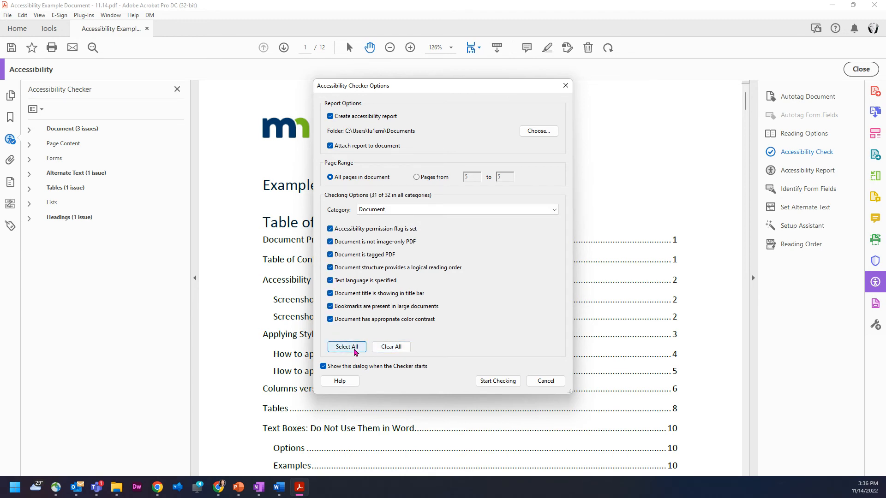
click(391, 347)
click(347, 348)
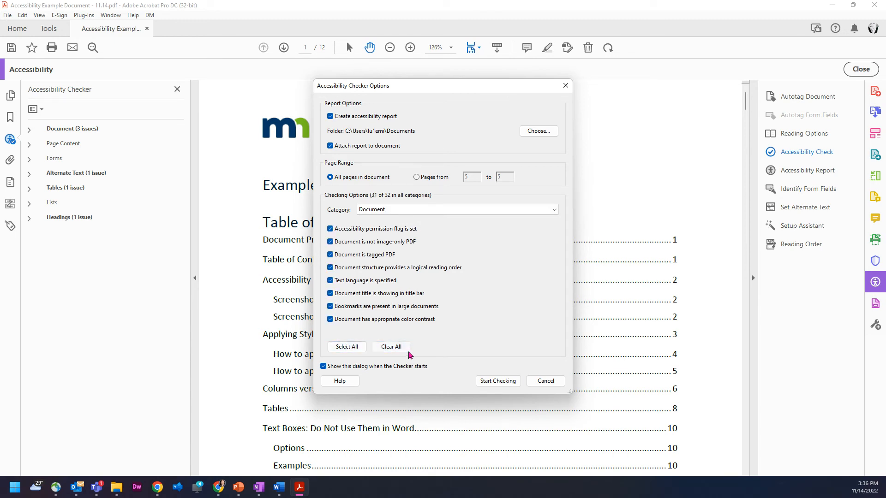
click(392, 347)
click(347, 347)
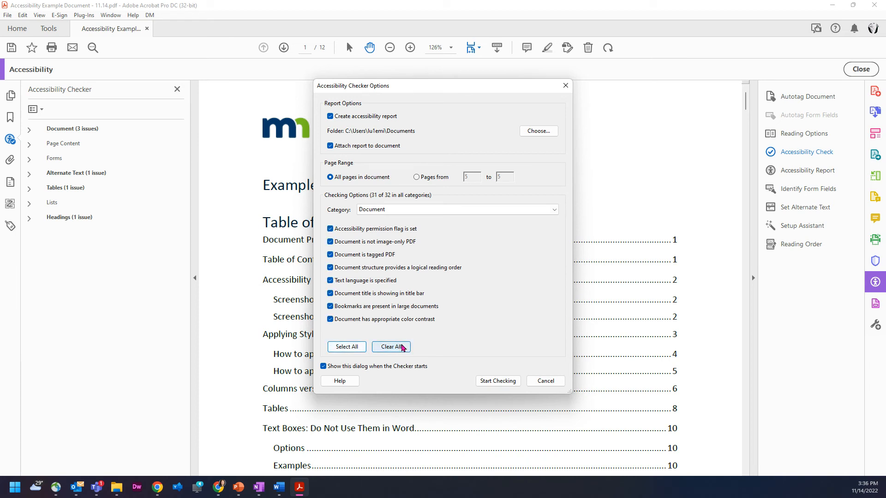
click(392, 347)
click(347, 348)
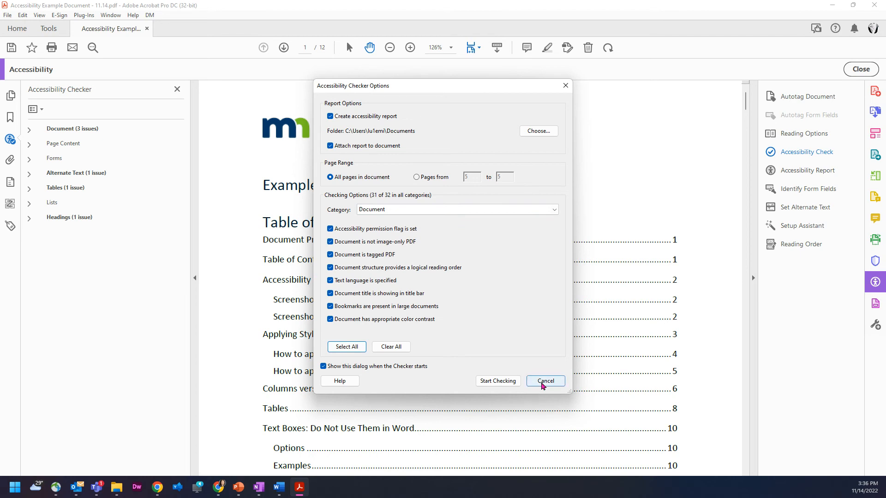
click(496, 382)
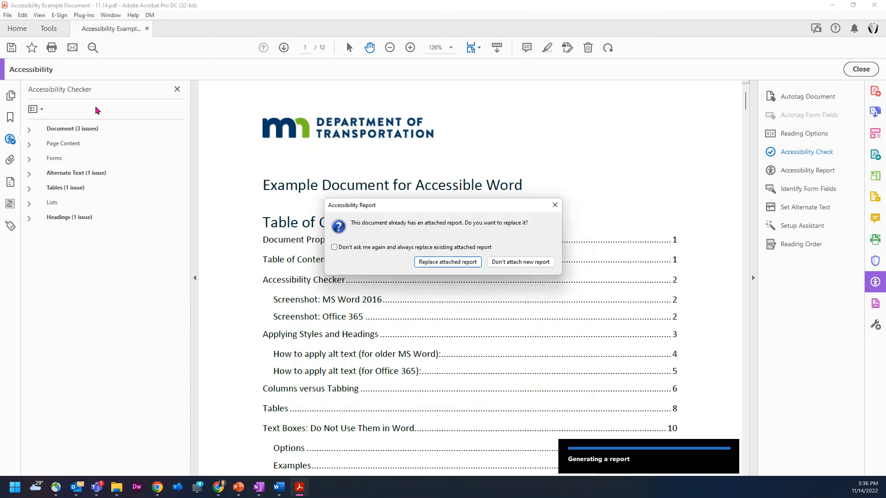
click(556, 206)
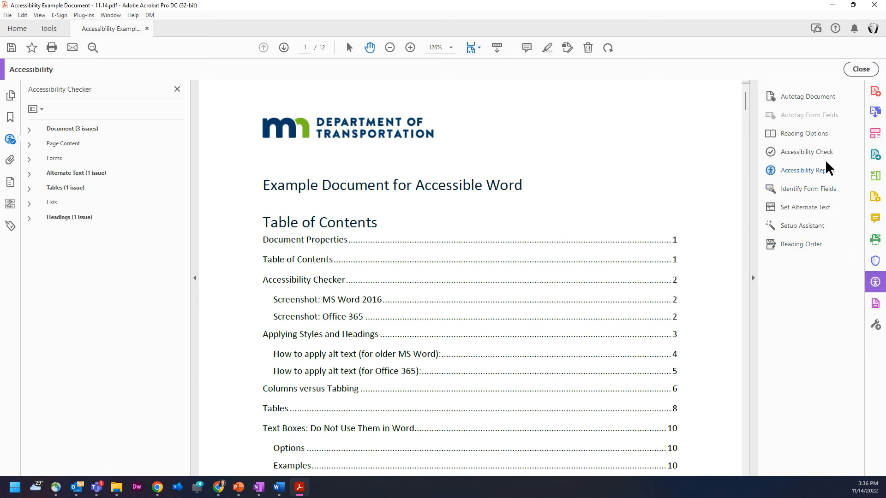
View the Accessibility Report, and examine the checker's Page content and Forms, Tables and Lists rules without starting a check.
click(801, 175)
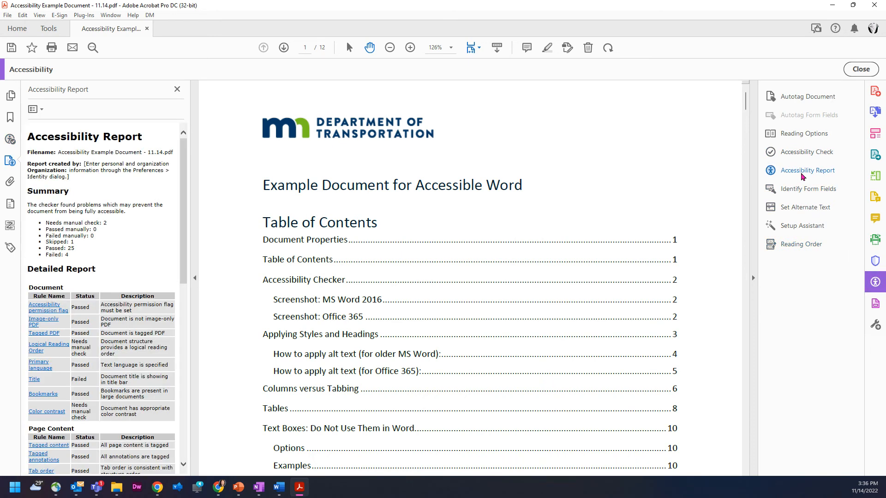
click(803, 156)
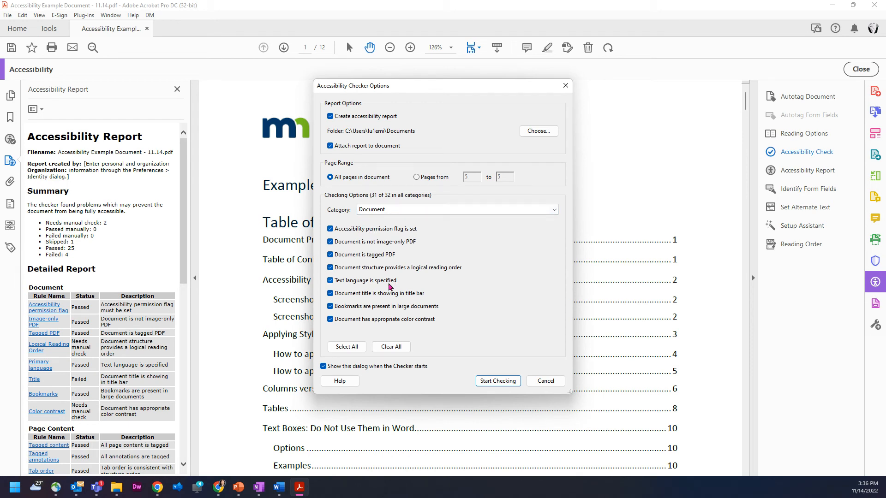
click(391, 211)
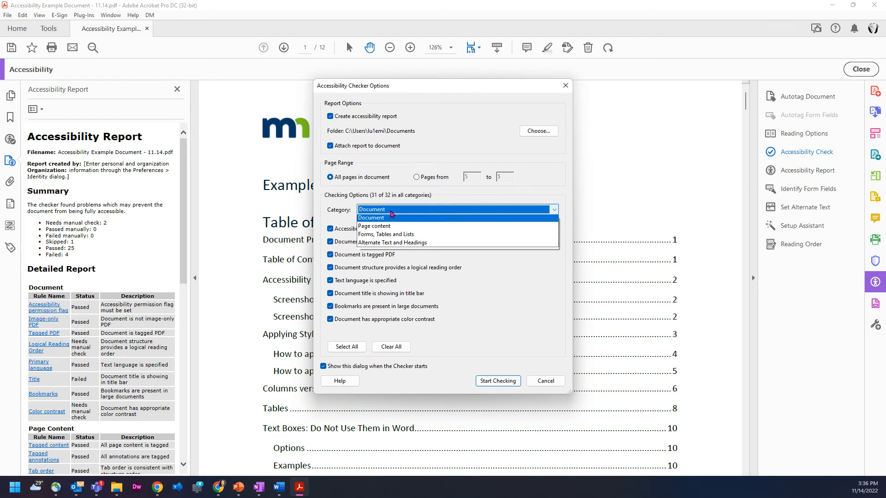
click(392, 226)
click(401, 211)
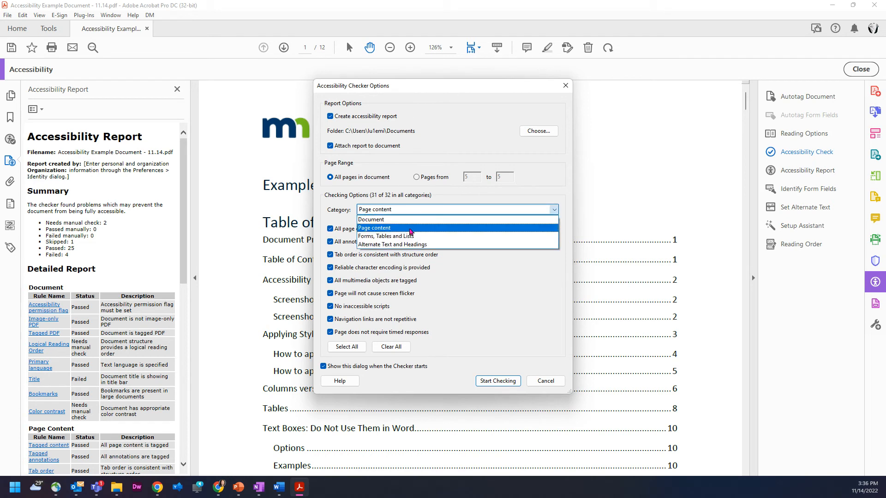
click(434, 287)
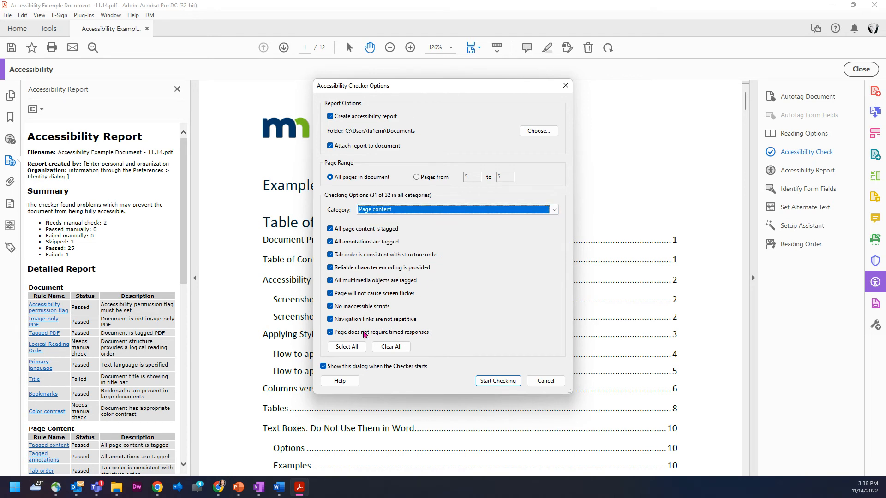
click(346, 354)
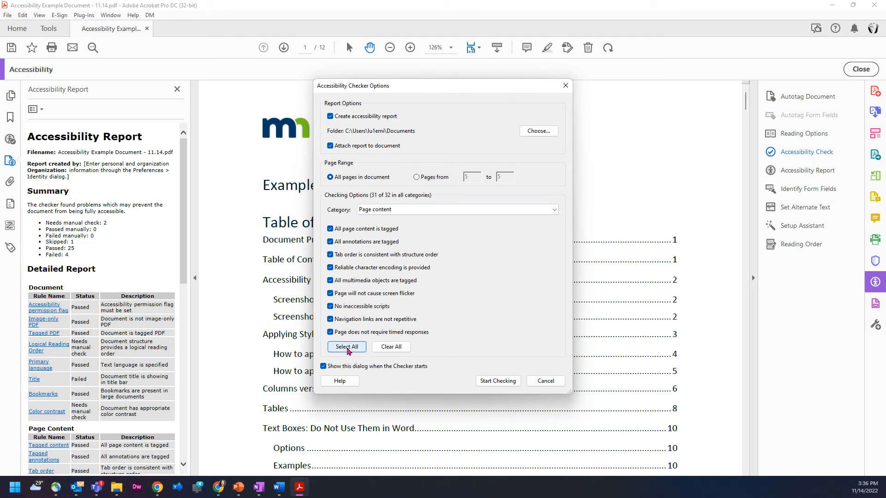
click(402, 210)
click(392, 235)
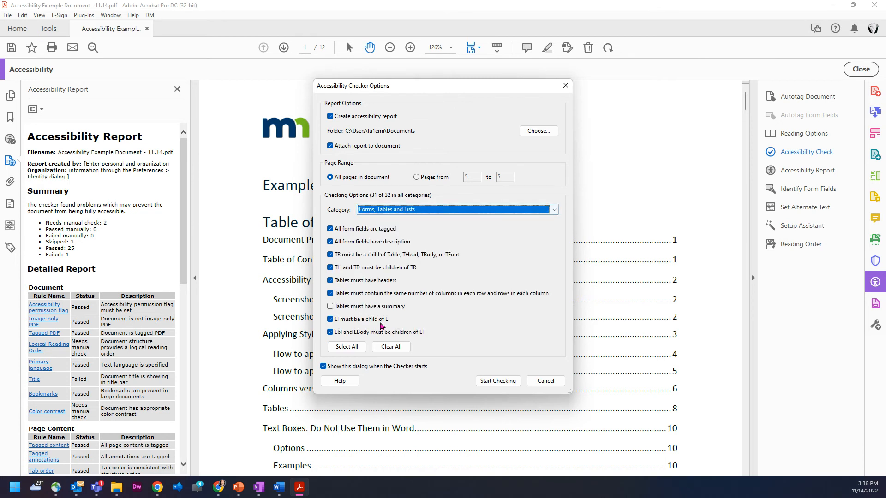
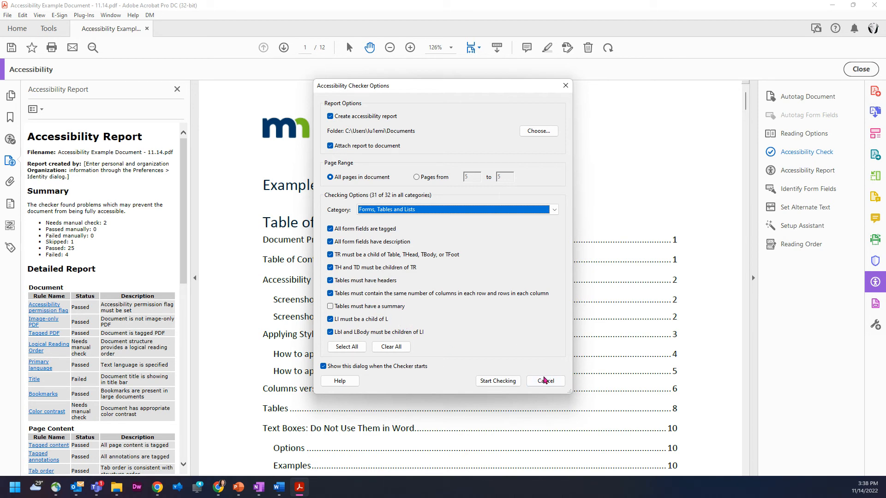
click(545, 380)
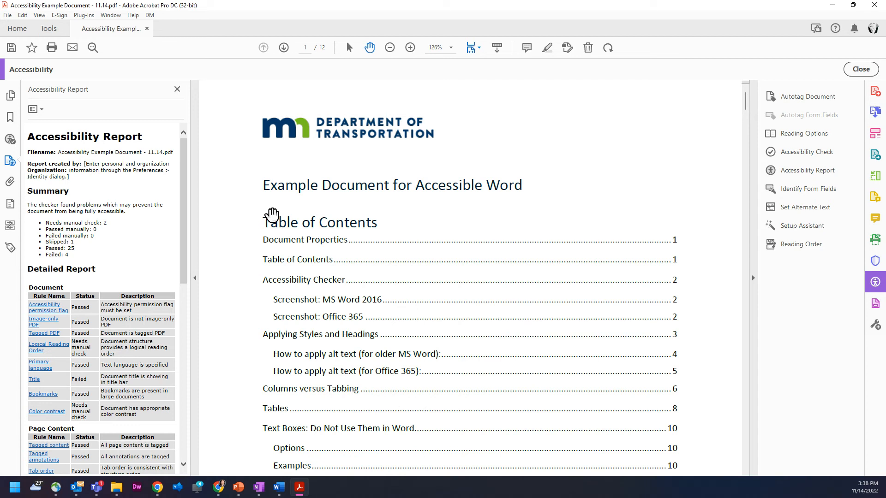
Run the Accessibility Check on all pages and replace the report attached to the document.
click(803, 154)
click(498, 381)
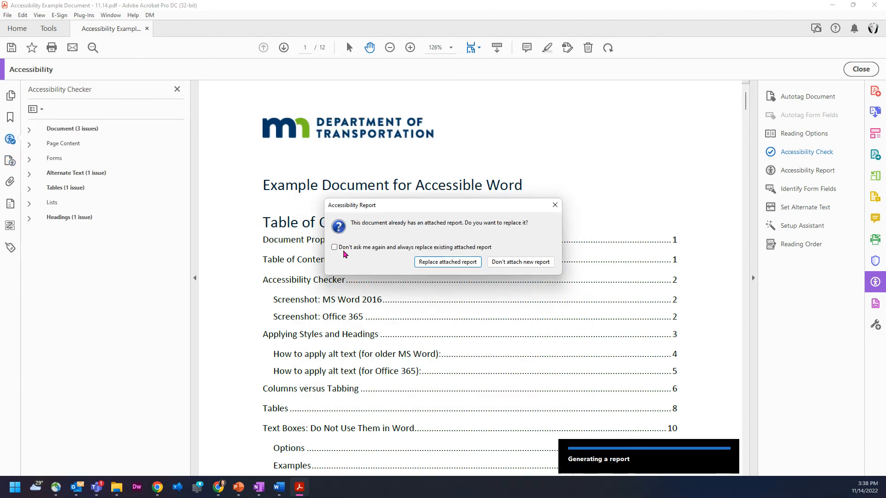
click(434, 262)
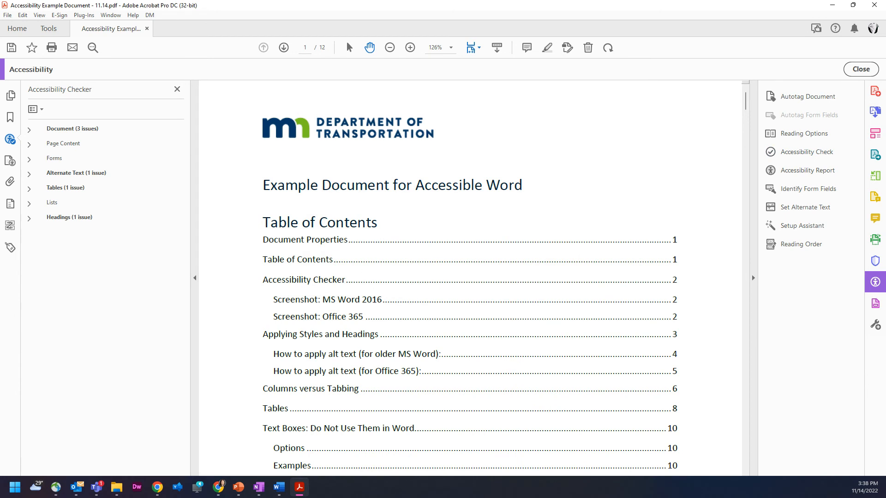
Apply the automatic fix to the Title issue in the Document results, and dismiss the request to replace the attached report.
click(29, 129)
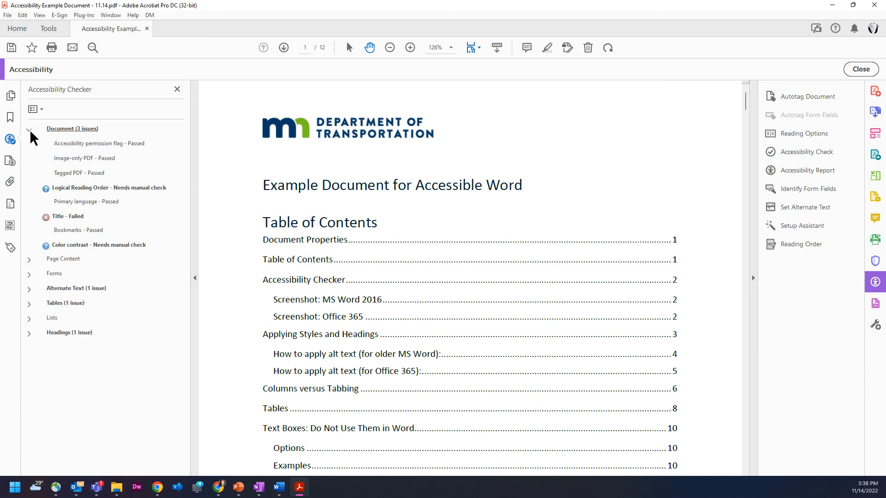
right_click(78, 222)
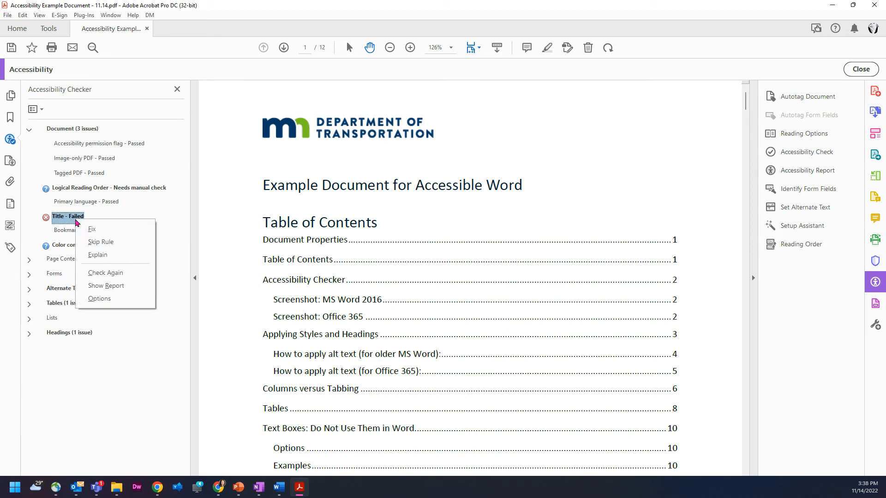
click(92, 229)
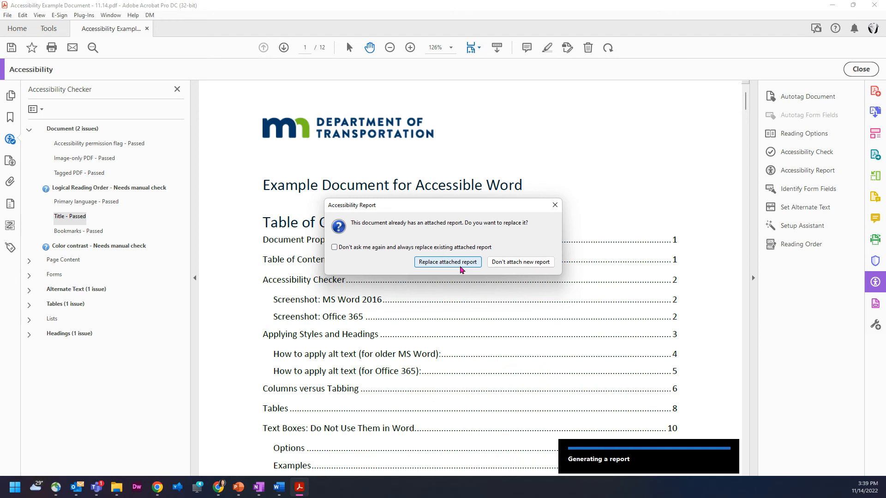
click(555, 205)
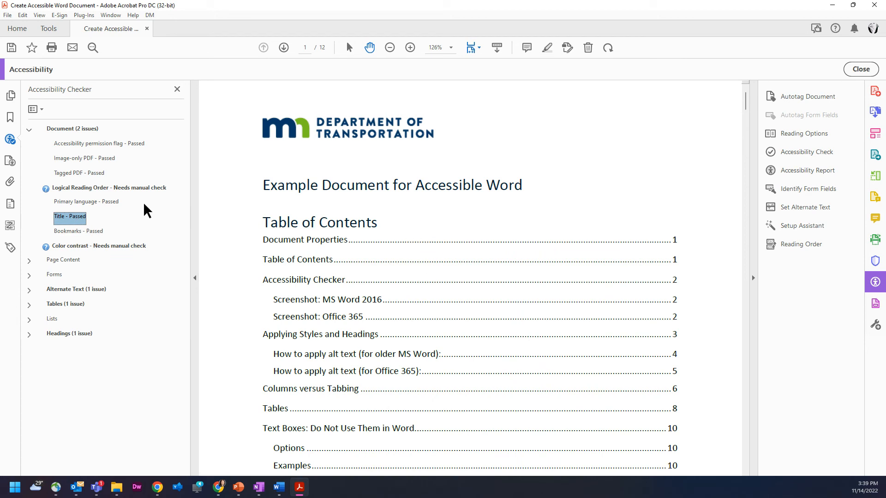
View the checker options from the Title rule and close them without running a check.
right_click(82, 226)
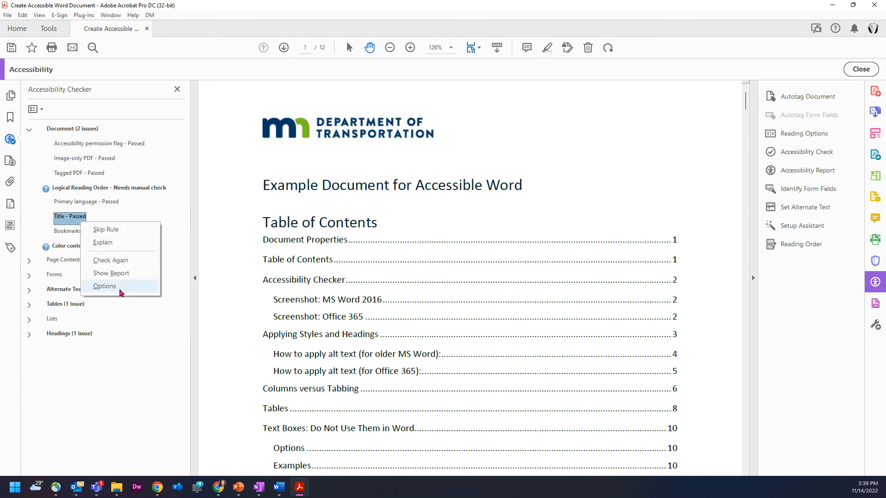
click(105, 287)
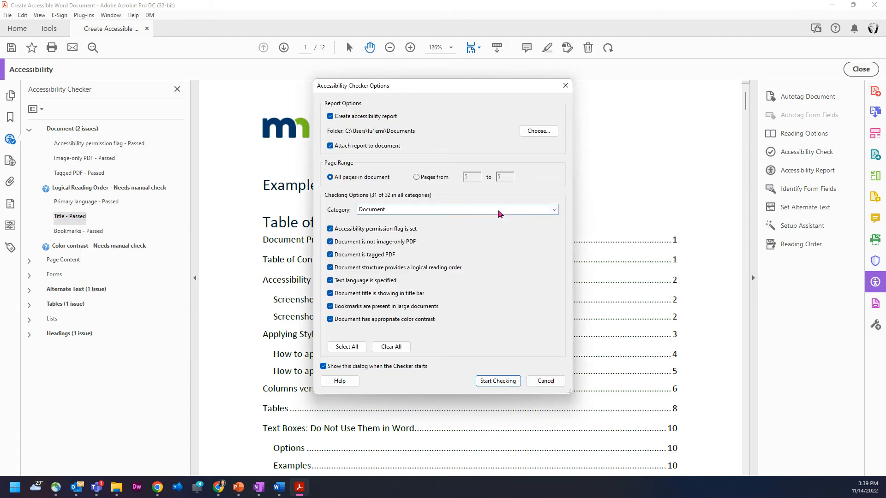
click(544, 382)
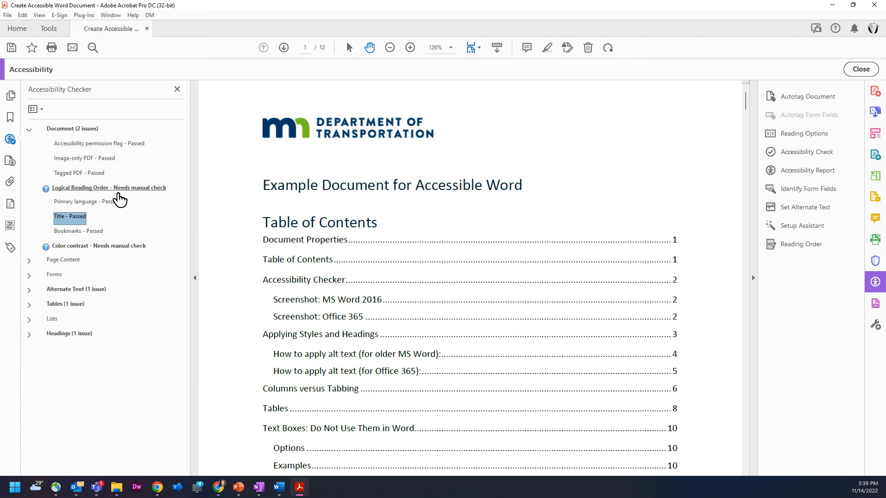
Examine the Logical Reading Order item and the expanded Page Content and Forms results in the Accessibility Checker.
click(162, 188)
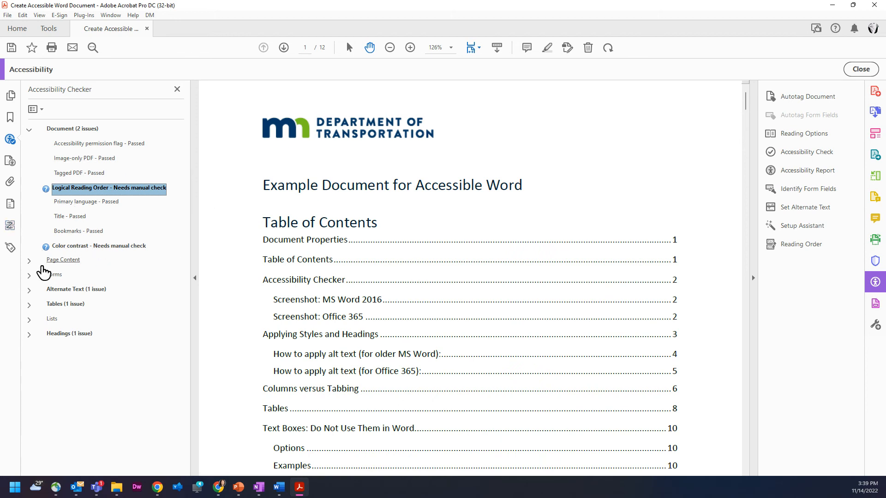
click(29, 261)
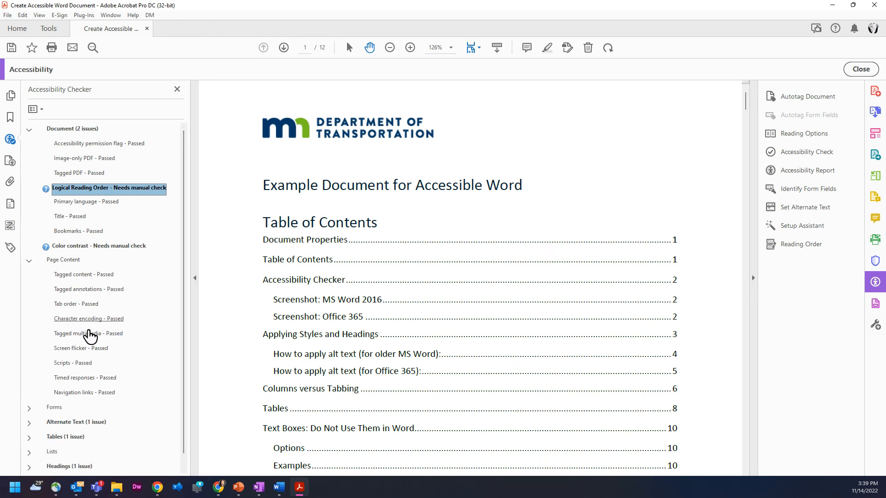
scroll(72, 339, down, 1)
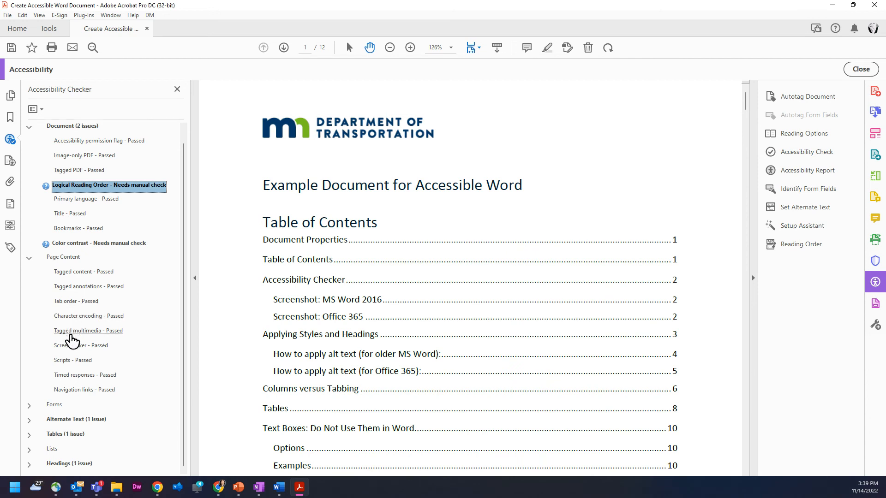
click(35, 405)
click(27, 404)
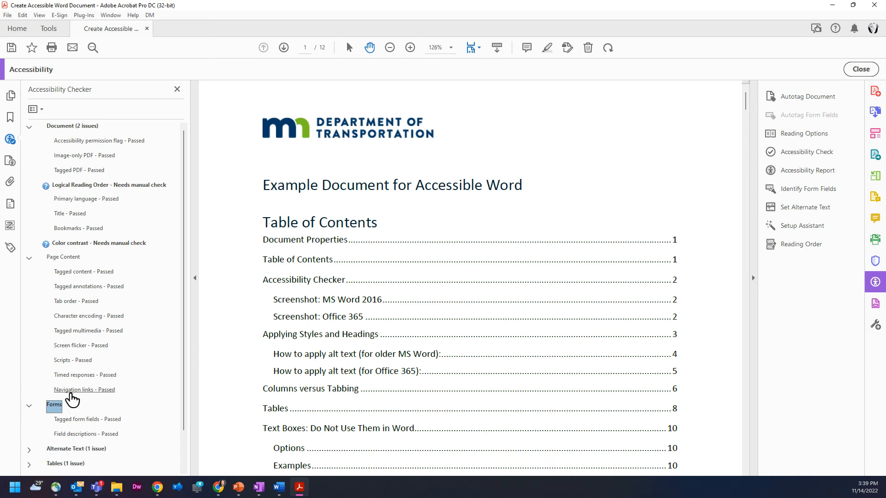
scroll(83, 395, down, 1)
click(115, 392)
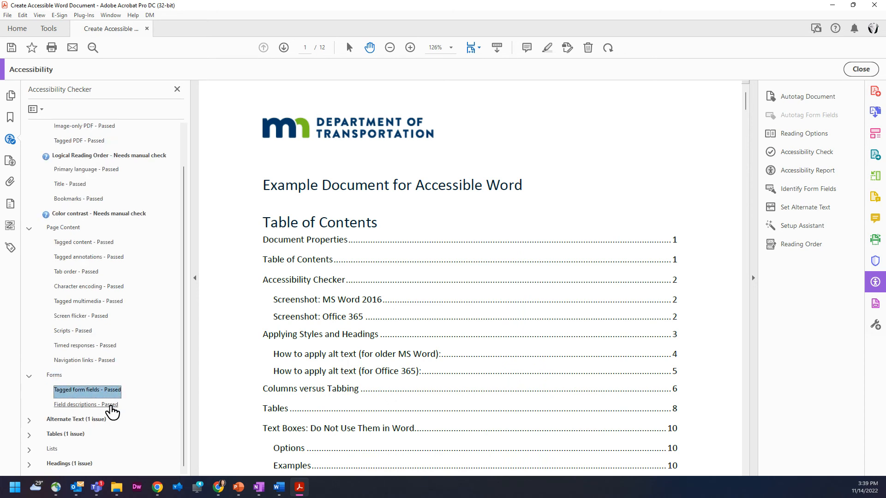
click(113, 407)
Expand the Alternate Text results and show Figure 1 and Figure 2 from the failed Figures alternate text rule in the document.
click(28, 420)
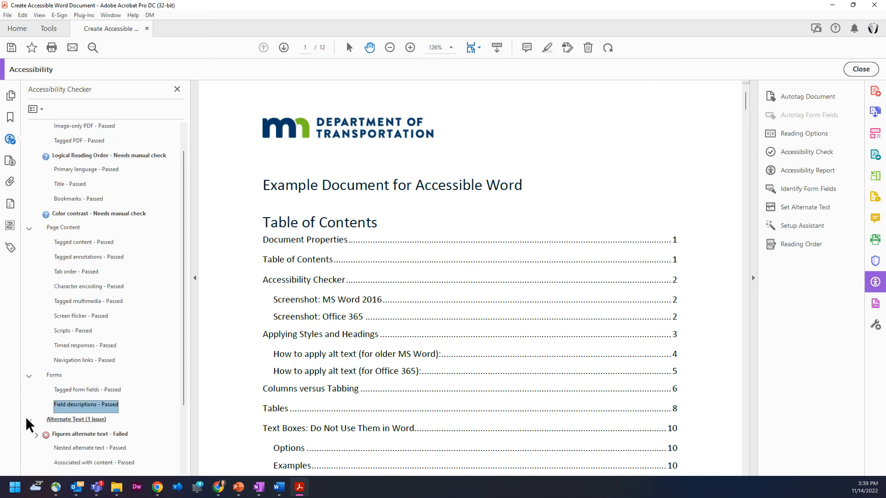
scroll(46, 412, down, 3)
click(69, 365)
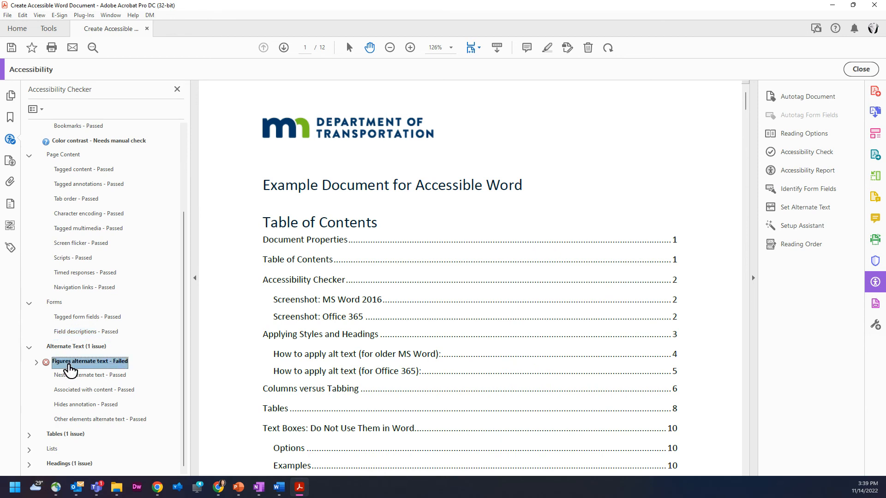
click(36, 362)
click(66, 375)
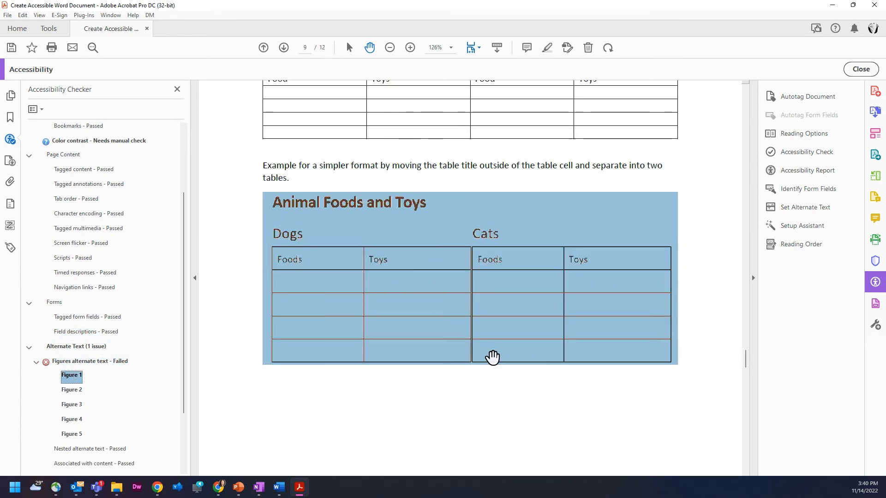
click(73, 392)
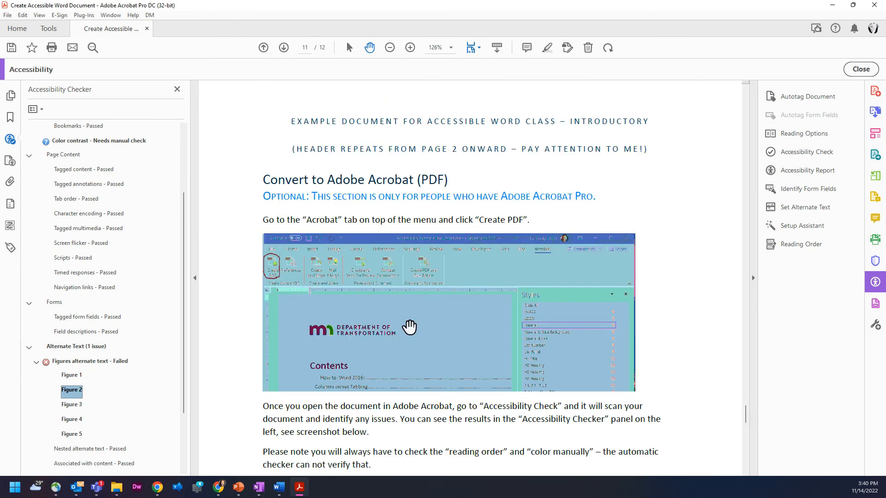
click(74, 376)
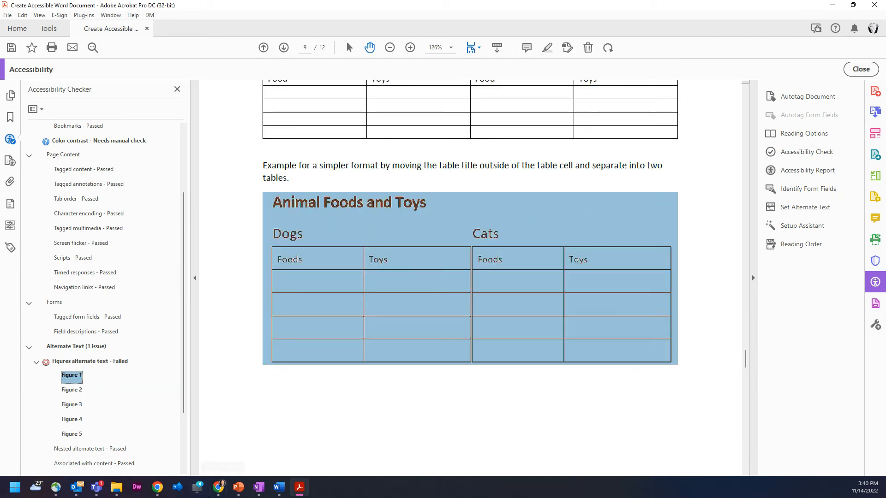
mouse_move(279, 486)
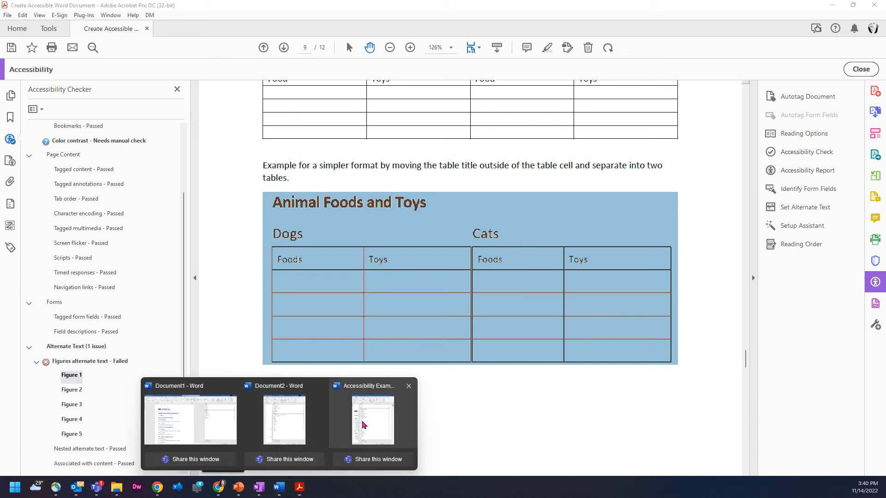
click(193, 334)
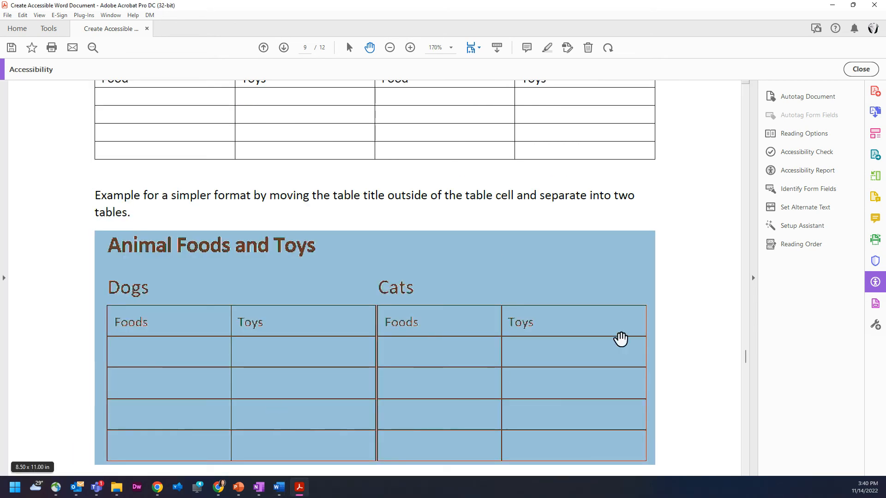
click(852, 5)
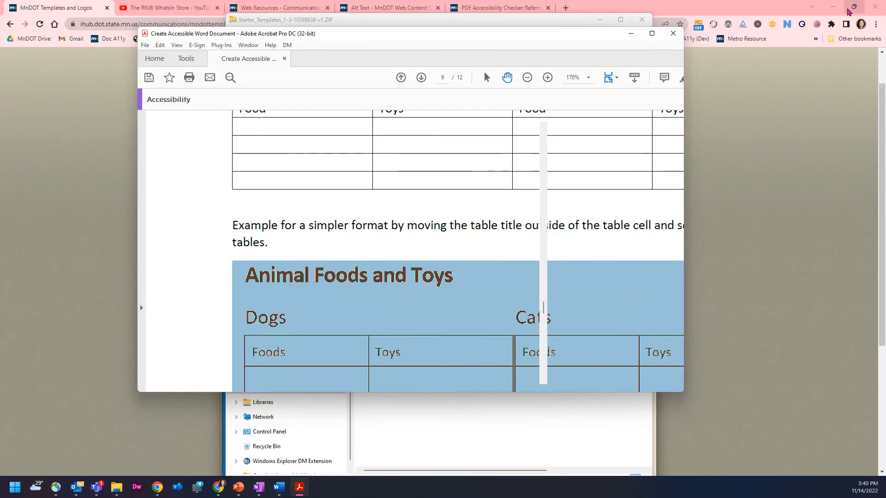
click(652, 34)
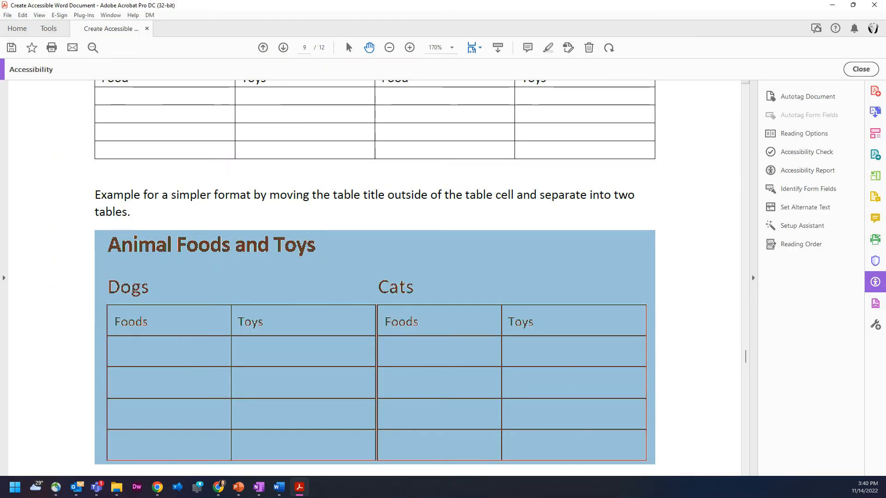
click(4, 278)
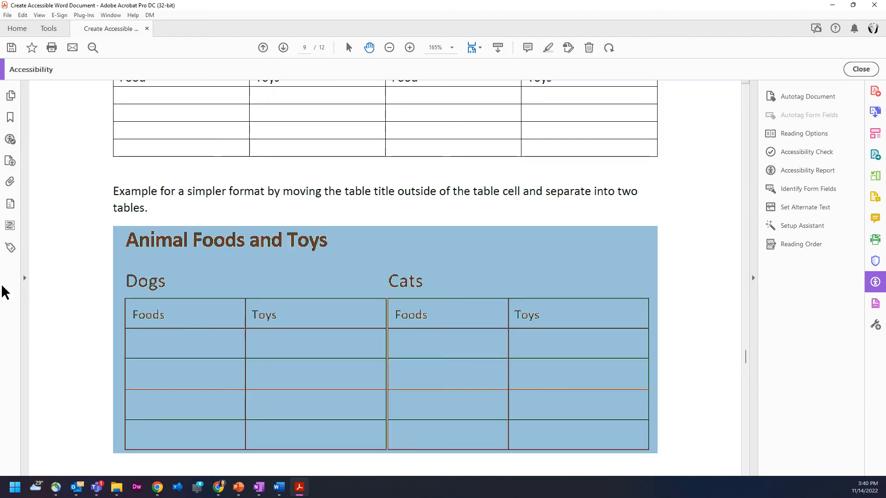
click(10, 140)
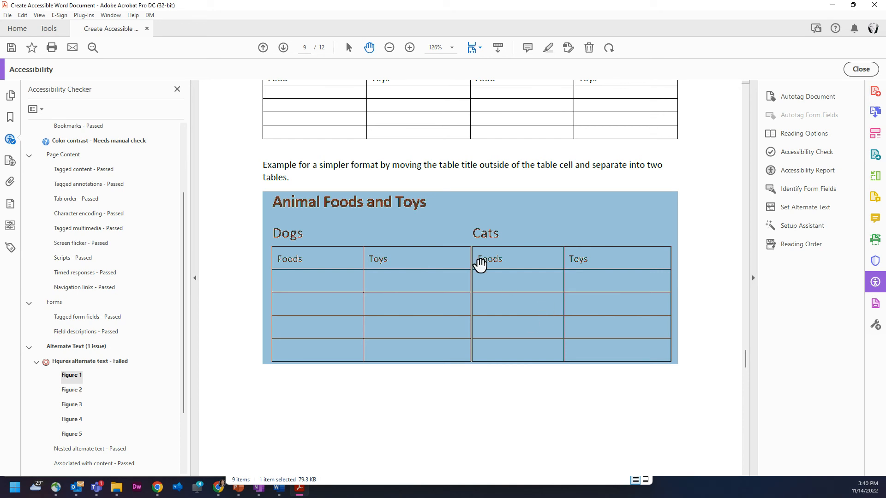
Switch to editing text and images, and examine the editing commands and external editor choices for the Animal Foods and Toys image.
right_click(392, 246)
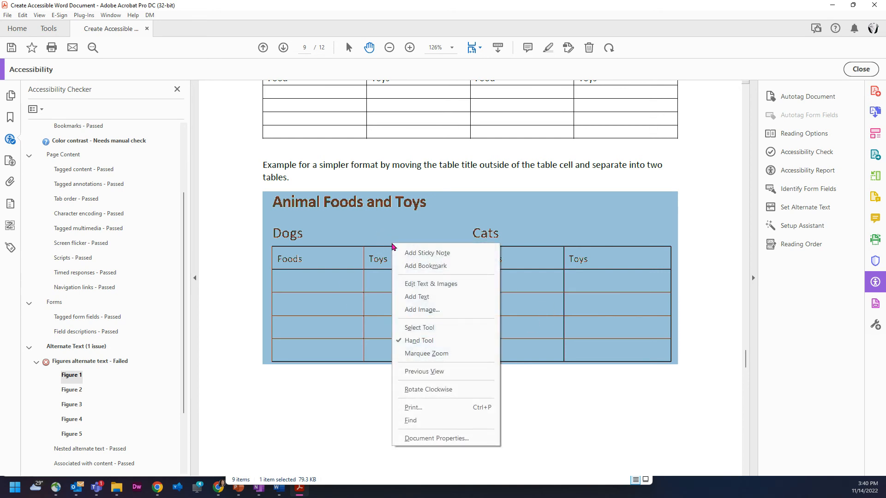
click(480, 284)
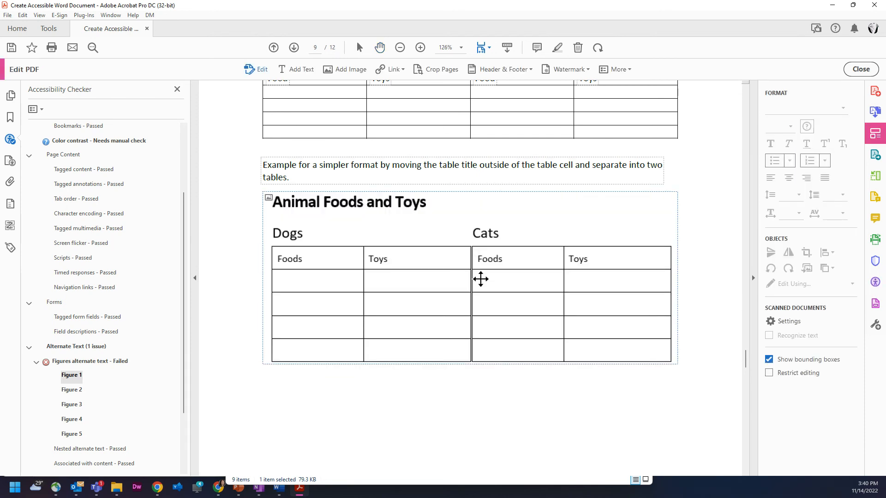
right_click(478, 246)
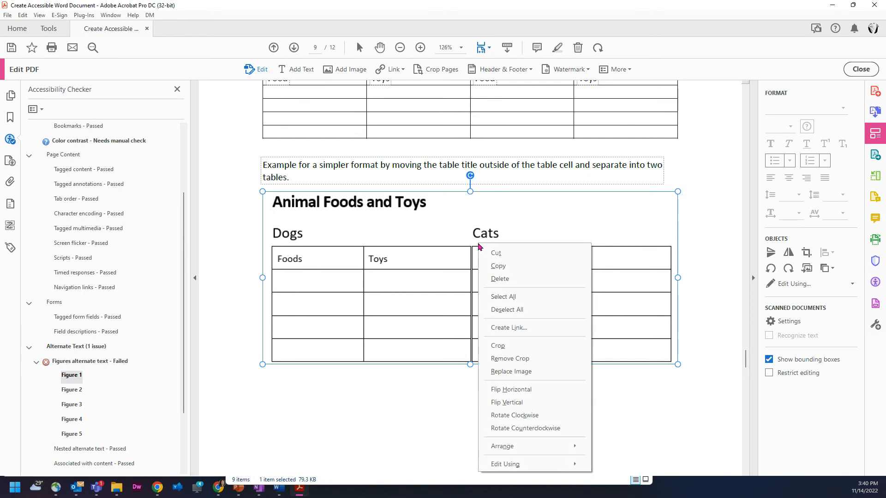
click(800, 283)
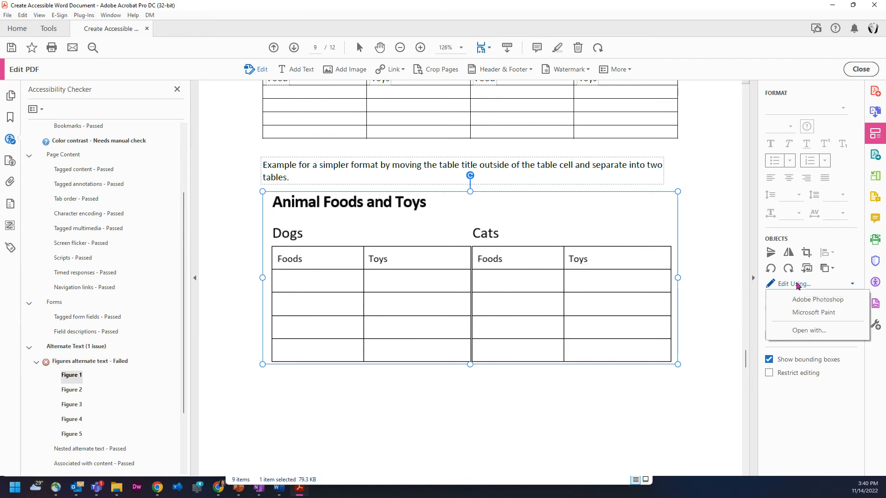
click(552, 209)
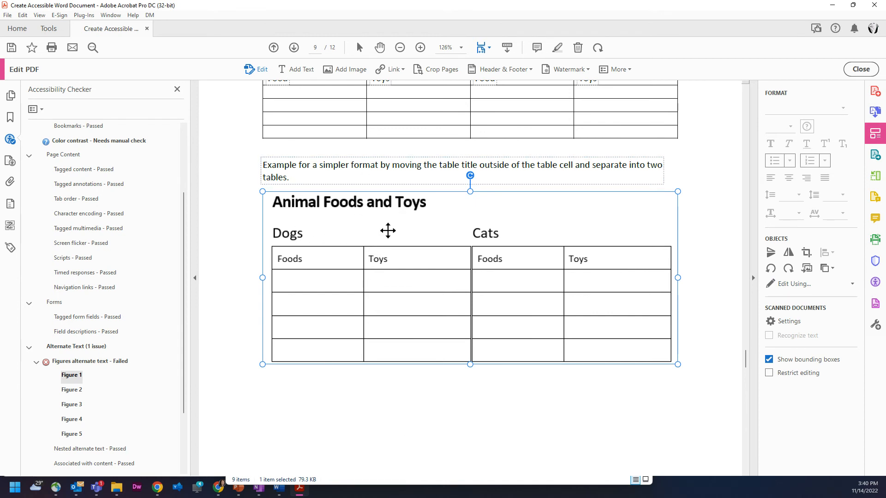
right_click(346, 208)
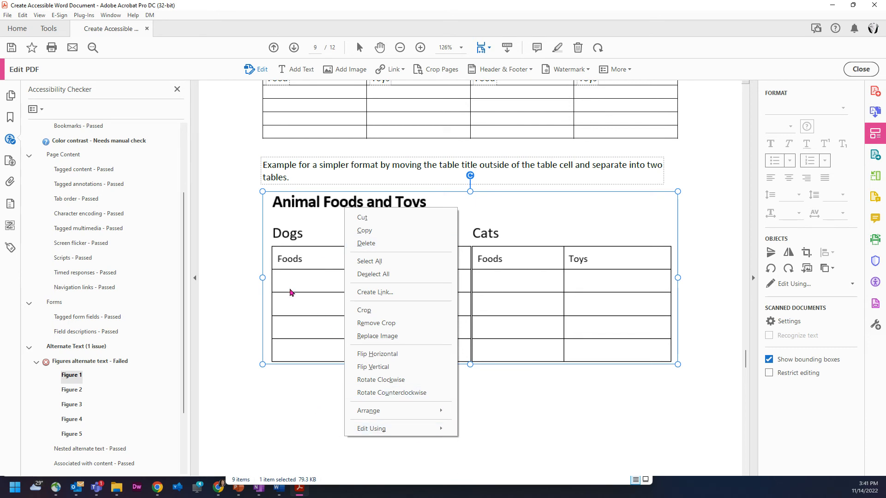
right_click(290, 326)
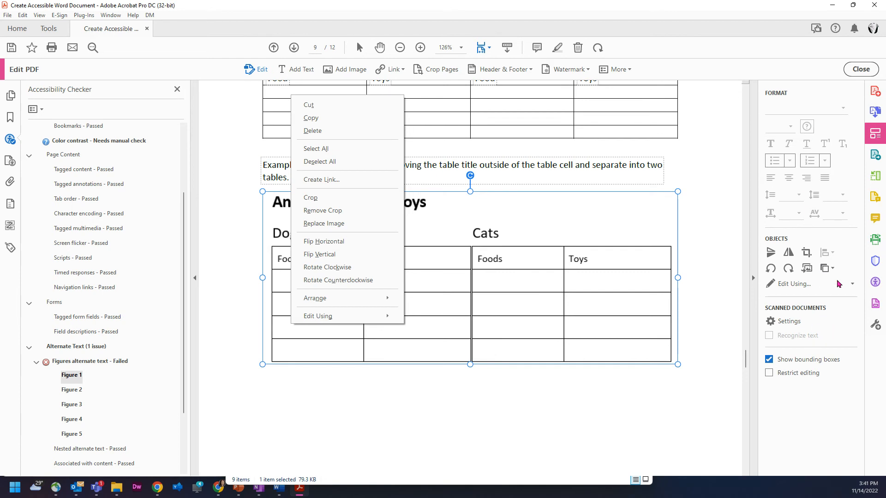
click(444, 302)
right_click(476, 305)
mouse_move(492, 305)
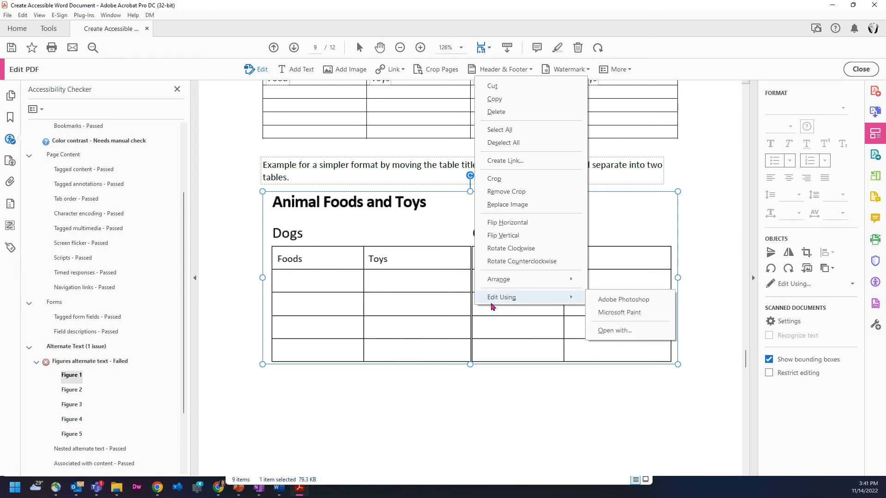
Open the alternate text fix for Figure 1, step through to the fifth image, and cancel without entering any text.
right_click(81, 377)
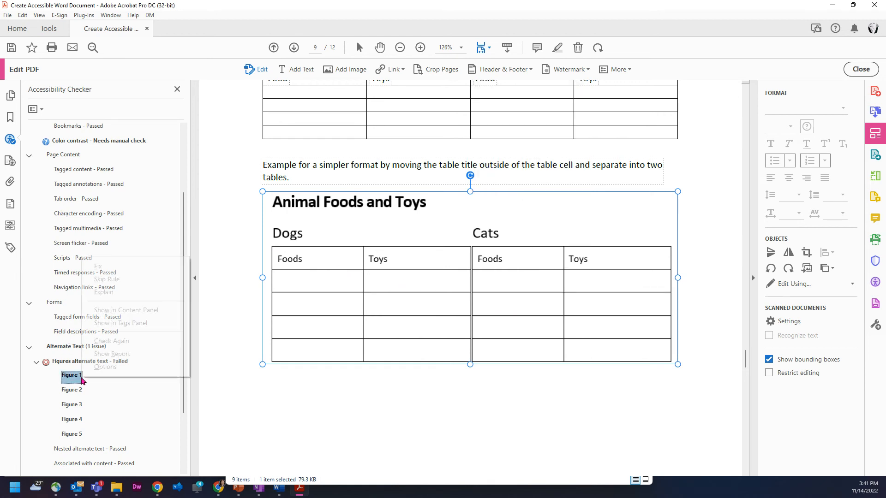
click(98, 267)
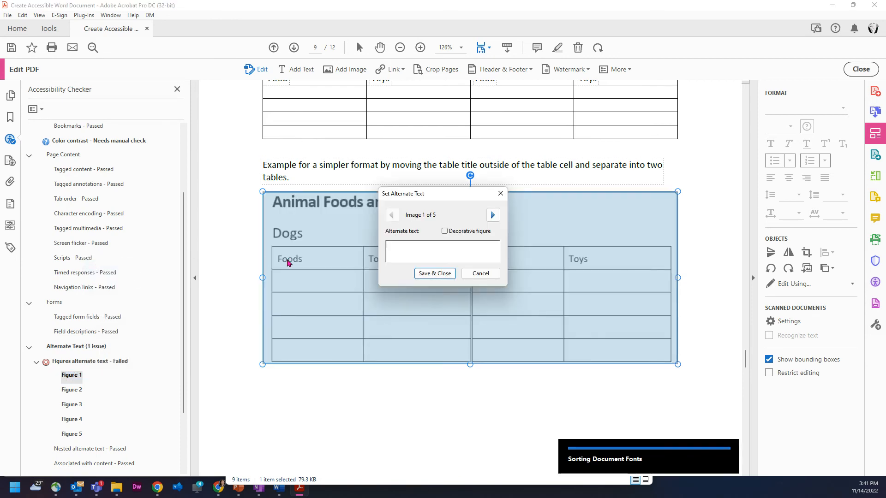
click(493, 215)
click(493, 215)
click(493, 215)
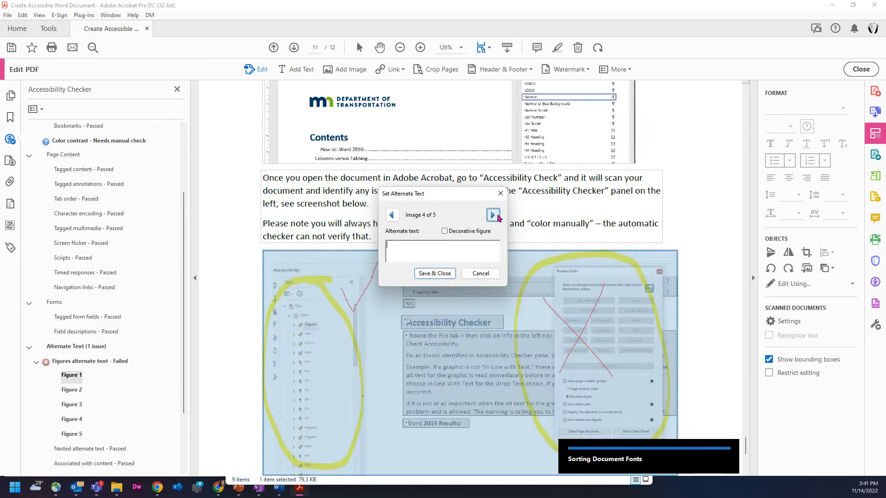
click(493, 215)
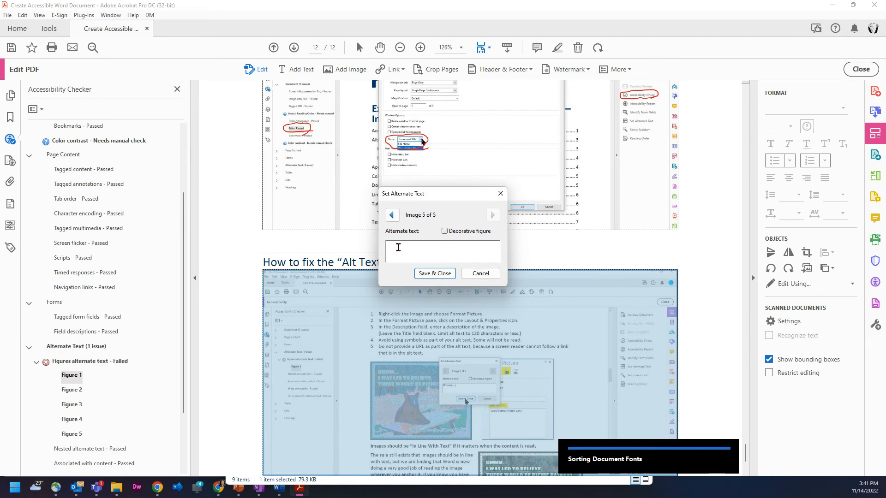
click(482, 275)
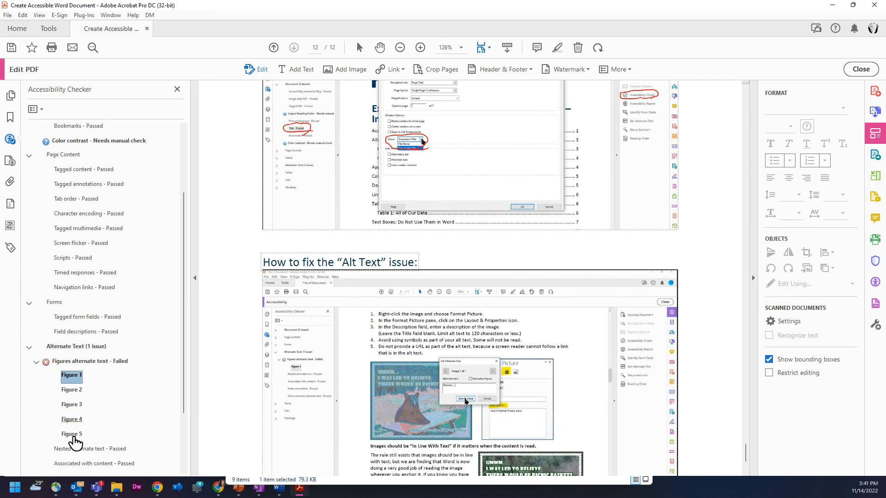
Expand the Tables results and show the table flagged by the failed Regularity rule in the document.
scroll(55, 385, down, 2)
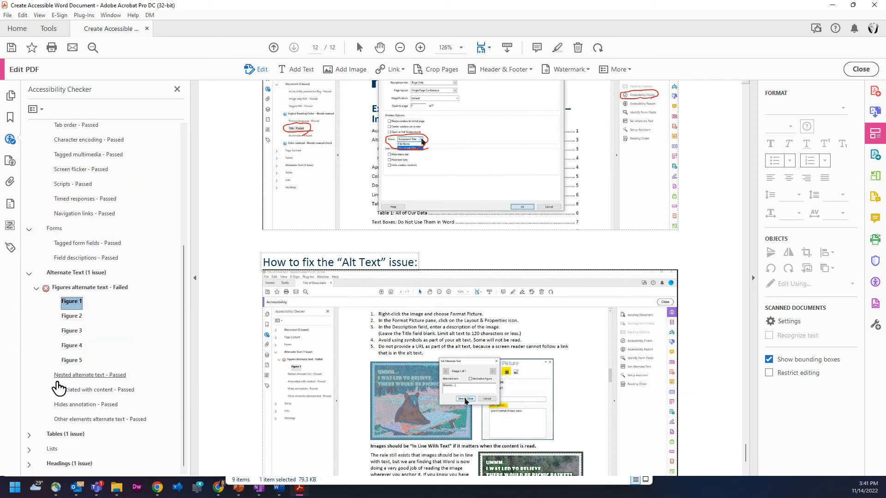
click(29, 436)
scroll(59, 434, down, 2)
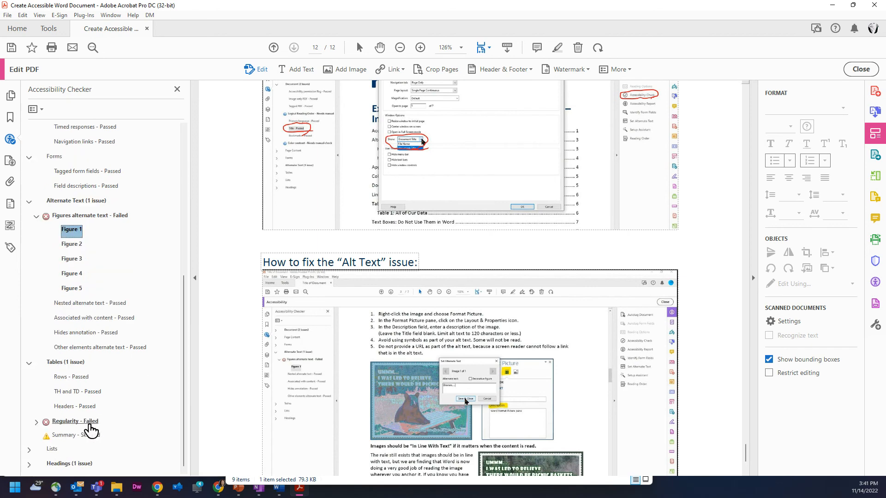
click(82, 426)
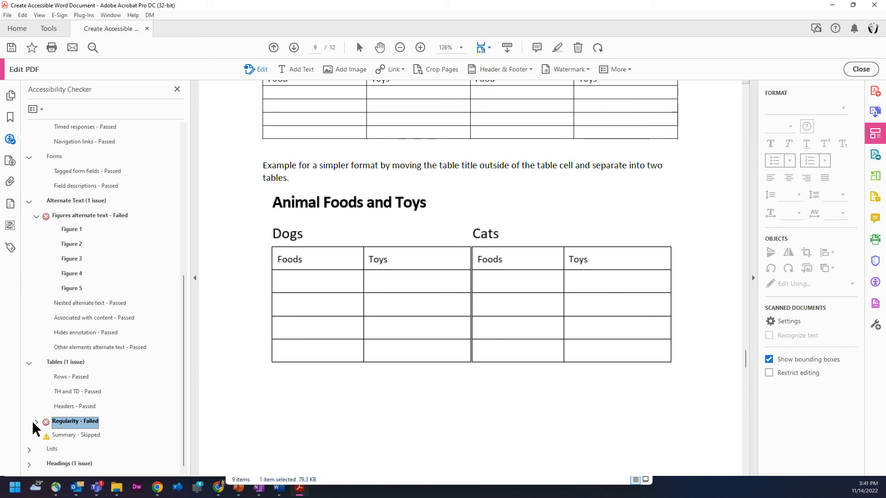
View the checker options from the Regularity rule and close them without running a check.
right_click(67, 422)
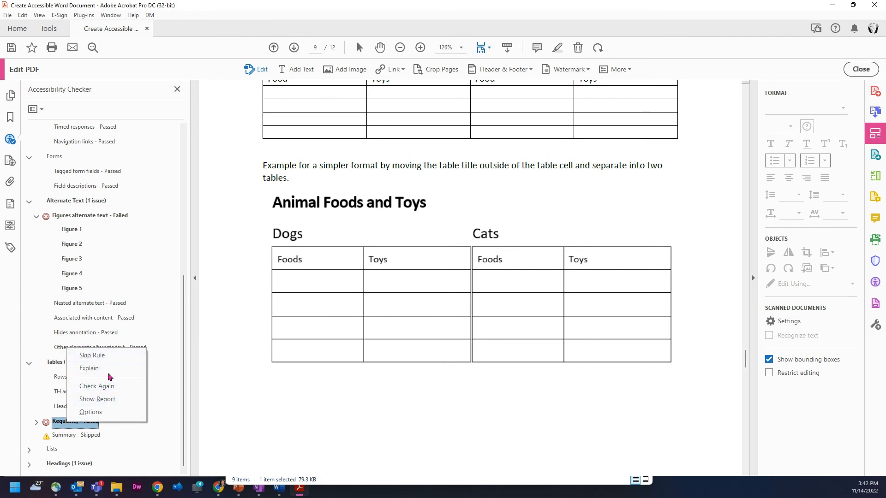
click(90, 412)
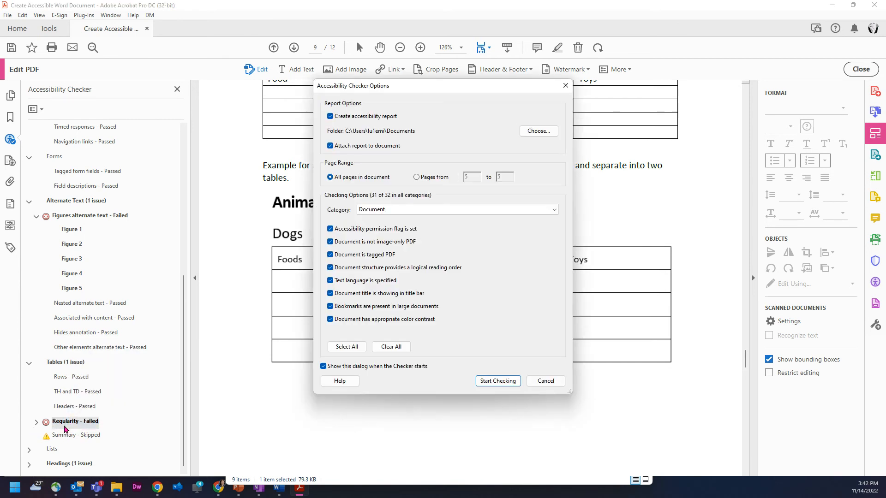
click(545, 381)
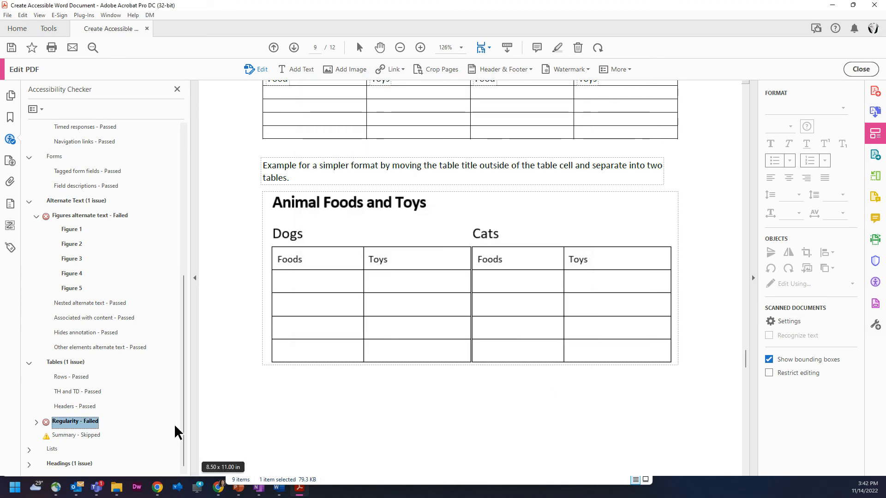
Compare Table 2: Complex Table with Merged cells on page 9 with the simple Table 1 on page 8.
scroll(419, 217, up, 5)
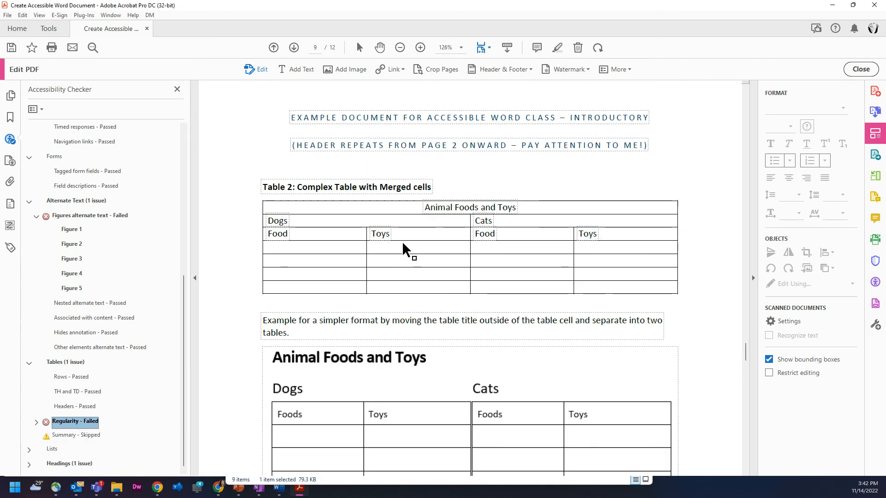
click(392, 263)
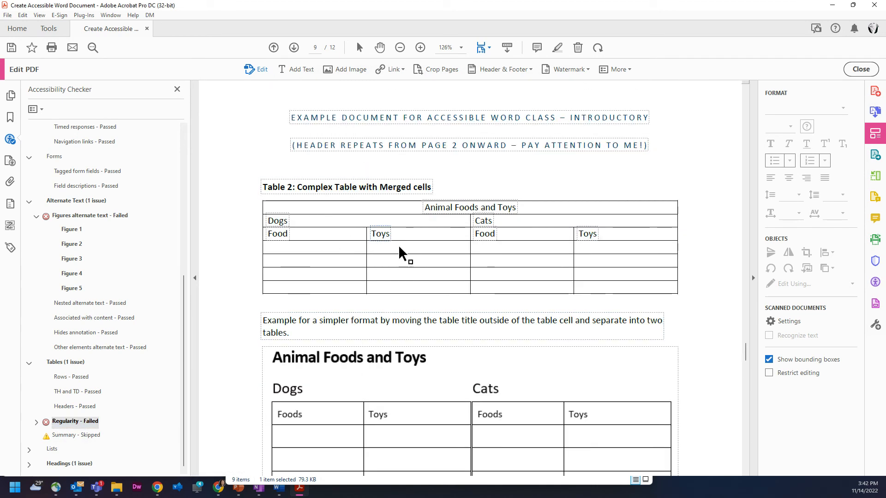
scroll(429, 194, up, 10)
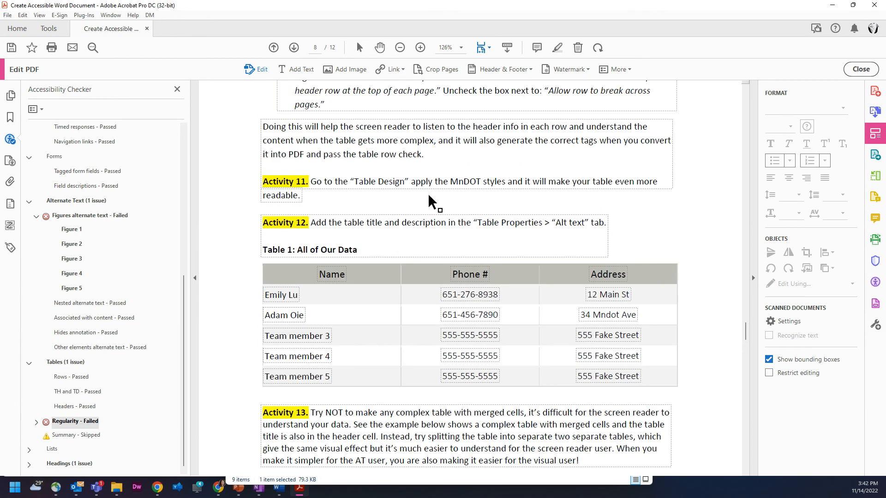
scroll(441, 376, down, 10)
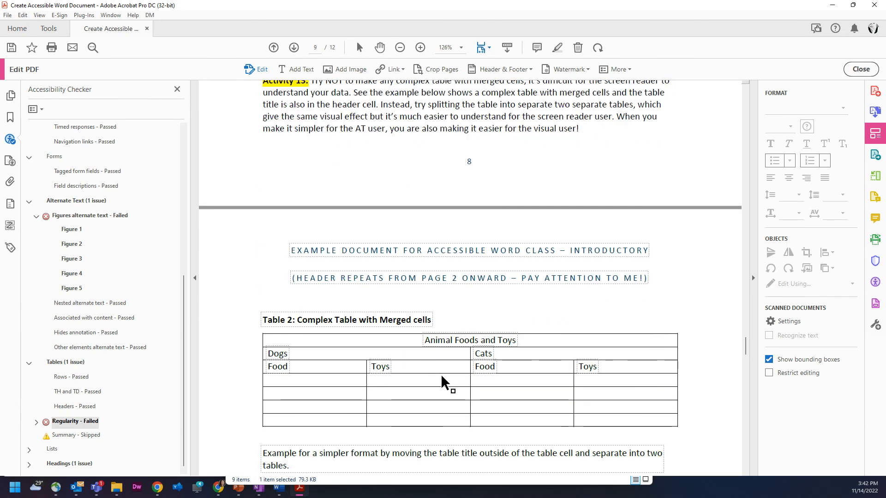
scroll(414, 342, down, 3)
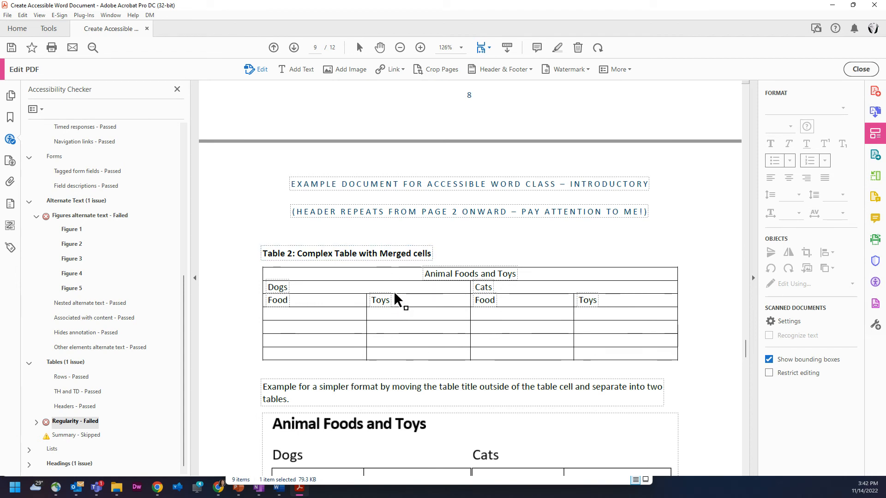
Expand the Headings results and show the element flagged by the failed Appropriate nesting rule in the document.
scroll(362, 302, down, 1)
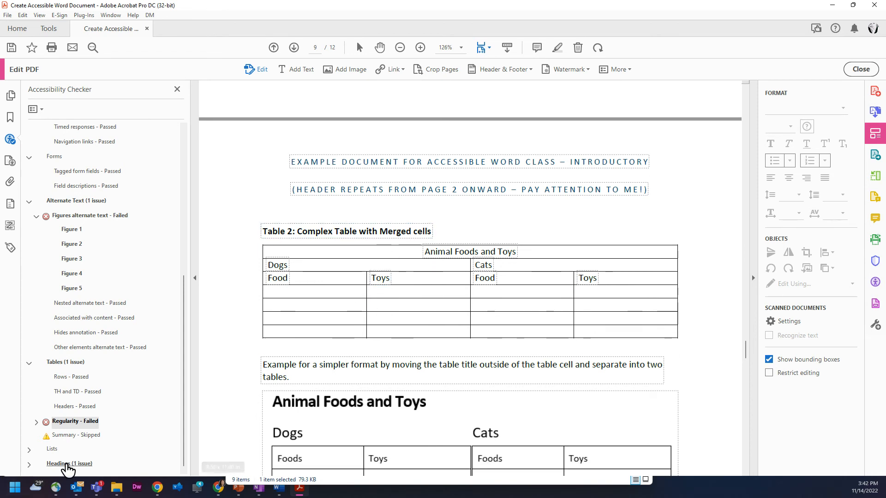
click(68, 465)
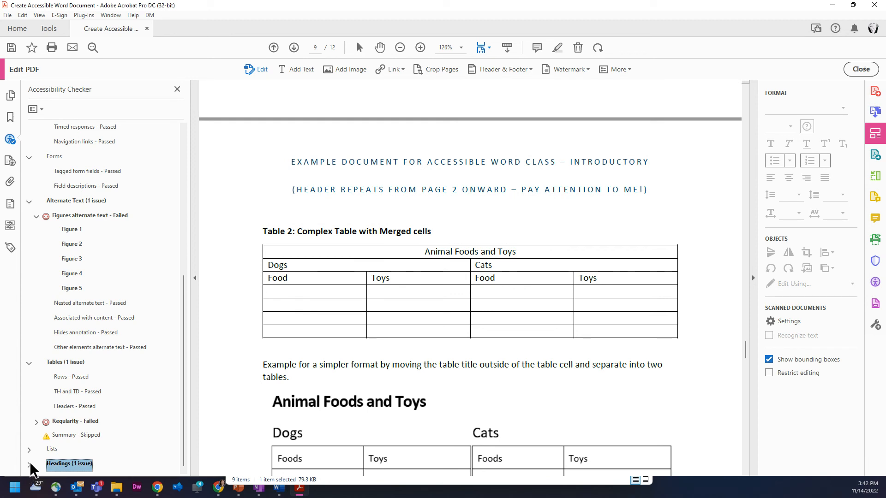
click(28, 464)
click(77, 466)
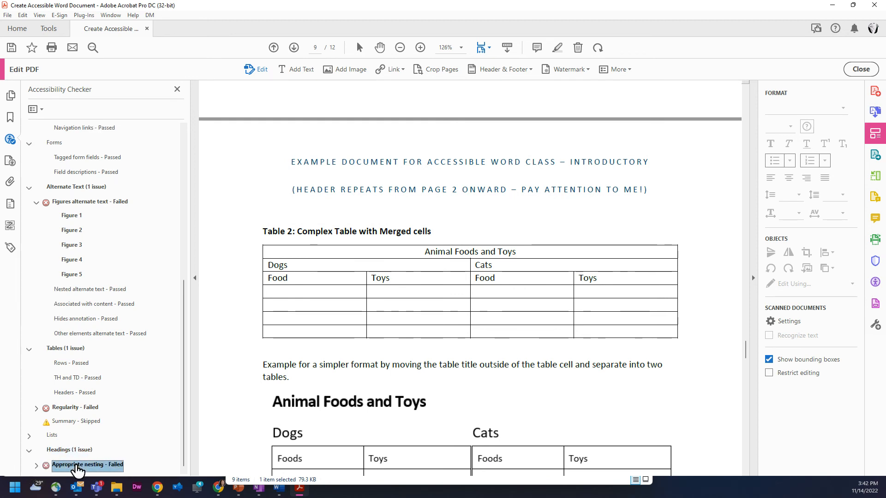
click(37, 464)
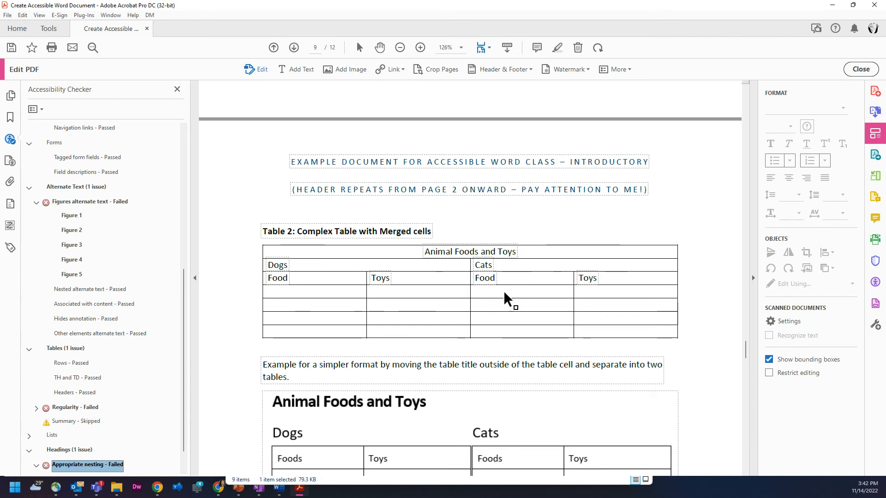
scroll(503, 290, down, 3)
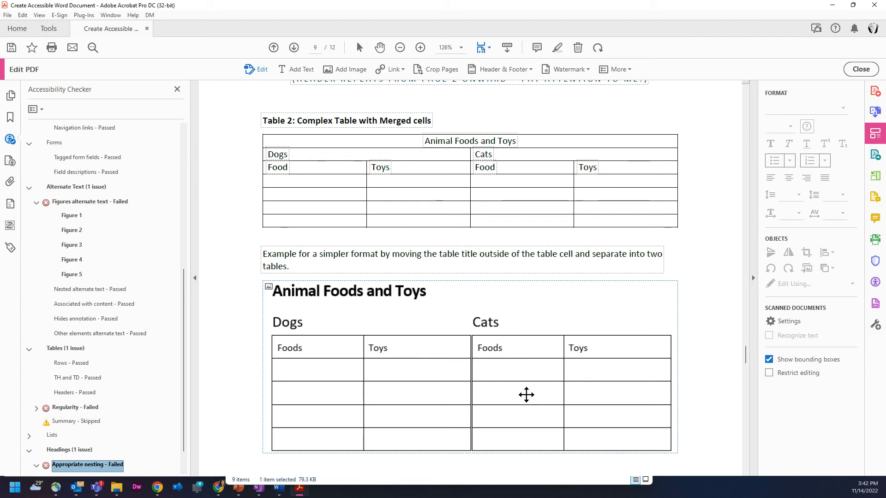
scroll(100, 263, down, 1)
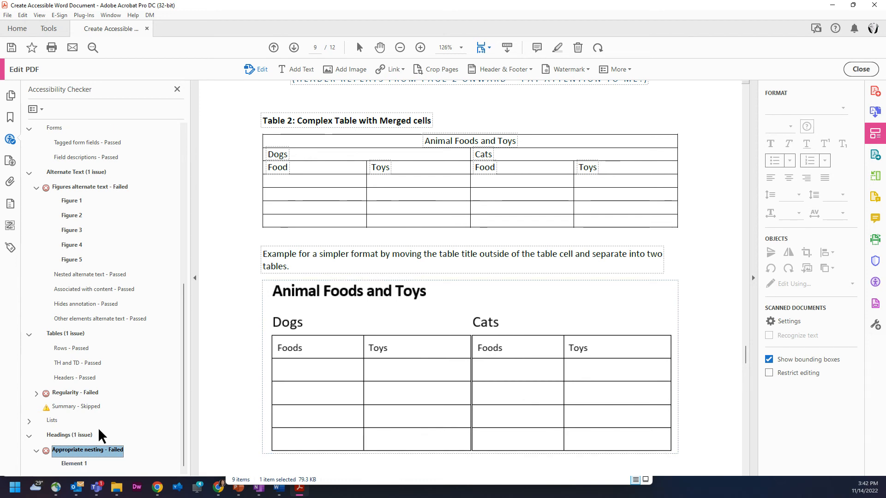
click(83, 464)
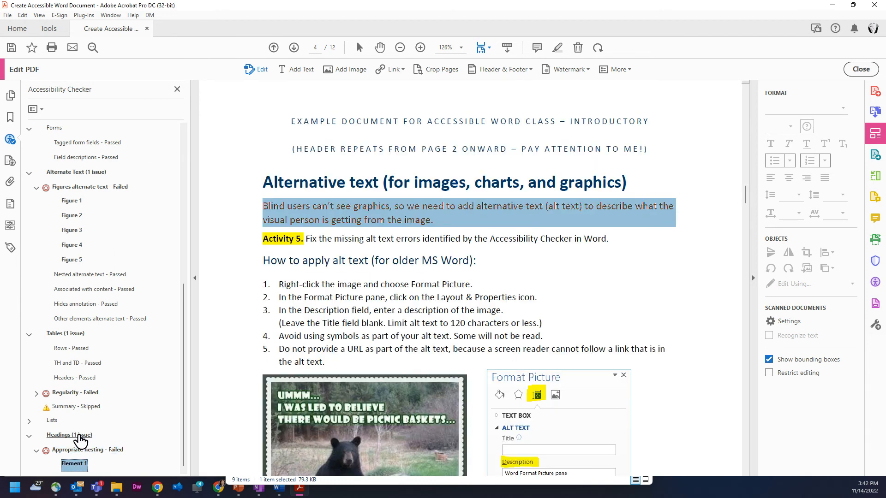
Go back to the beginning of the checker results and select the Tab order rule under Page Content.
click(86, 450)
scroll(110, 283, up, 6)
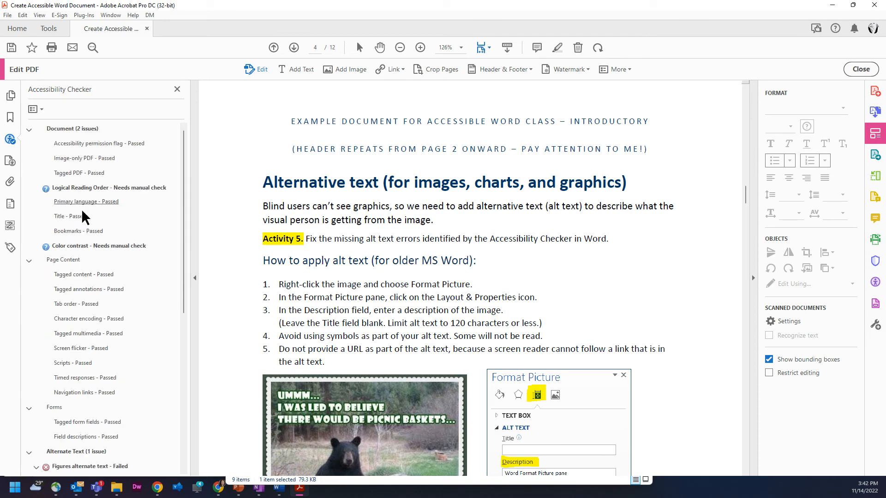
click(74, 289)
click(74, 304)
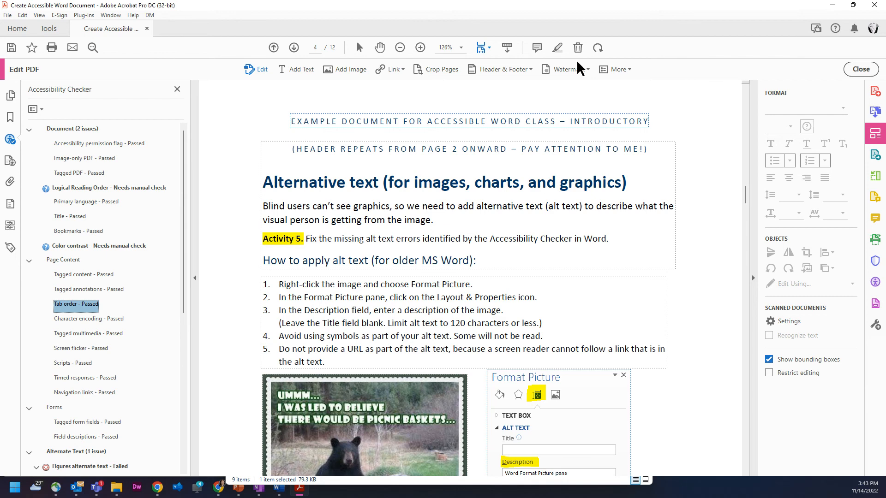
Switch to the Microsoft Word Accessibility Training presentation in PowerPoint and select slide 29 about creating an Accessible Document.
click(832, 6)
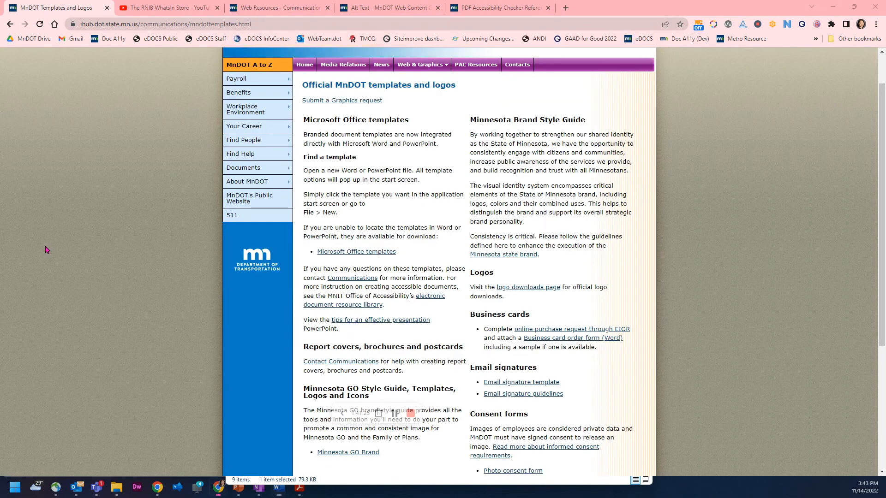
click(238, 490)
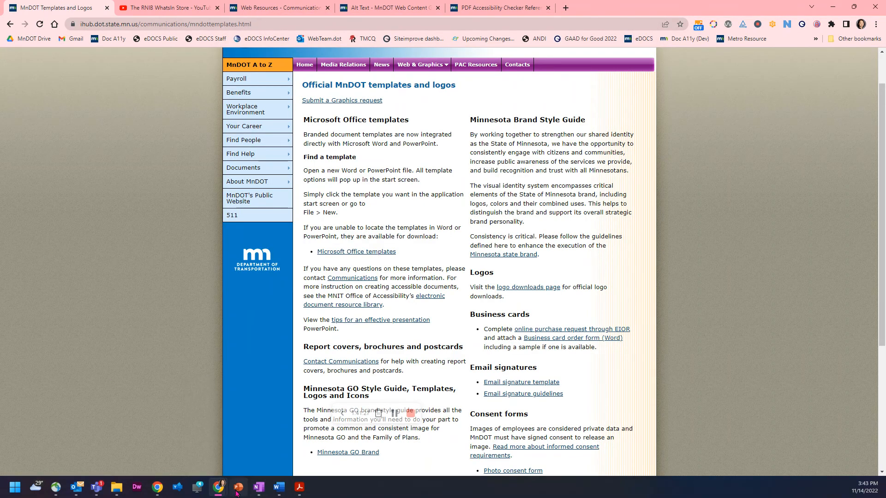
scroll(237, 364, down, 15)
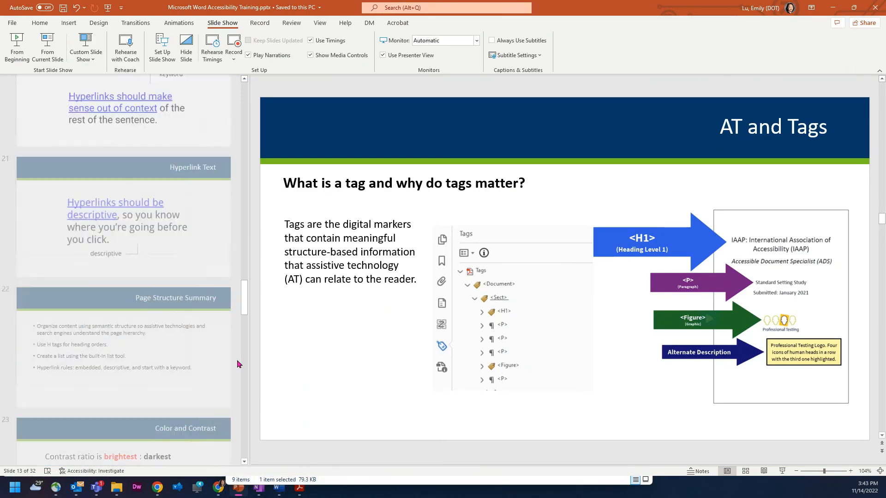
scroll(237, 364, down, 3)
scroll(146, 325, up, 6)
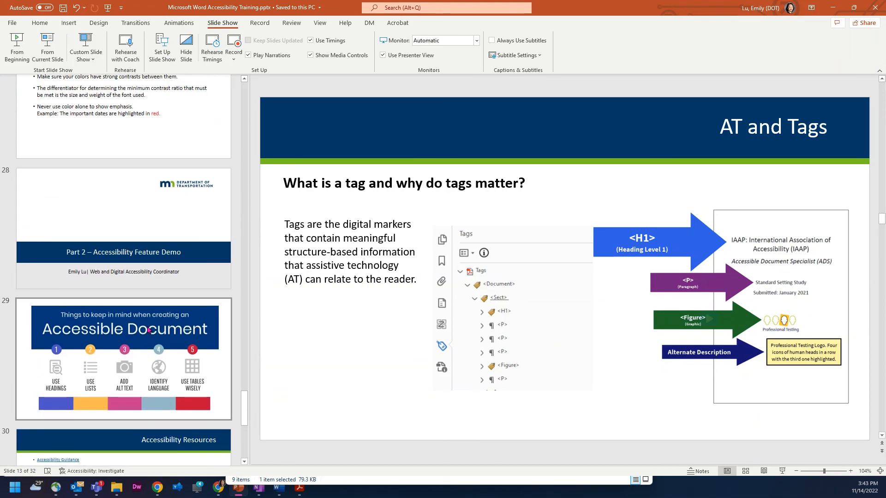
click(146, 325)
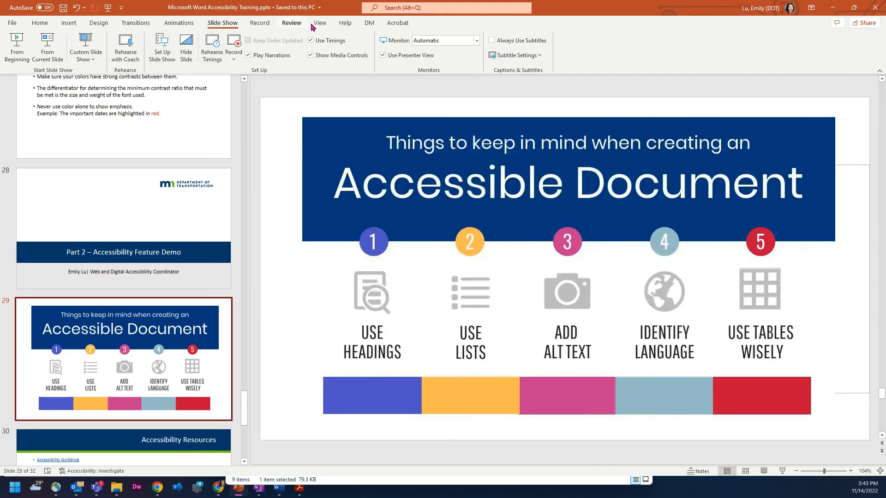
Present from slide 29, advance to the Accessibility Resources slide, and end the slide show.
click(47, 45)
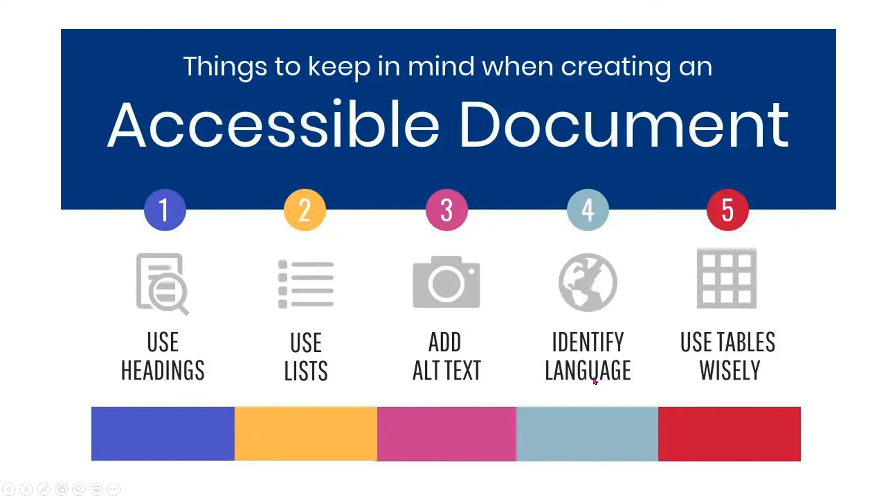
click(408, 477)
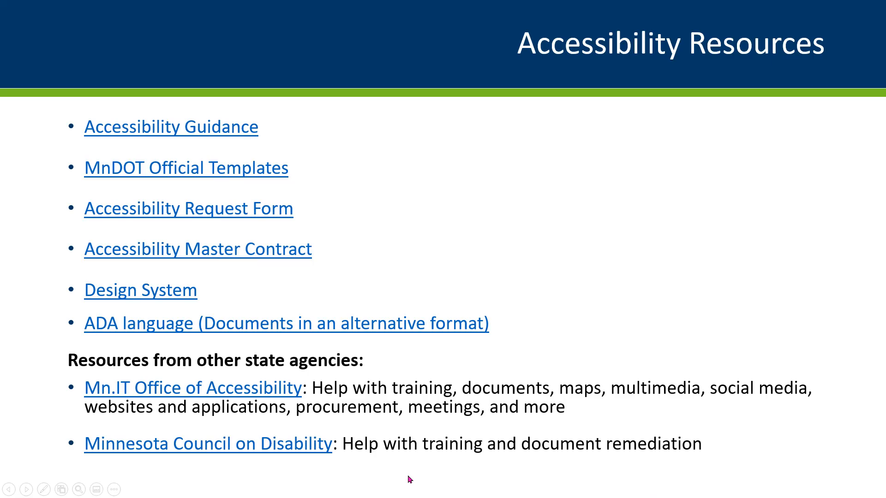
key(Escape)
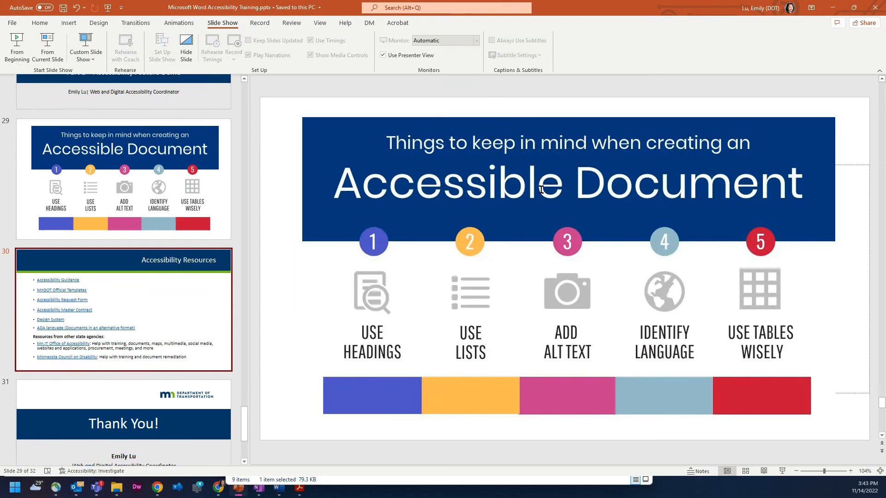
Switch back to the PDF in Acrobat Pro and view the available file commands without choosing one.
click(298, 487)
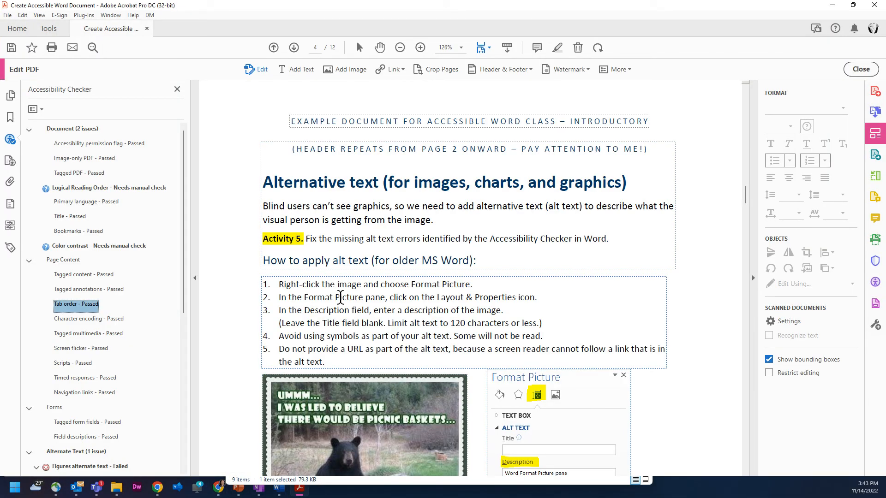
click(9, 16)
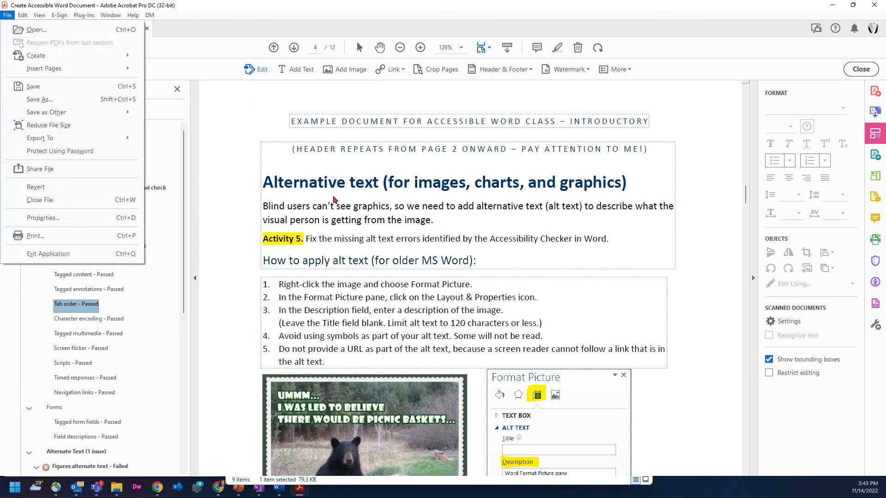
right_click(333, 197)
click(217, 255)
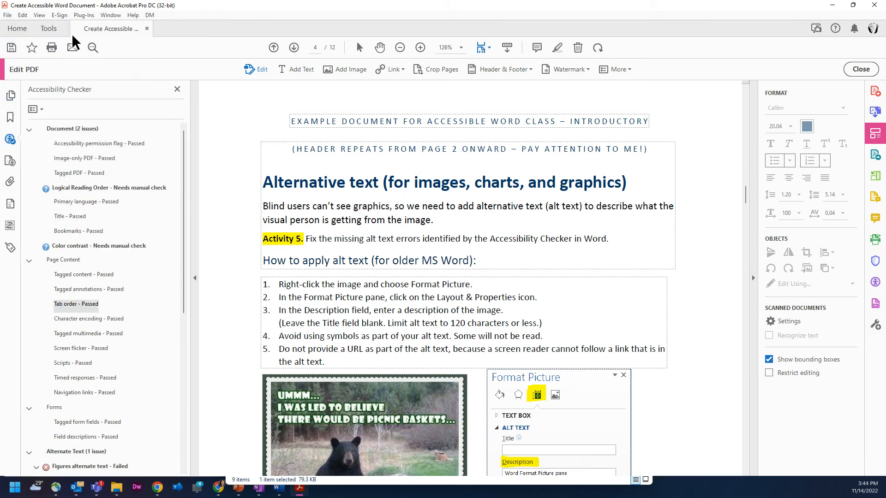
View the recent files and the available tools in Acrobat, and return to the open PDF.
click(10, 28)
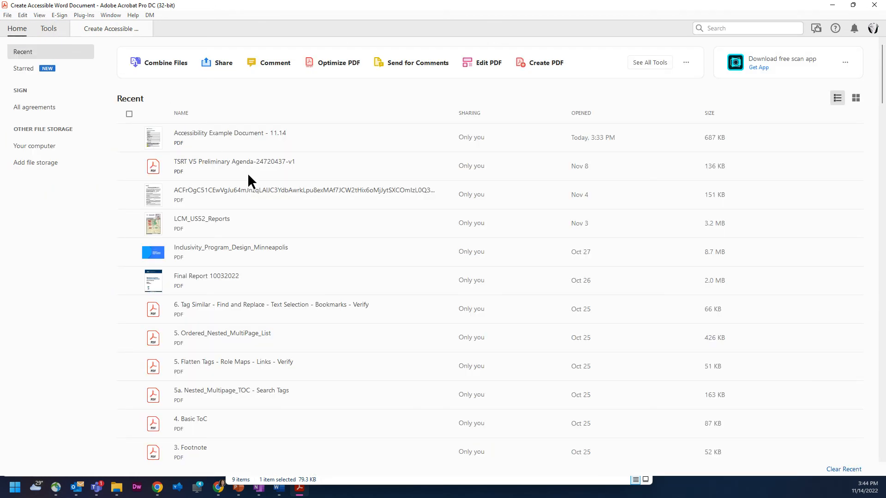
click(247, 145)
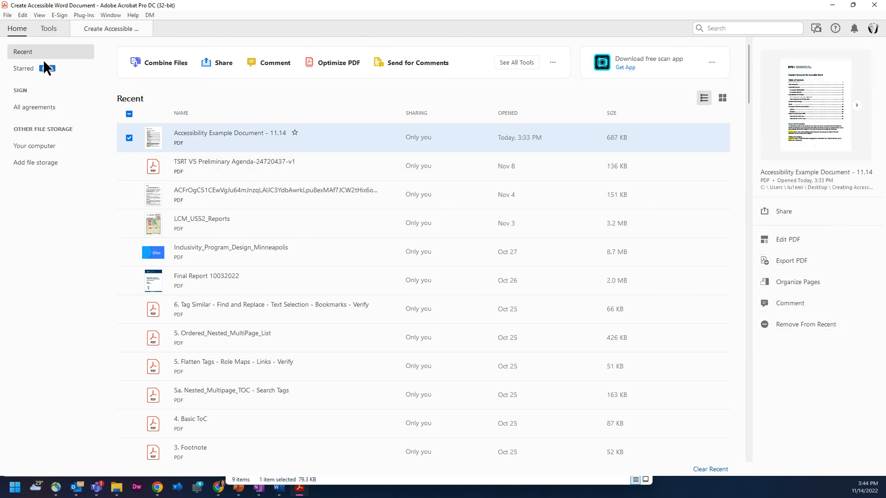
click(41, 29)
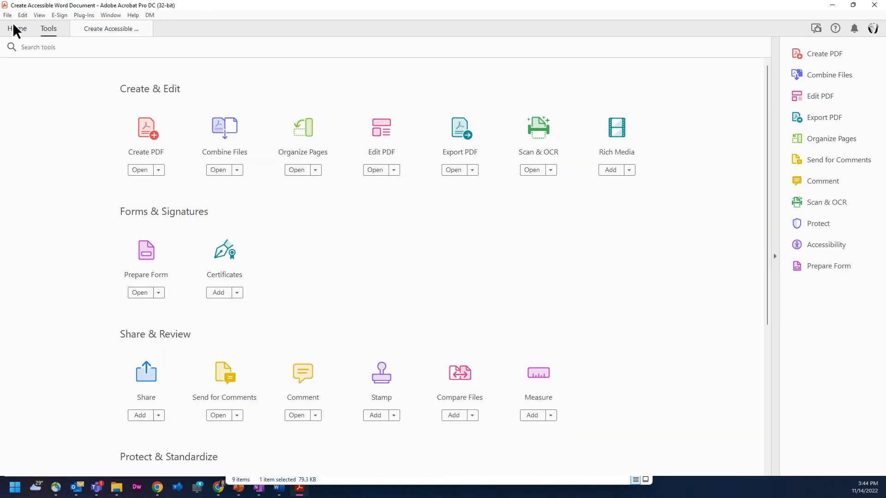
click(14, 29)
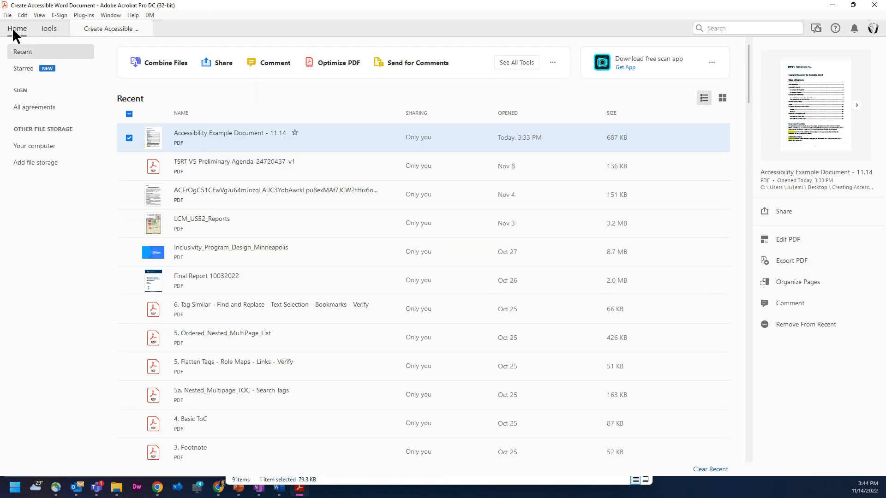
double_click(209, 139)
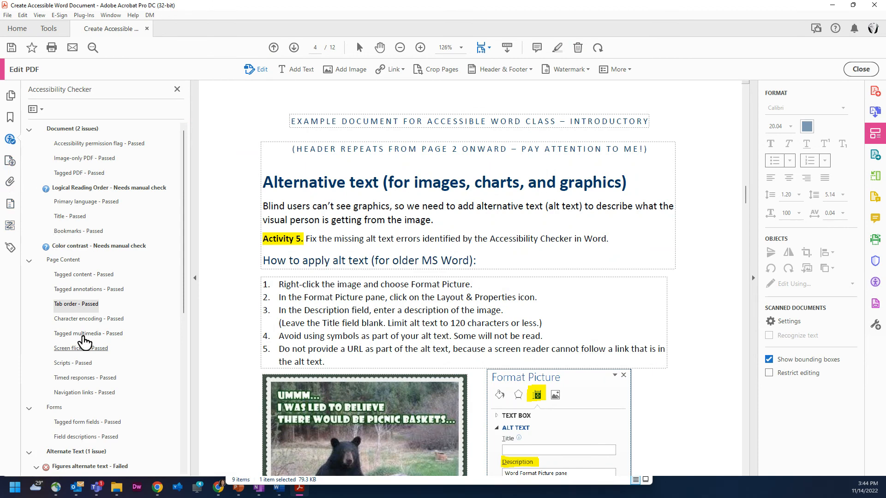
Collapse and re-expand the Document results, and show the actions available for the Primary language rule.
click(29, 129)
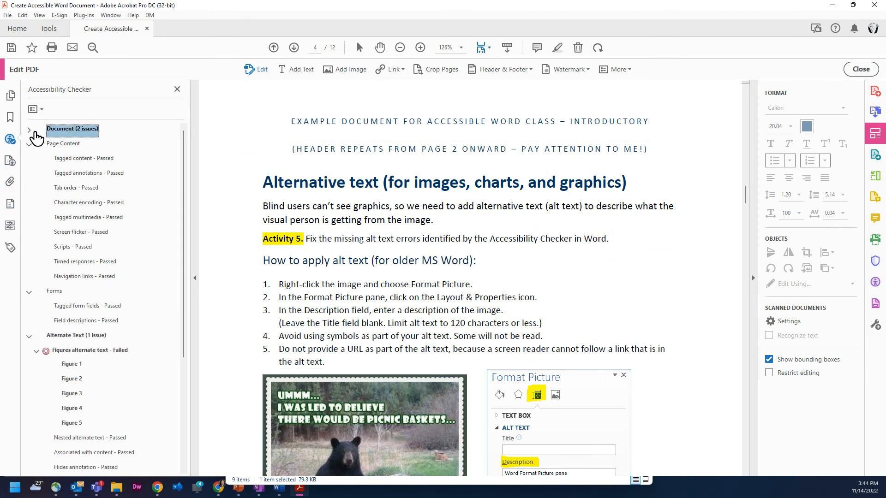
click(30, 131)
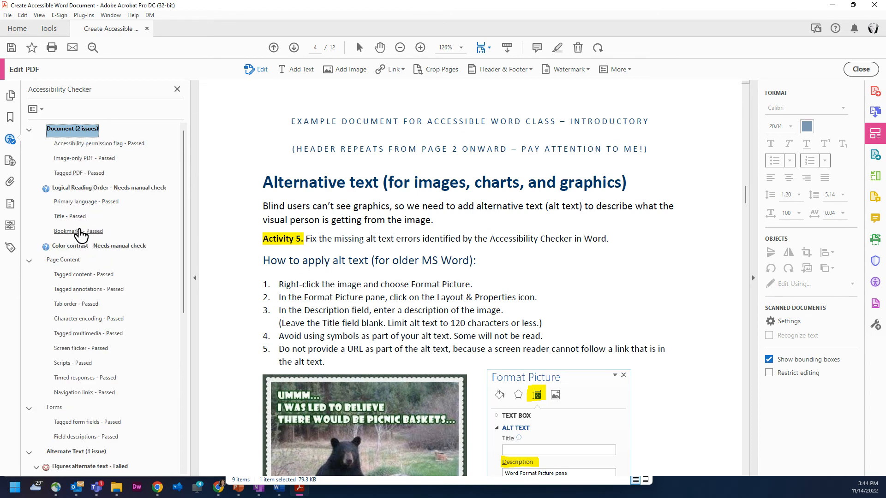
click(79, 231)
click(59, 204)
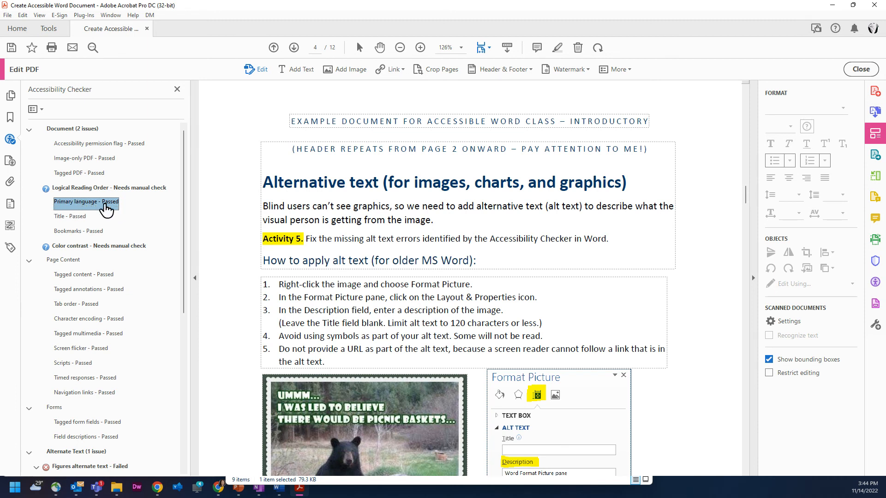
right_click(100, 207)
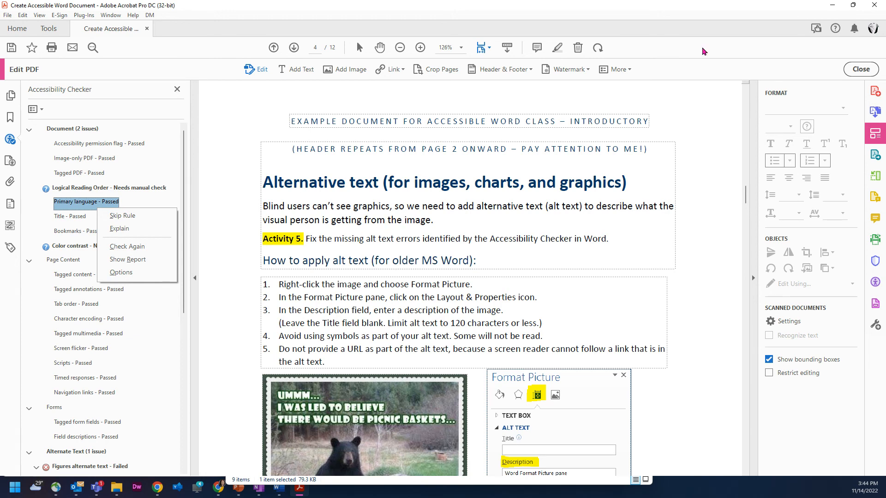
Switch to PowerPoint, present from slide 29, and open the Accessibility Guidance link from the Accessibility Resources slide.
click(832, 6)
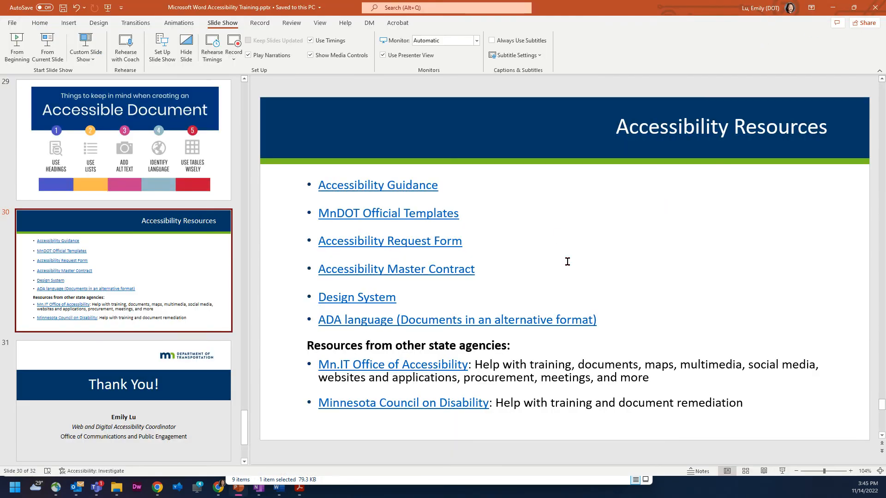
click(159, 189)
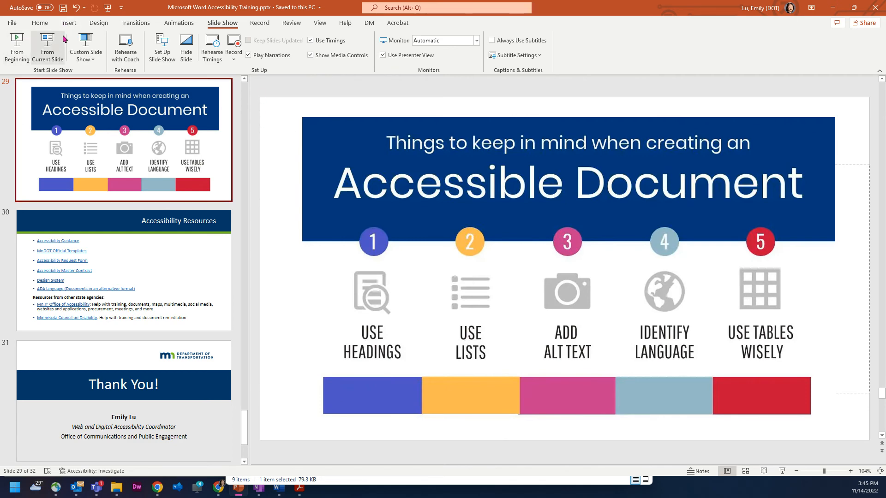
click(48, 46)
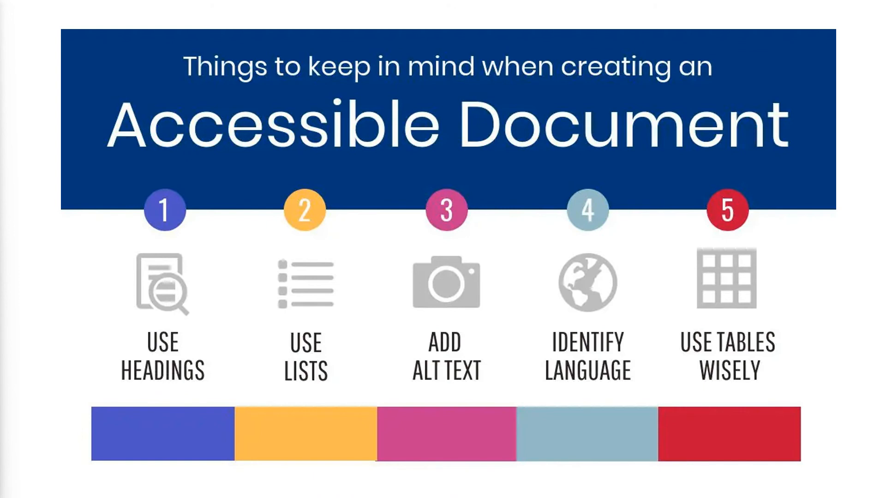
click(745, 374)
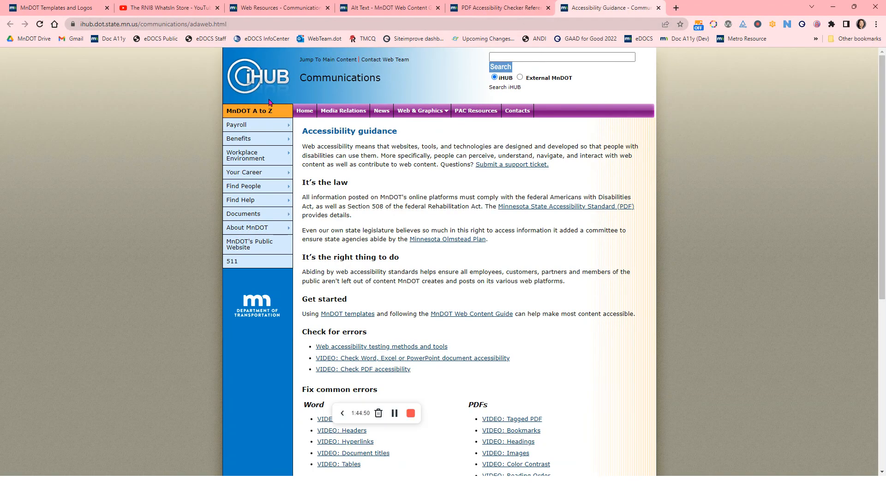
Look through the Accessibility guidance page, and reopen it through the site's Web & Graphics section.
scroll(392, 145, down, 6)
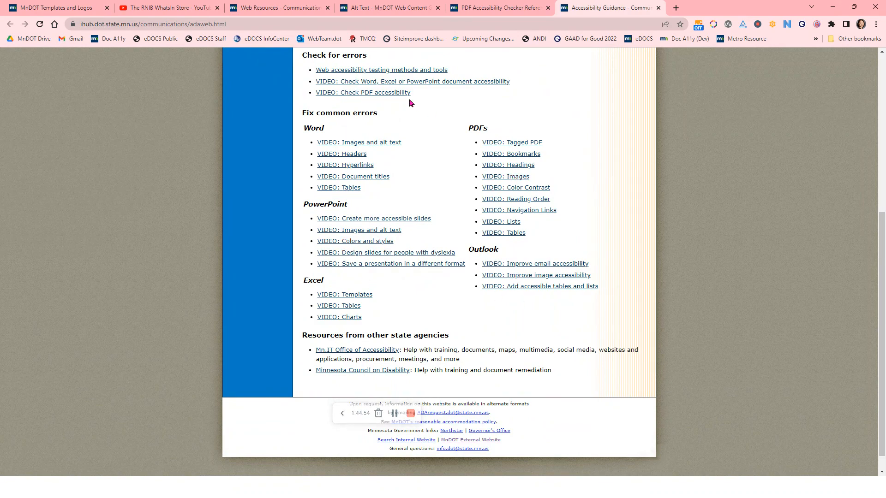
scroll(409, 98, up, 6)
mouse_move(425, 113)
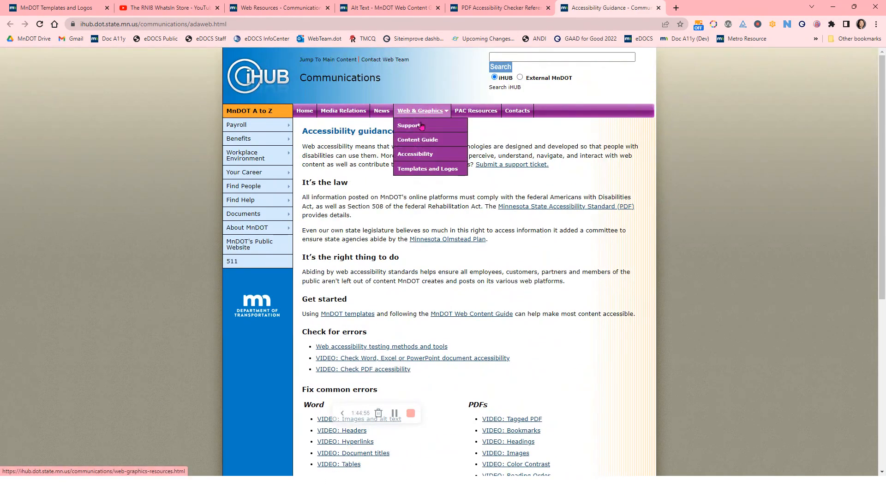
click(420, 153)
Examine the Accessibility guidance page from the legal requirements and MnDOT templates link down to the Excel videos and state agency resources.
scroll(419, 161, down, 3)
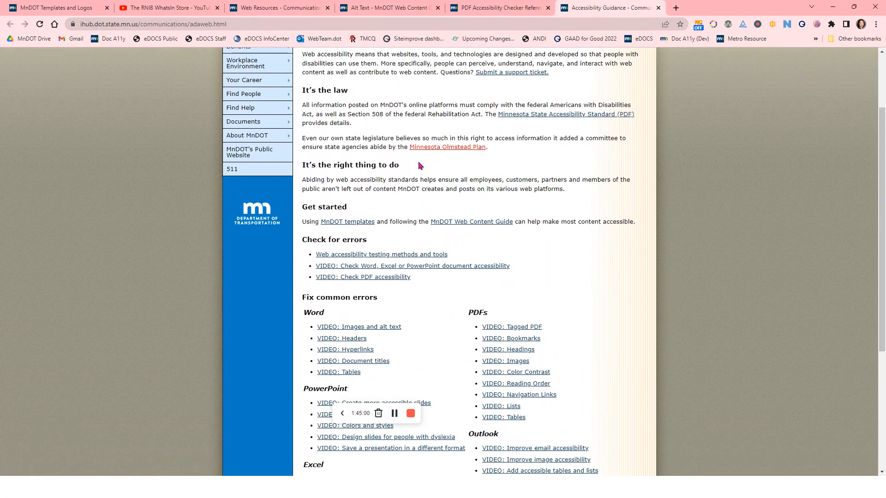
scroll(418, 157, up, 3)
mouse_move(429, 116)
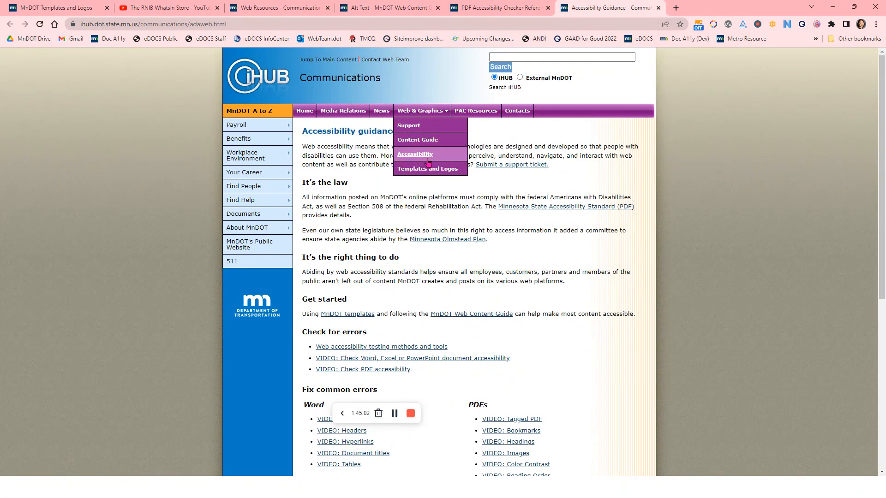
scroll(356, 271, down, 1)
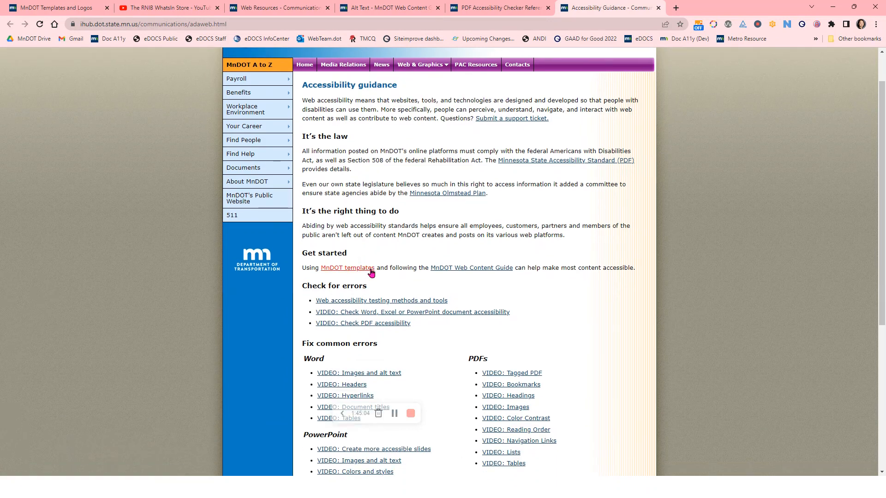
scroll(428, 251, down, 1)
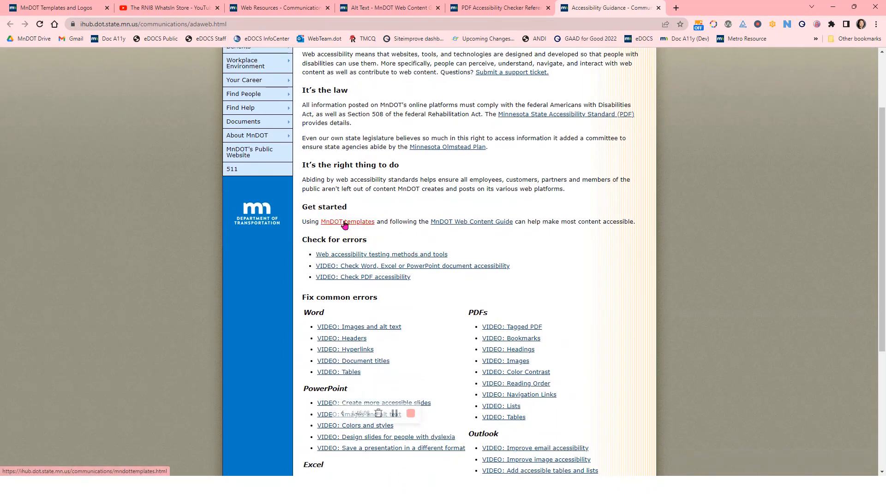
scroll(467, 230, down, 4)
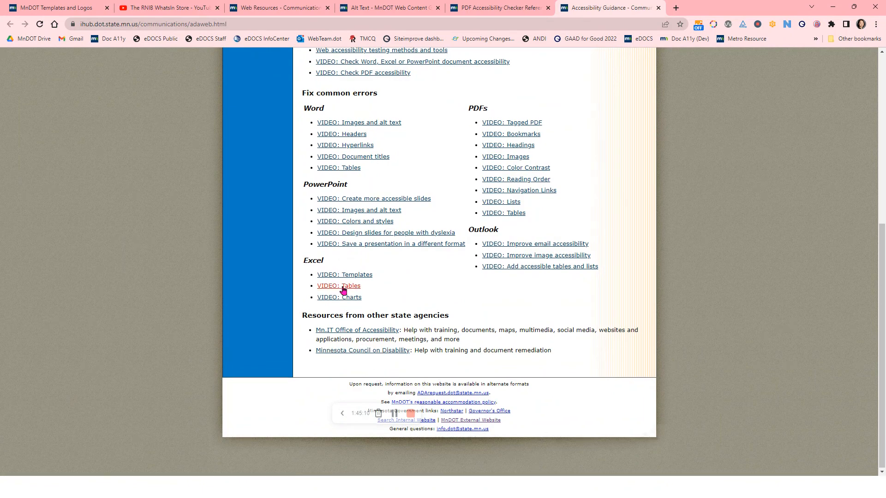
scroll(356, 271, up, 6)
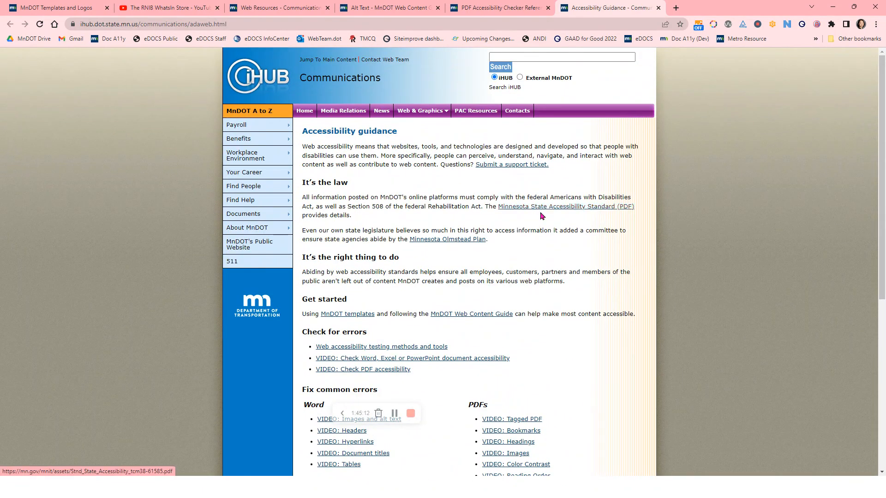
Open the bookmarked Doc A11y page, return to Accessibility guidance, and review its Check for errors and Fix common errors sections.
click(109, 39)
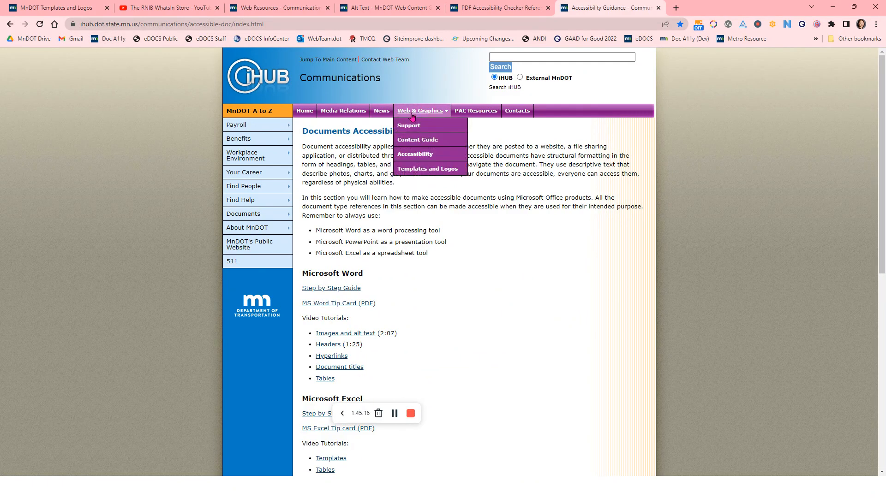
click(6, 26)
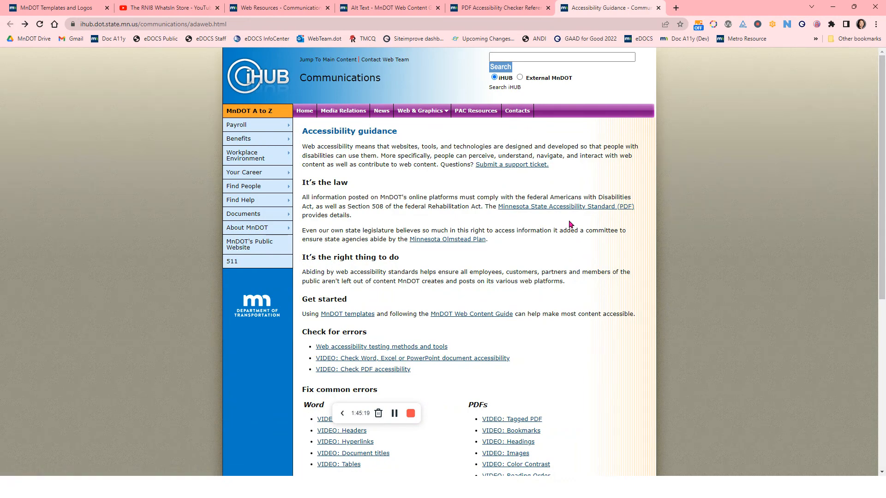
scroll(431, 313, down, 2)
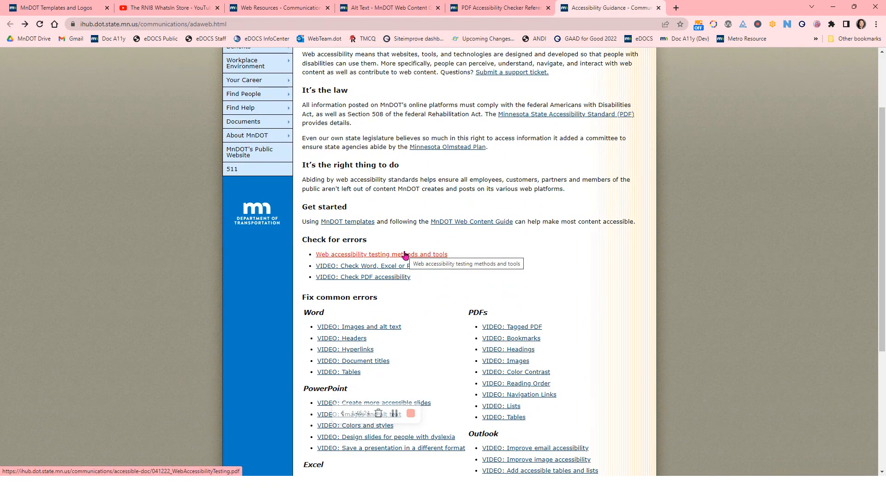
scroll(366, 345, down, 4)
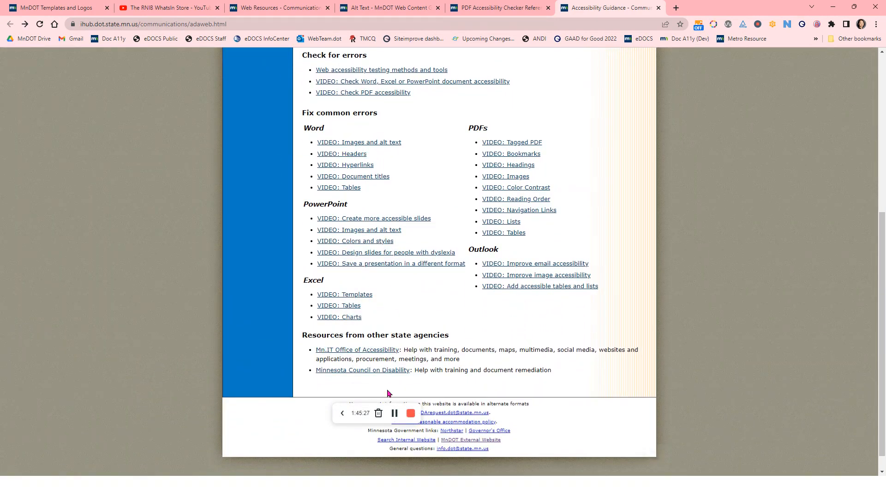
scroll(387, 384, up, 6)
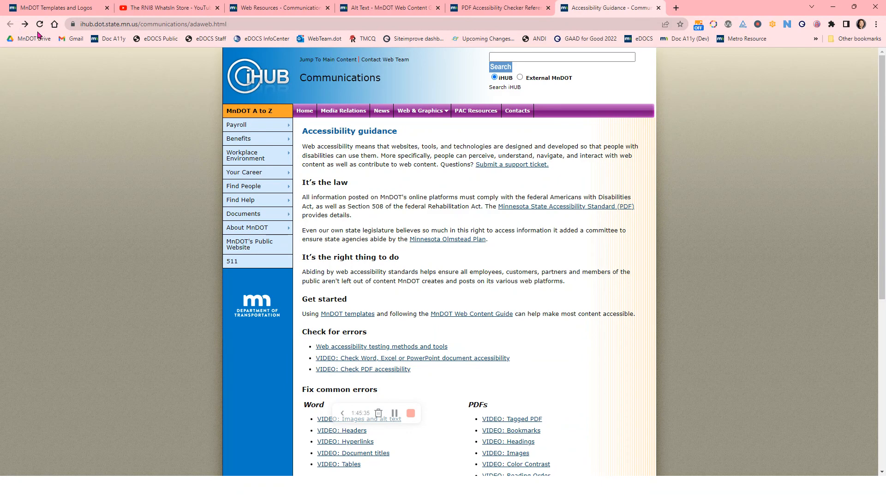
From the bookmarked Doc A11y page, read through the Microsoft Word Step by Step Guide and return to the Documents Accessibility page.
click(109, 40)
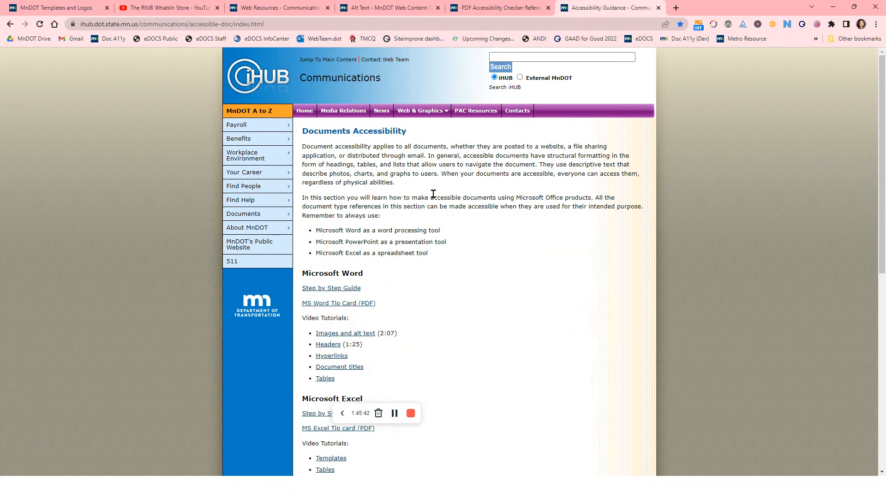
scroll(430, 221, down, 3)
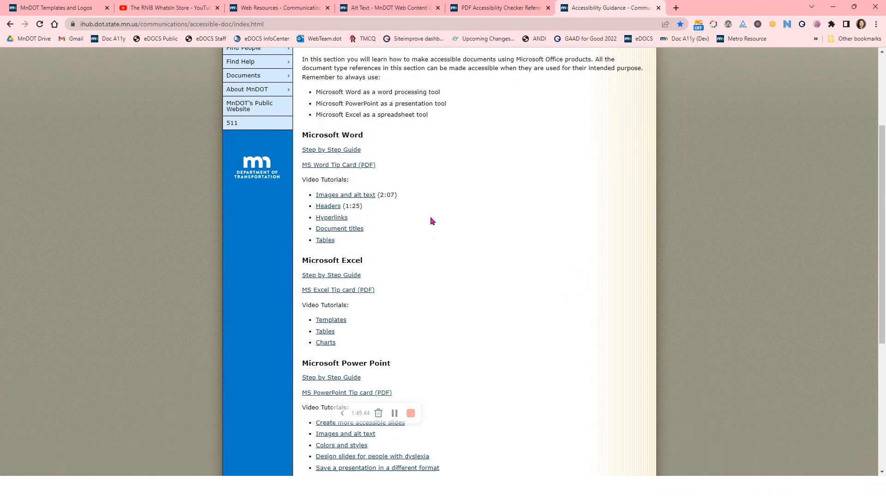
click(332, 151)
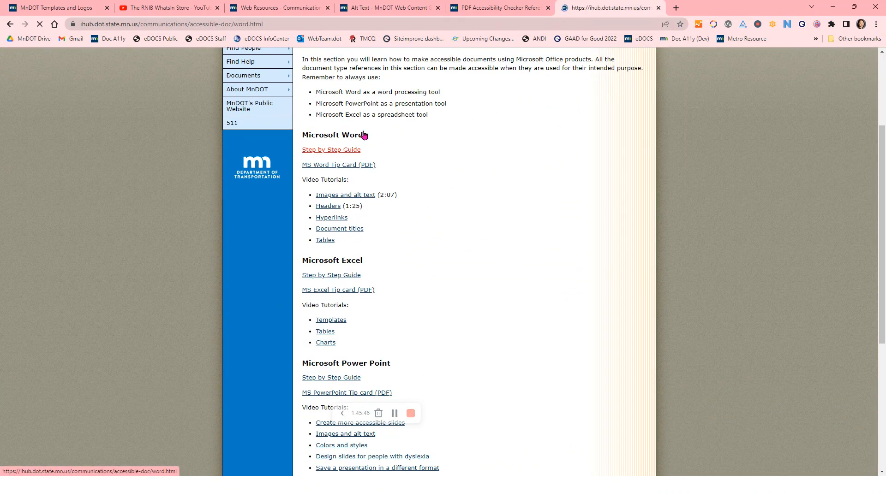
scroll(372, 162, down, 8)
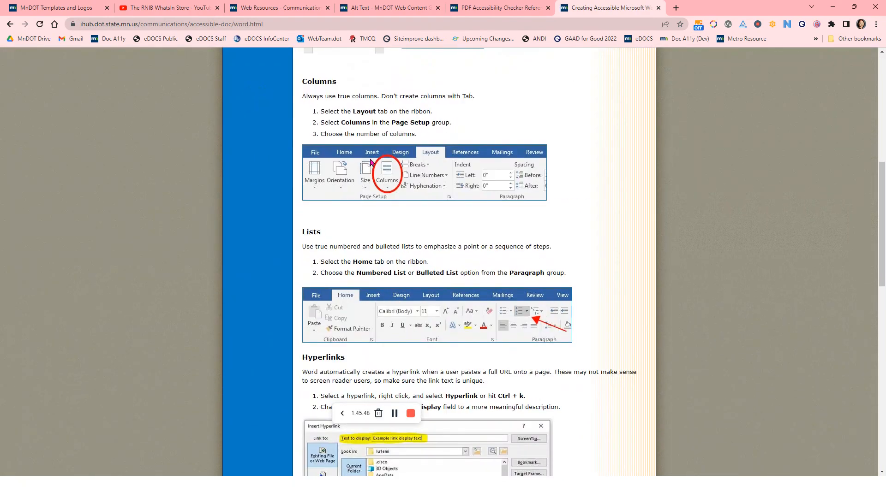
scroll(371, 212, down, 13)
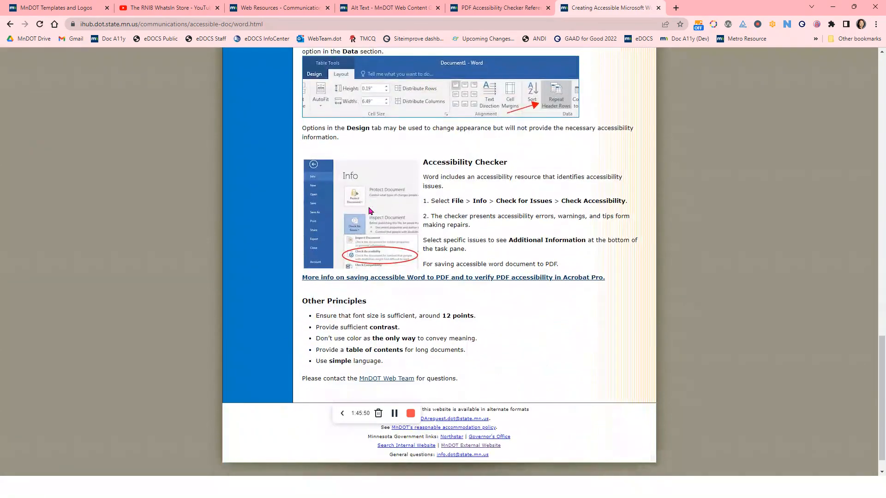
scroll(370, 211, up, 9)
scroll(369, 210, up, 10)
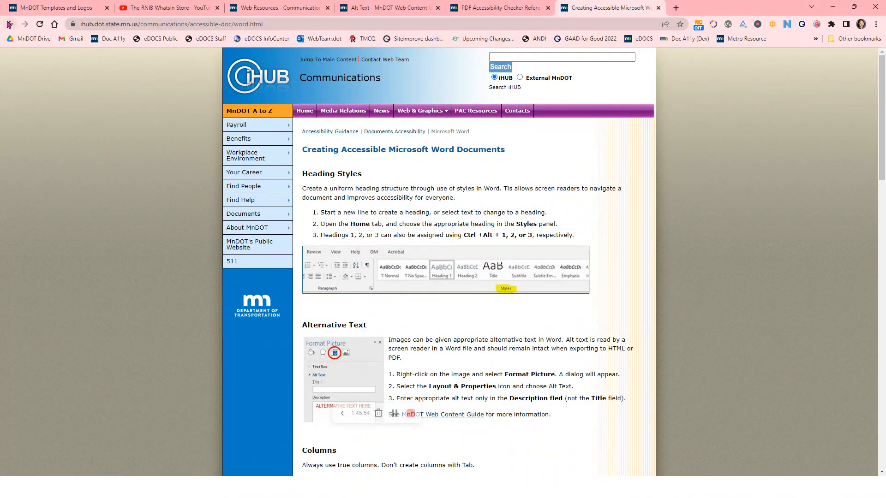
scroll(561, 320, down, 20)
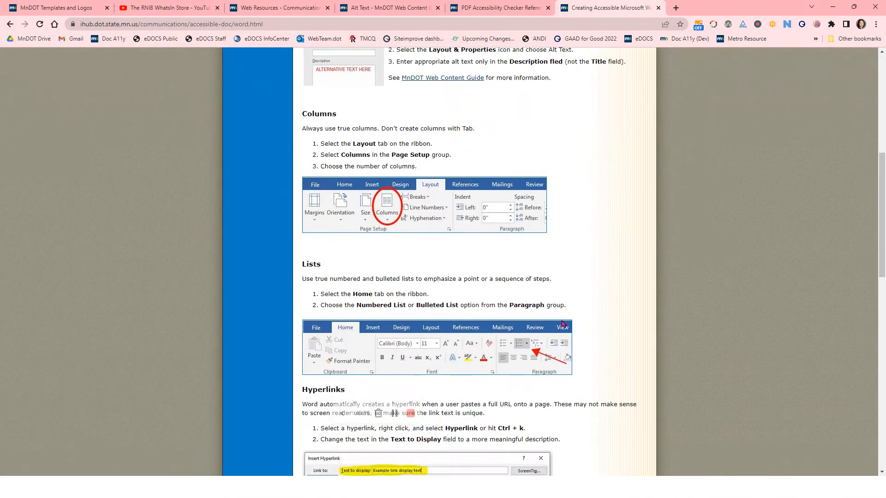
click(10, 24)
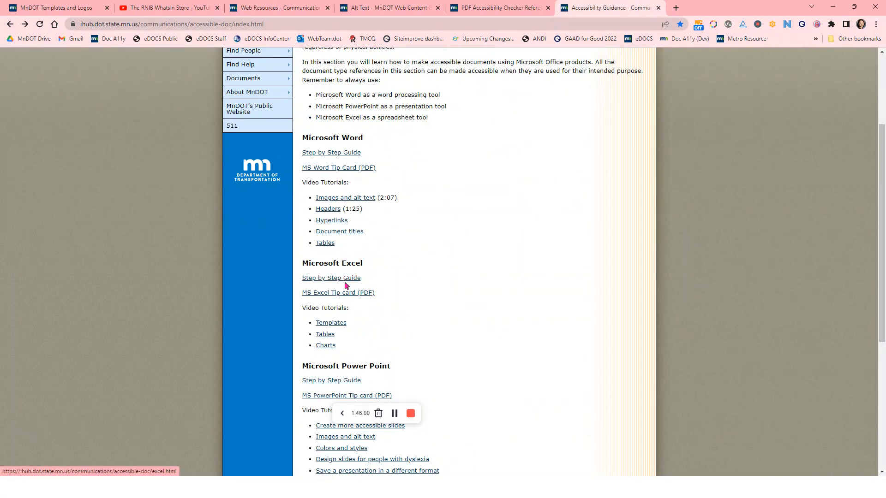
Read through the Microsoft Excel Step by Step Guide and return to the Documents Accessibility page.
click(345, 283)
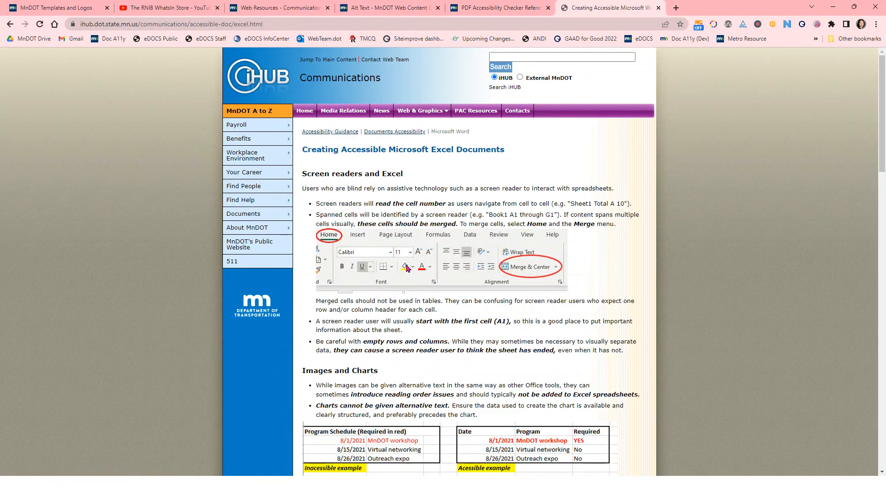
scroll(407, 262, down, 7)
scroll(407, 262, down, 17)
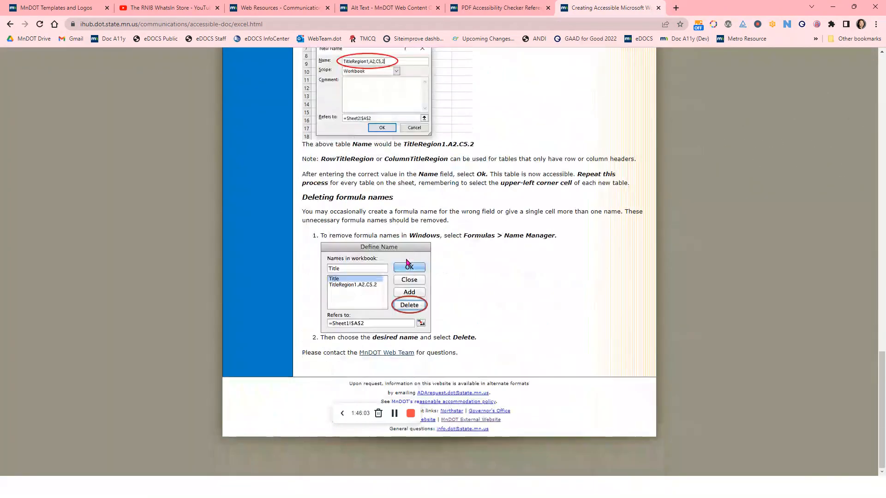
scroll(403, 258, up, 6)
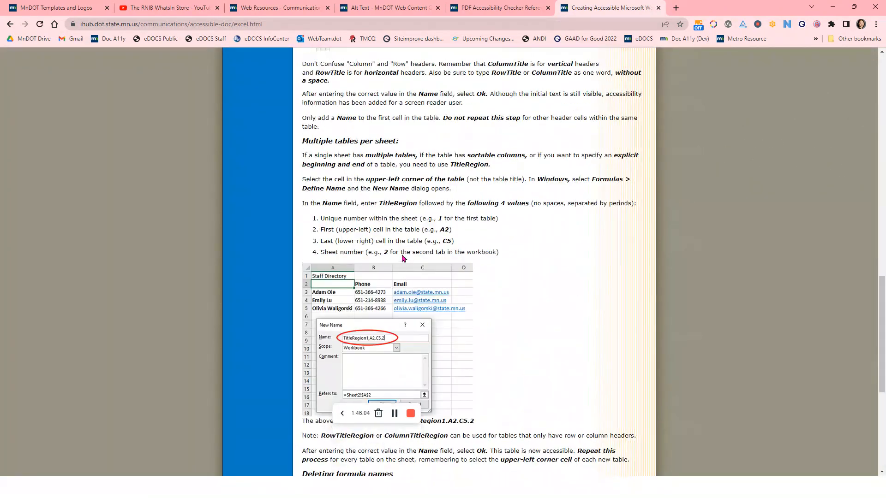
click(10, 24)
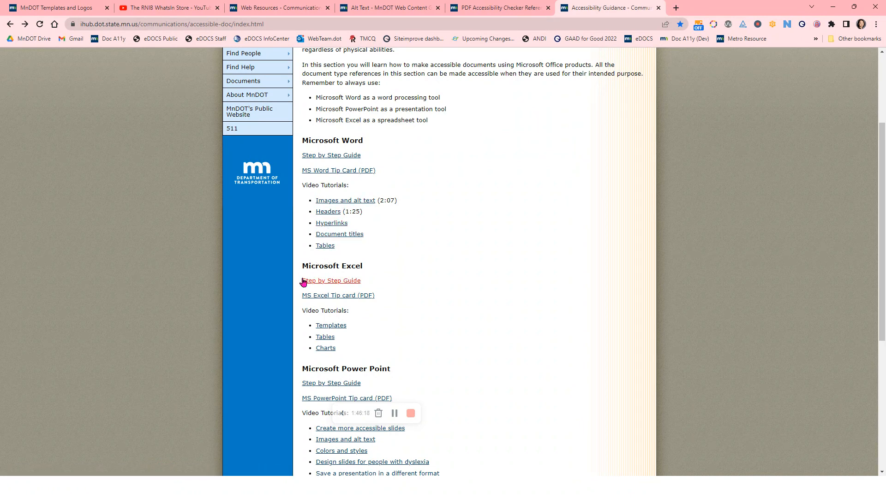
Open the MS Word Tip Card PDF and look over both of its pages.
click(349, 203)
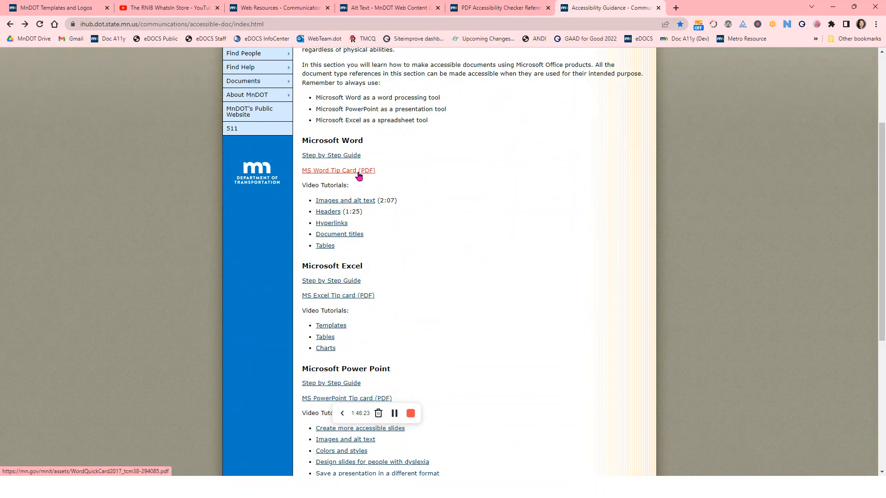
click(359, 176)
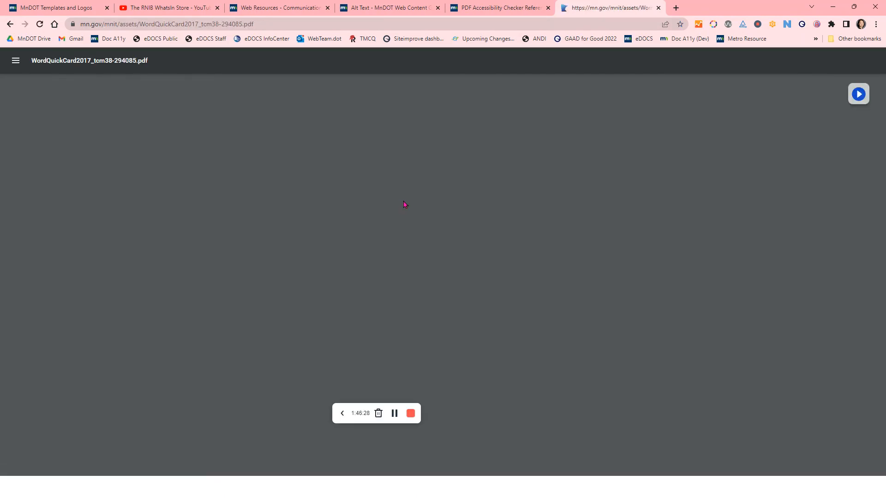
scroll(475, 292, down, 10)
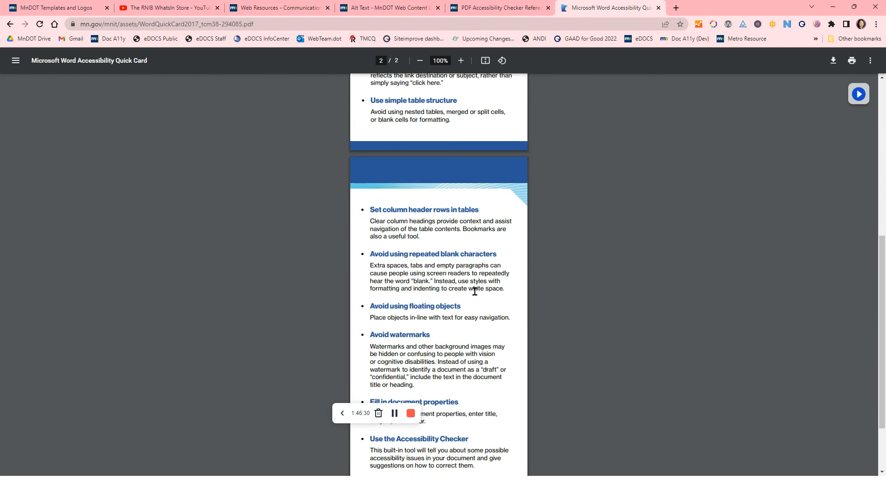
scroll(475, 292, up, 2)
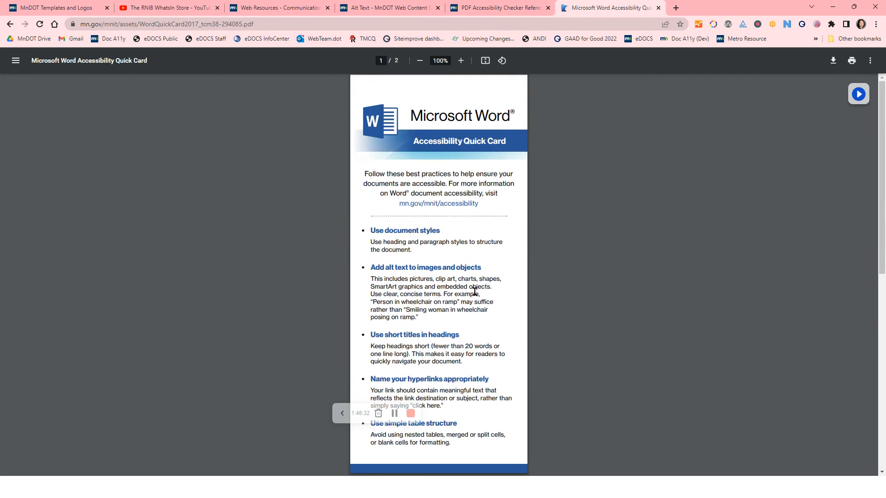
scroll(474, 292, down, 10)
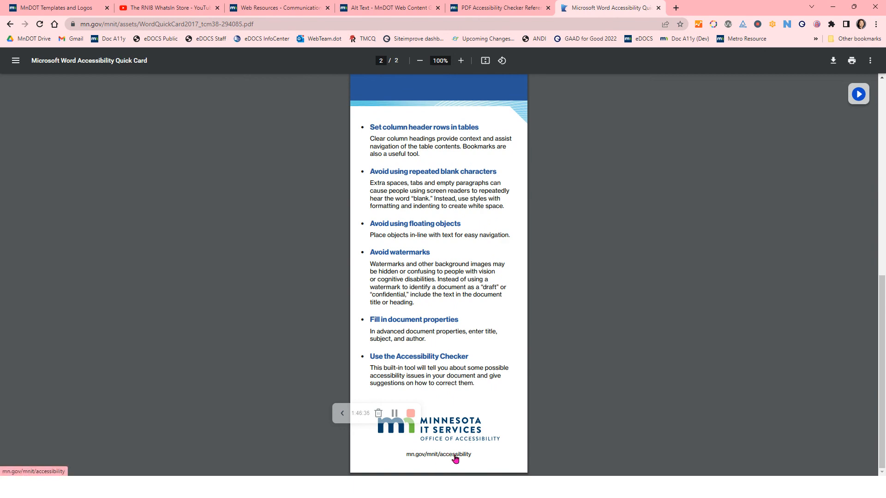
Load the bookmarked Doc A11y page in place of the PDF Accessibility Checker reference, and review it down to the Adobe Acrobat and state agency resources.
click(72, 8)
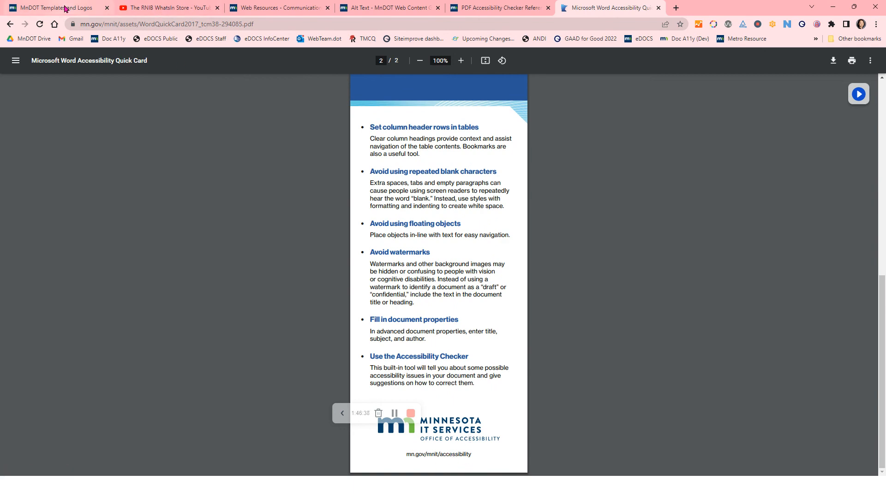
click(502, 9)
click(435, 8)
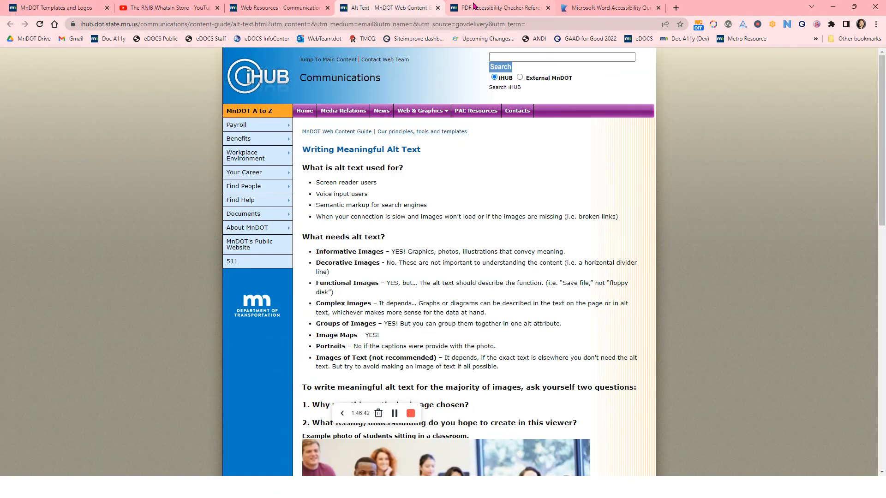
click(499, 8)
click(98, 40)
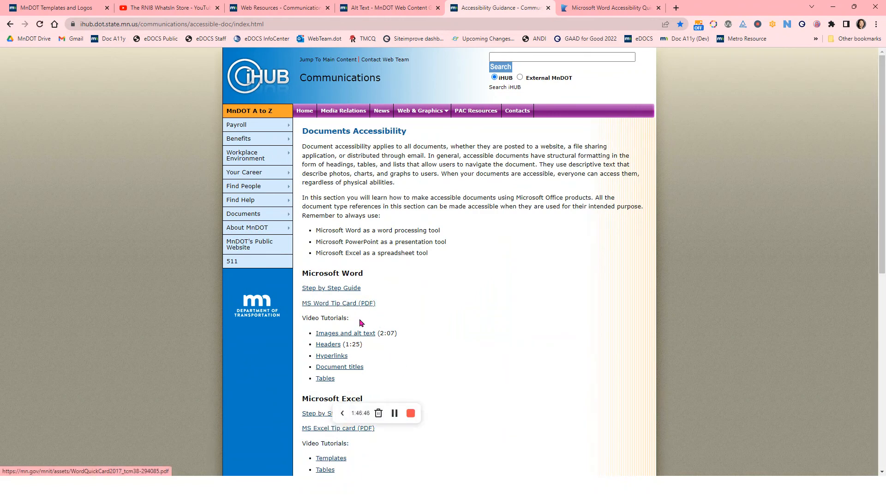
scroll(360, 408, down, 4)
scroll(387, 264, down, 5)
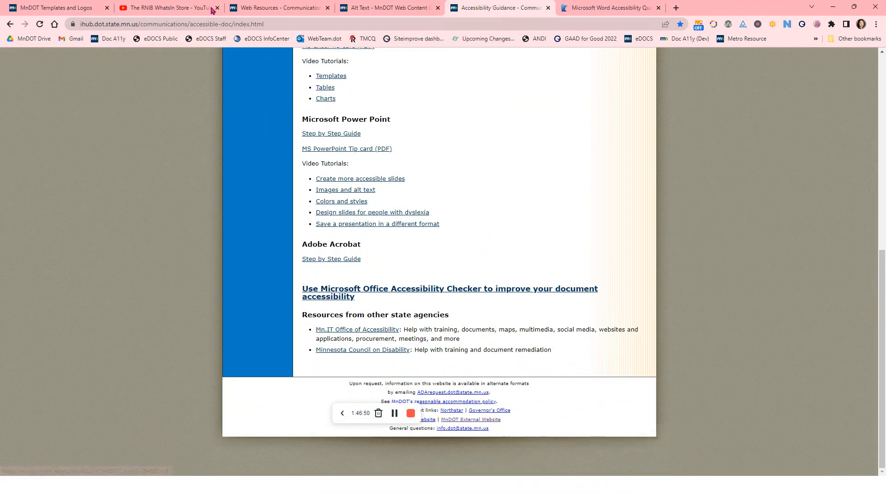
mouse_move(121, 496)
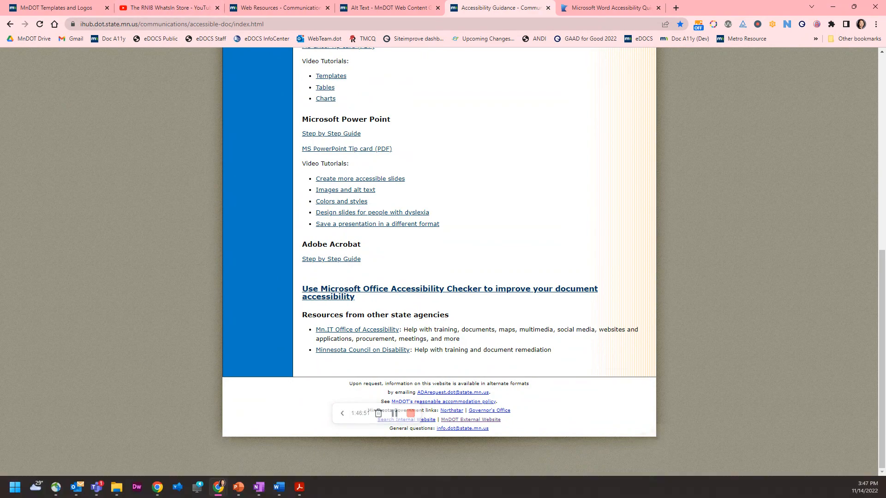
Switch to the Microsoft Word Accessibility Training presentation in PowerPoint and open the Accessibility Request Form link from the Accessibility Resources slide.
click(299, 487)
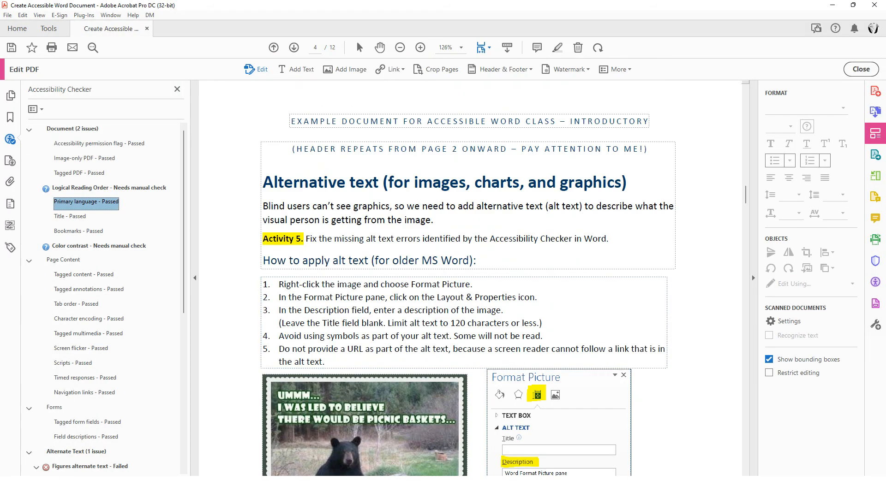
mouse_move(303, 496)
mouse_move(245, 492)
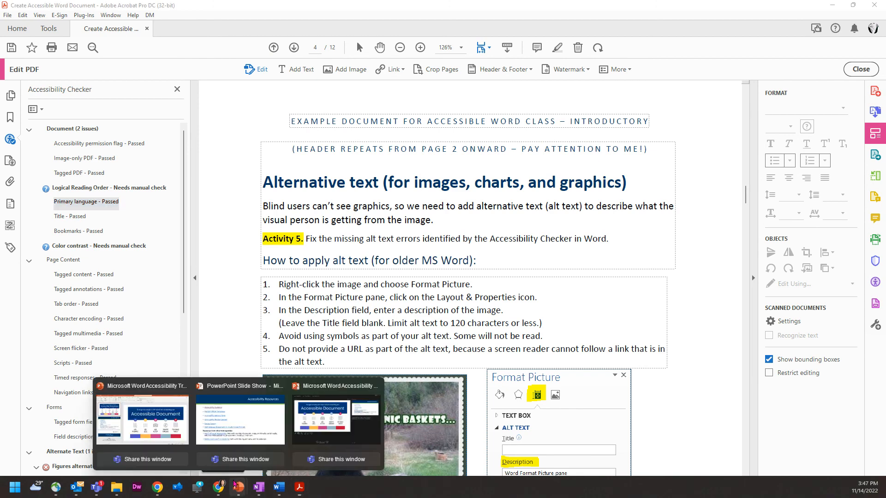
click(160, 431)
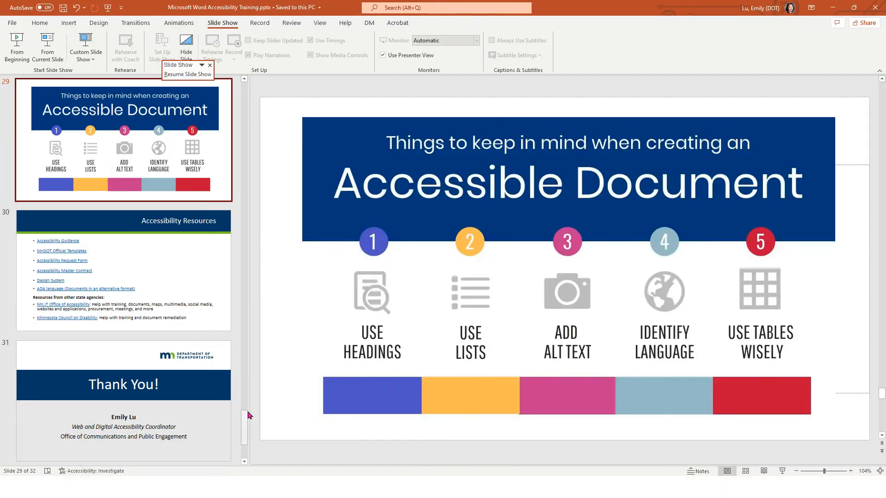
scroll(146, 317, down, 2)
click(172, 213)
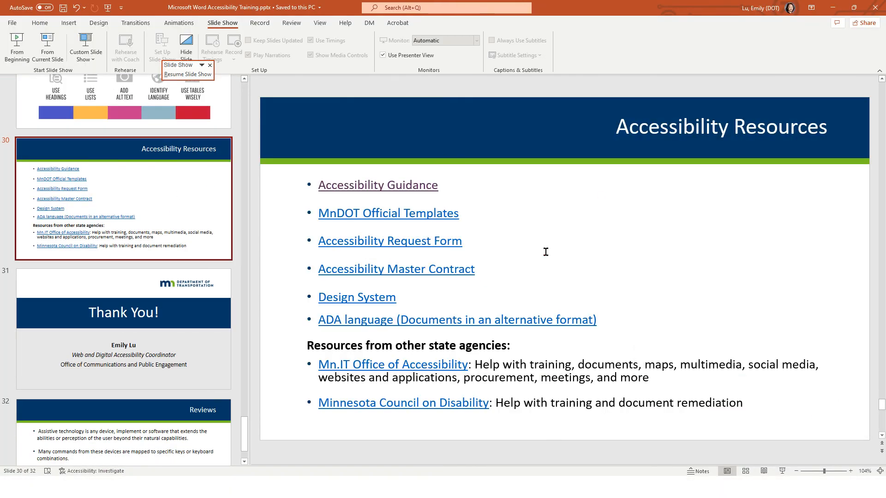
click(386, 241)
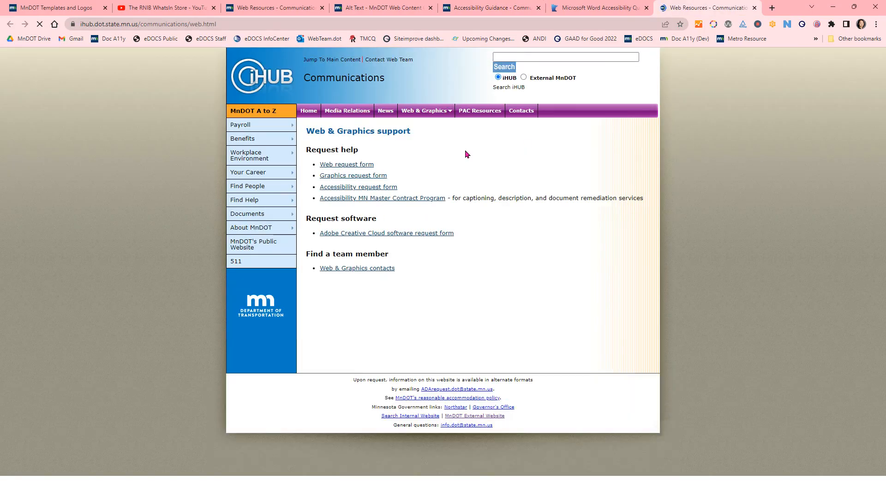
Show the Web & Graphics resources page on iHUB, and go from there to the Web & Graphics Support page.
mouse_move(414, 112)
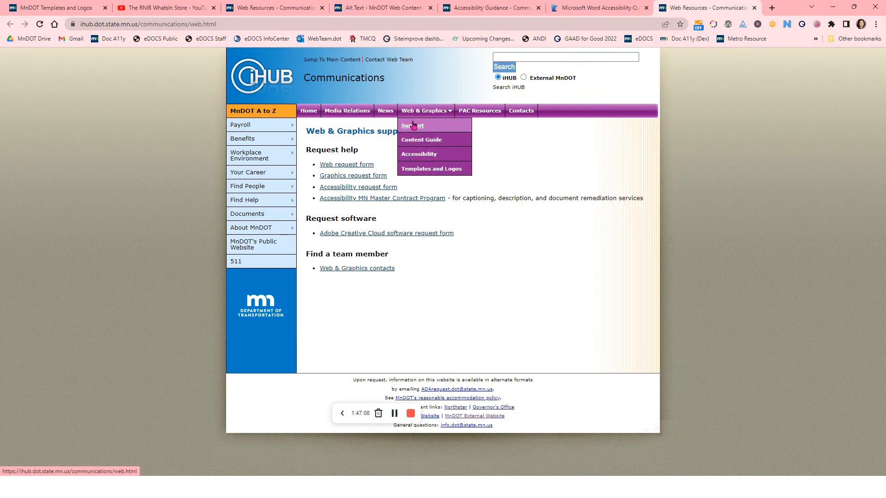
click(413, 126)
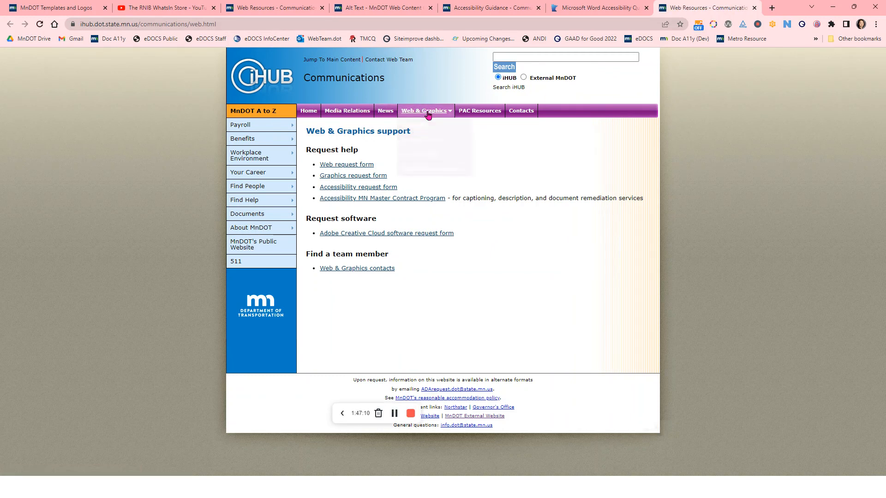
mouse_move(427, 113)
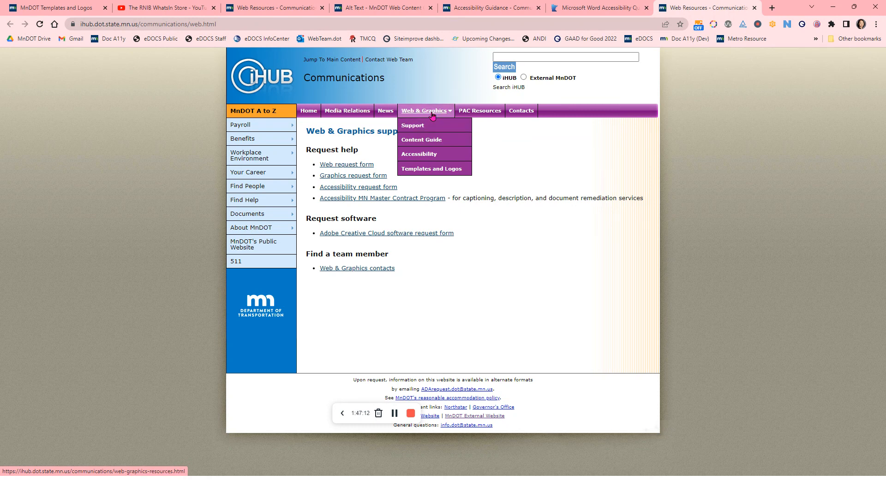
click(428, 113)
click(409, 125)
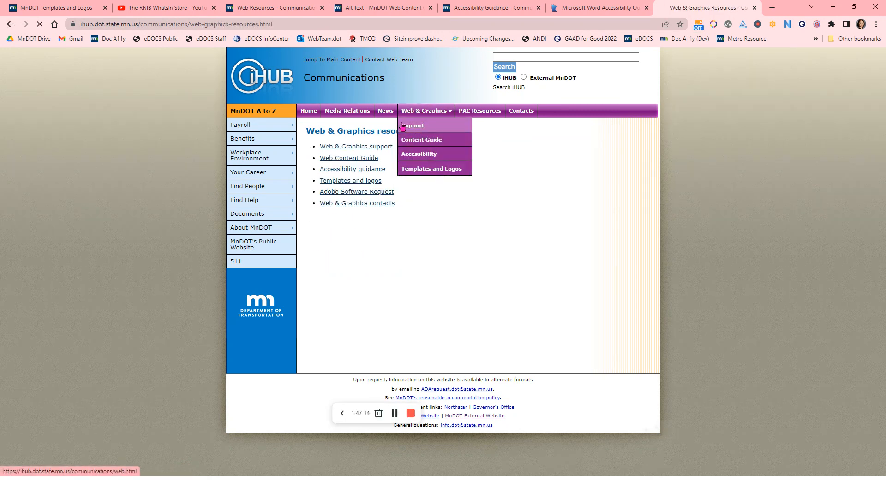
click(409, 115)
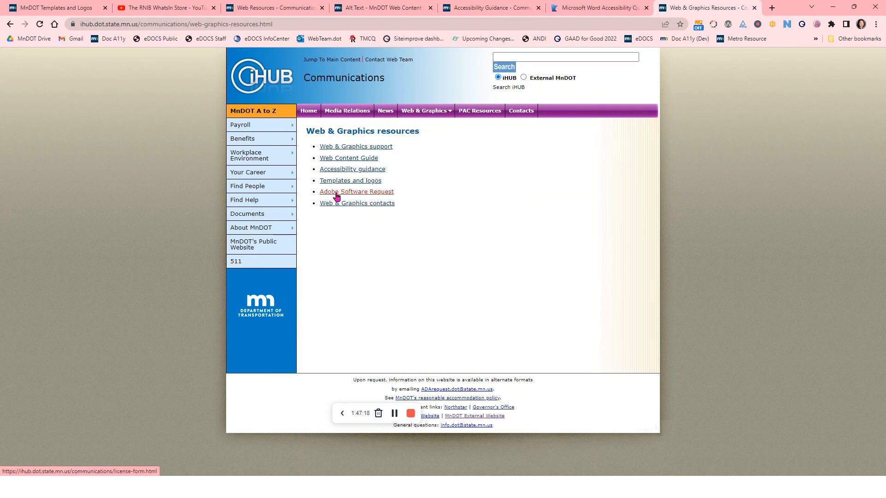
mouse_move(417, 113)
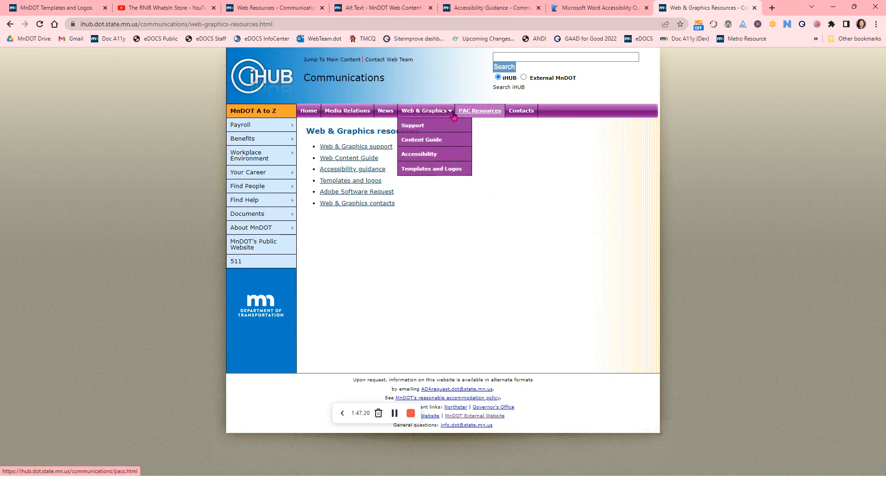
click(414, 128)
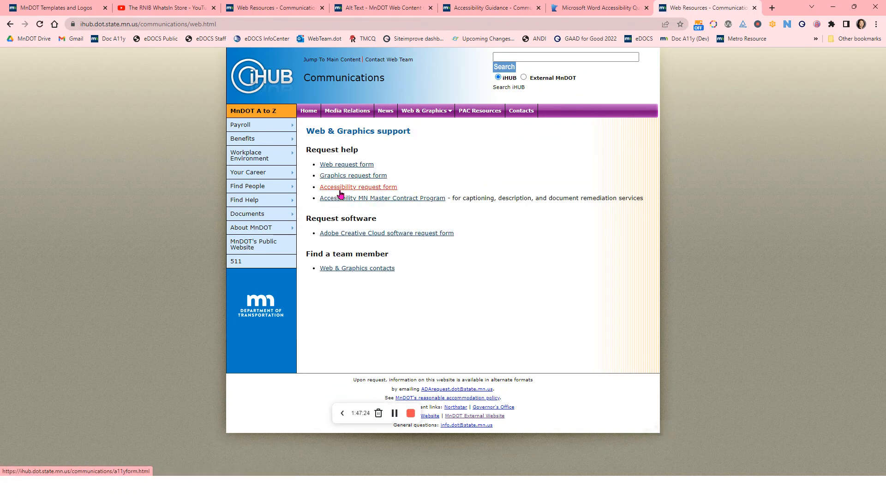
Open the Accessibility request form, review its contact fields and request type options, and return to the Web & Graphics support page.
click(337, 190)
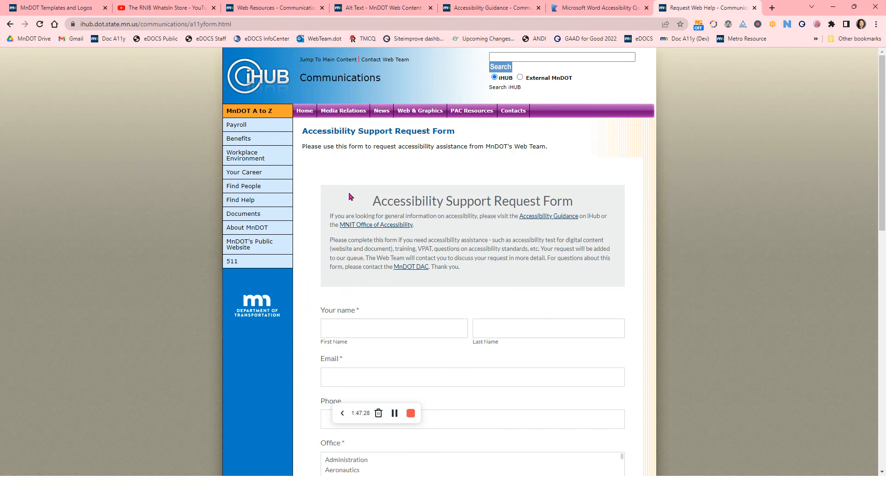
scroll(530, 290, down, 7)
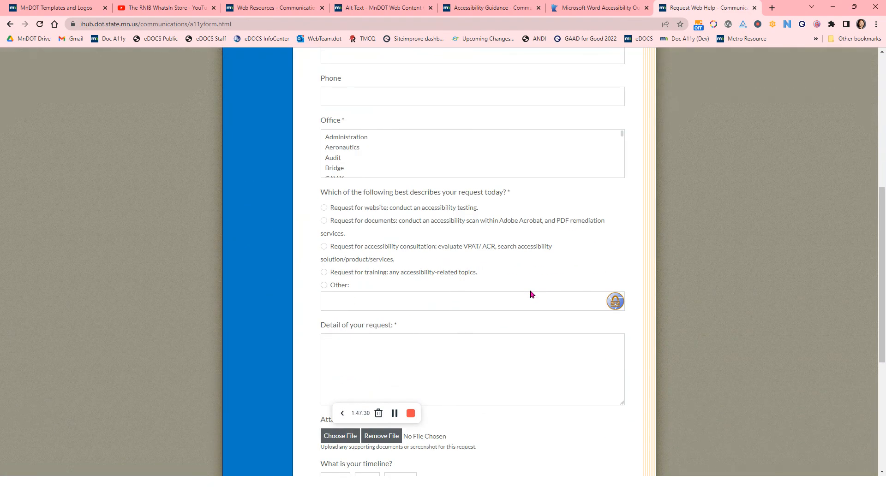
scroll(530, 290, up, 5)
scroll(530, 290, down, 3)
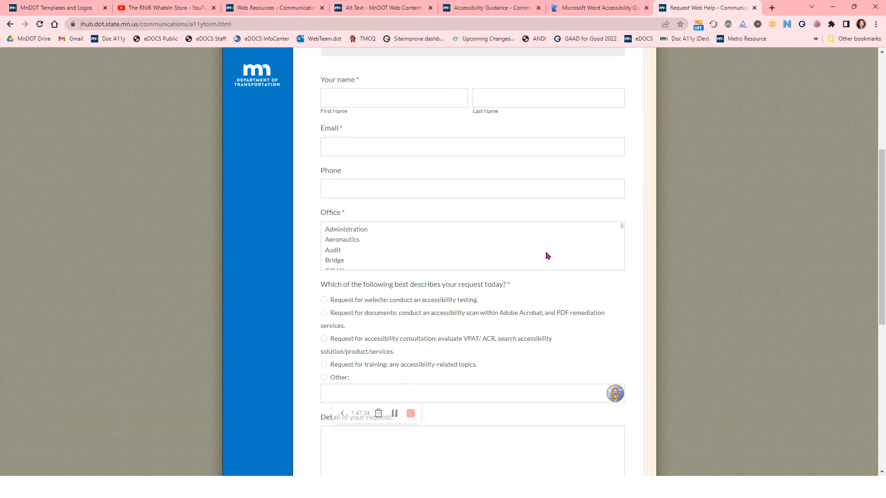
scroll(545, 252, up, 4)
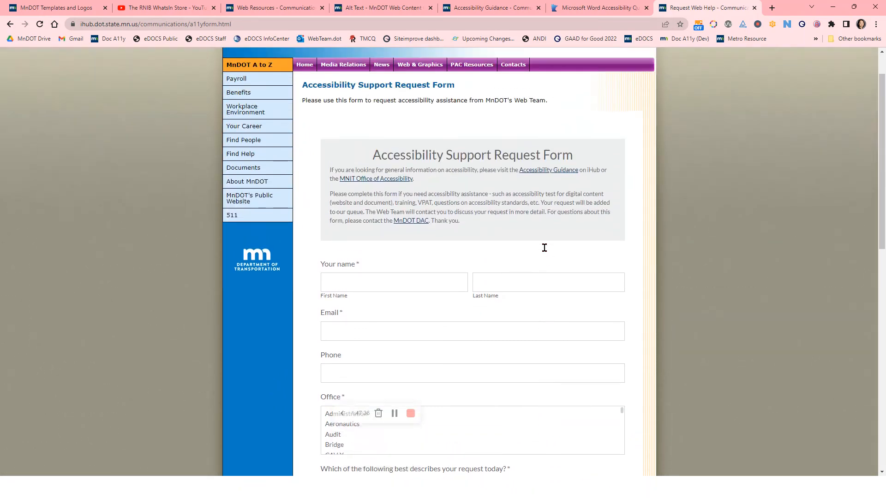
scroll(540, 249, down, 6)
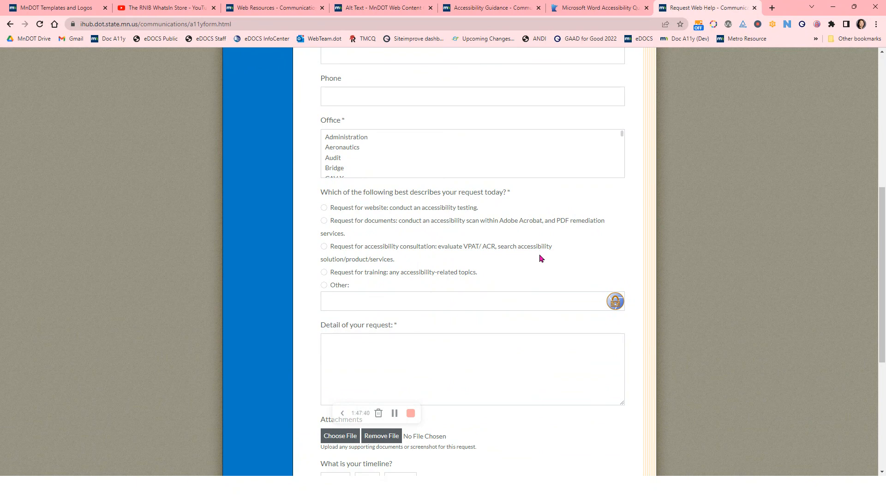
scroll(540, 258, up, 5)
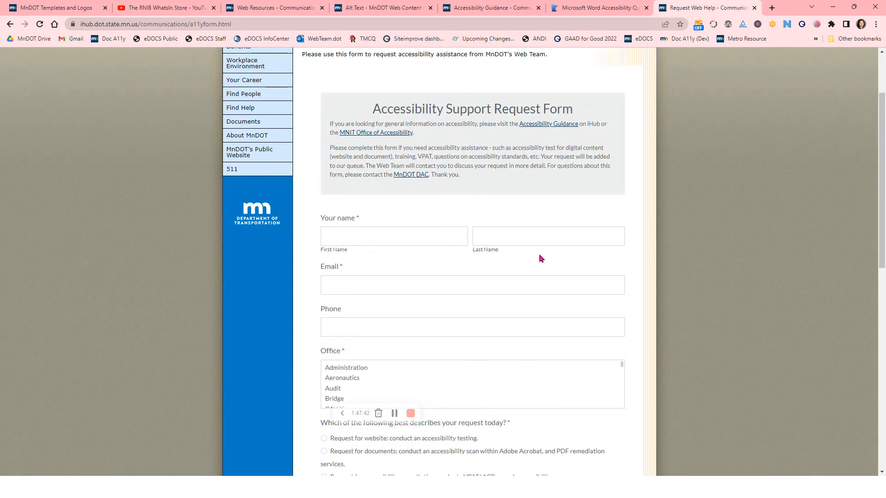
scroll(541, 258, down, 4)
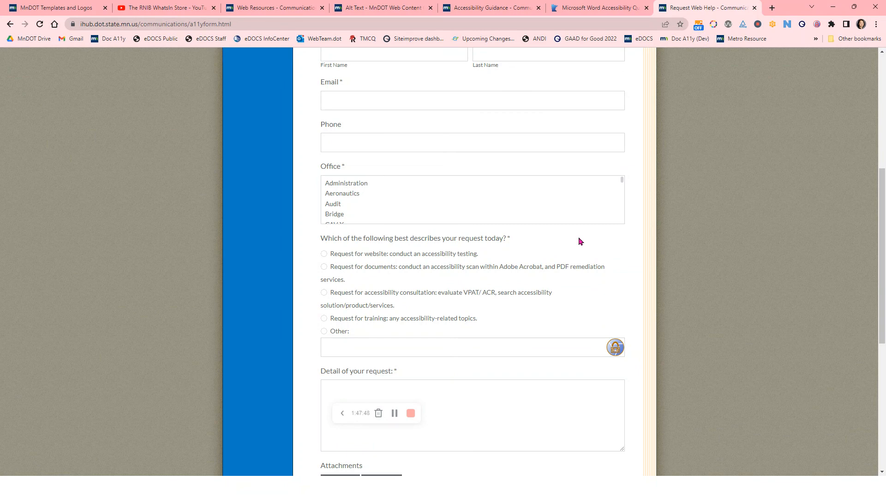
scroll(579, 237, up, 4)
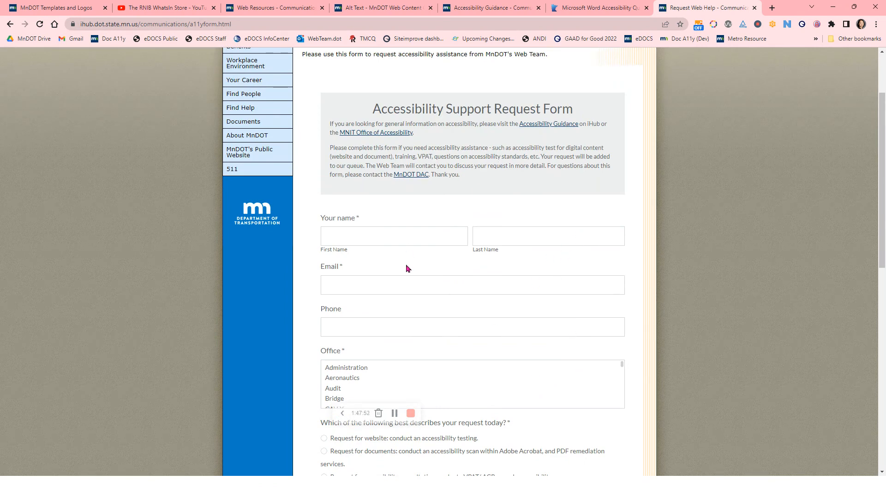
scroll(407, 269, down, 4)
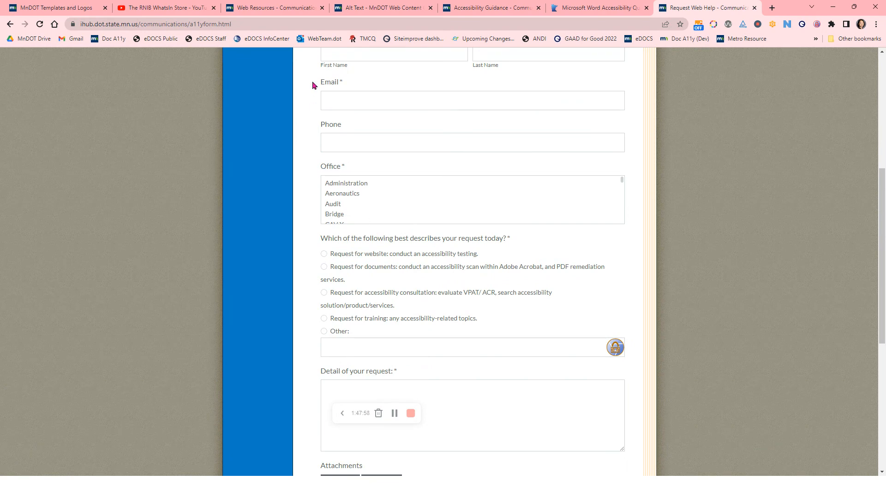
scroll(356, 275, up, 5)
scroll(356, 275, up, 2)
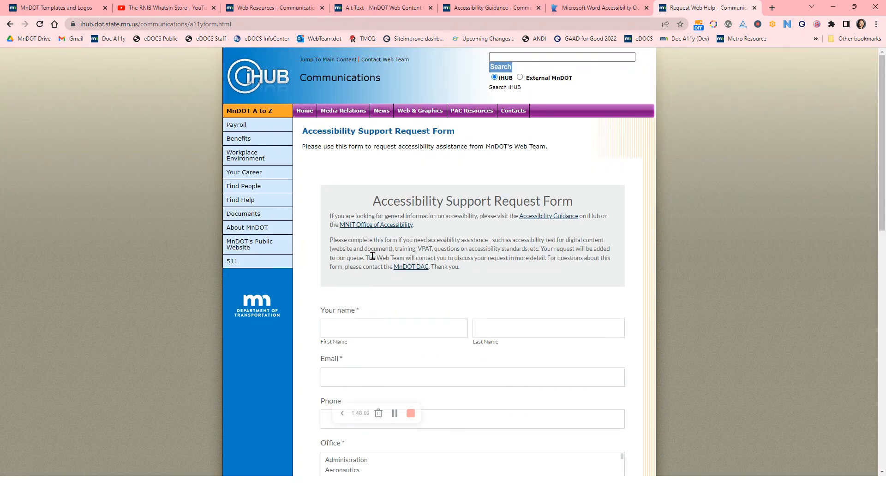
click(9, 24)
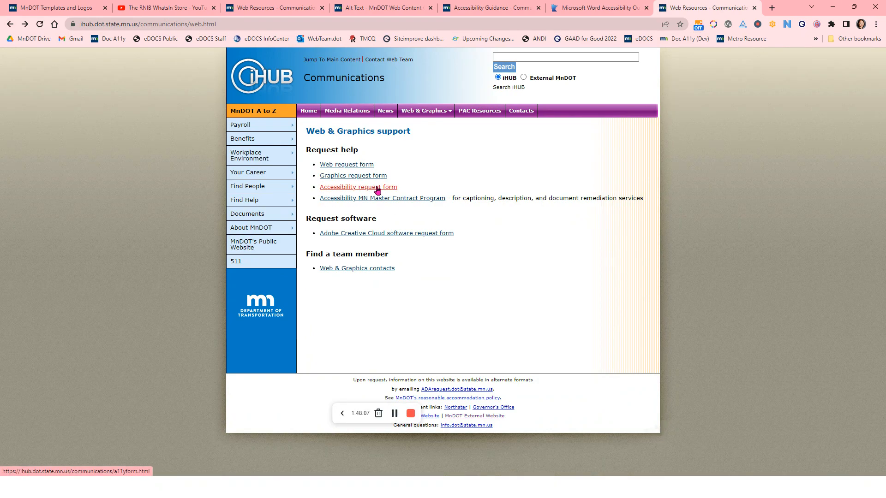
Open the Accessibility MN Master Contract Program page and read through its benefits, captioning services and remediation services.
click(346, 202)
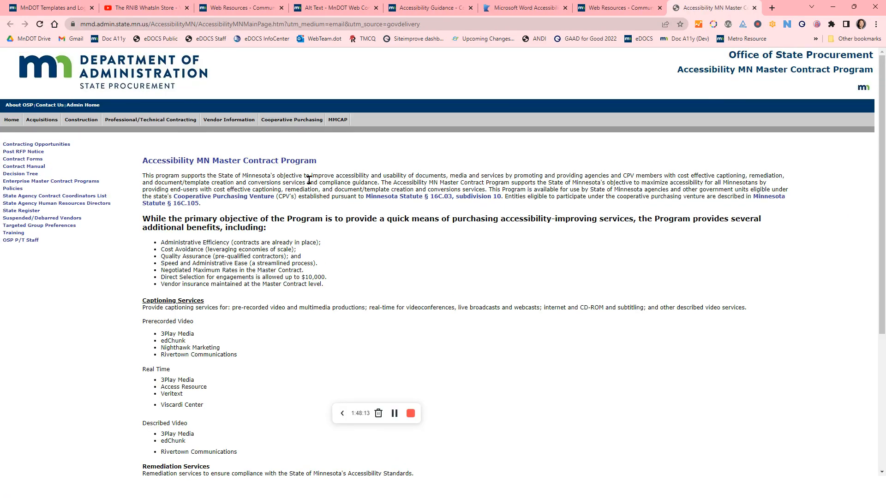
scroll(389, 351, down, 4)
scroll(390, 356, up, 4)
scroll(337, 206, down, 1)
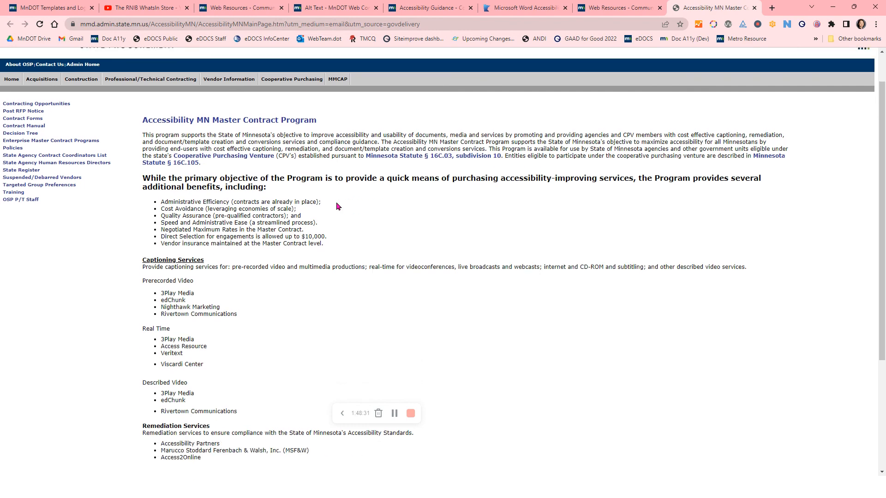
scroll(422, 286, down, 1)
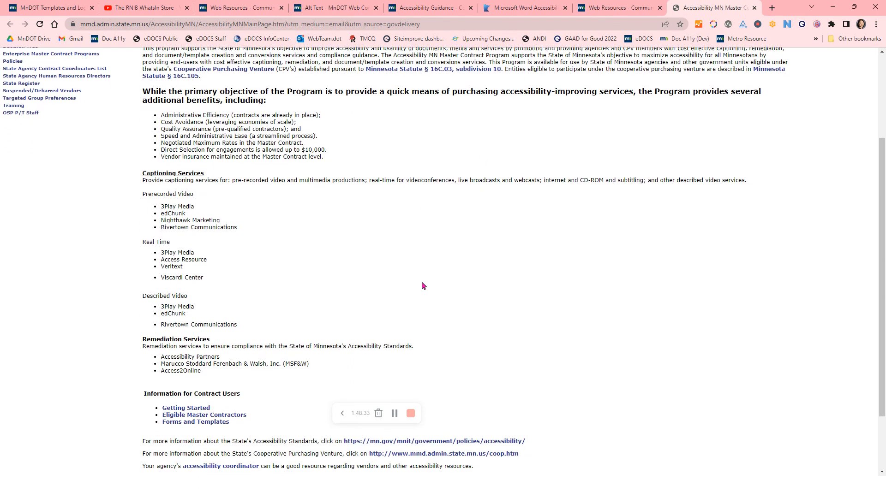
scroll(422, 286, up, 1)
scroll(424, 286, down, 1)
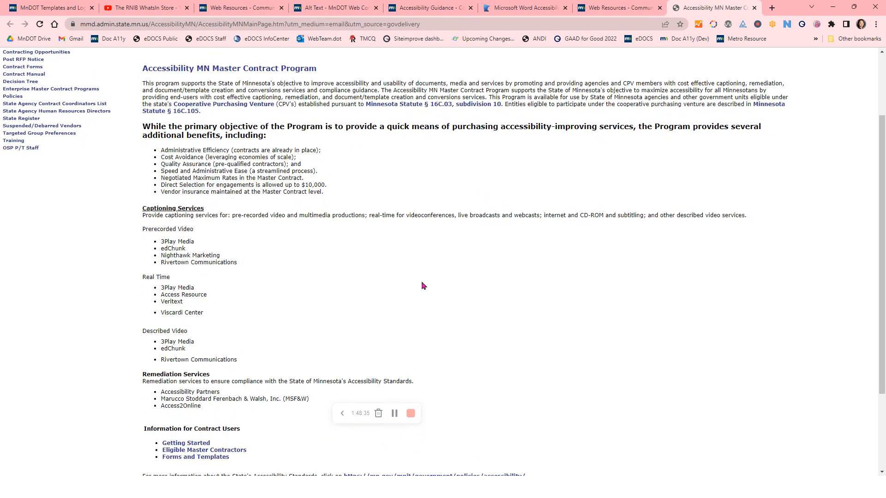
scroll(423, 286, down, 2)
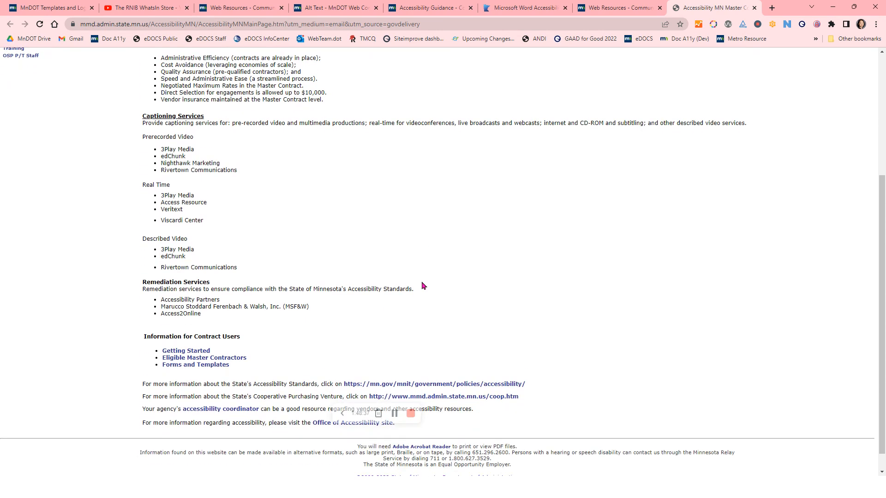
scroll(422, 286, up, 4)
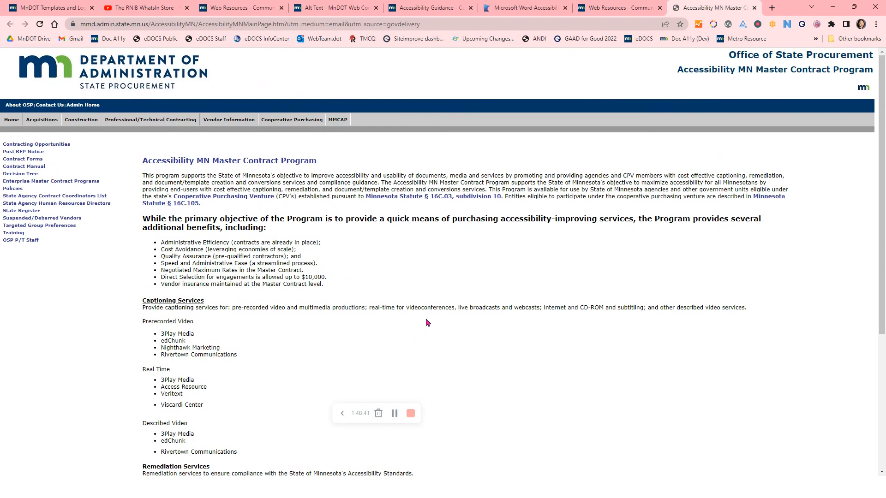
scroll(426, 322, down, 4)
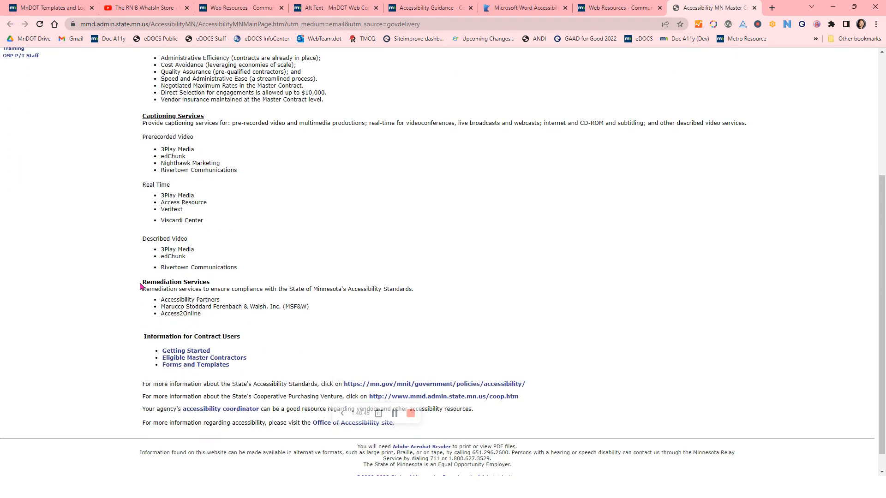
Highlight the Remediation Services vendor list, review the contract user information, and open the Eligible Master Contractors page.
drag(141, 282, 264, 315)
click(187, 300)
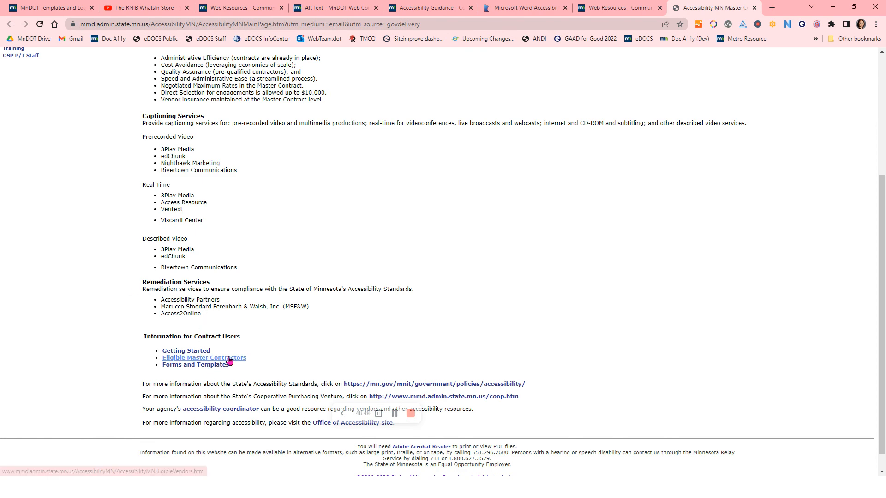
scroll(404, 280, up, 2)
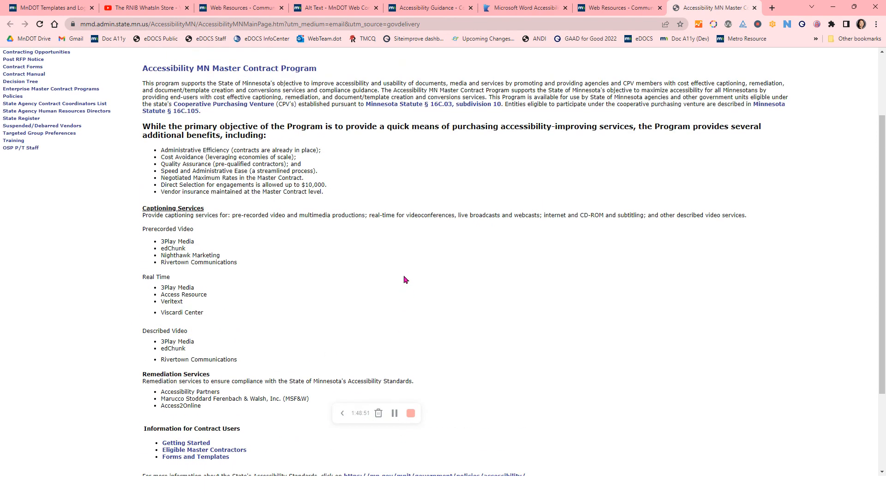
scroll(404, 275, down, 1)
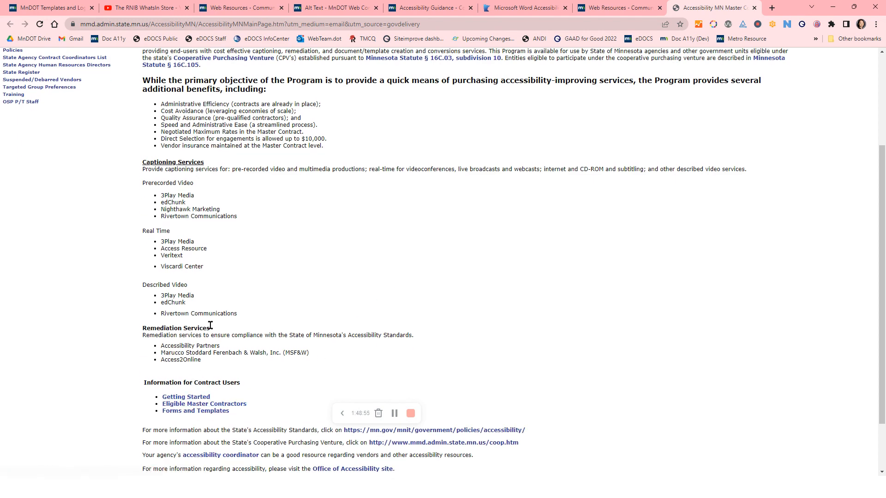
scroll(194, 381, up, 3)
scroll(267, 285, down, 5)
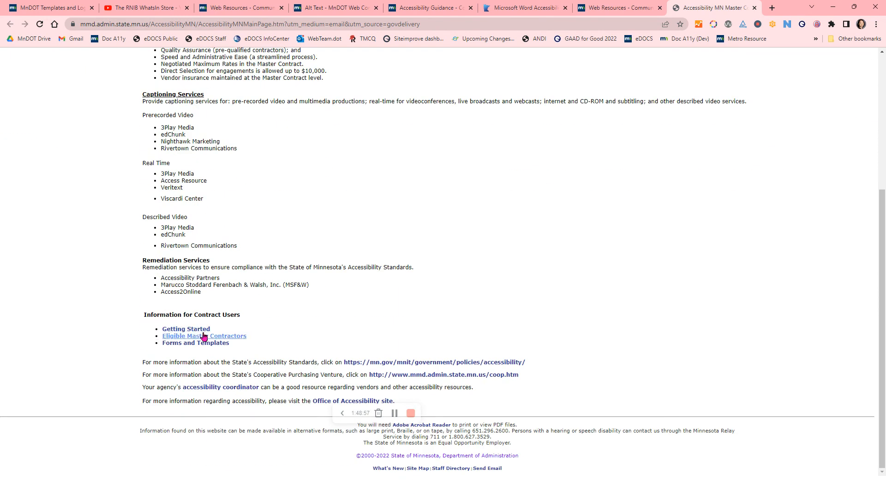
click(204, 338)
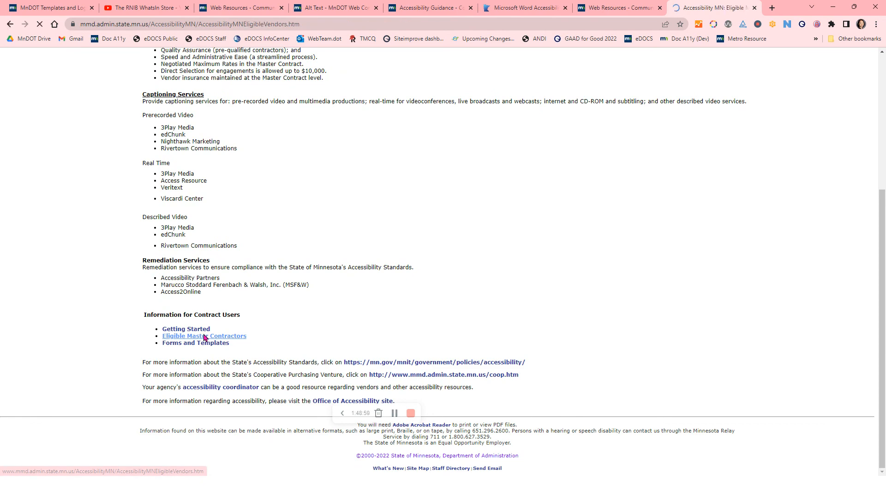
Look through the contractor entries on the Eligible Master Contractors page, and return to the Accessibility MN Master Contract Program page.
scroll(272, 238, down, 2)
scroll(255, 317, down, 20)
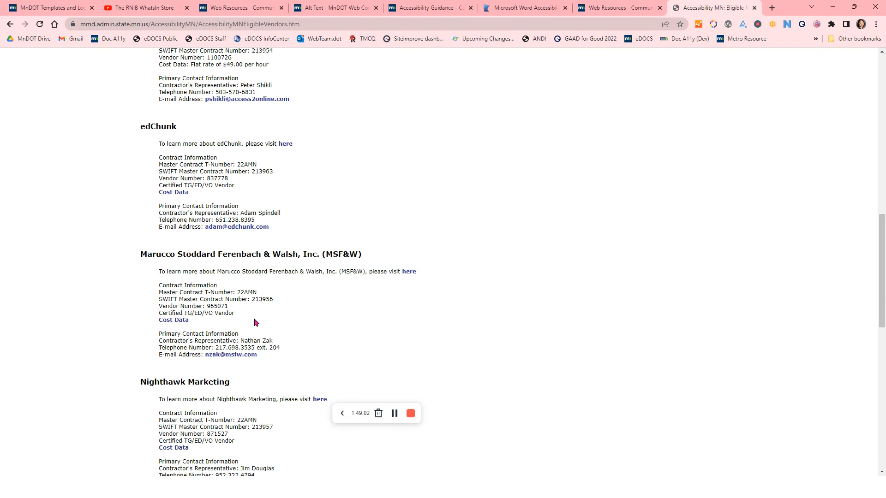
click(9, 24)
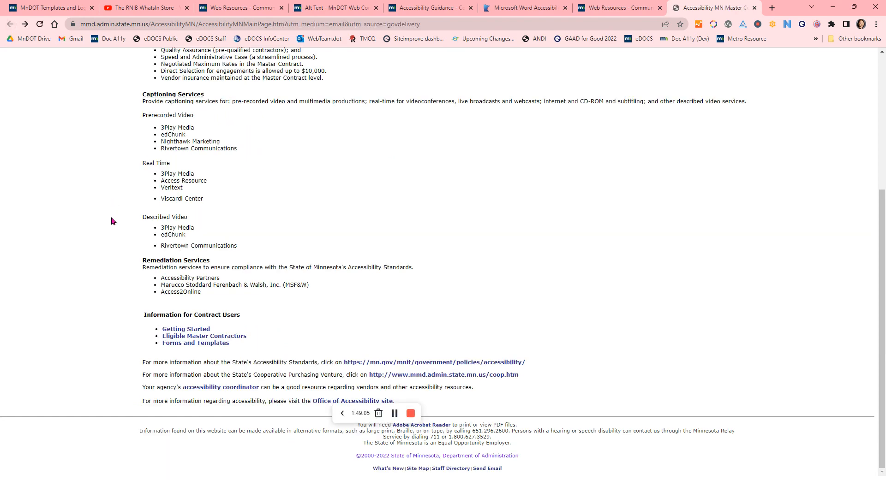
Open the Forms and Templates page, read its transaction value procedures, and return to the Master Contract Program page to review it from the beginning.
click(182, 343)
scroll(470, 323, down, 3)
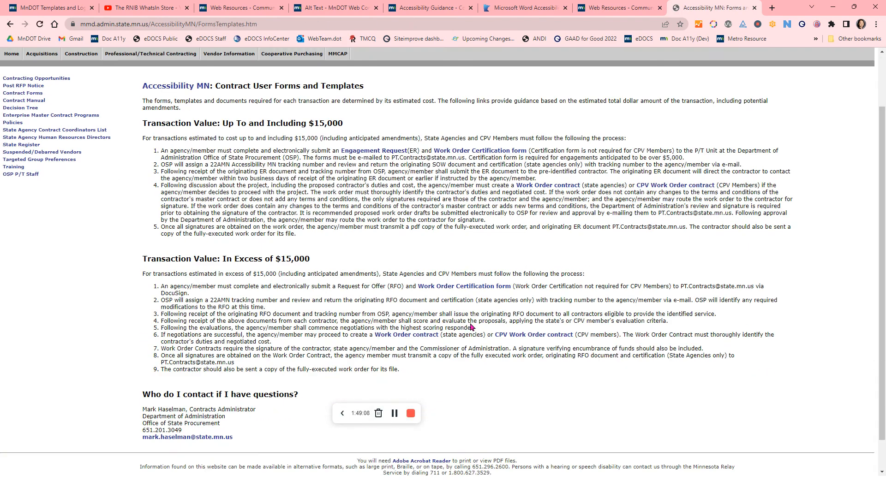
scroll(470, 322, up, 3)
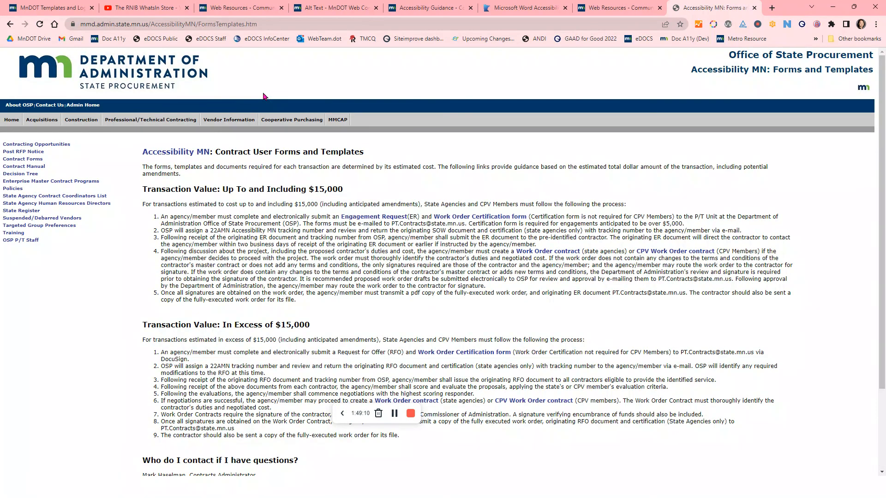
click(9, 24)
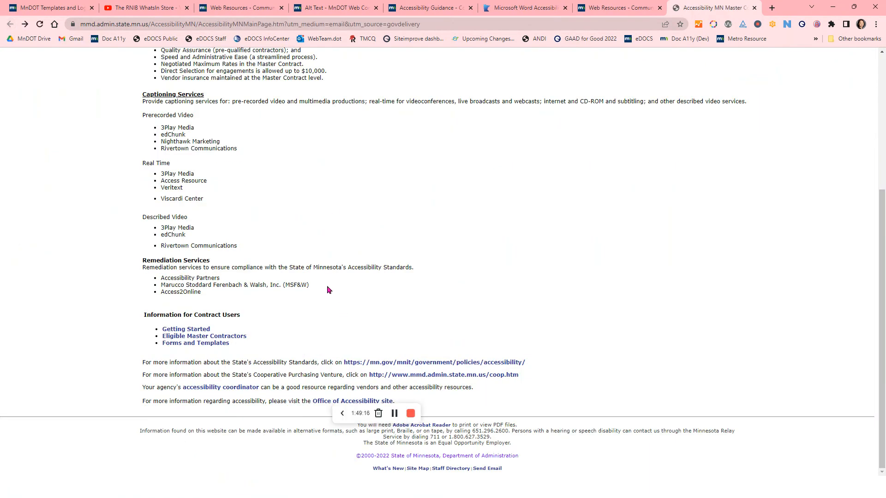
scroll(334, 227, up, 5)
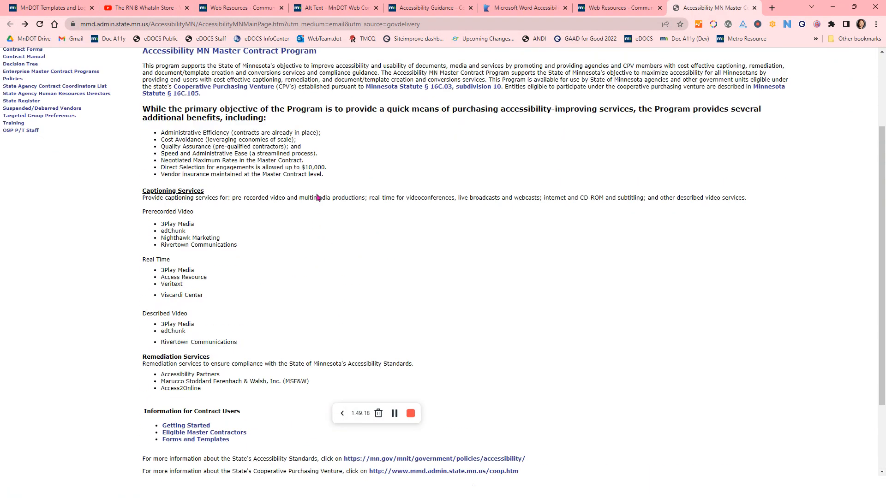
scroll(250, 185, down, 1)
scroll(251, 184, up, 1)
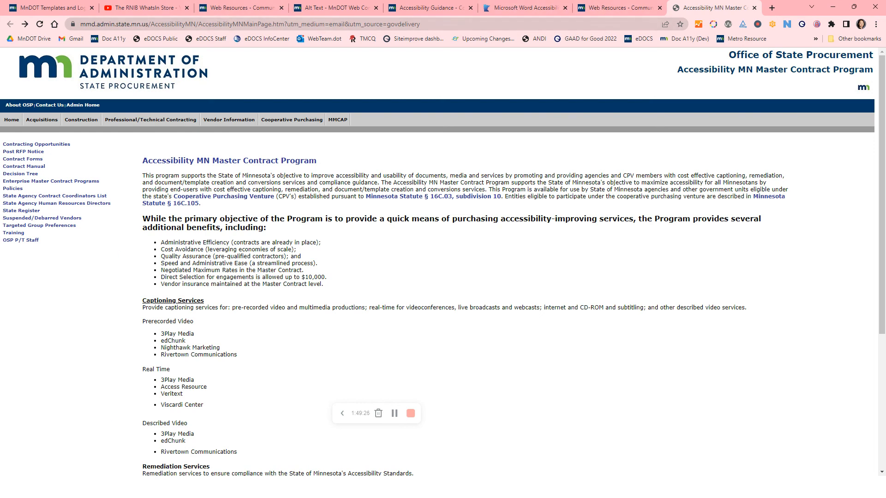
Switch to the PowerPoint slide show, open the Design System link from the Accessibility Resources slide, and look over its home page.
mouse_move(182, 490)
mouse_move(239, 488)
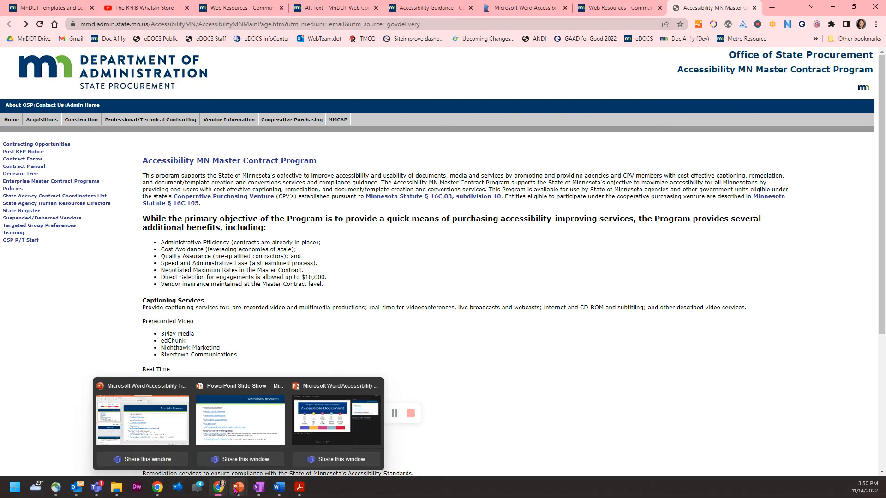
click(241, 419)
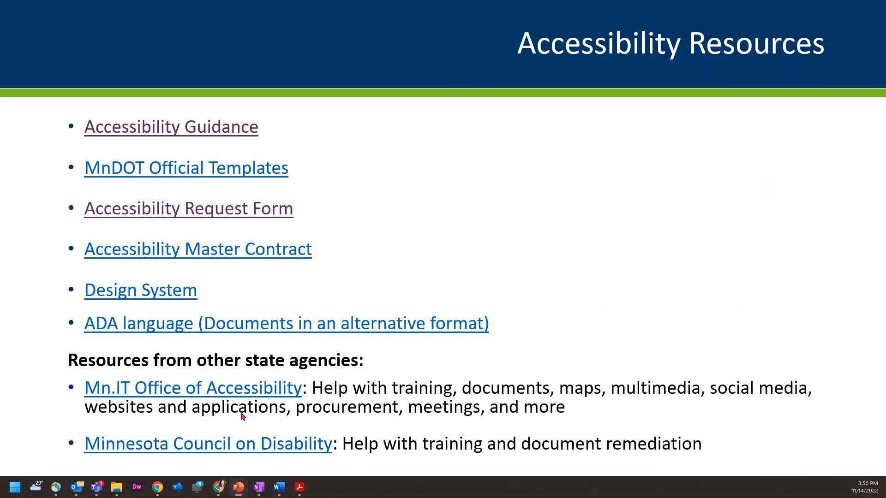
click(177, 293)
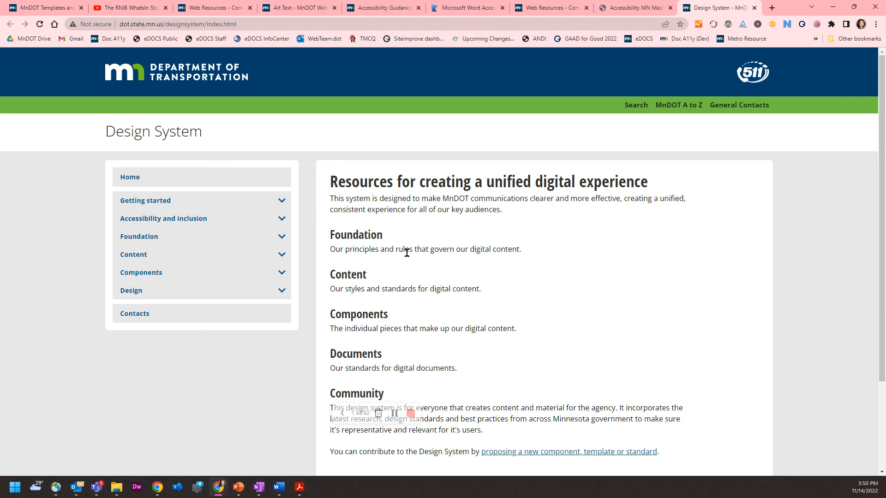
scroll(406, 250, down, 3)
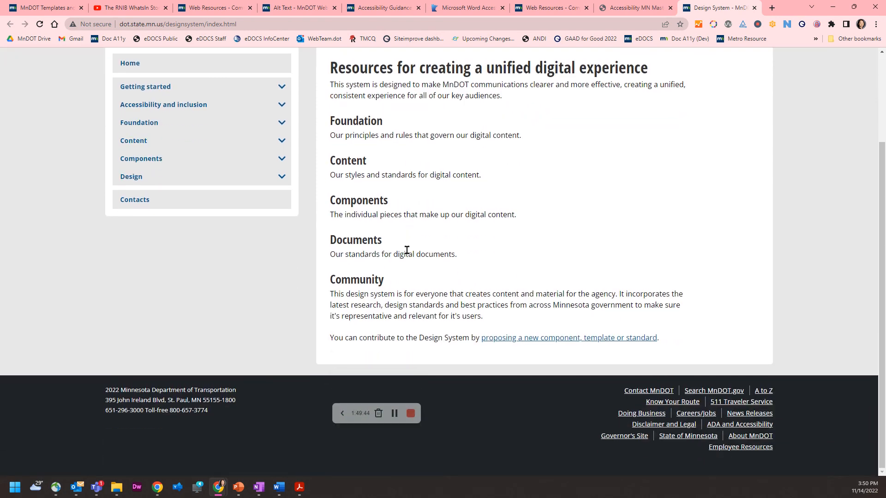
scroll(406, 249, up, 3)
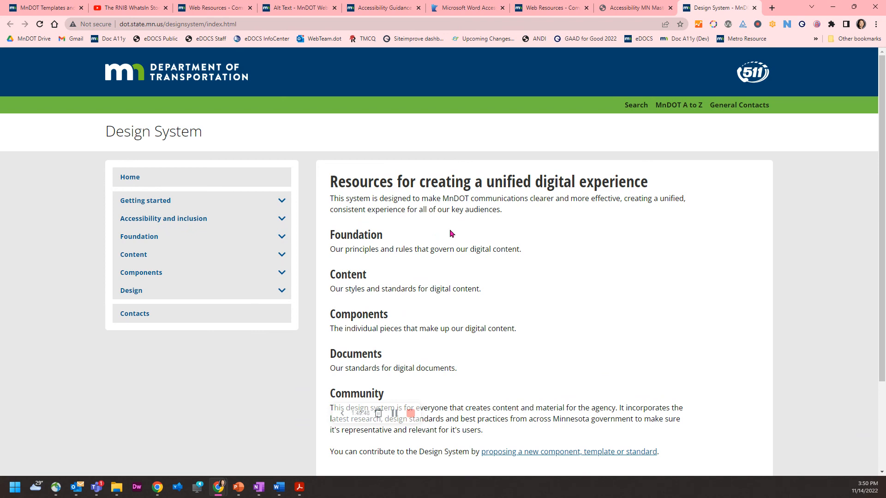
Expand the Design System's Accessibility and inclusion section and view its Alternative text, Color and Plain language pages.
click(202, 220)
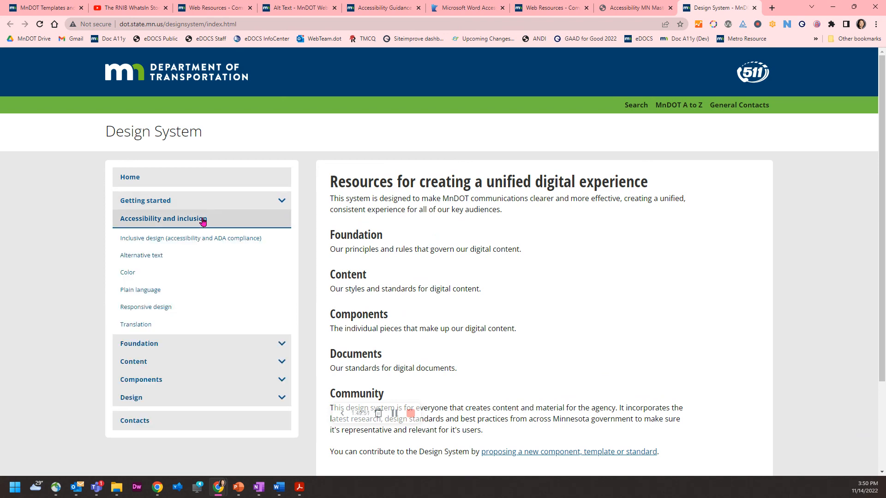
click(147, 261)
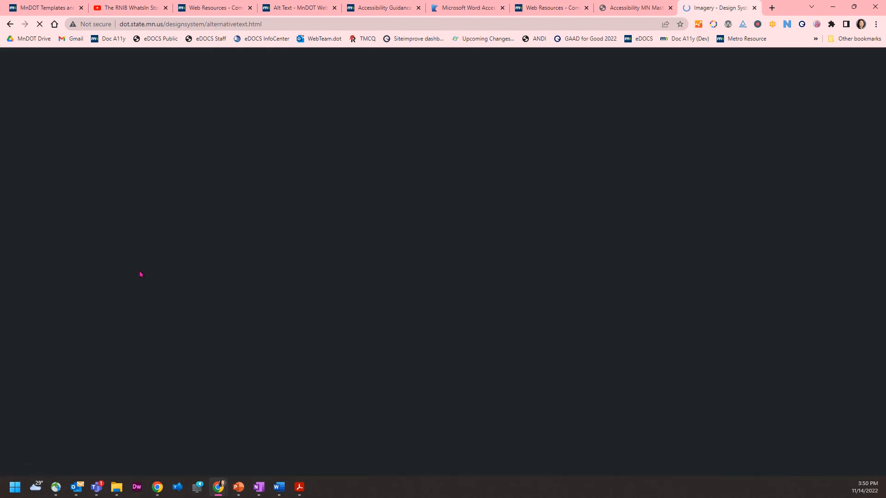
click(135, 286)
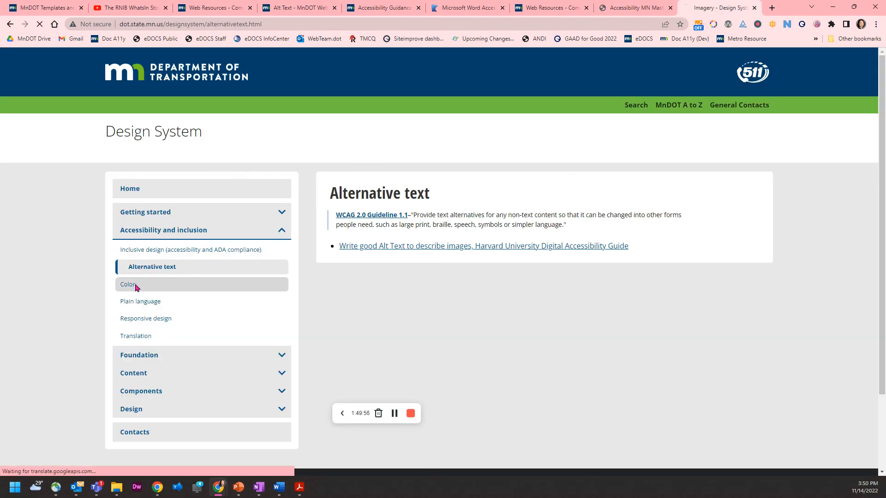
scroll(549, 240, down, 1)
scroll(550, 240, down, 6)
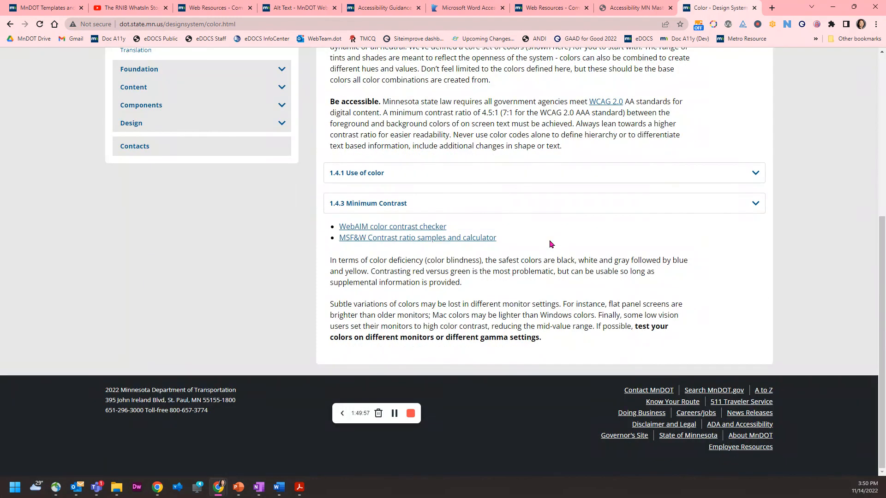
scroll(549, 239, up, 7)
click(149, 249)
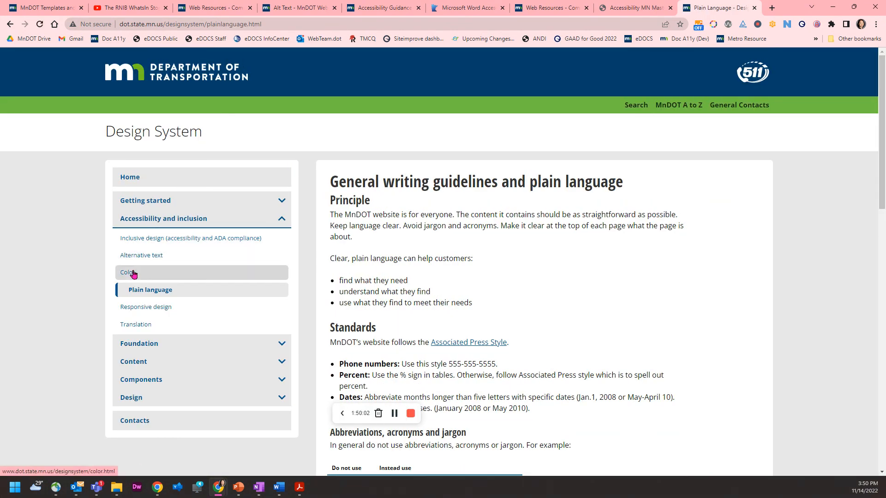
Return to the Color page, expand the Minnesota Brand Color Palette, and review the color codes and accessibility guidance.
click(132, 273)
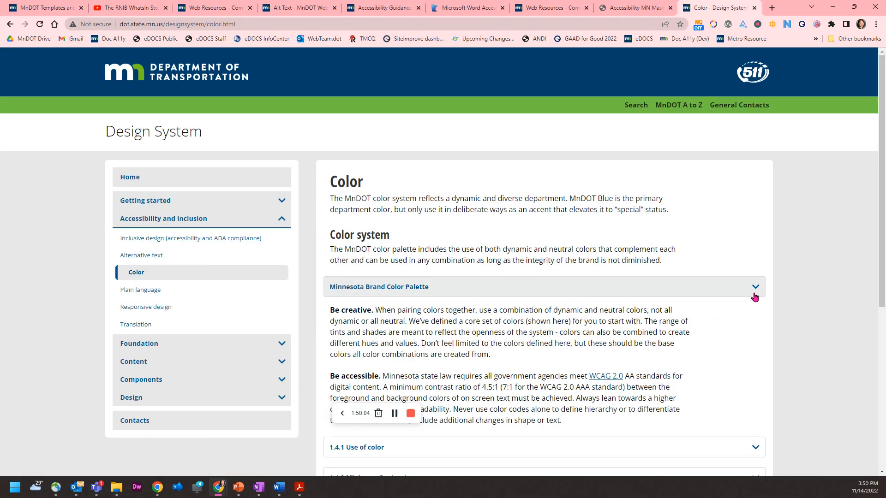
click(755, 288)
scroll(755, 291, down, 5)
scroll(755, 293, down, 1)
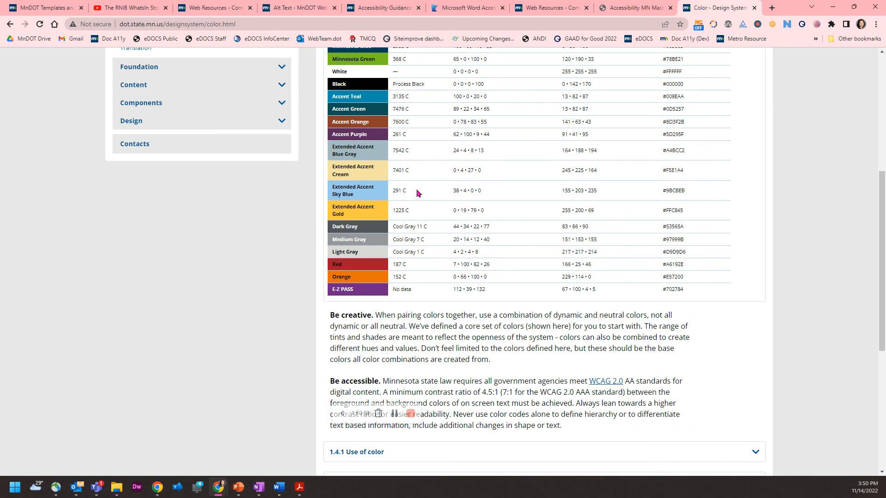
scroll(450, 190, down, 1)
scroll(450, 192, down, 6)
scroll(451, 191, up, 12)
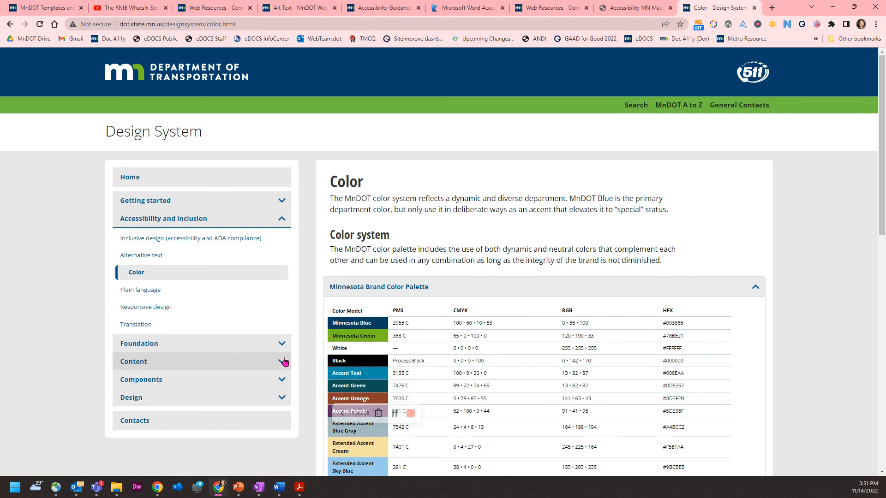
Expand the Components and Content sections, open the Writing style guide, and read its best practices for web content.
click(281, 381)
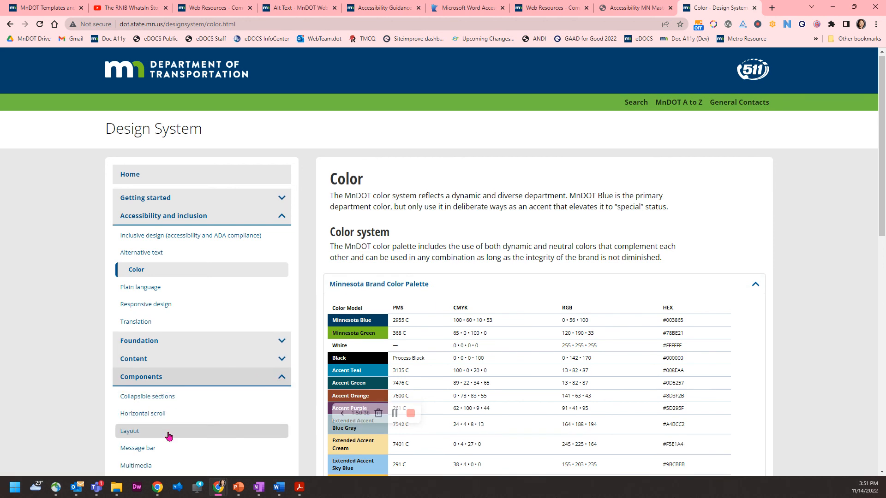
scroll(277, 296, down, 2)
click(279, 268)
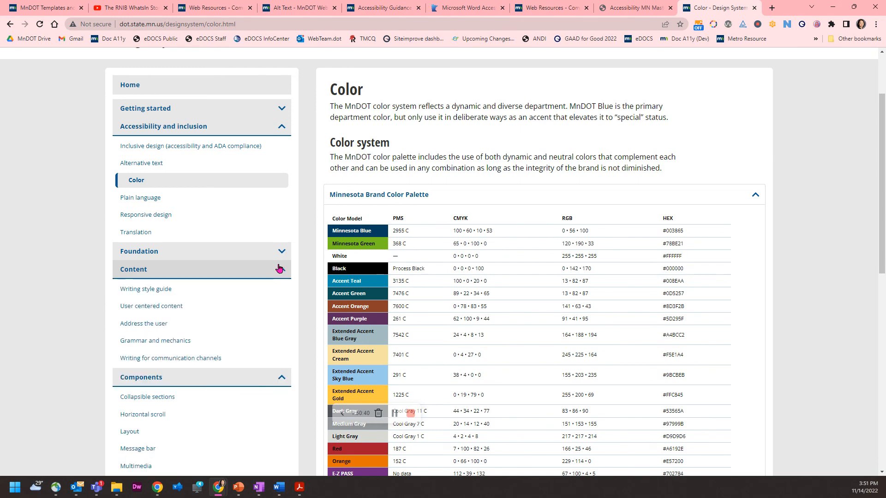
click(145, 291)
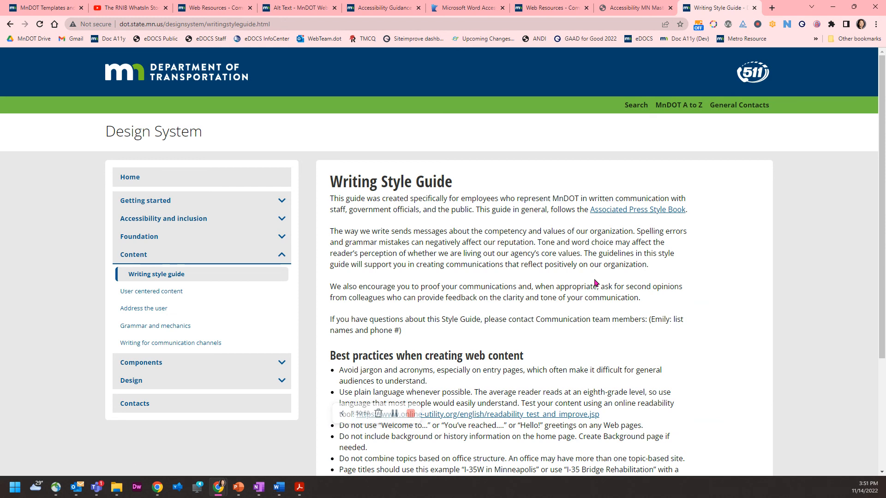
scroll(554, 309, down, 3)
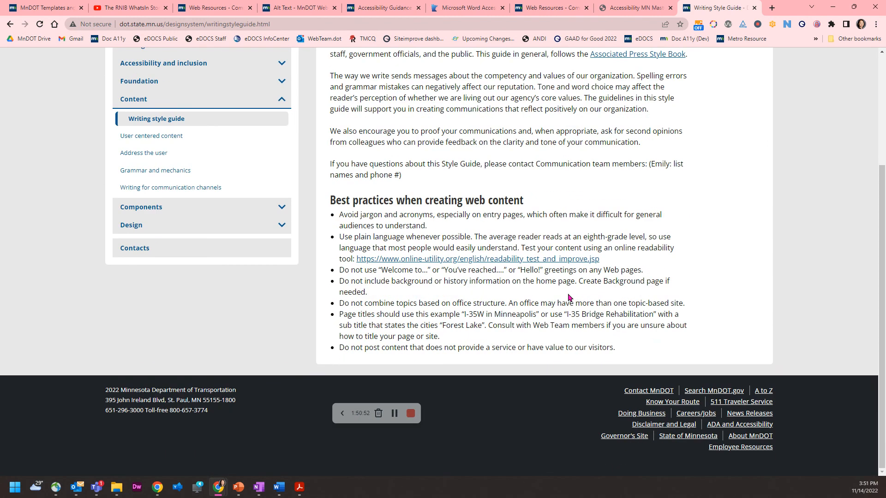
scroll(569, 297, up, 3)
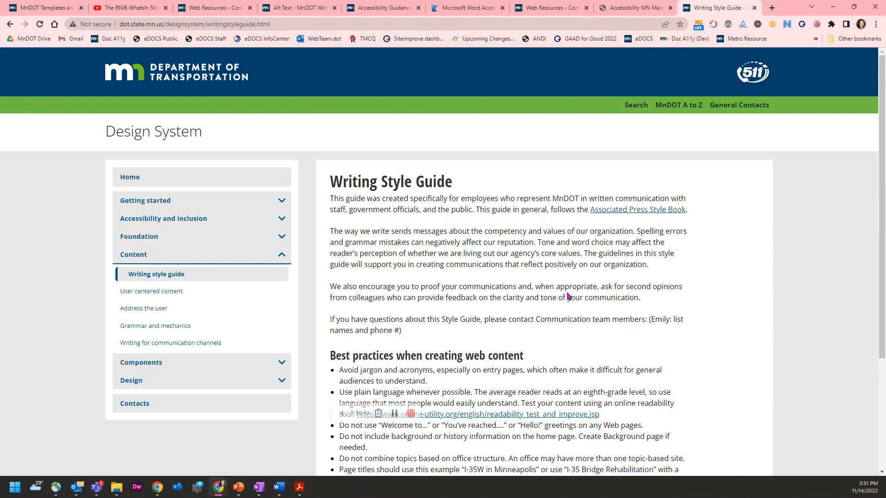
Open the Writing for communication channels page and expand its Dates (with and without time) section.
click(170, 343)
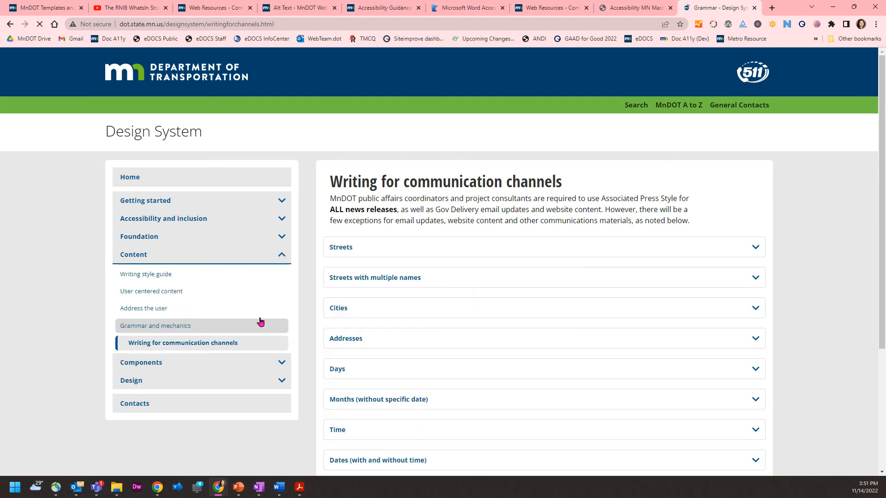
scroll(449, 323, down, 4)
click(444, 286)
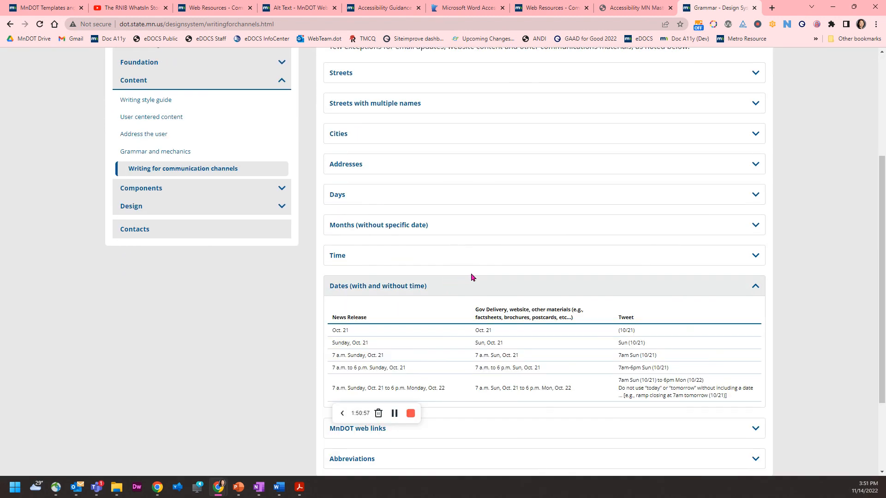
scroll(120, 247, up, 3)
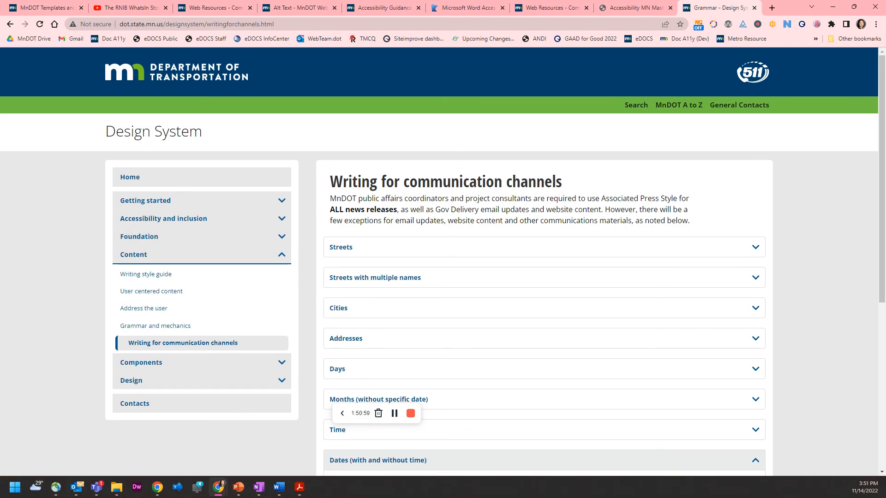
Switch back to the PowerPoint slide show, open the ADA language link, and review the Accommodation page's alternative format and PDF guidance.
mouse_move(233, 488)
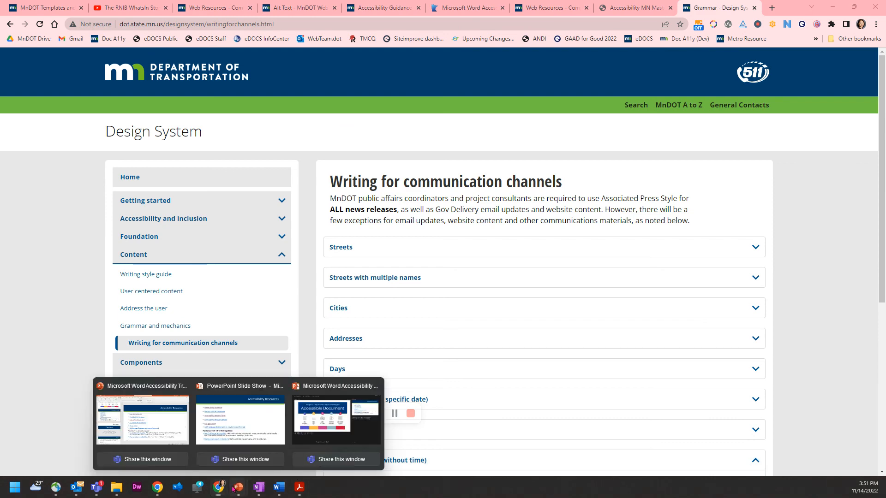
click(249, 420)
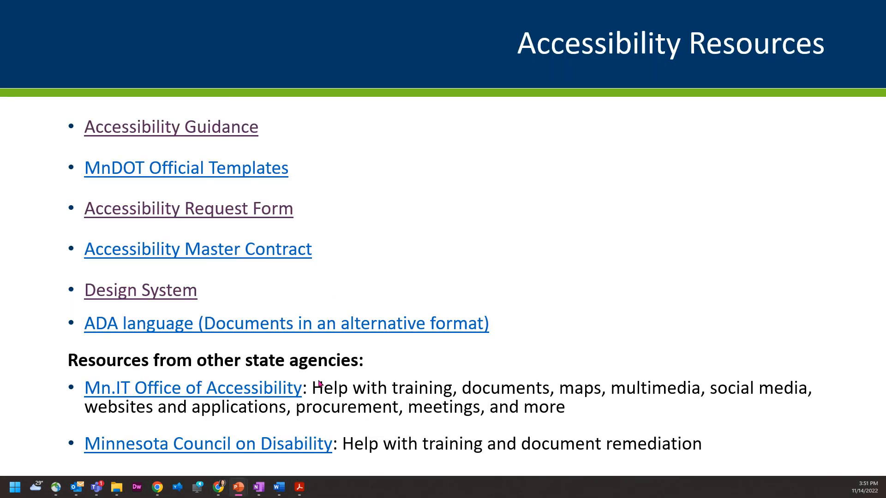
click(176, 324)
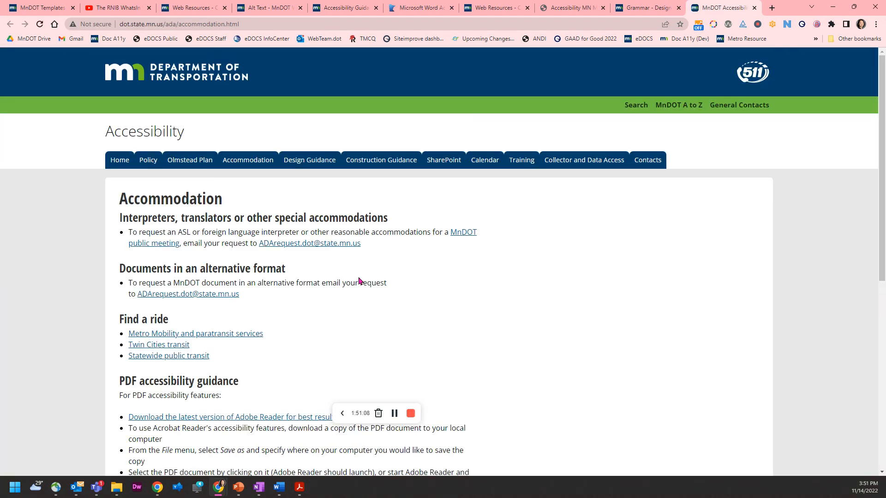
scroll(381, 299, down, 6)
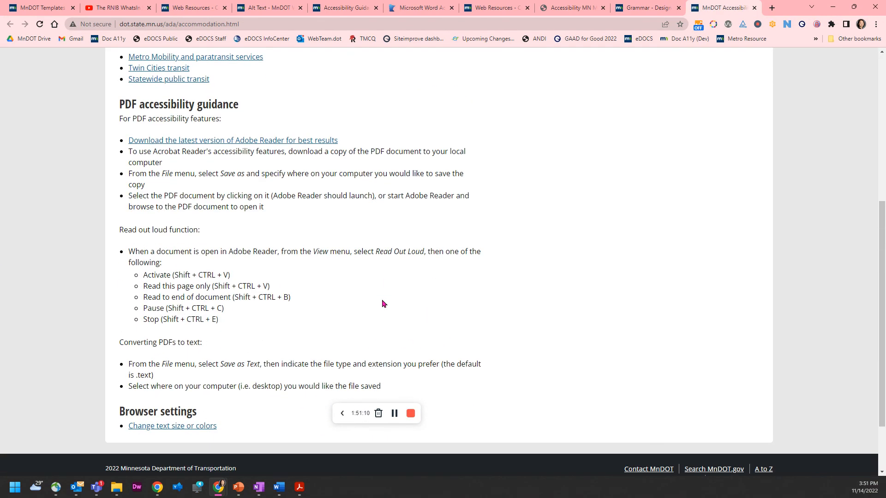
scroll(382, 304, up, 4)
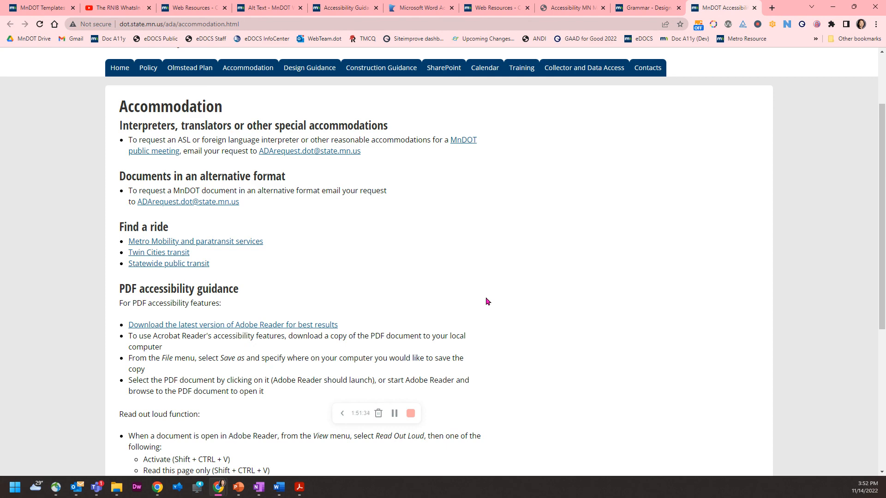
Show the Microsoft Word Accessibility Quick Card briefly, and return to the Accommodation page's PDF accessibility guidance.
click(424, 11)
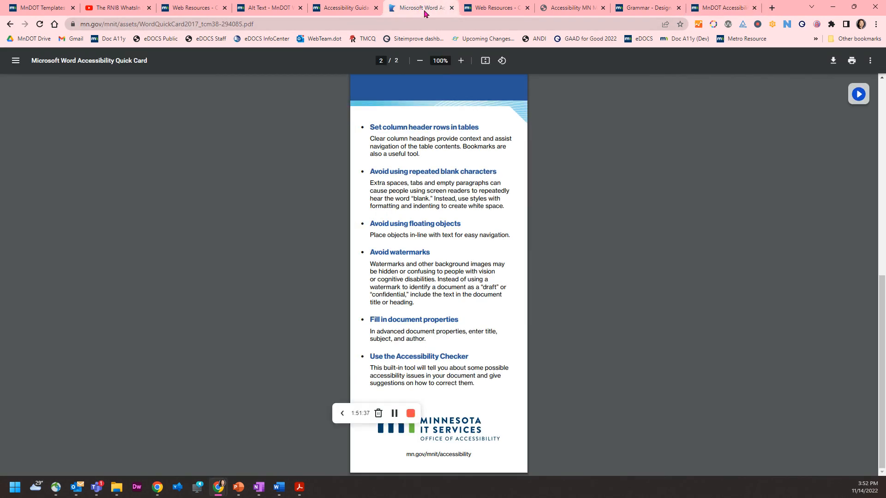
click(716, 8)
scroll(675, 231, down, 2)
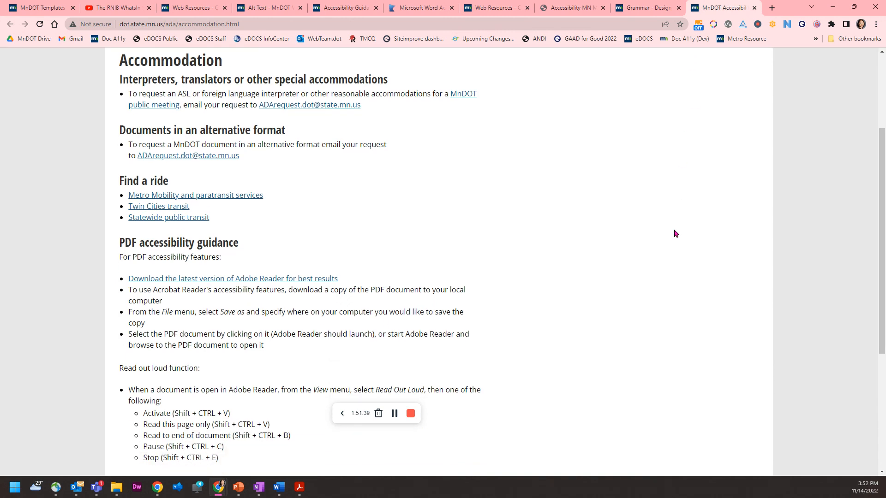
Look over the Accommodation page again, from the interpreter and alternative format requests down to the PDF accessibility guidance.
scroll(674, 230, up, 3)
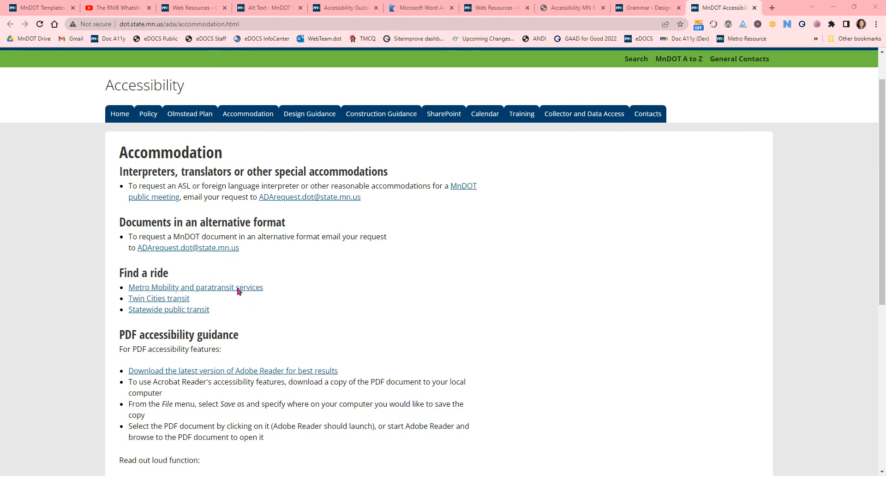
scroll(422, 258, down, 2)
scroll(423, 261, up, 3)
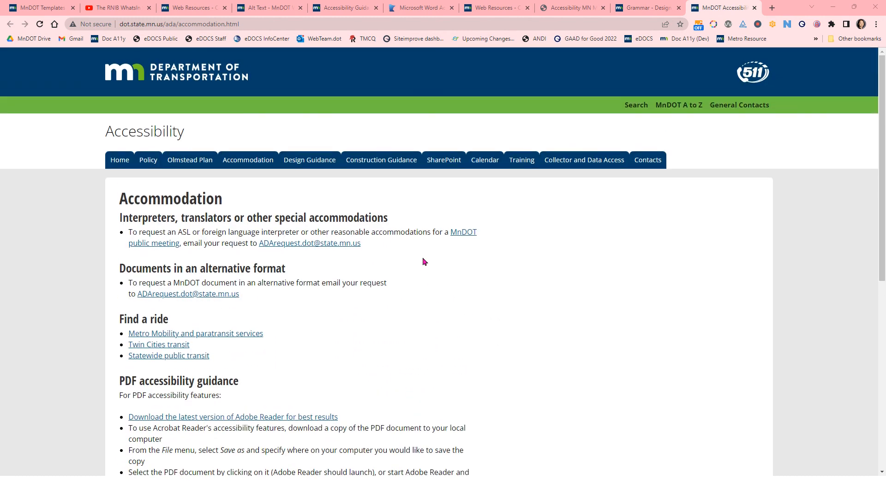
scroll(424, 262, down, 5)
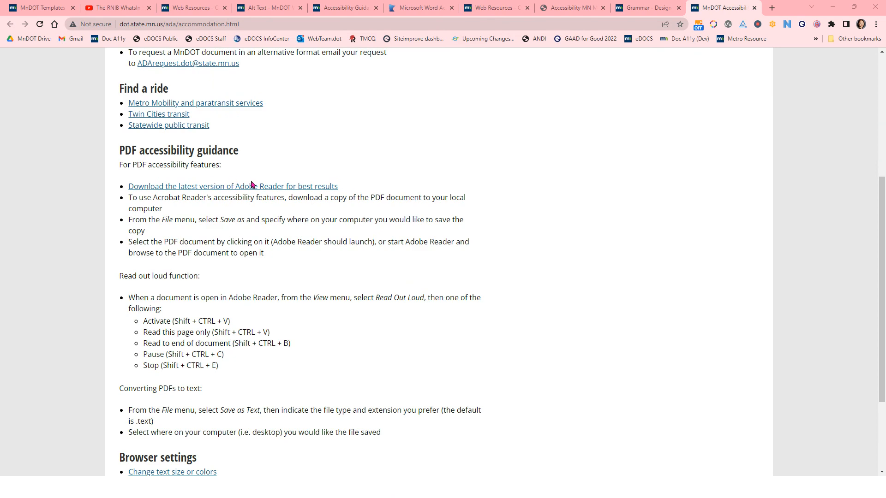
scroll(251, 181, up, 4)
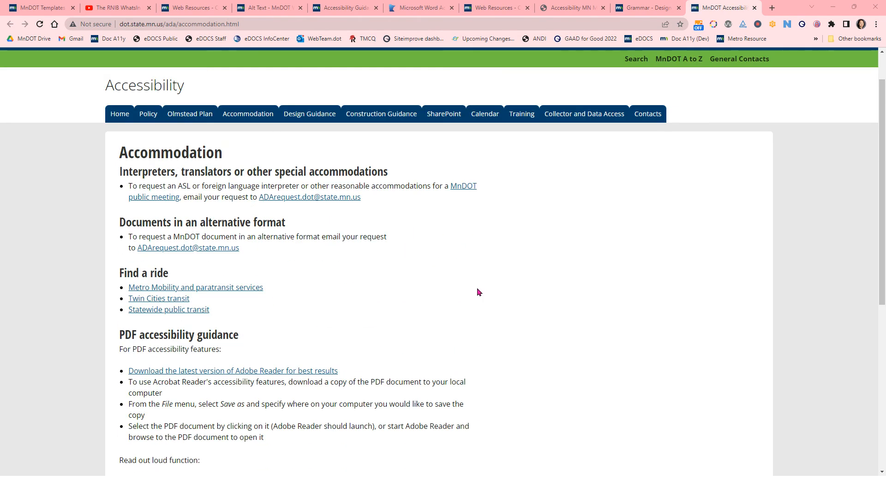
scroll(460, 277, down, 2)
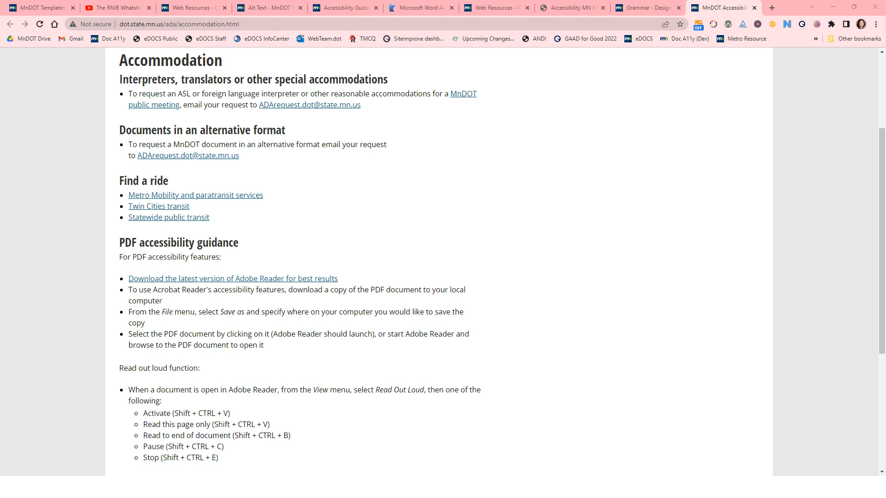
Switch back to the PowerPoint slide show, open the Mn.IT Office of Accessibility link, and maximize its browser window.
key(alt+Tab)
mouse_move(299, 490)
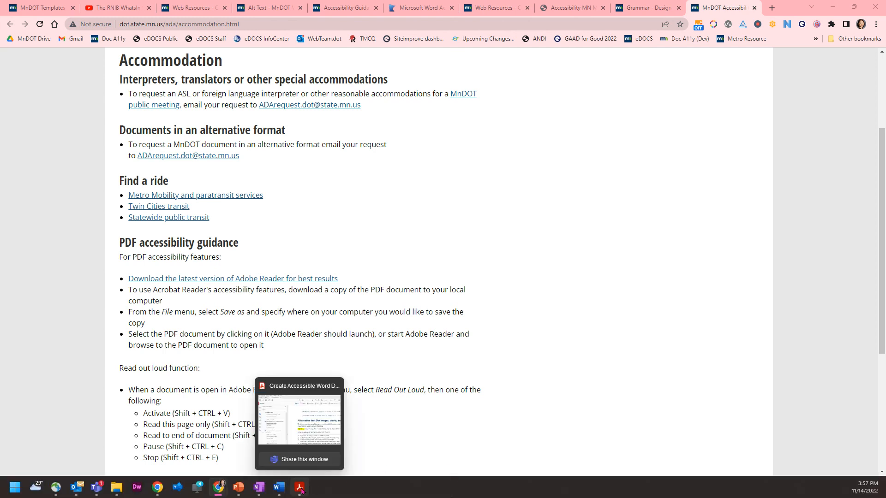
mouse_move(238, 489)
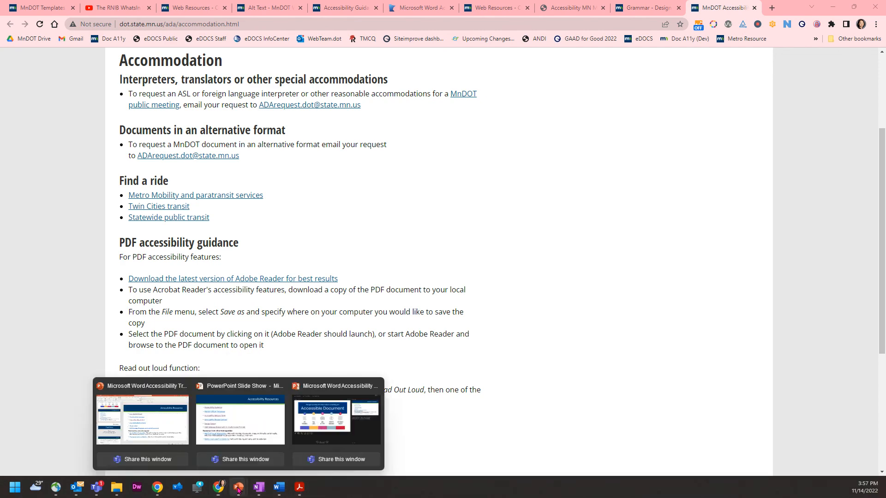
click(235, 420)
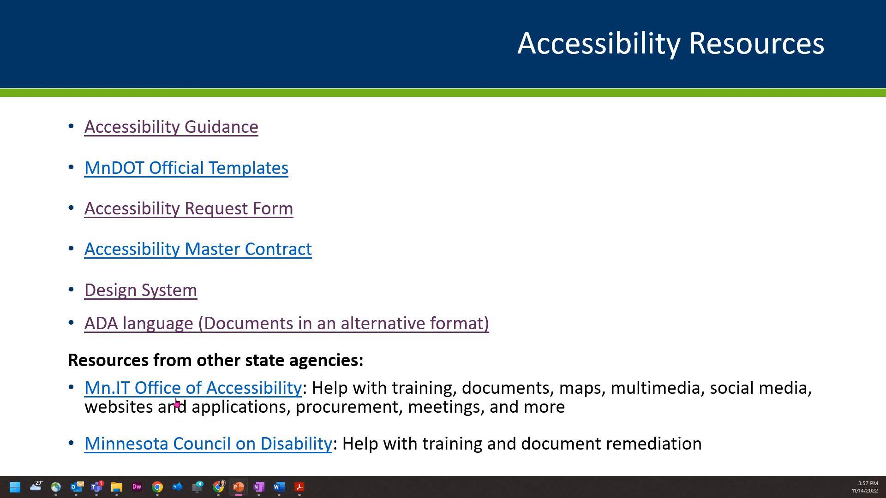
click(148, 386)
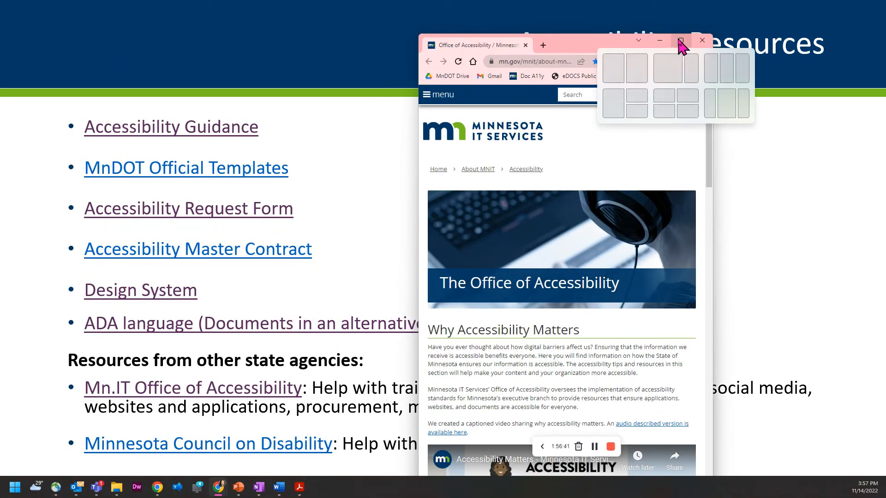
click(680, 43)
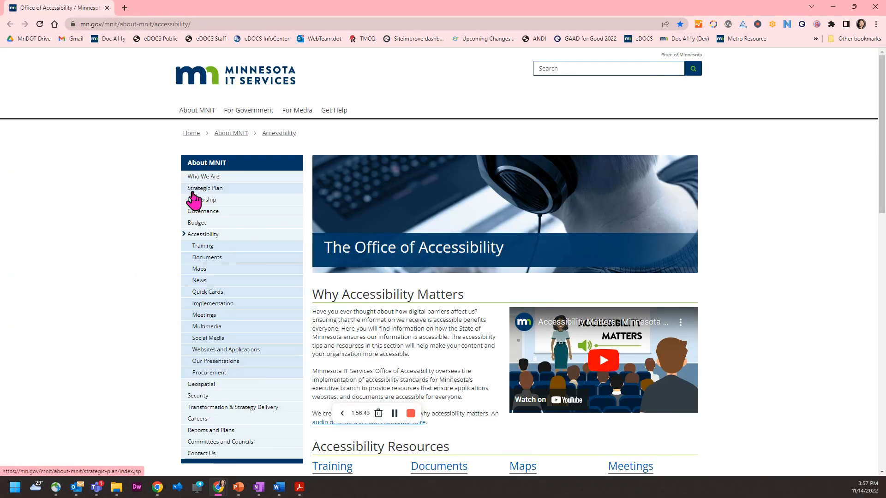
Look over the Office of Accessibility's resources, open the Accessible Word Document Training page, and review its training modules.
scroll(363, 231, down, 3)
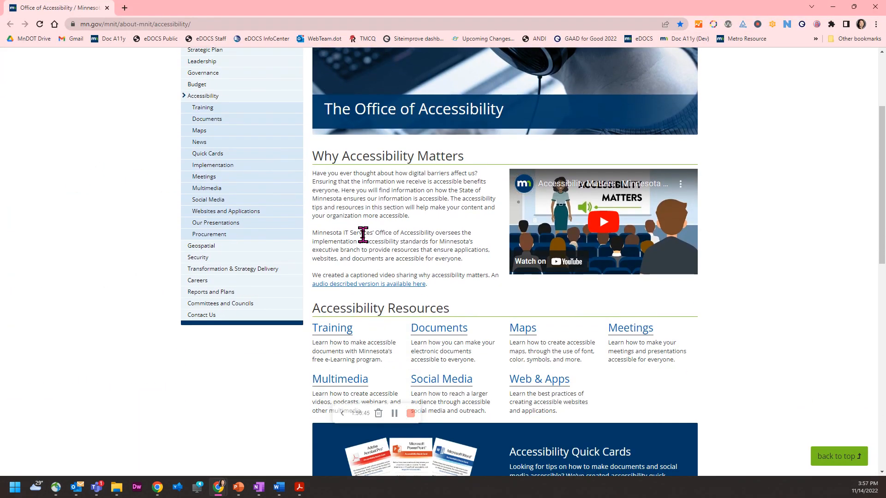
scroll(363, 234, up, 3)
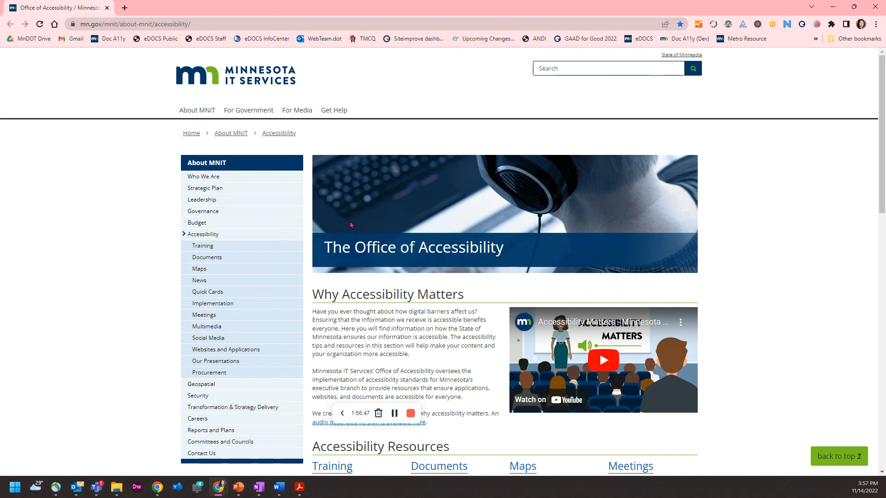
scroll(499, 276, down, 5)
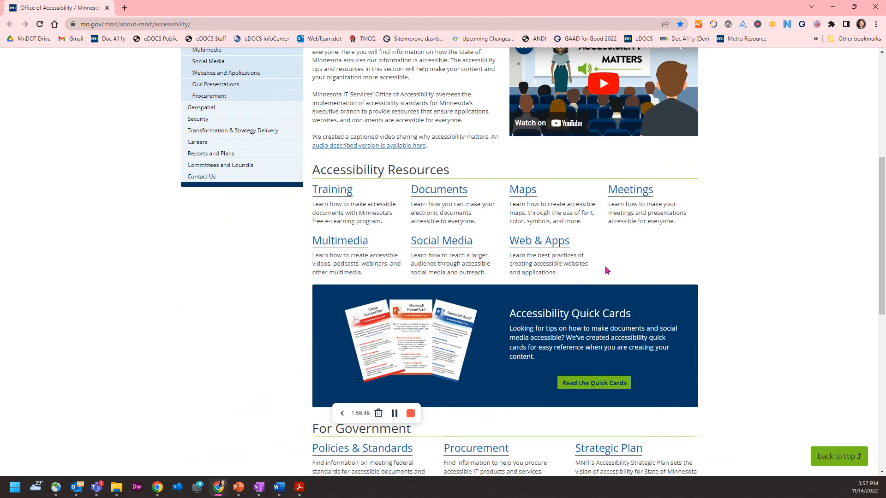
click(322, 194)
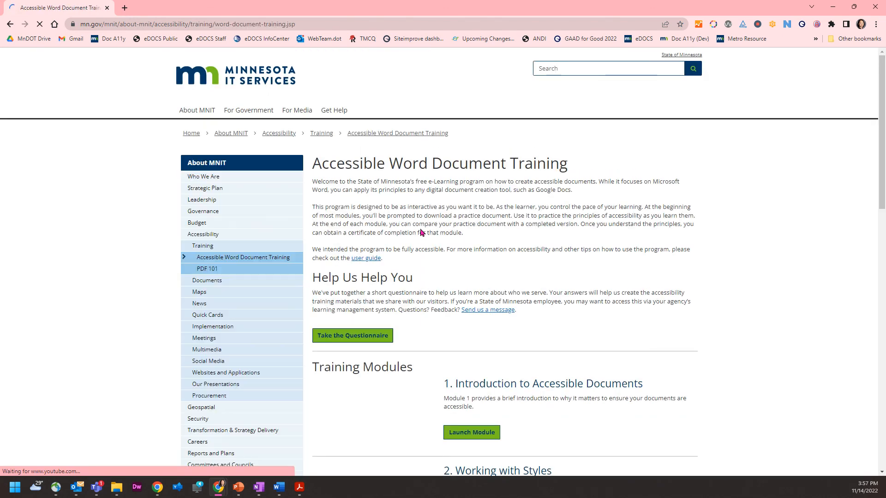
scroll(420, 230, down, 5)
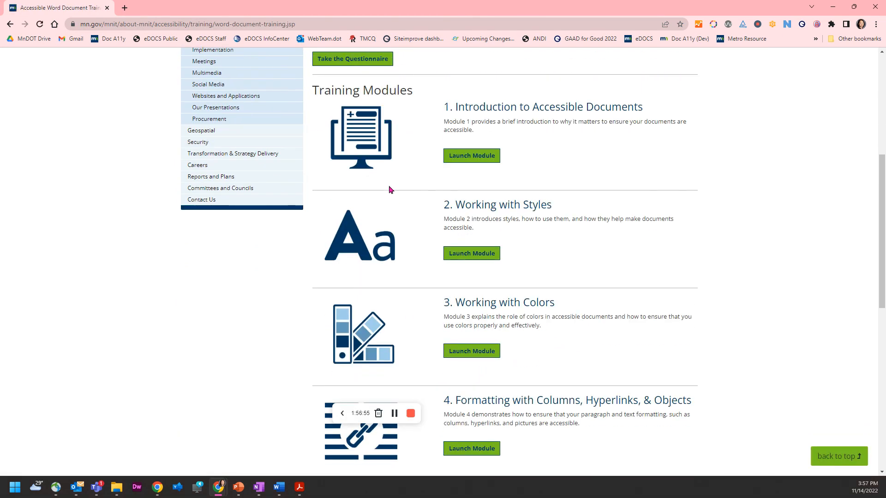
scroll(391, 263, down, 6)
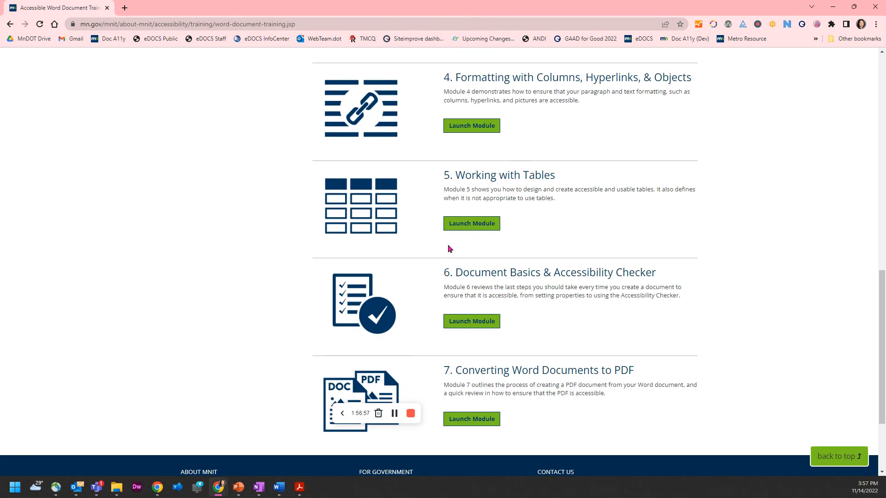
scroll(451, 247, up, 5)
scroll(452, 243, down, 7)
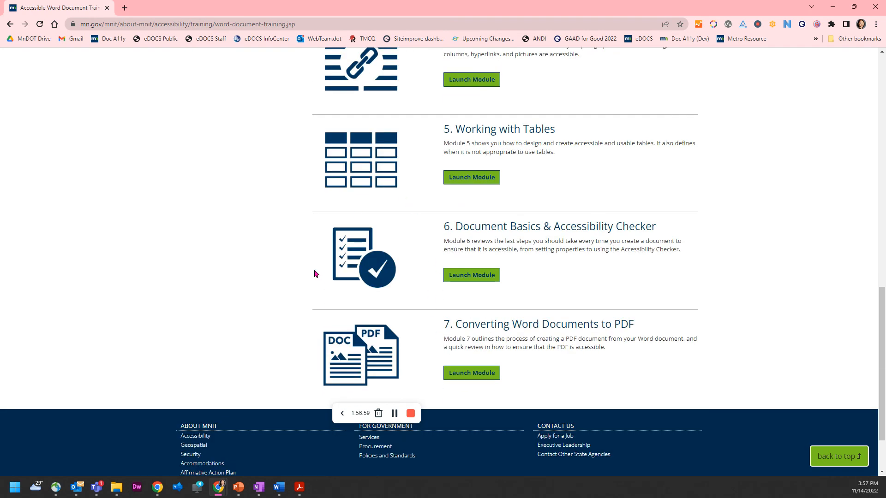
scroll(404, 221, up, 8)
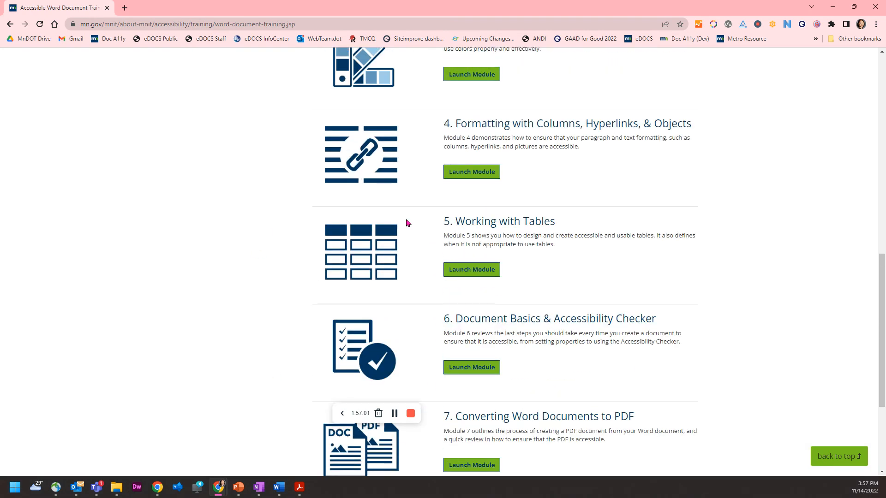
scroll(406, 222, up, 3)
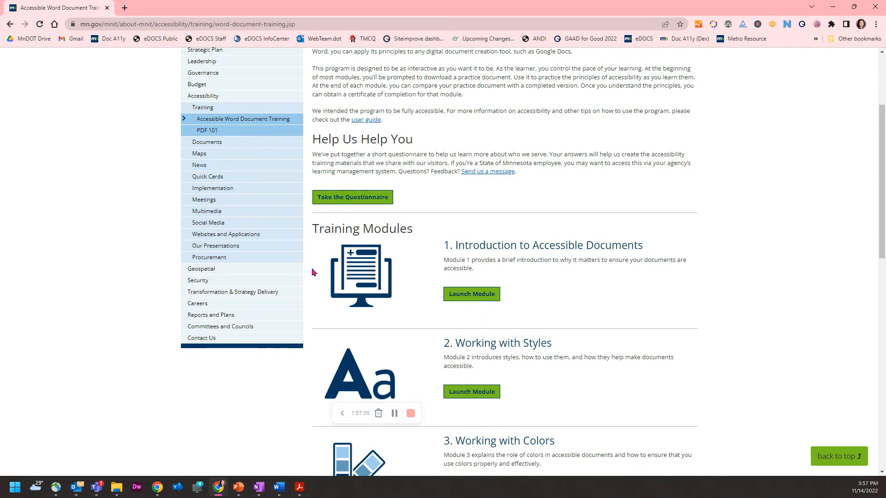
scroll(323, 222, up, 3)
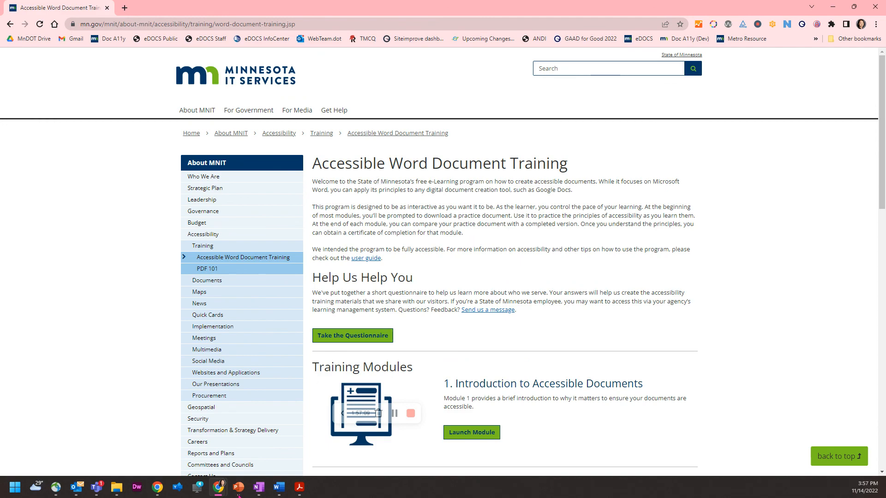
Return to the PowerPoint slide show and advance from the Accessibility Resources slide to the closing Thank You slide.
mouse_move(238, 487)
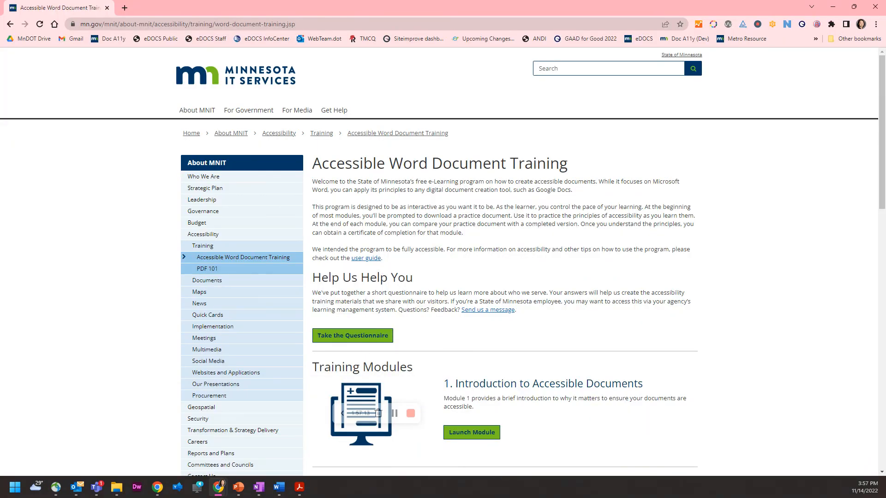
mouse_move(302, 492)
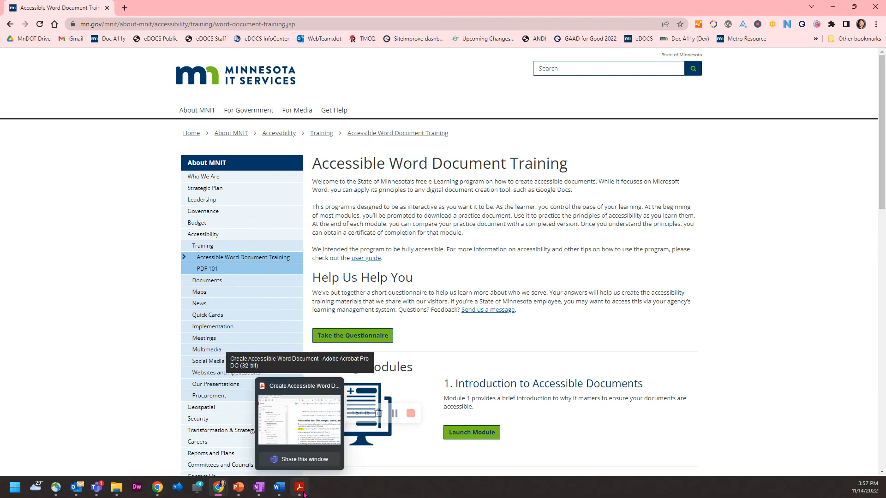
click(239, 491)
click(253, 438)
click(247, 303)
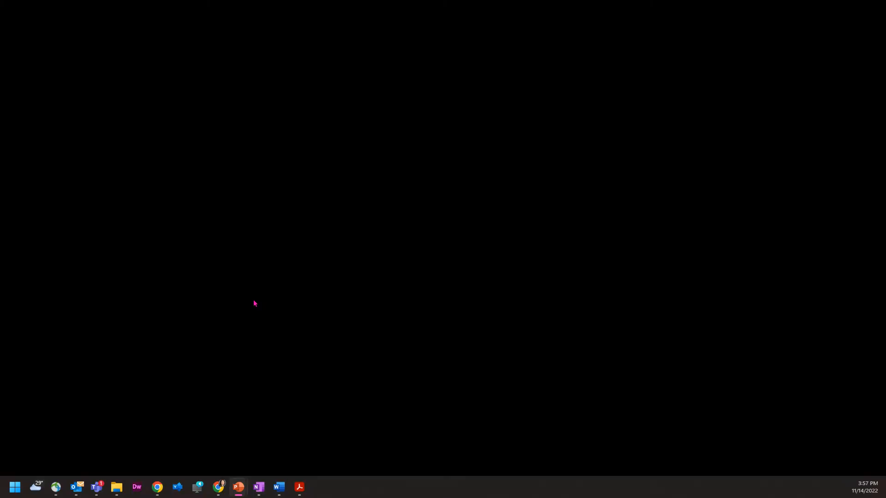
scroll(254, 301, down, 2)
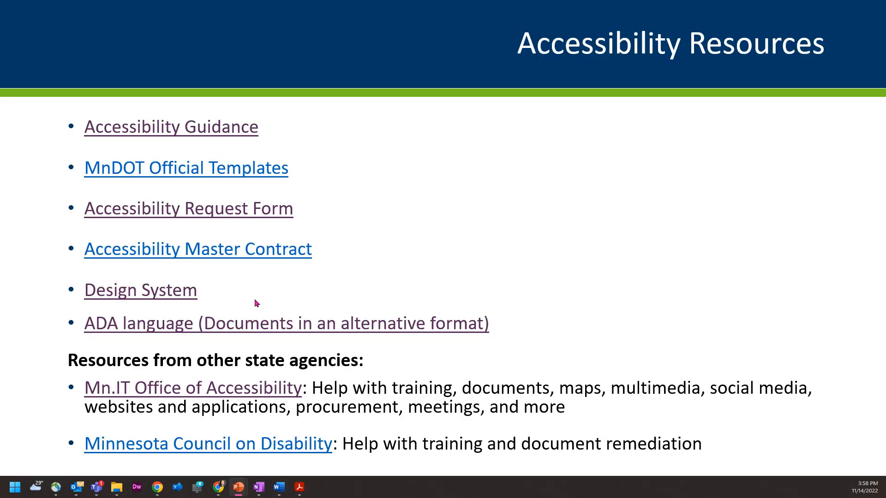
click(255, 300)
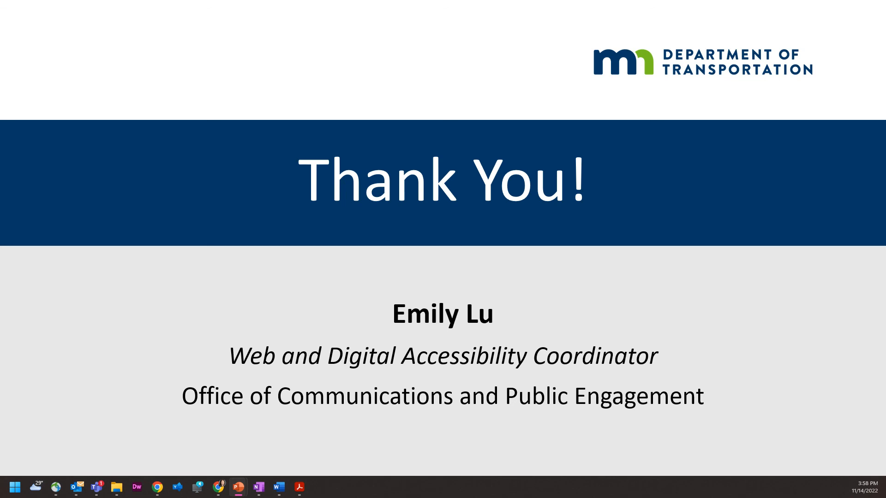